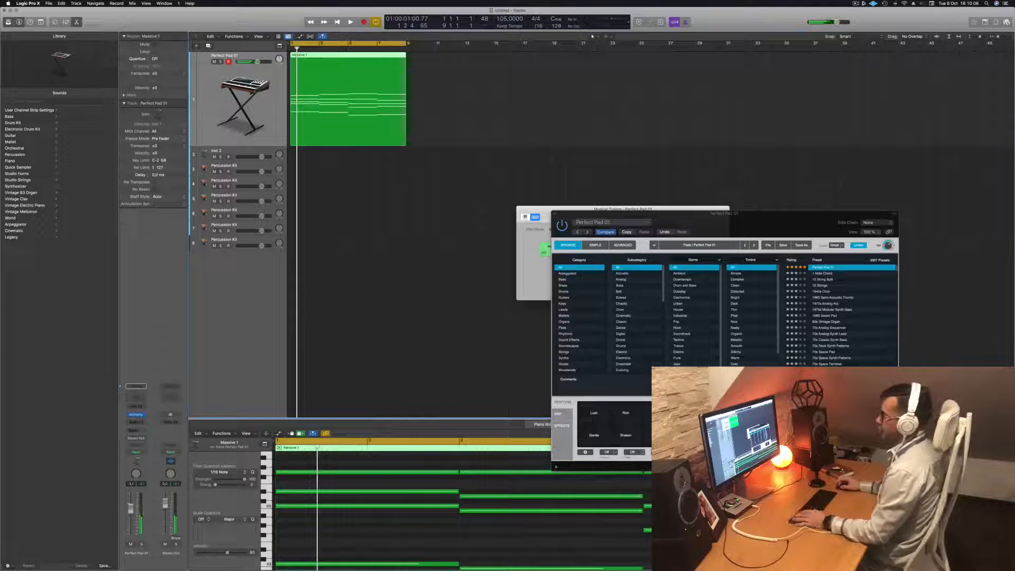
Step: Load the Cello Section patch from Legacy > Logic > 10 Orchestral > 10 Strings onto the Inst 2 track
click(233, 154)
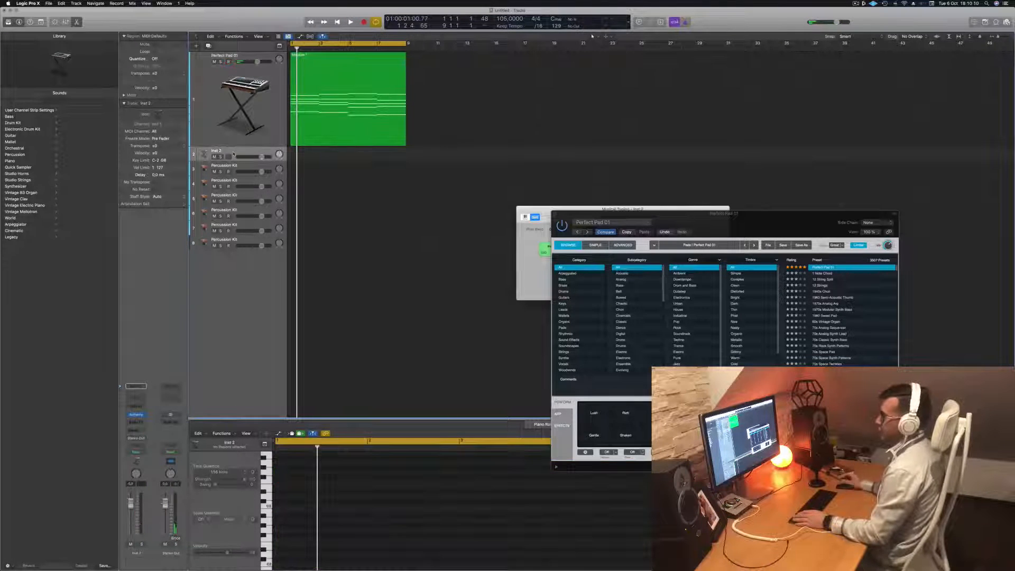
click(17, 238)
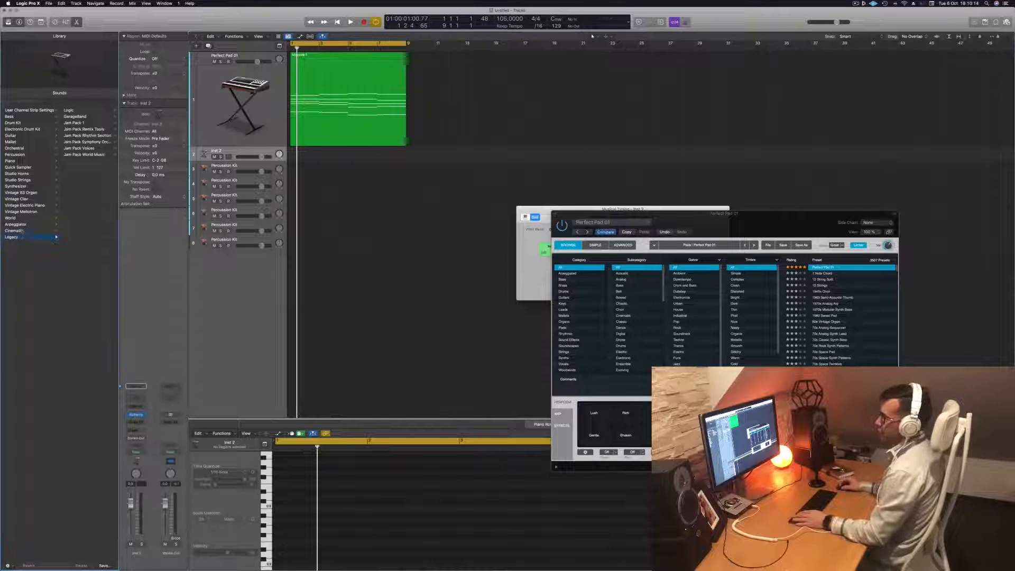
click(21, 231)
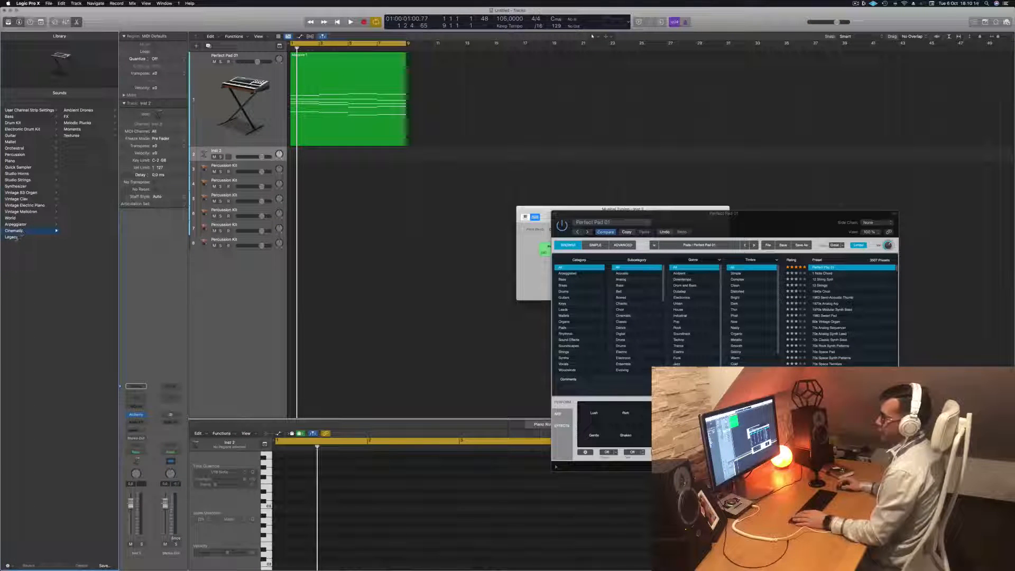
click(16, 237)
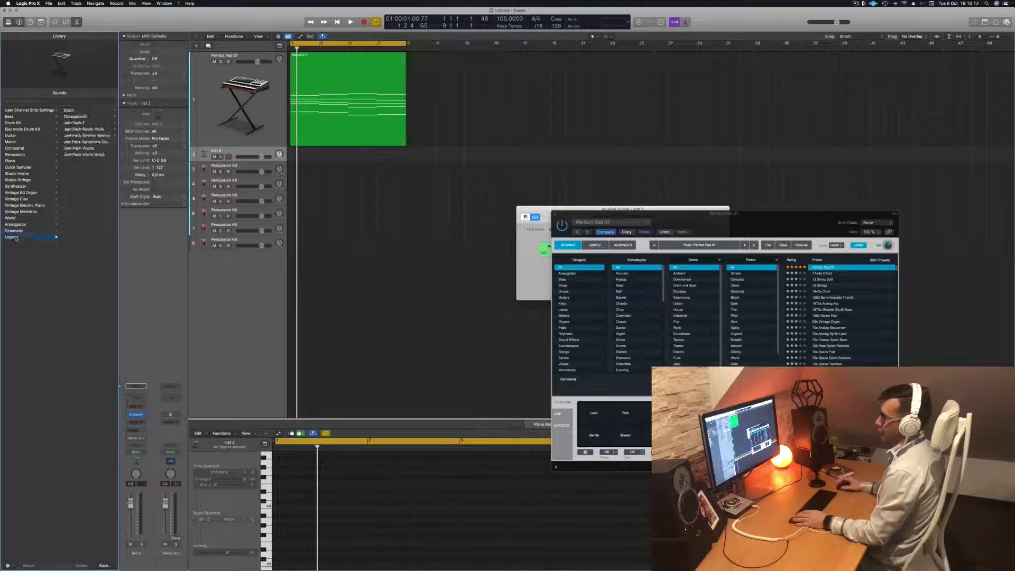
click(70, 110)
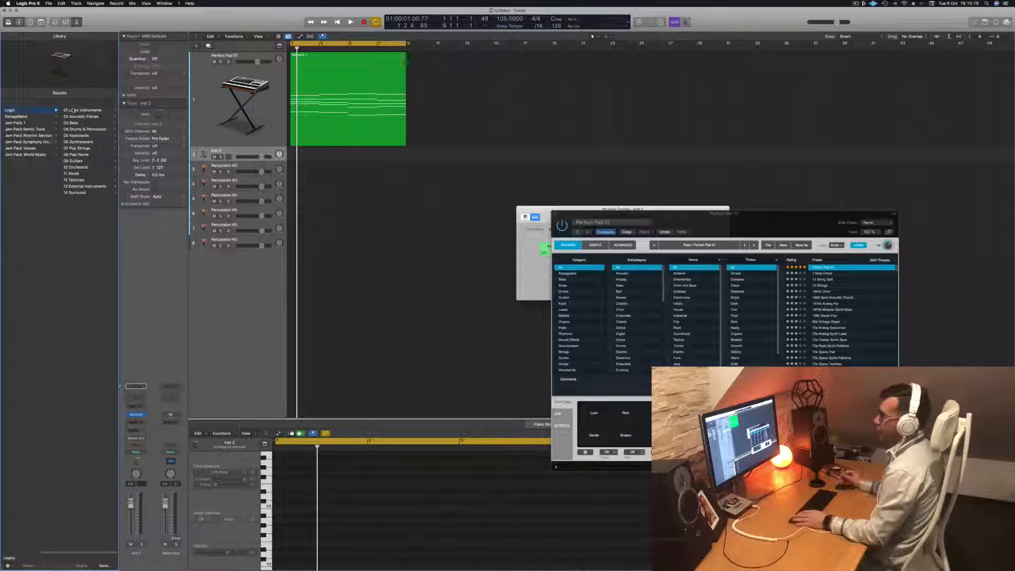
click(76, 167)
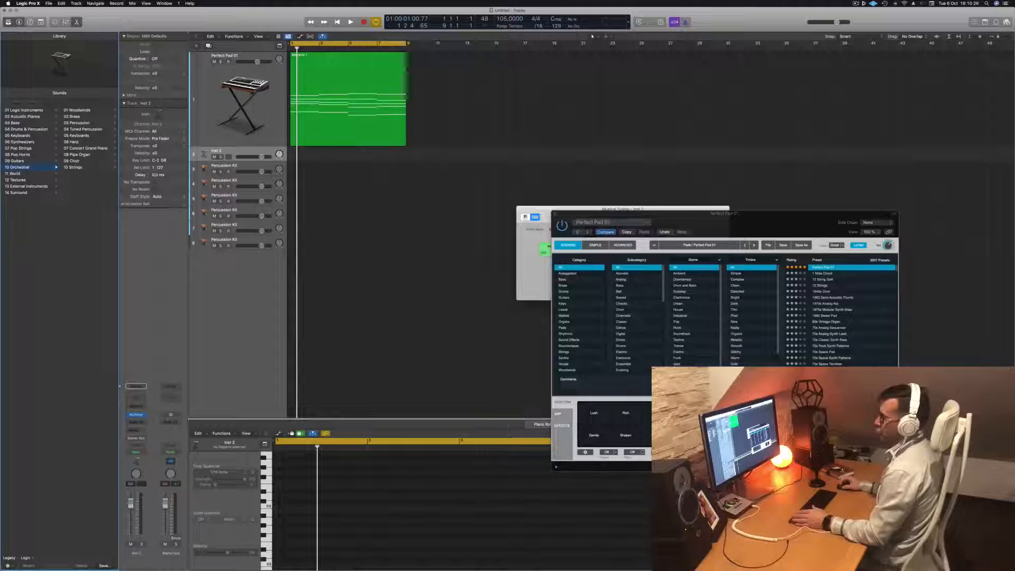
click(74, 167)
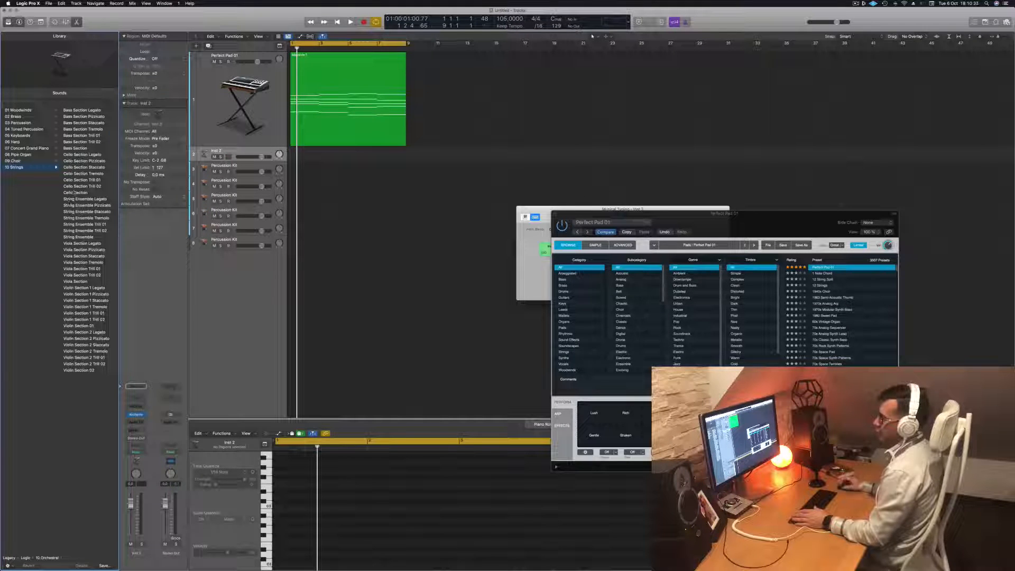
click(76, 193)
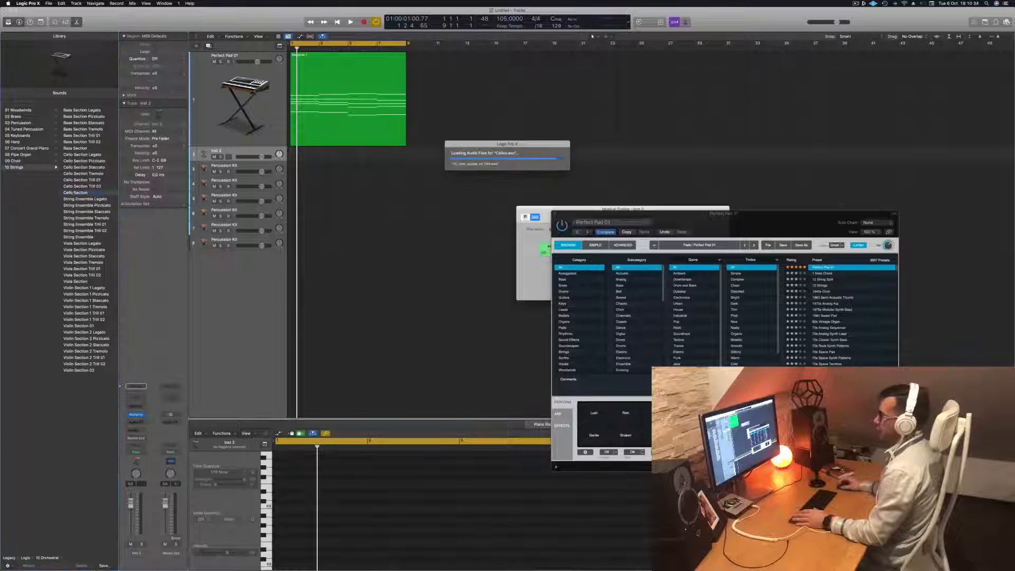
Step: Copy the Massive 1 chord region from the Perfect Pad 01 track to the same position on the Cello Section track
click(341, 53)
drag(341, 54, 331, 153)
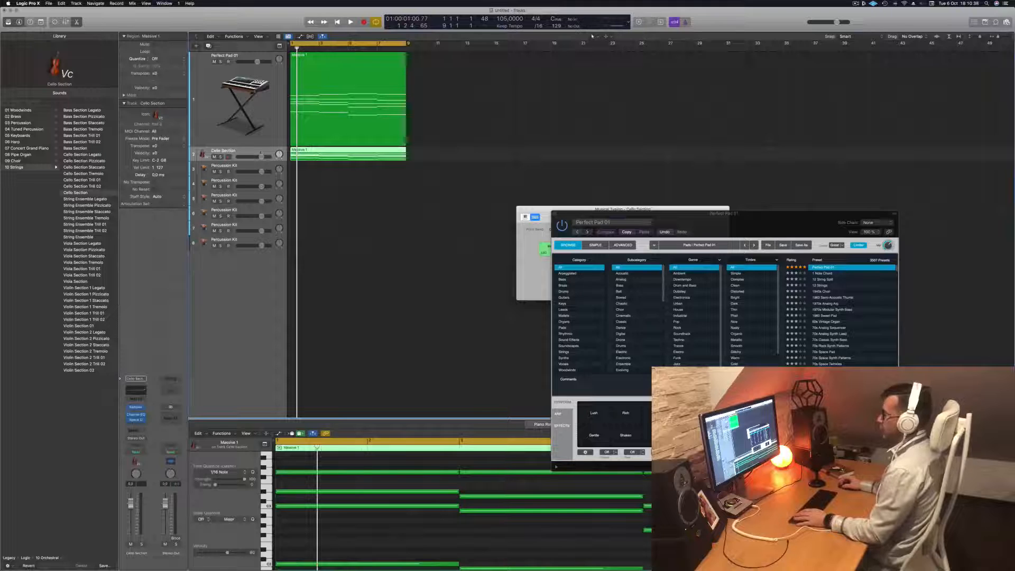
key(Up)
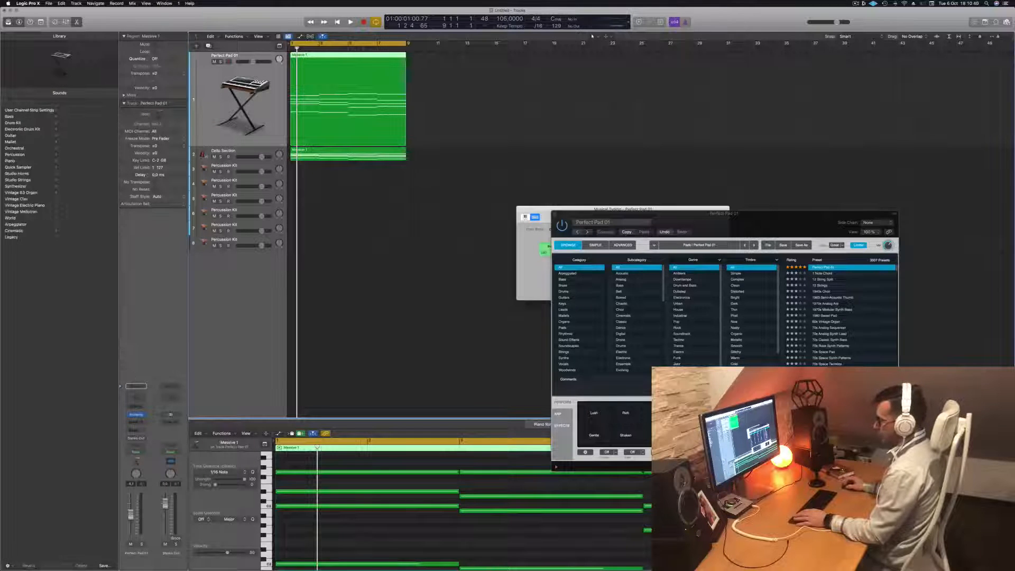
key(Down)
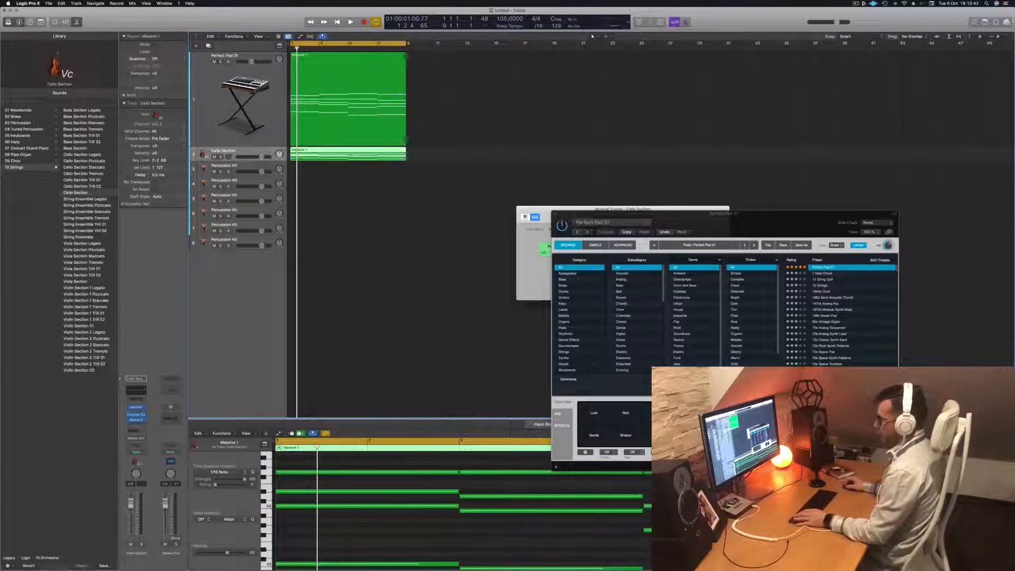
Step: Solo the Cello Section track and listen to its part on its own
key(space)
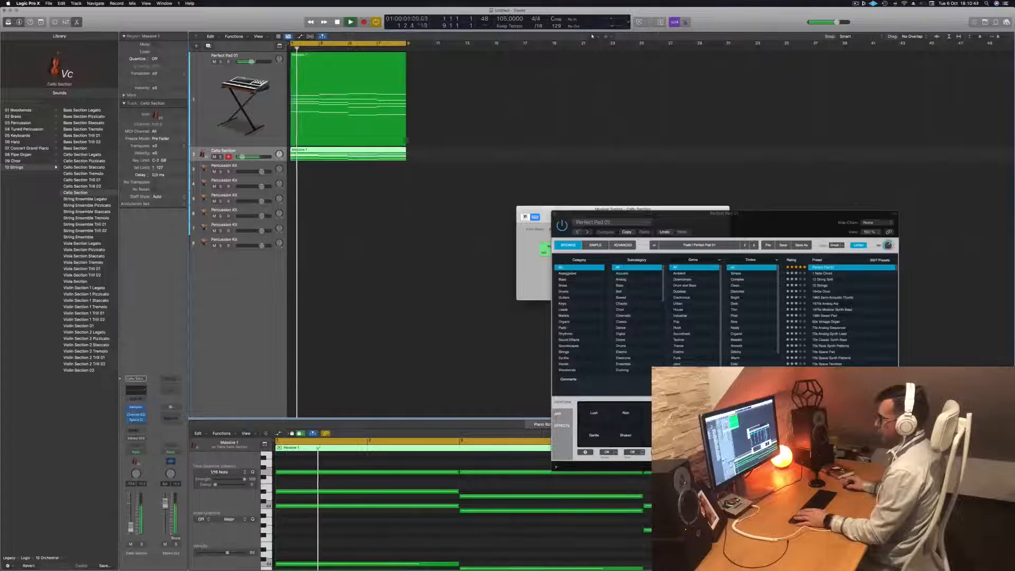
click(142, 543)
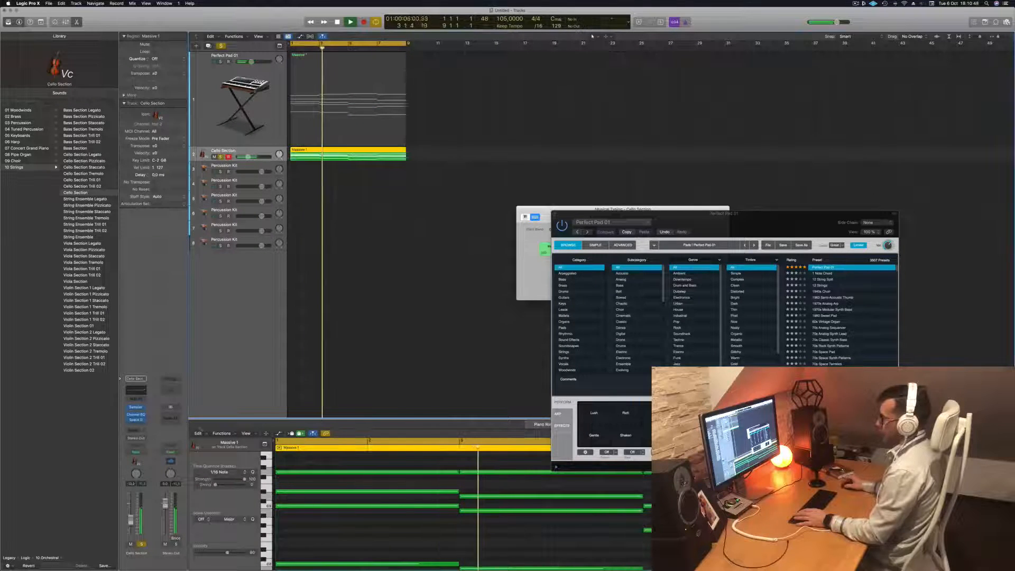
key(space)
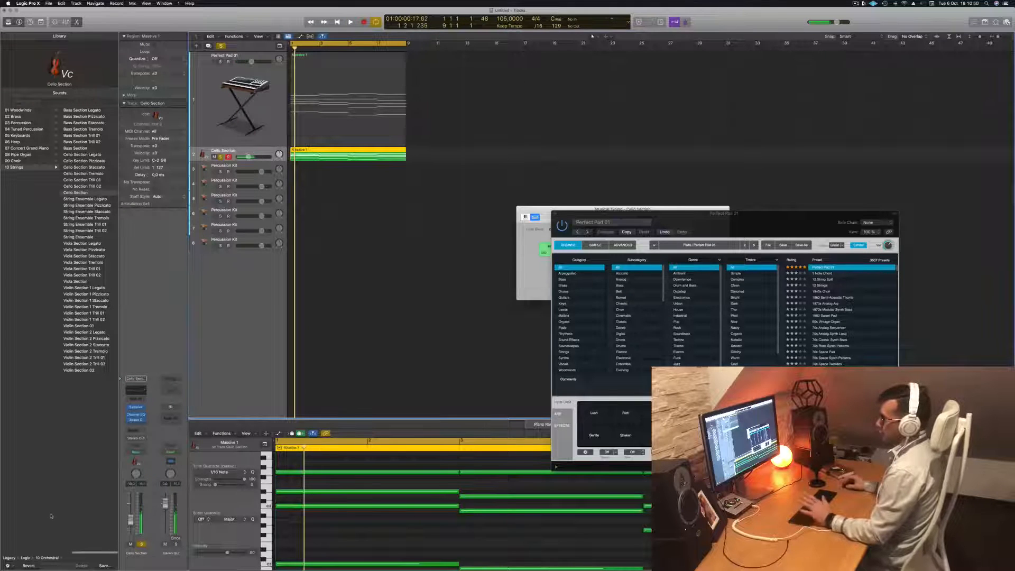
key(space)
key(space)
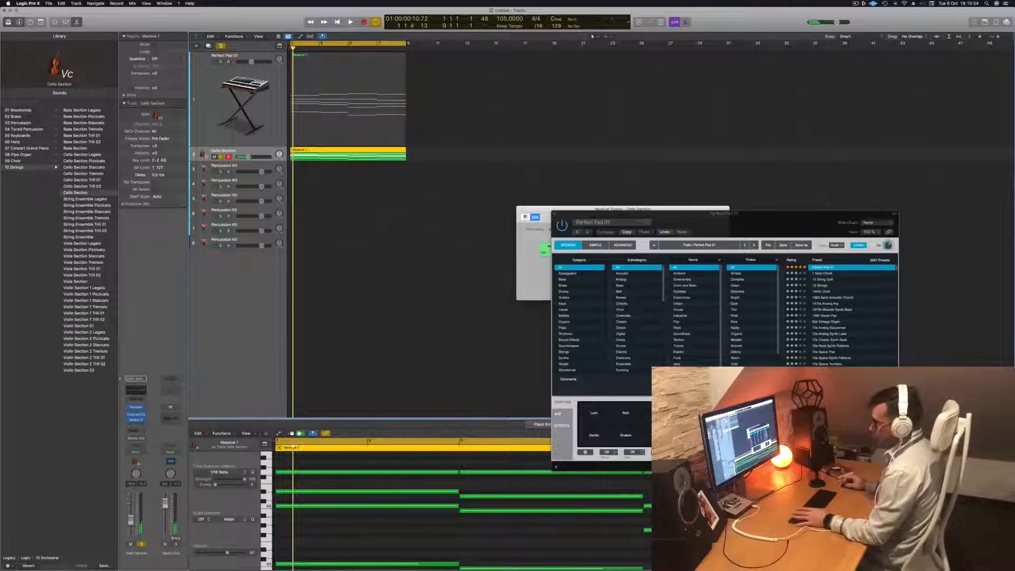
Step: Add a send to Bus 1 on the Cello Section channel
click(136, 429)
mouse_move(145, 441)
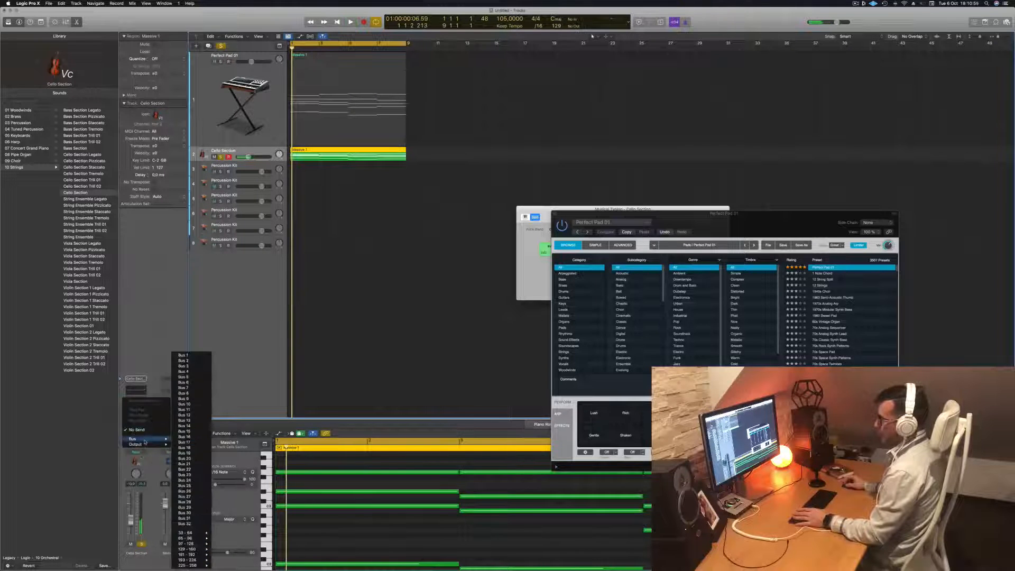
click(197, 356)
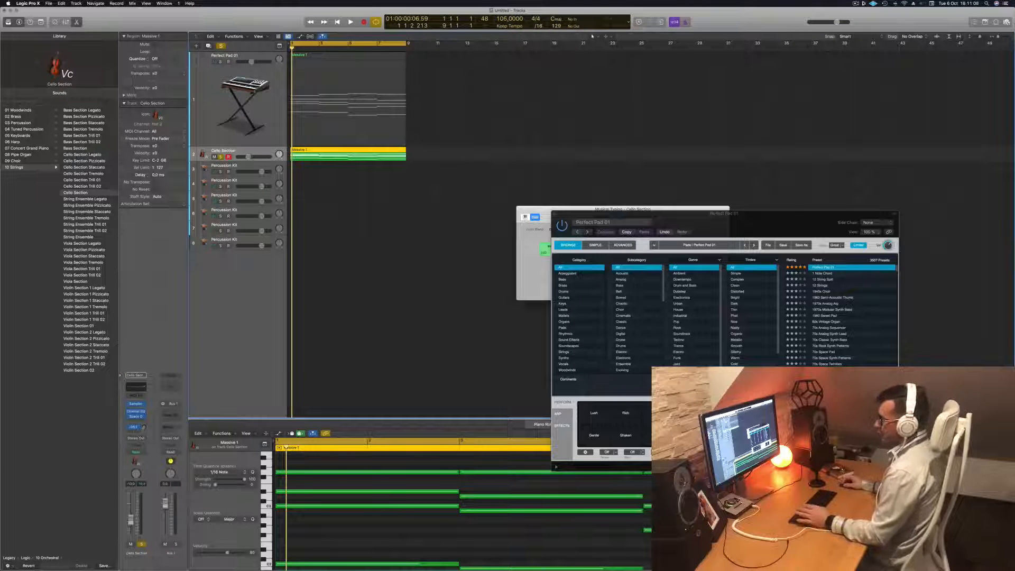
Step: Insert the SilverVerb reverb on the Aux 1 channel
click(169, 413)
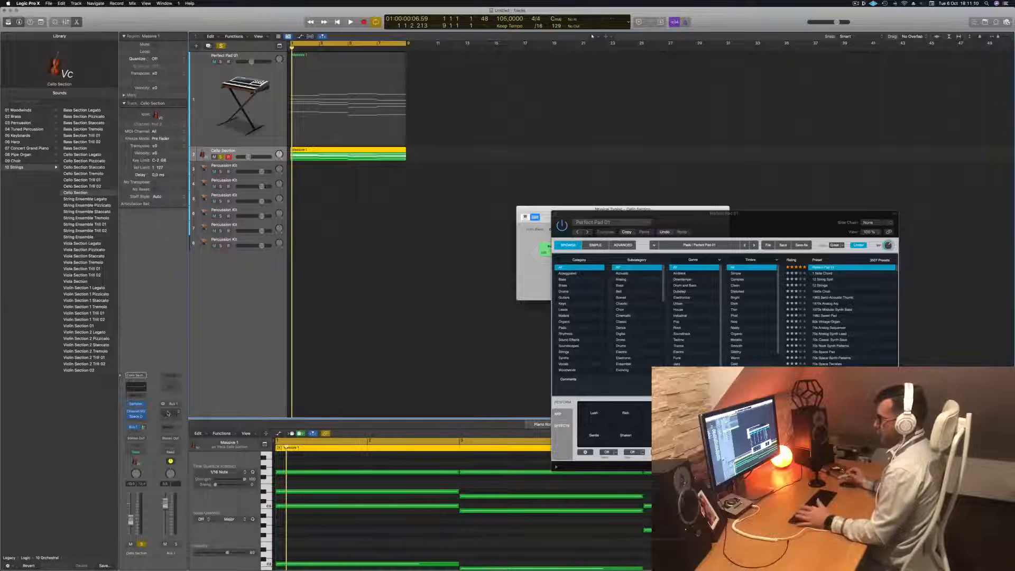
click(167, 412)
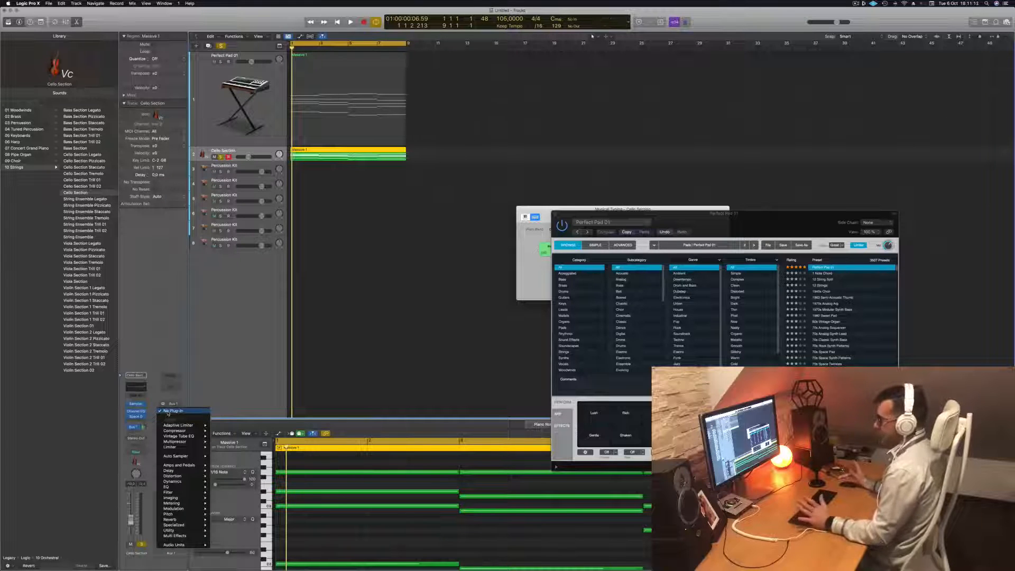
mouse_move(174, 487)
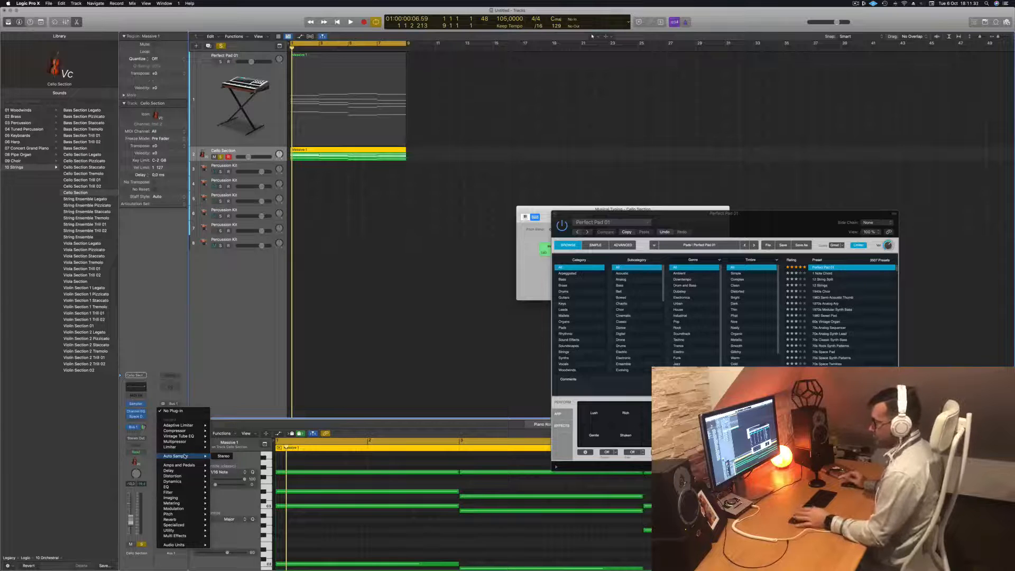
click(251, 375)
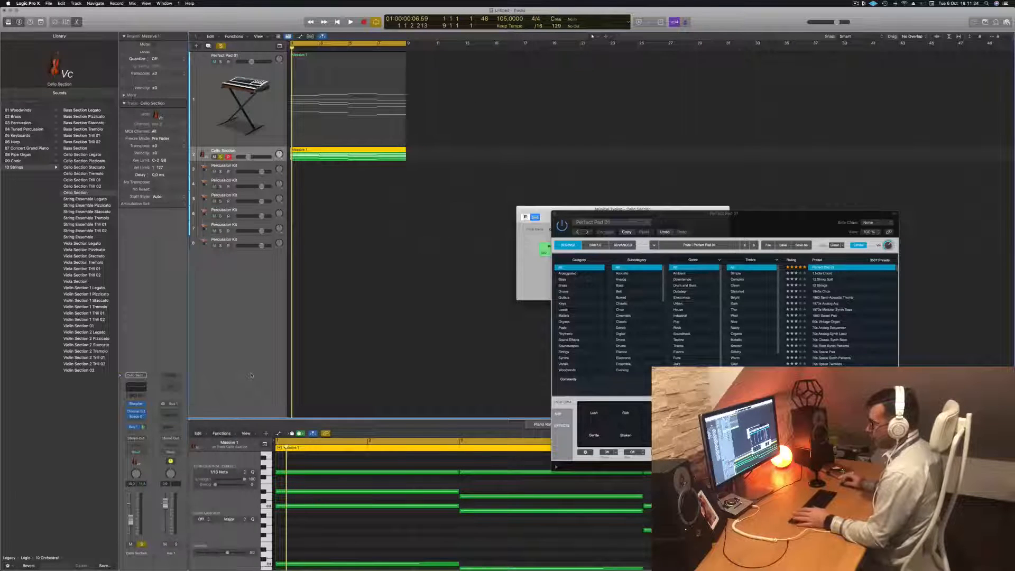
click(177, 411)
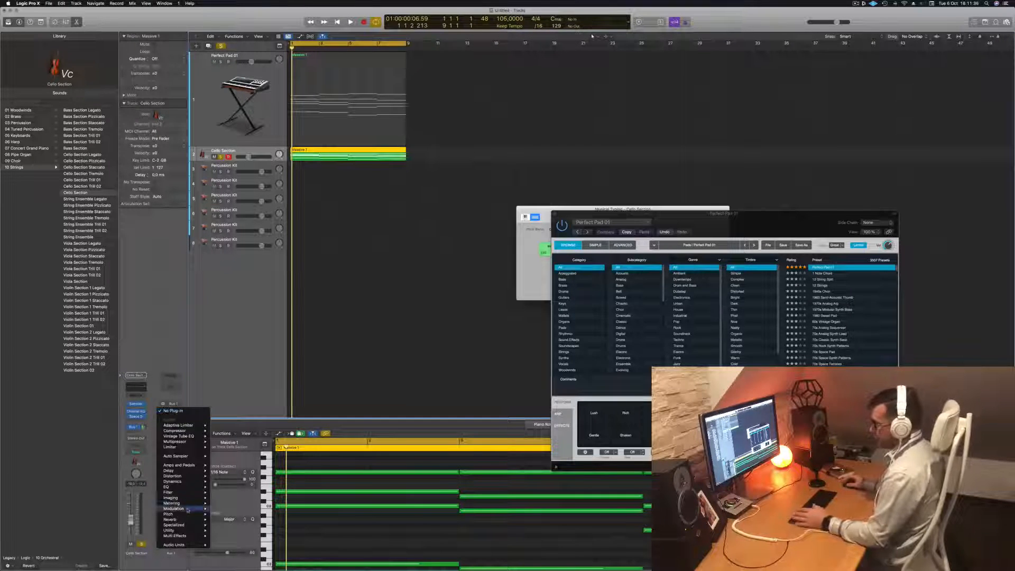
mouse_move(179, 519)
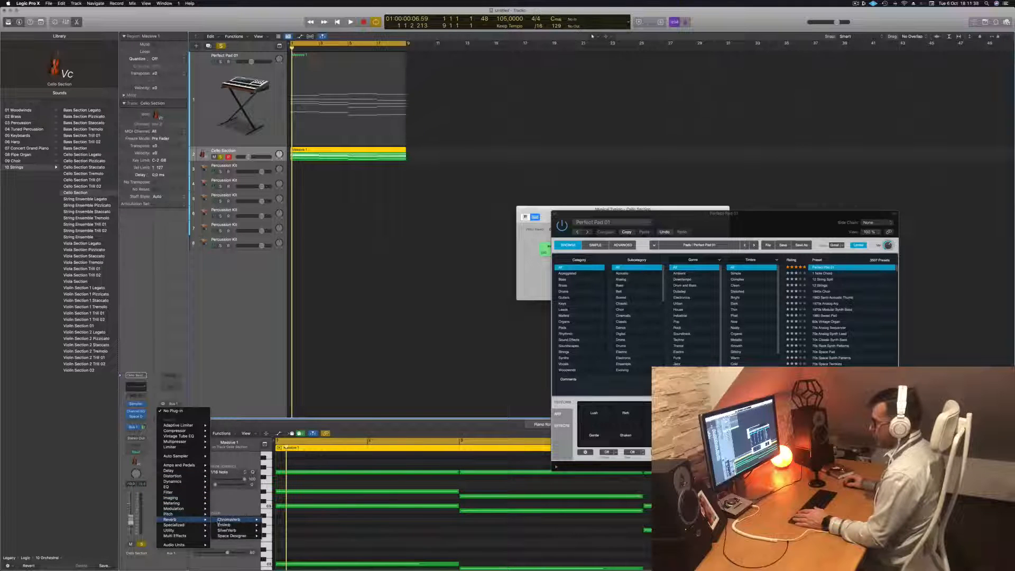
mouse_move(229, 531)
click(275, 530)
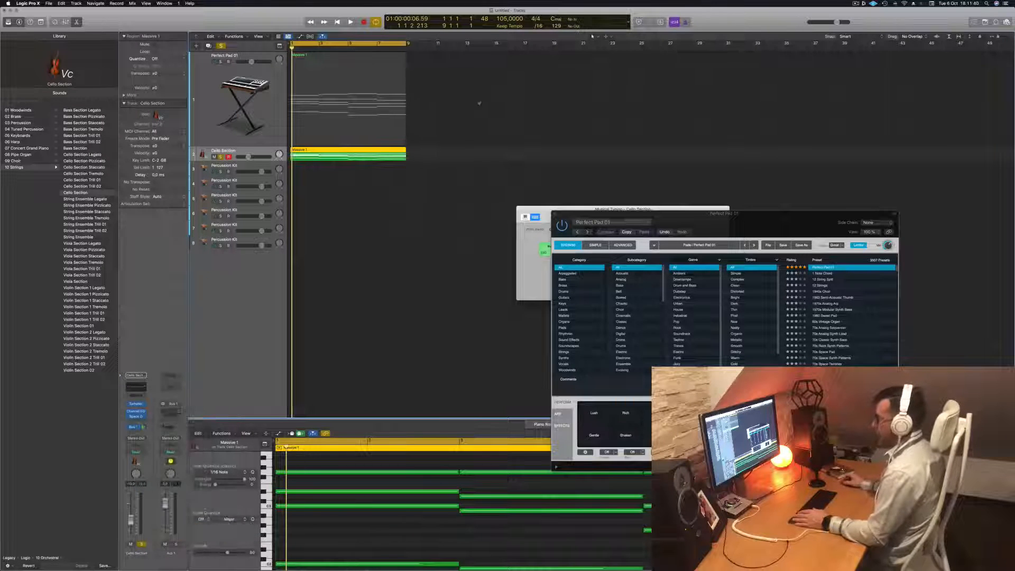
Step: Load SilverVerb's grandiose preset with the wet output at 100%, then audition the cello reverb and close the plug-in window
click(373, 93)
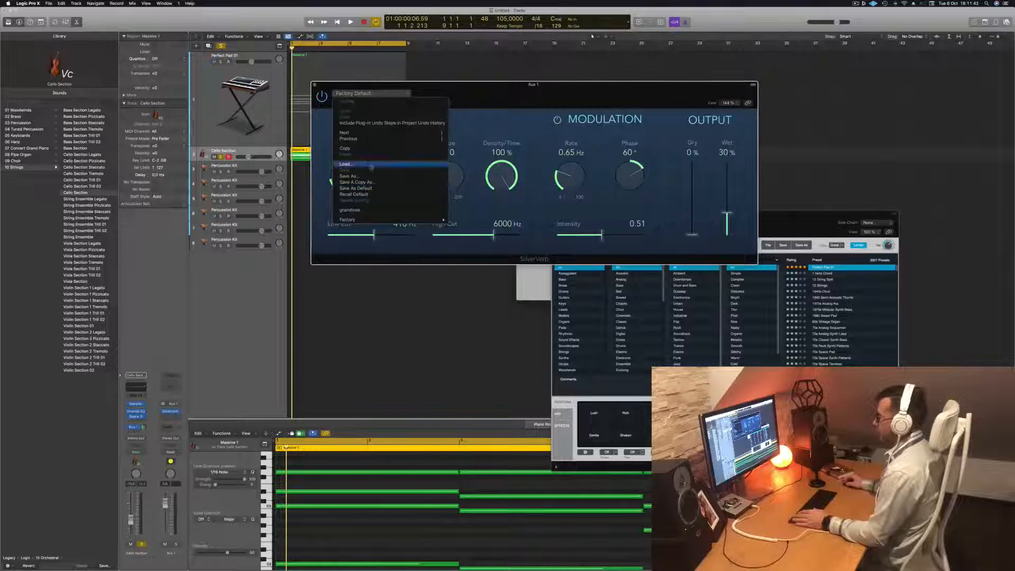
click(365, 210)
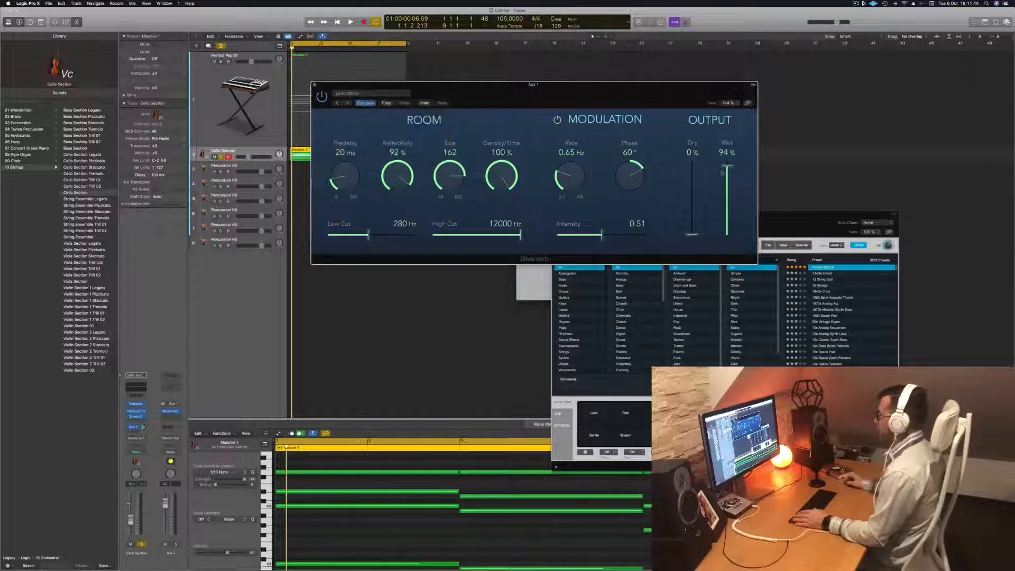
key(space)
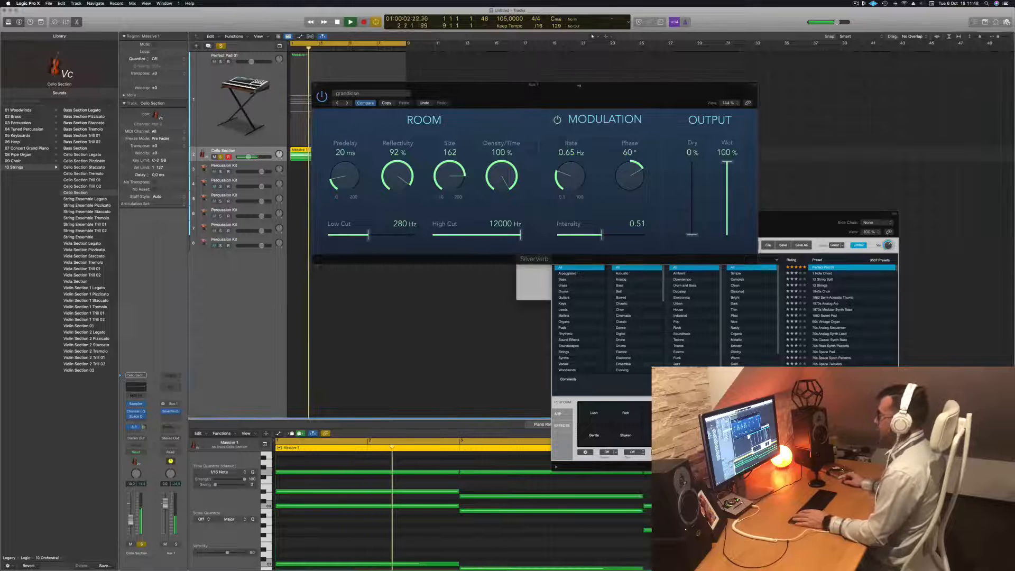
drag(564, 86, 633, 88)
key(space)
key(space)
key(super+w)
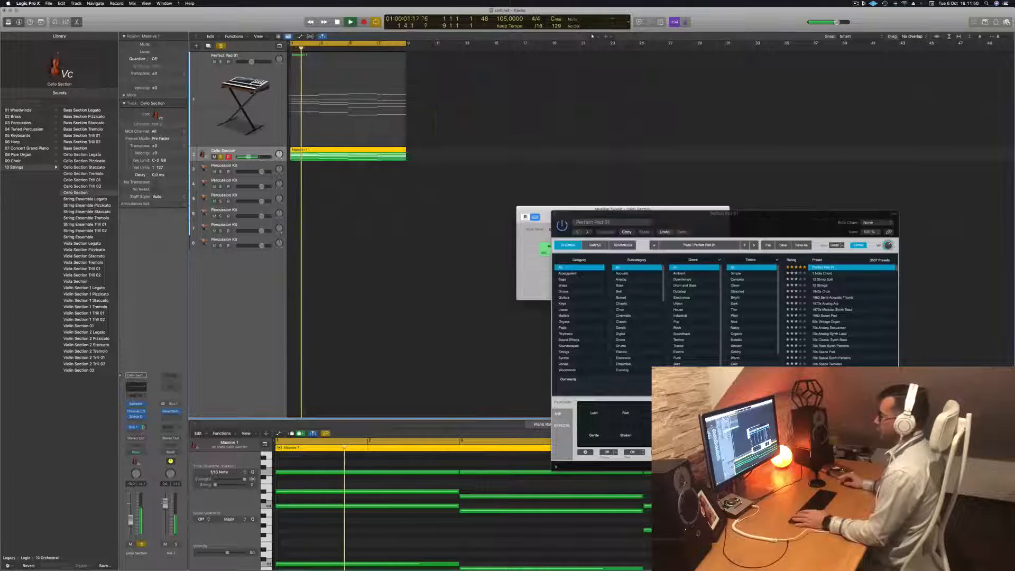
Step: Turn off the cello solo and compare playback with the Perfect Pad 01 track muted and unmuted
click(222, 46)
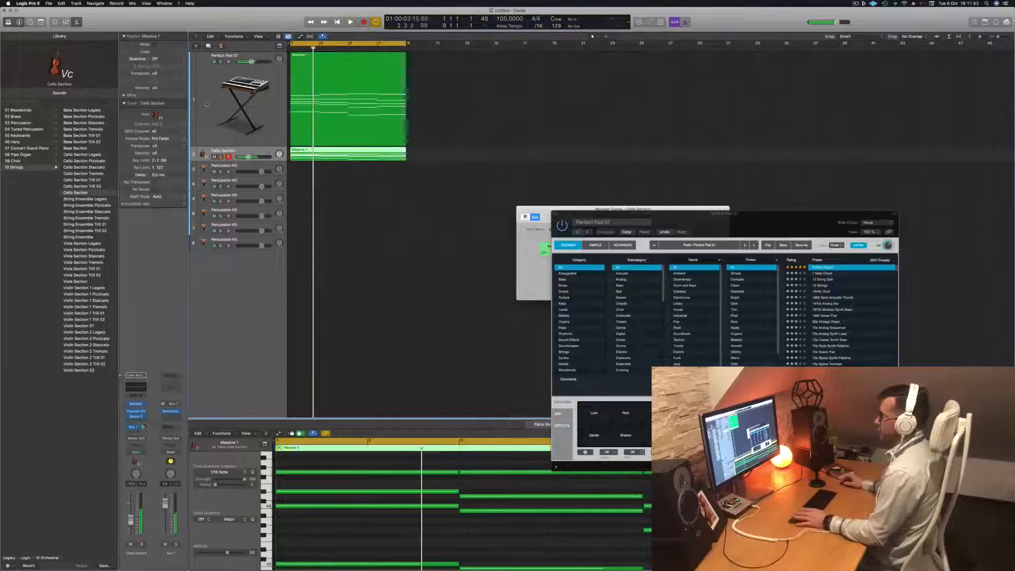
key(space)
key(space)
click(246, 116)
key(m)
key(m)
click(266, 154)
Step: Duplicate the Perfect Pad 01 track with its settings and copy the Massive 1 chord region onto the new track
click(262, 127)
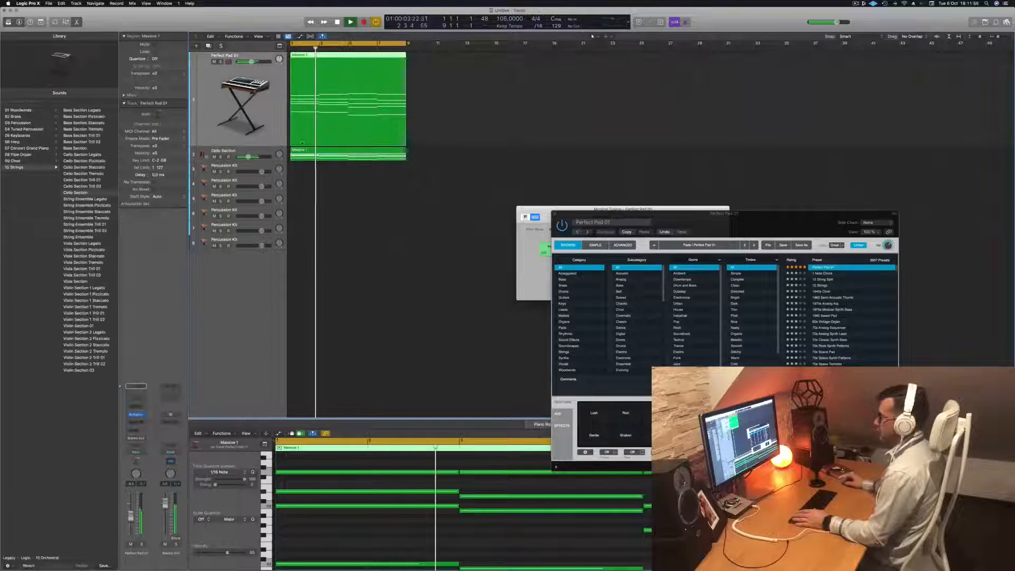
key(super+d)
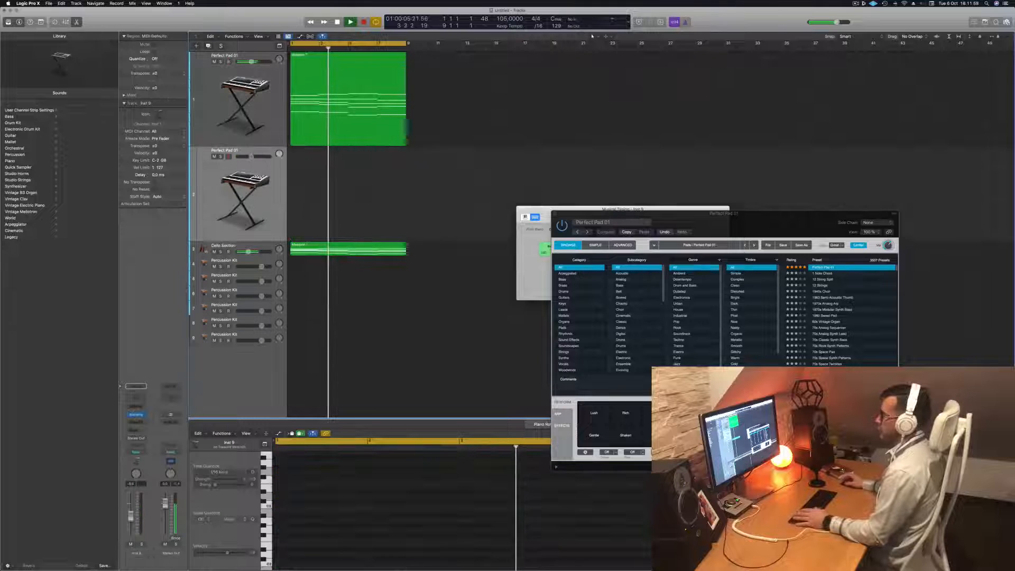
key(Return)
key(space)
drag(324, 114, 324, 204)
Step: Delete the upper chord notes of the copied pad region in the Piano Roll, keeping only the lowest bass notes
key(e)
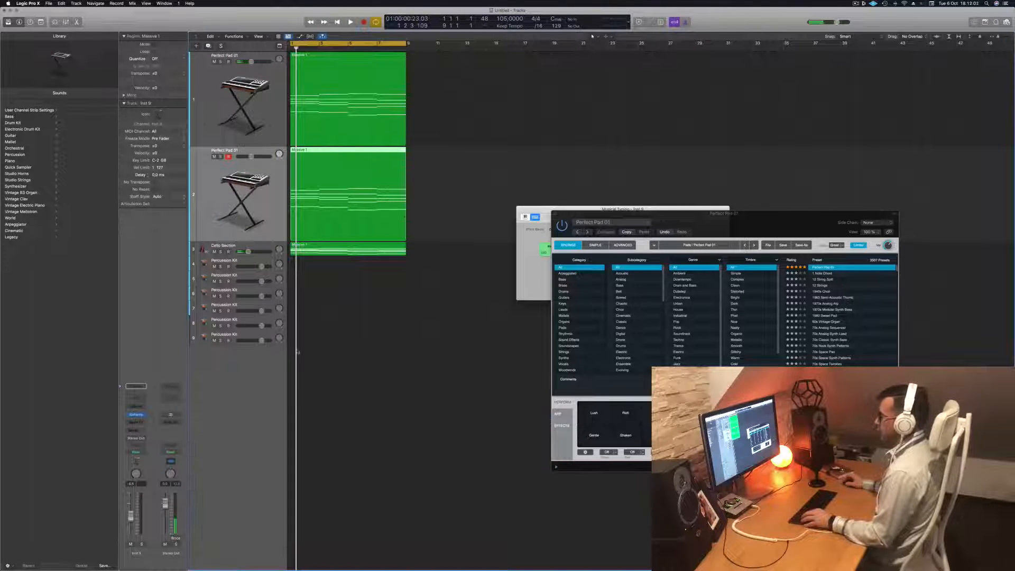
key(e)
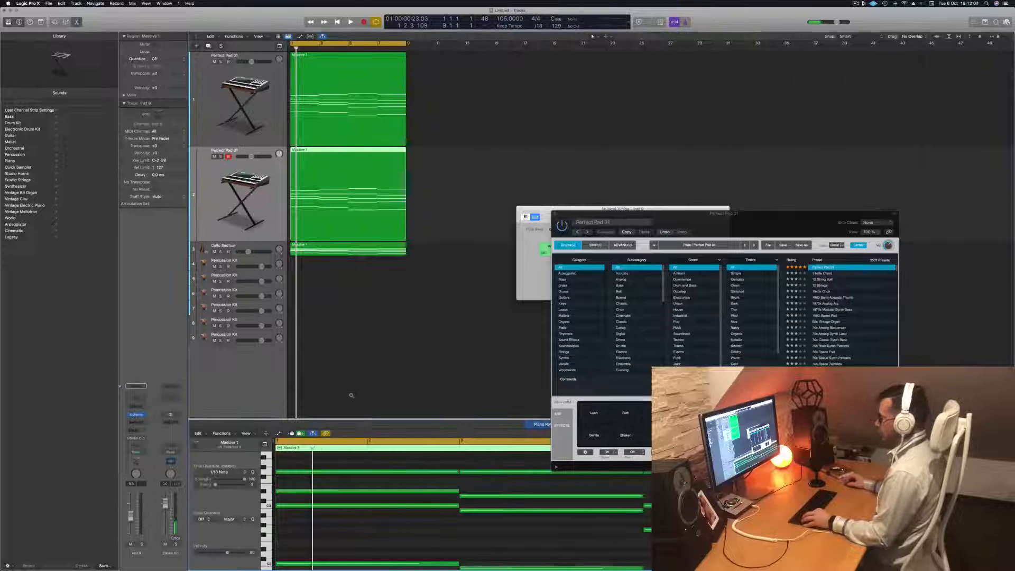
scroll(358, 491, left, 3)
scroll(494, 536, down, 3)
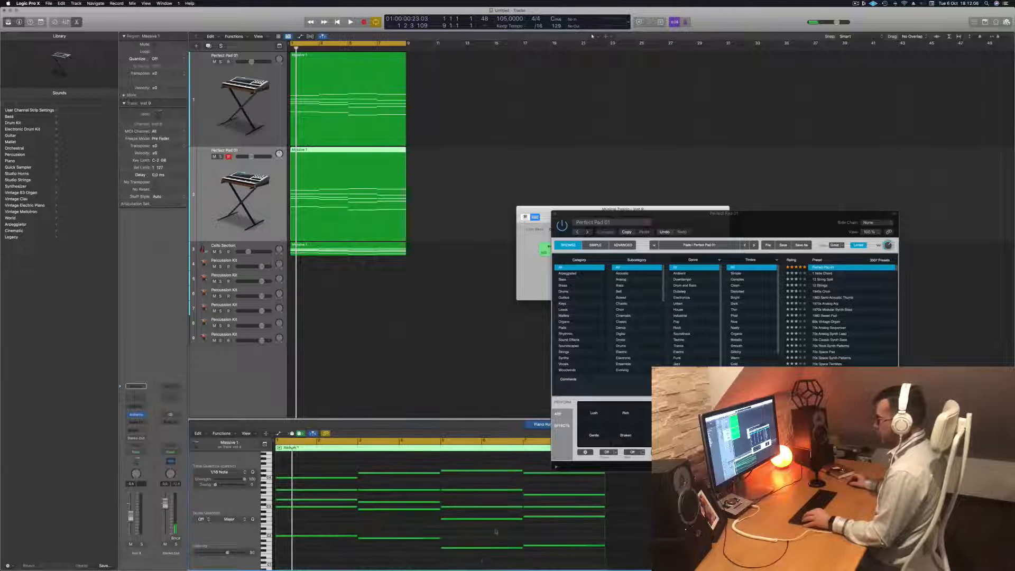
drag(568, 526, 477, 481)
key(Delete)
key(Delete)
Step: Transpose all remaining bass notes in the copied pad region down one octave and play the result
key(space)
key(super+a)
key(alt+shift+Down)
key(space)
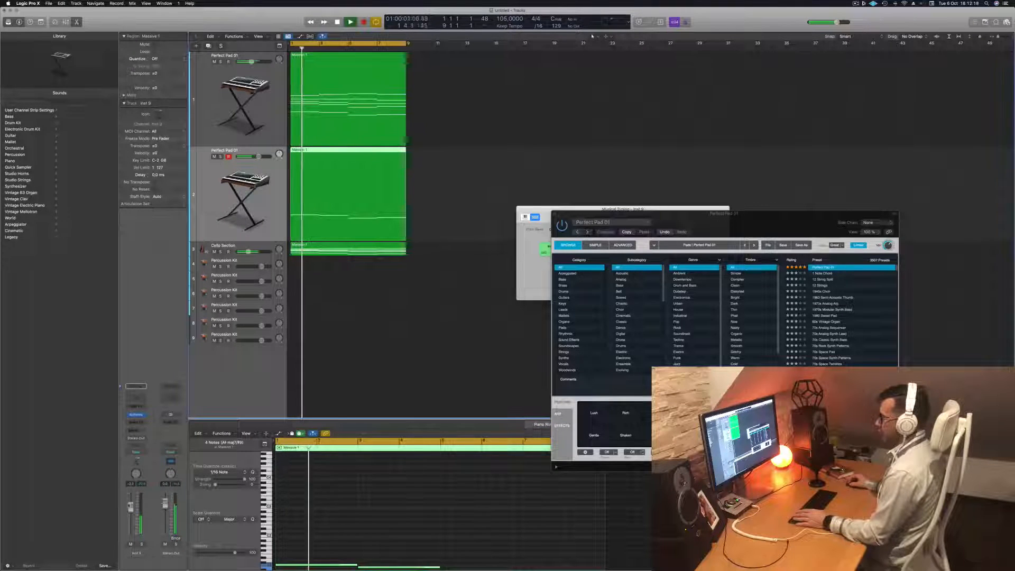
Step: Insert a Channel EQ on the low bass pad track, check its spectrum during playback, and close it
click(134, 398)
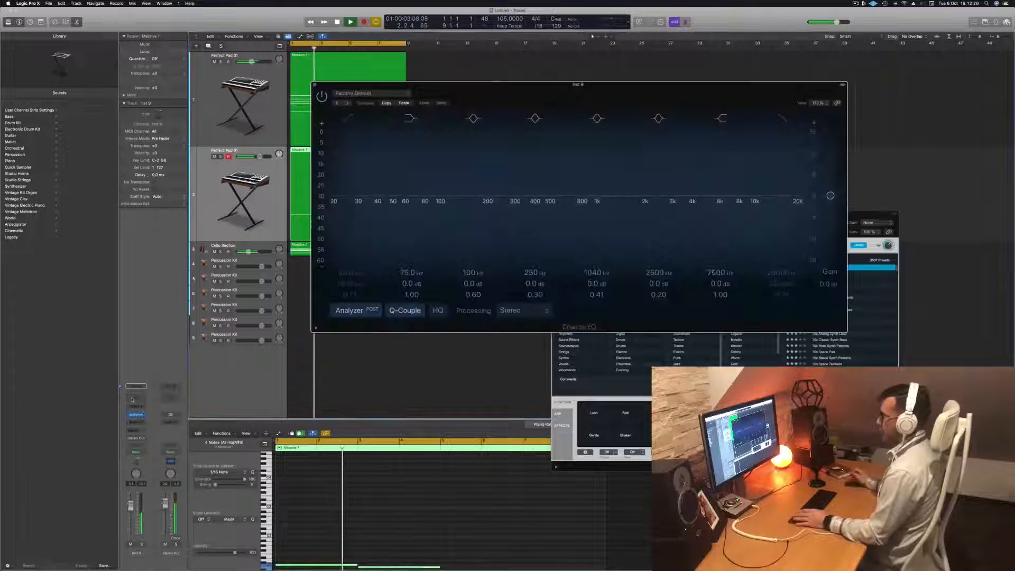
drag(625, 88, 702, 137)
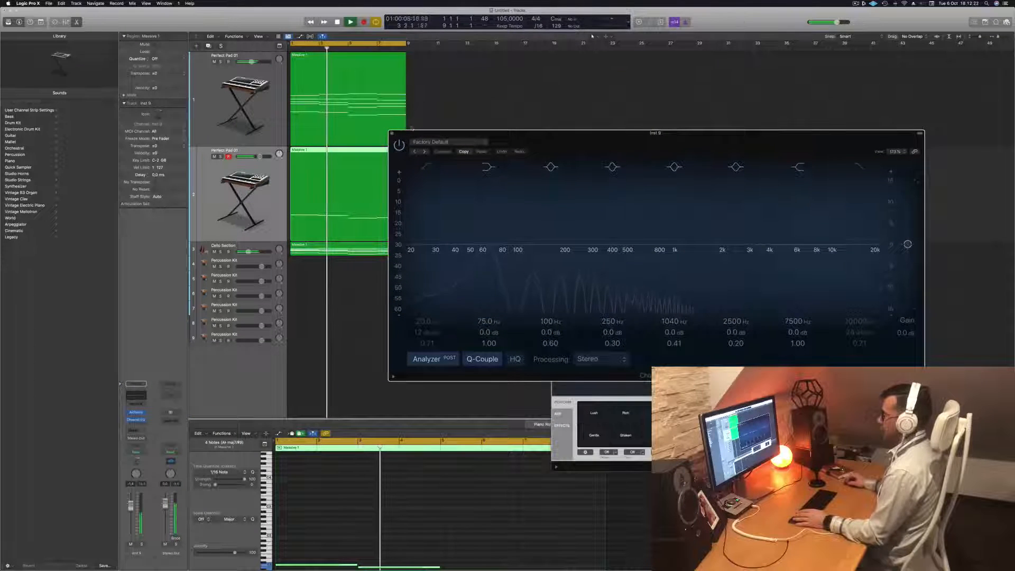
click(392, 134)
key(Return)
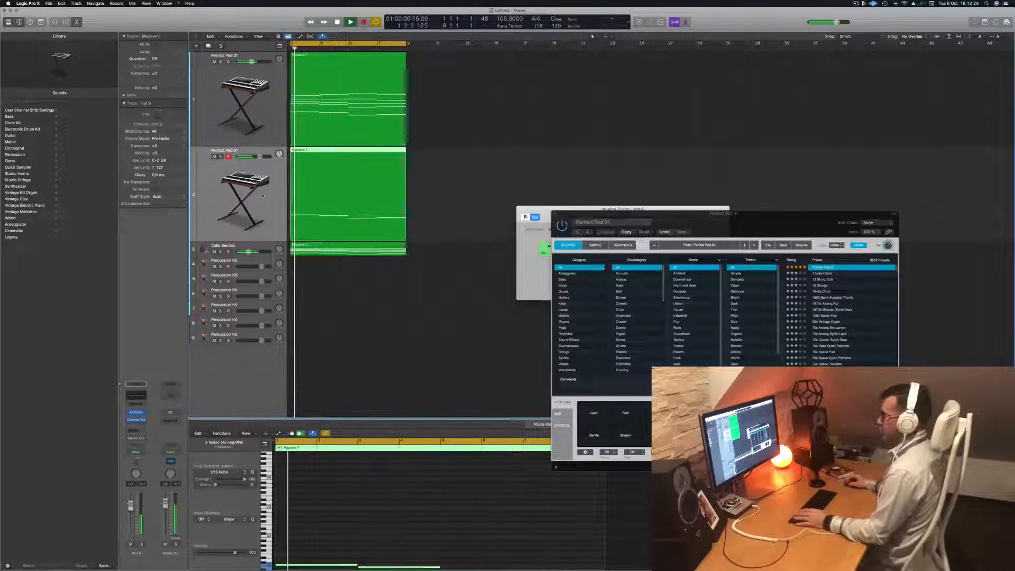
drag(720, 228, 728, 216)
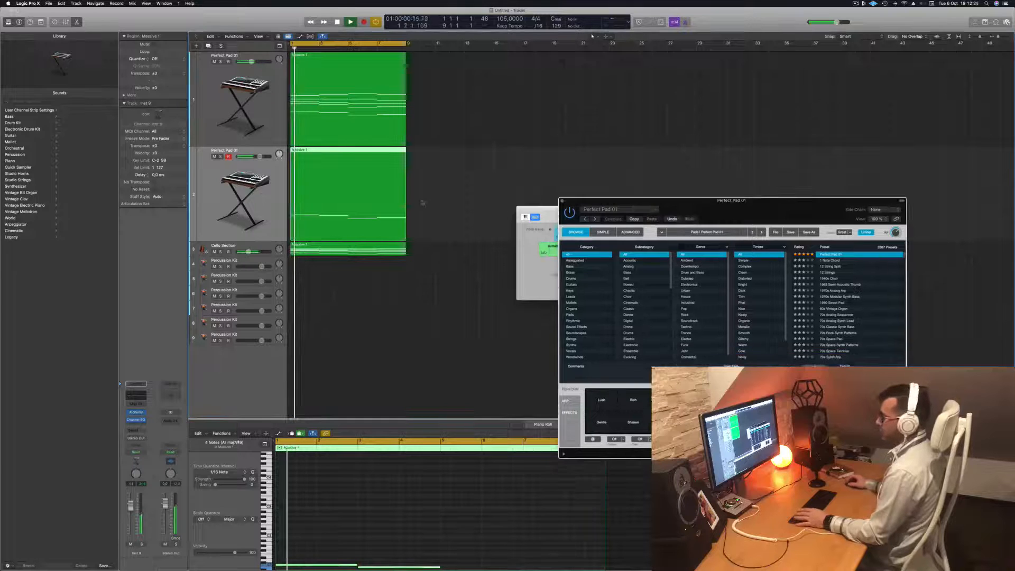
Step: Open Alchemy on the low bass pad track and audition its performance snapshots, choosing Soft
click(136, 413)
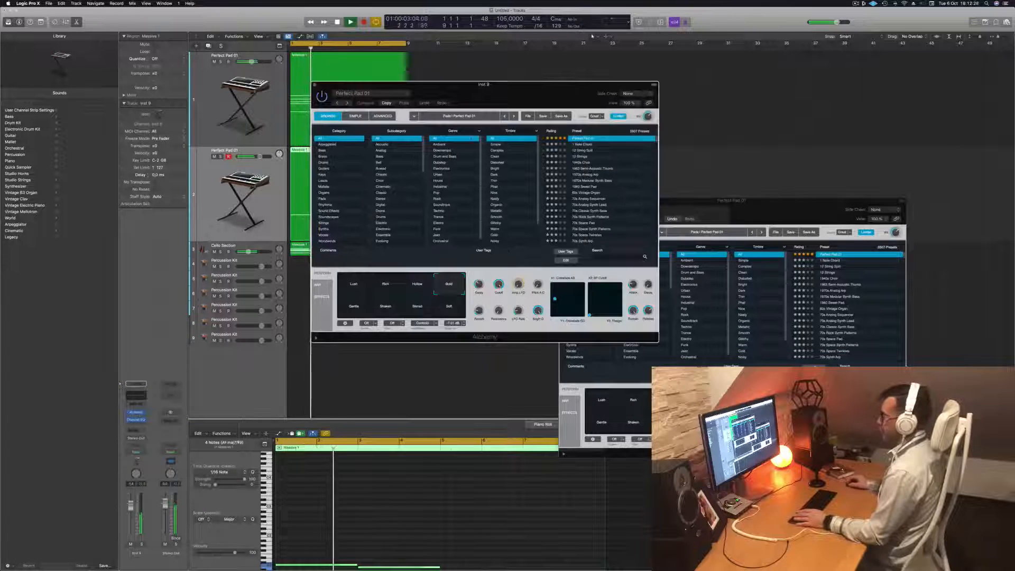
drag(370, 84, 476, 99)
click(465, 300)
click(459, 328)
click(490, 328)
click(525, 327)
click(558, 328)
key(space)
key(space)
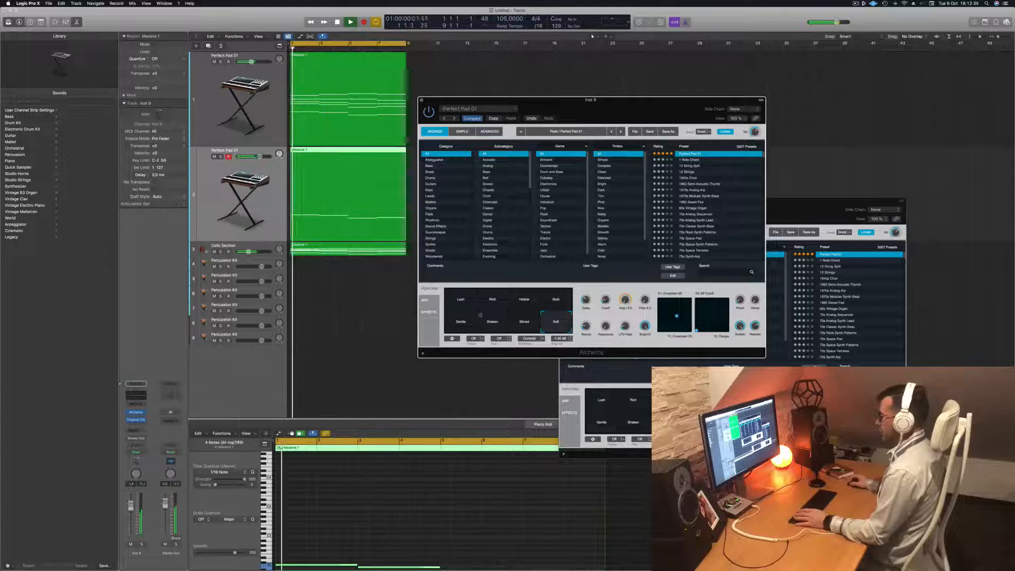
Step: Restart playback and toggle solo on the low bass pad track to check its sound alone and in the mix
key(space)
key(space)
click(221, 157)
click(220, 157)
key(space)
key(space)
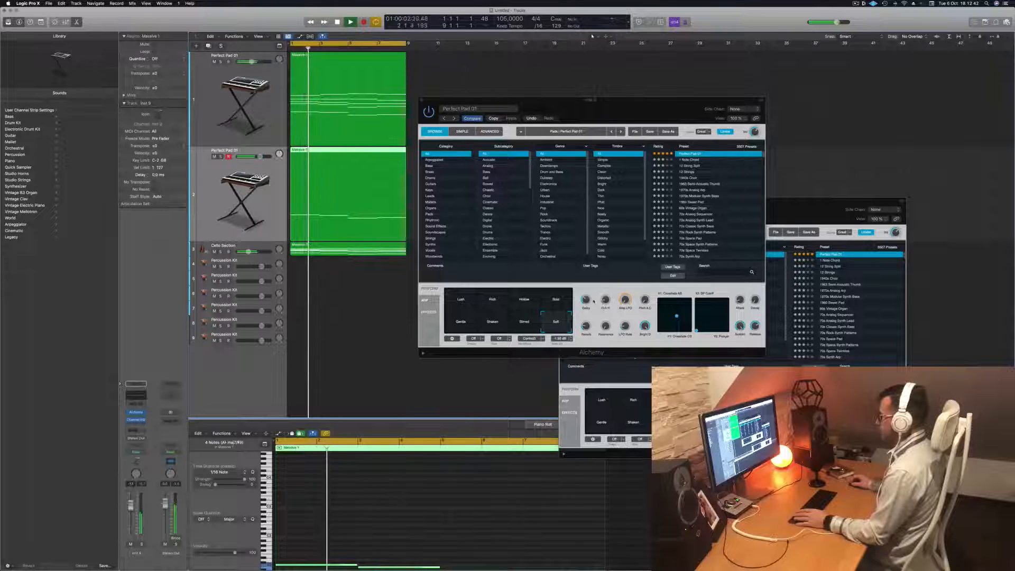
click(595, 352)
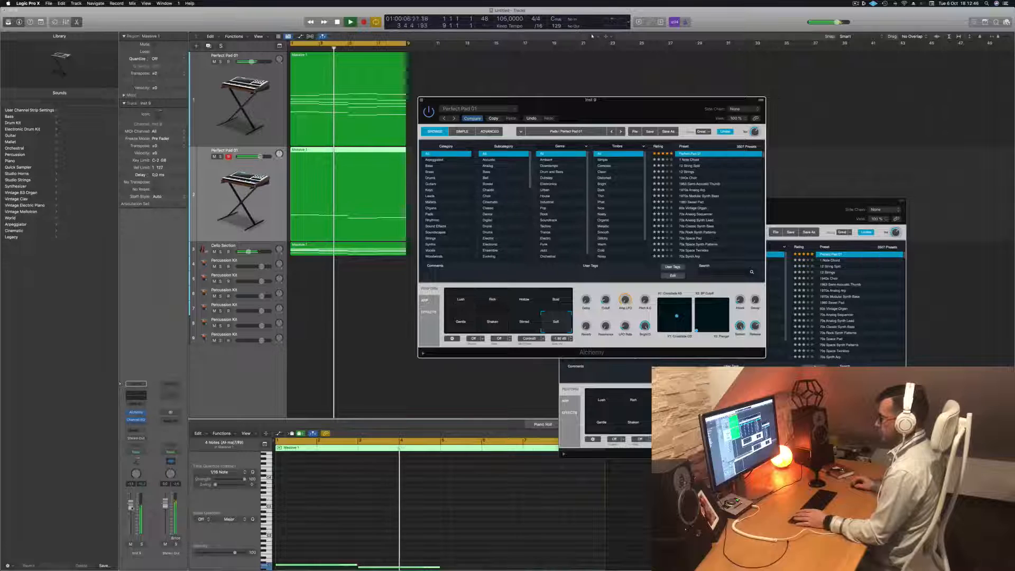
Step: Insert a Compressor on the low bass pad track after the Channel EQ and restart playback
click(136, 420)
mouse_move(154, 437)
click(188, 438)
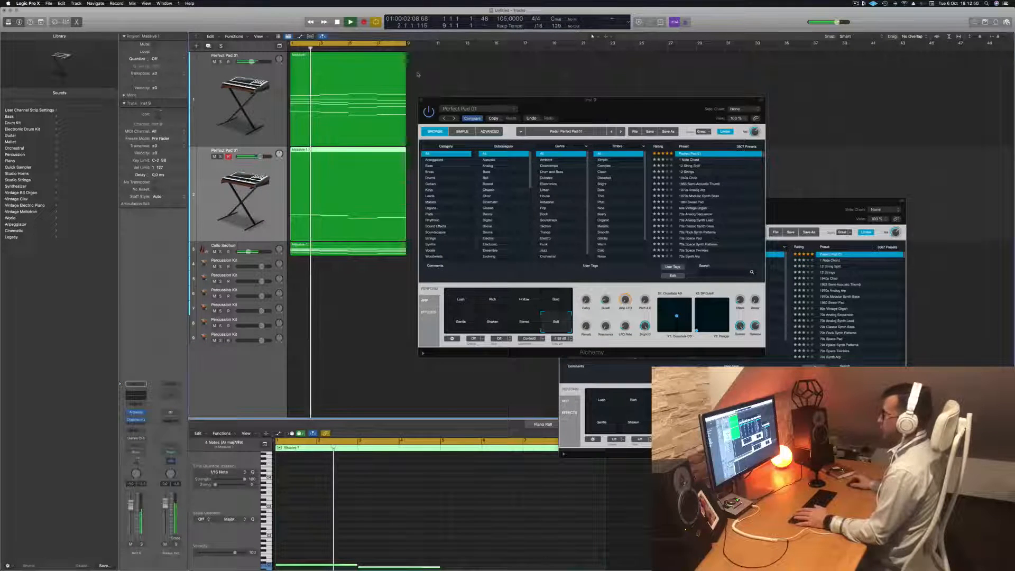
key(space)
key(space)
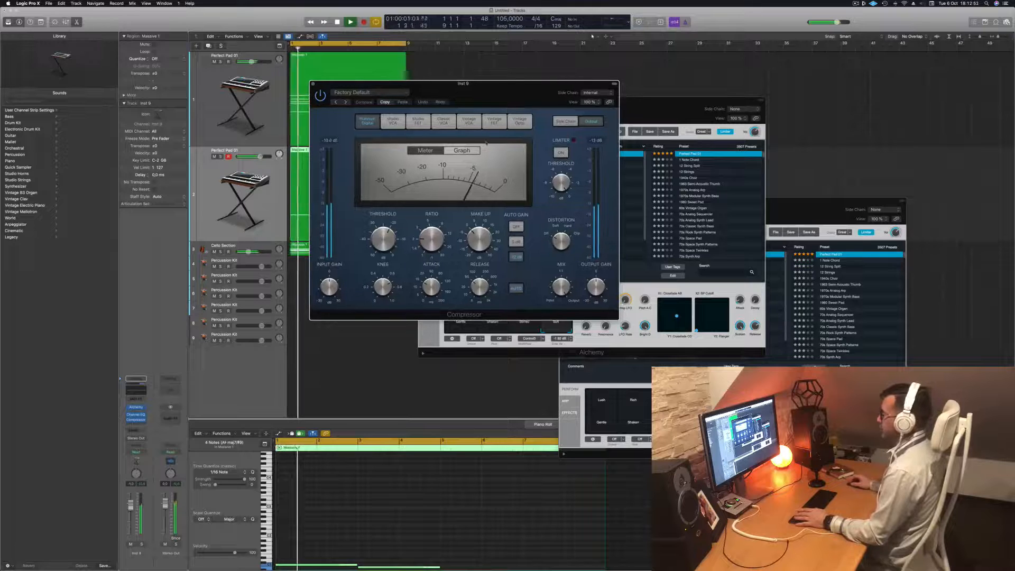
Step: Adjust the ratio and threshold of the low bass pad's Compressor and close its plug-in windows
drag(431, 239, 430, 230)
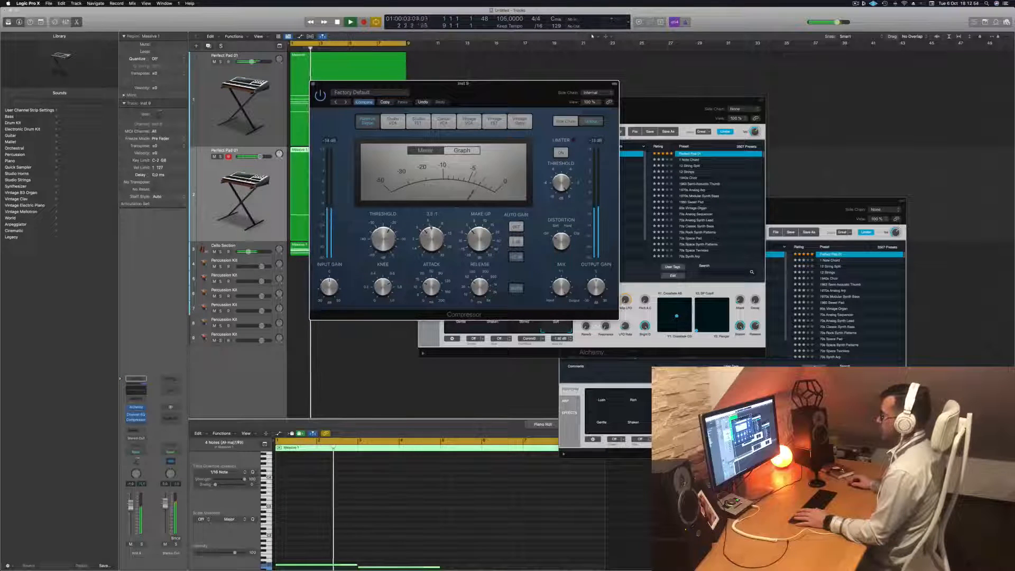
mouse_move(386, 240)
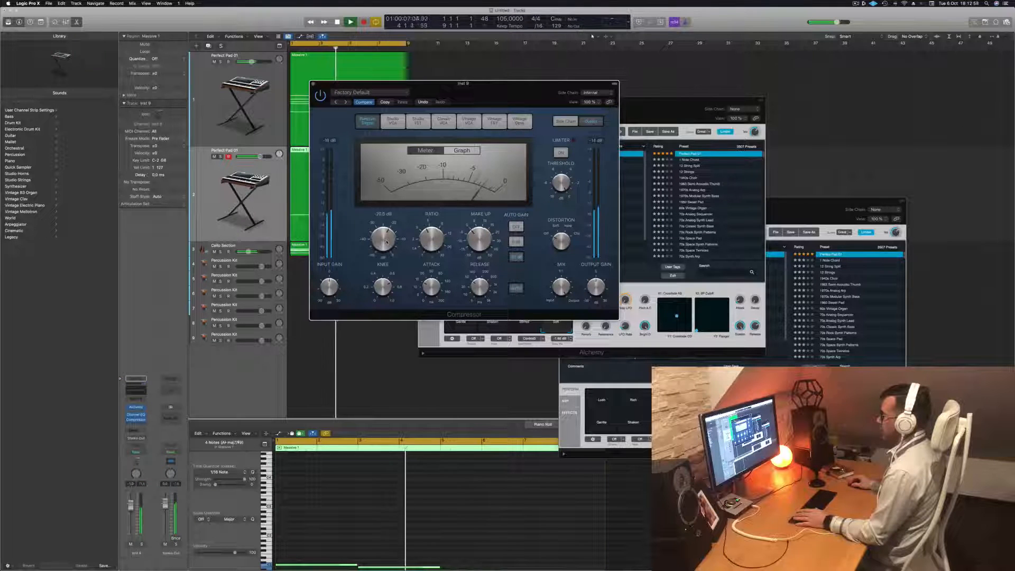
drag(480, 91, 492, 92)
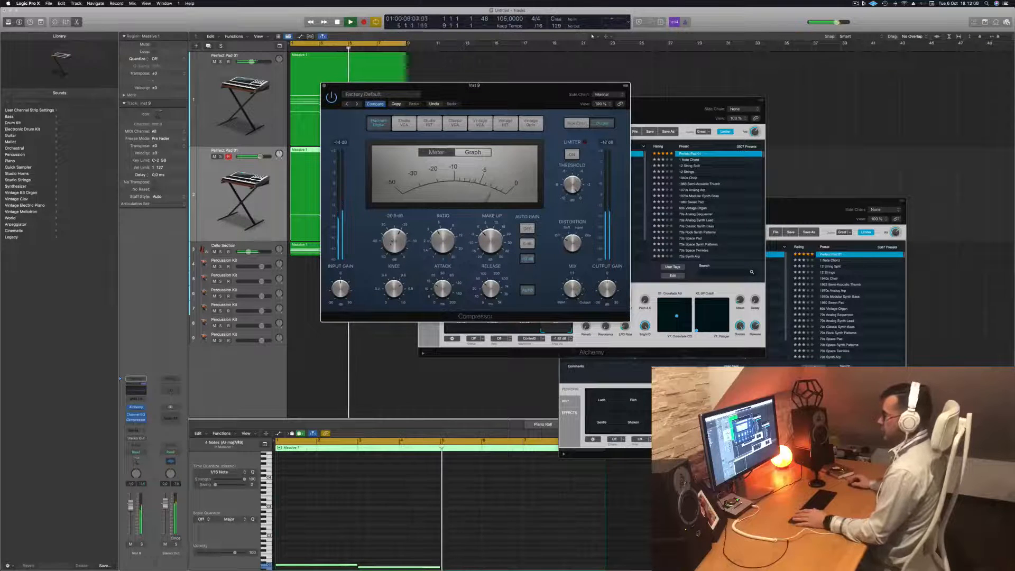
mouse_move(390, 243)
mouse_down()
mouse_move(391, 257)
mouse_move(396, 241)
mouse_up()
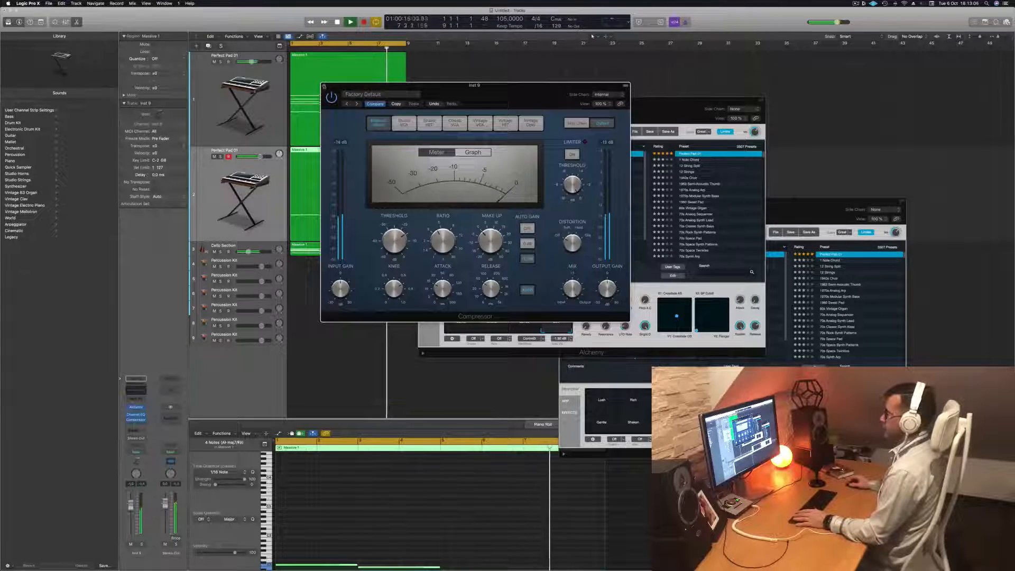
click(324, 86)
drag(561, 102, 554, 104)
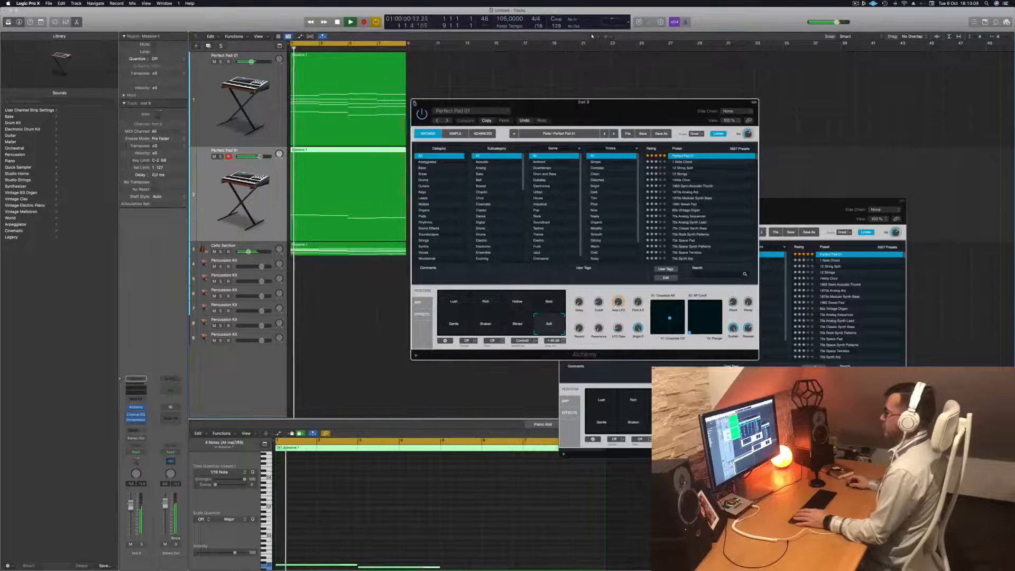
click(415, 102)
Step: Duplicate the chord-playing Perfect Pad 01 track with its settings and copy its Massive 1 region onto the new track
scroll(403, 282, down, 5)
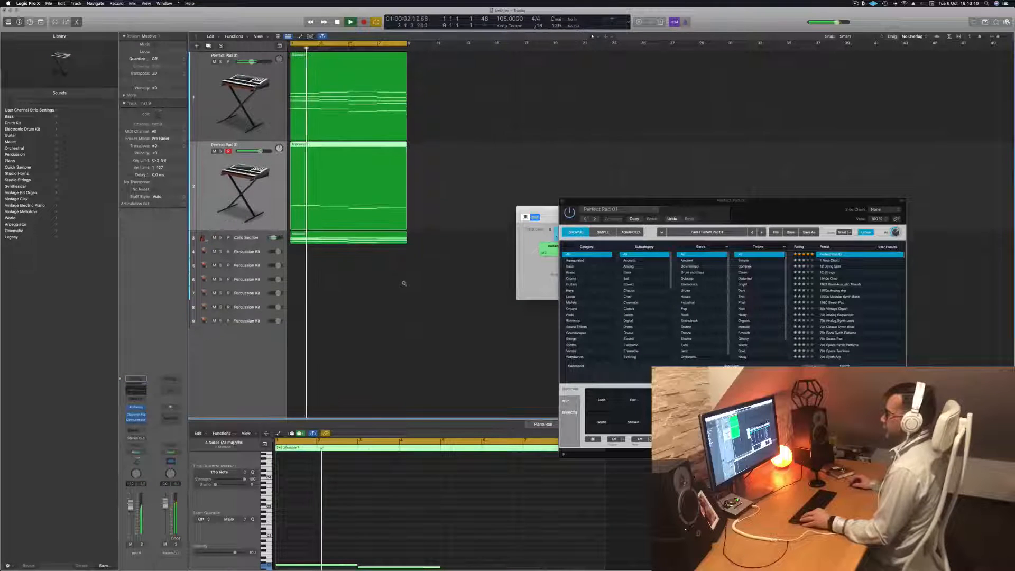
key(space)
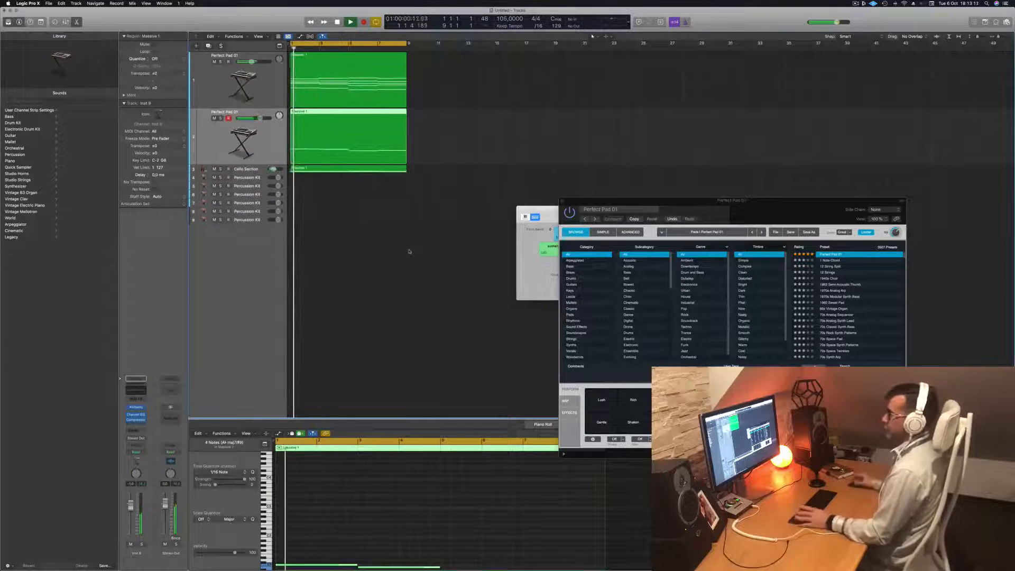
click(242, 85)
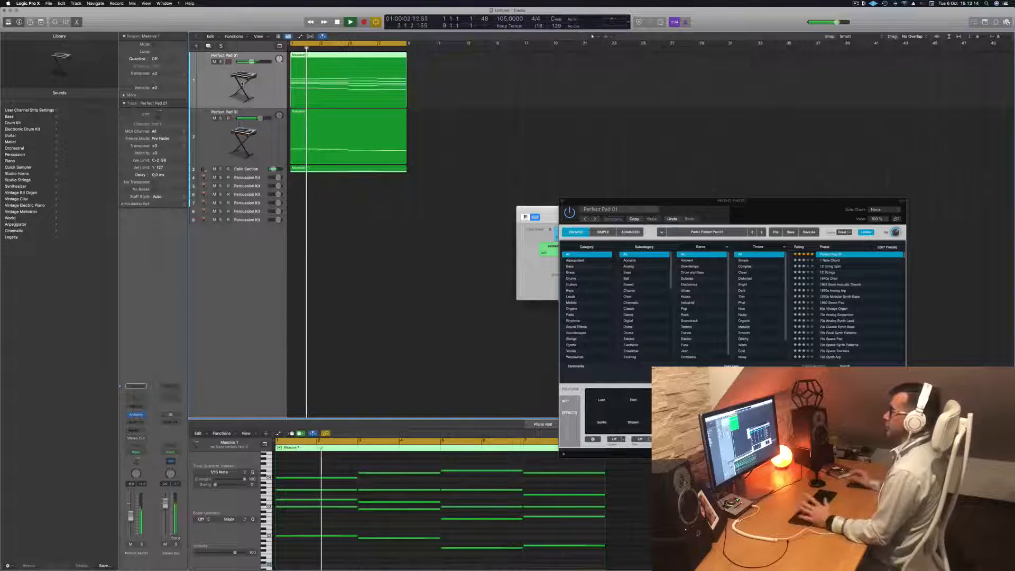
key(space)
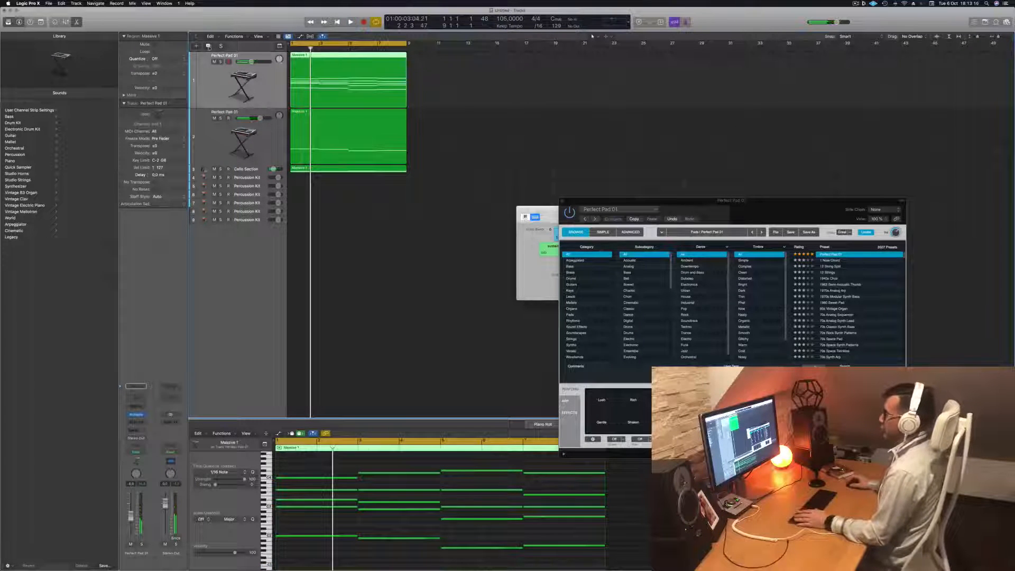
click(208, 46)
drag(380, 90, 380, 147)
Step: Delete the lower chord notes of the copied region in the Piano Roll, keeping only the highest note line
scroll(325, 487, down, 1)
drag(314, 484, 562, 548)
key(Delete)
key(Return)
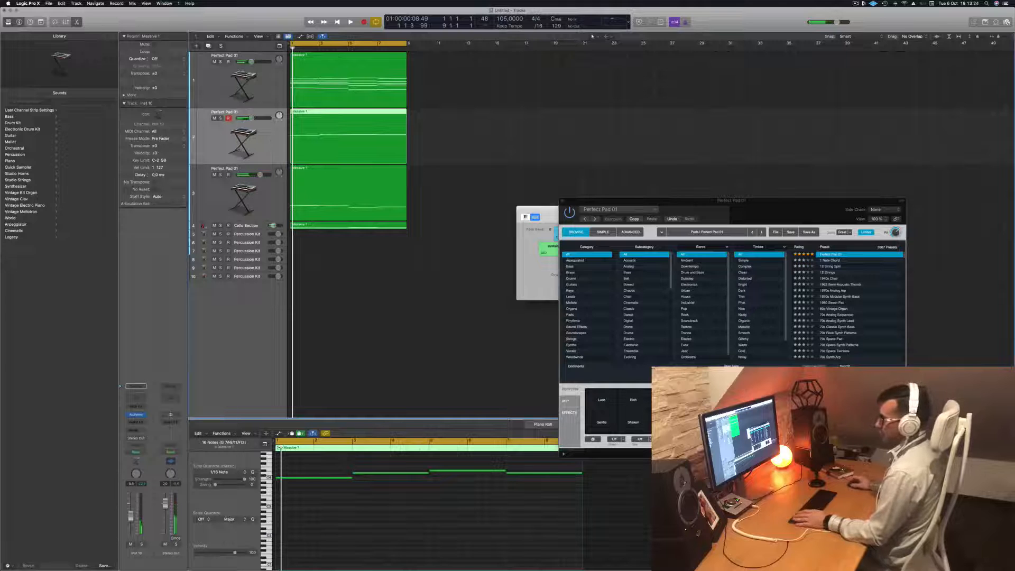
Step: Load the Orchestral Brass patch French Horn Solo on the top-note track and play it with the arrangement
click(12, 149)
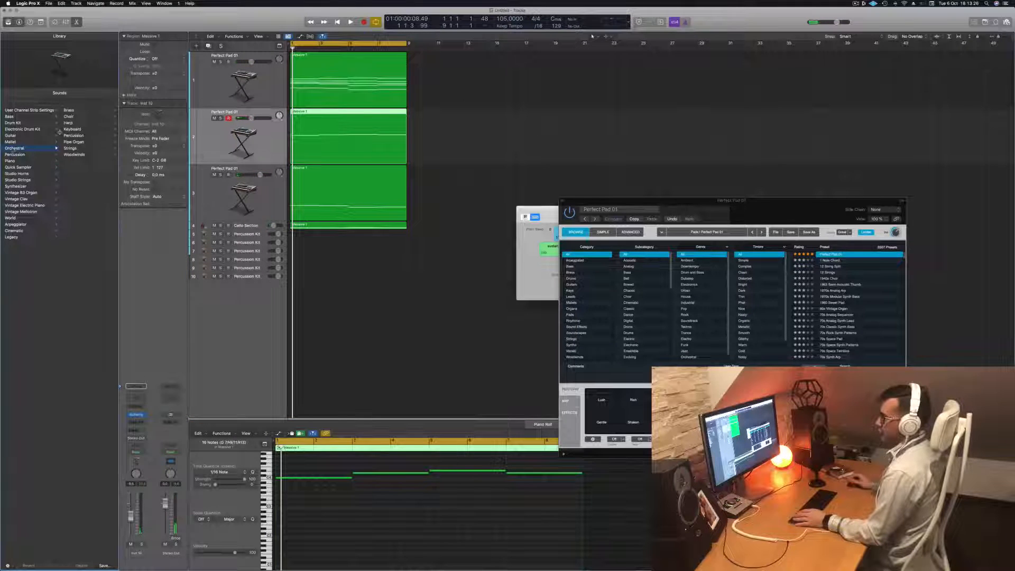
click(78, 111)
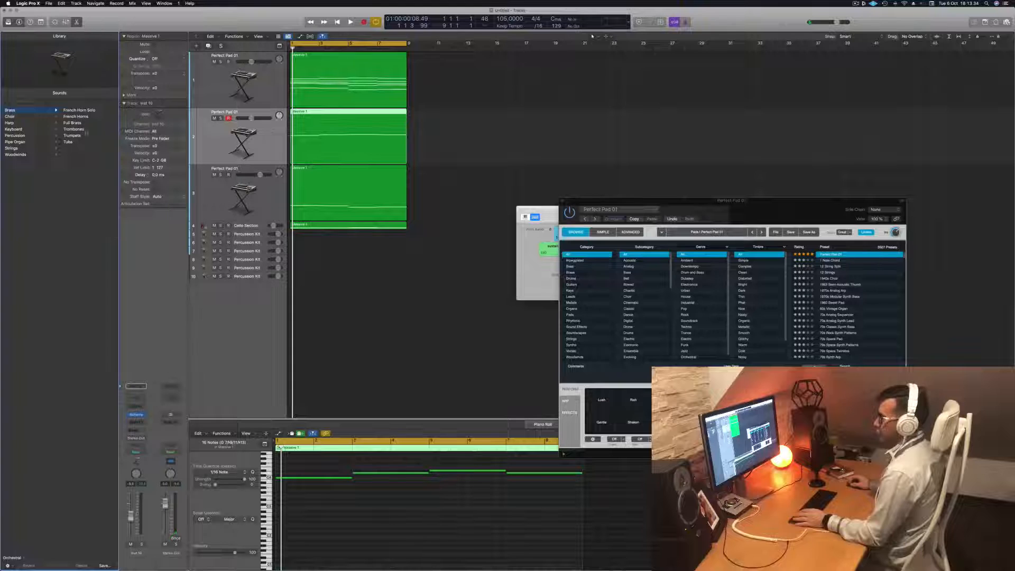
click(77, 110)
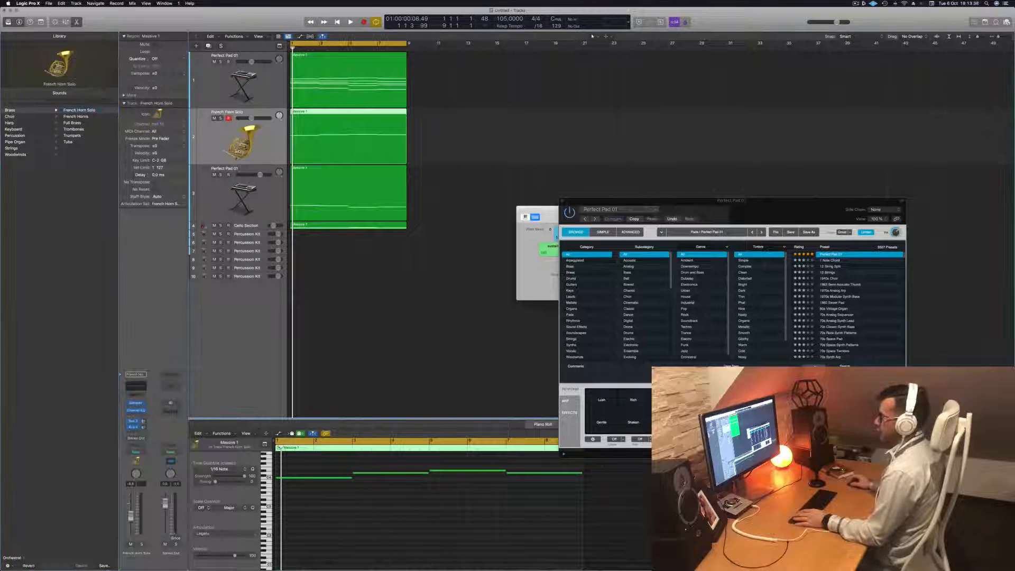
key(space)
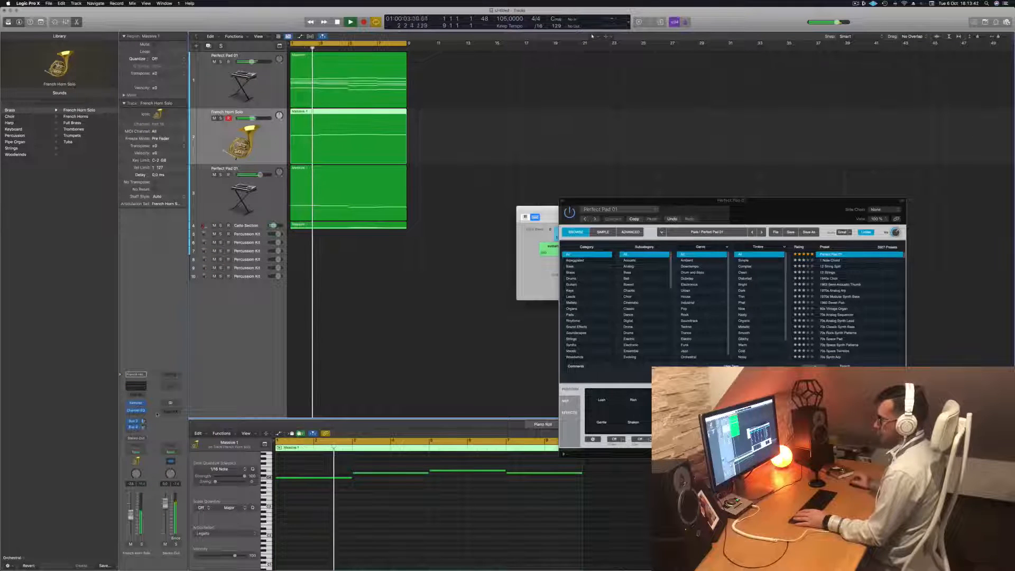
Step: Add a send to Bus 1 on the French Horn Solo track and play the arrangement from the start
click(132, 433)
mouse_move(143, 440)
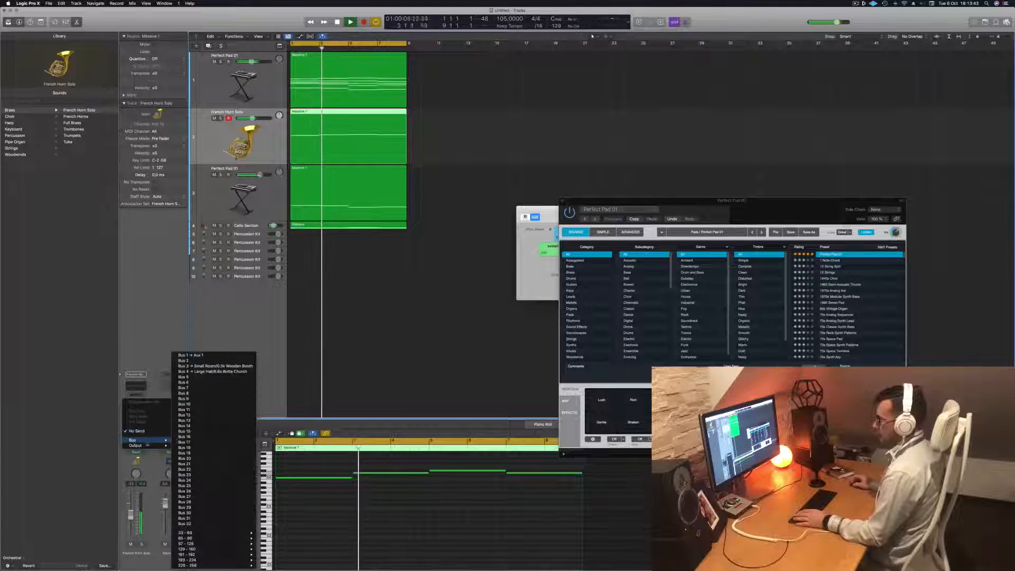
click(208, 357)
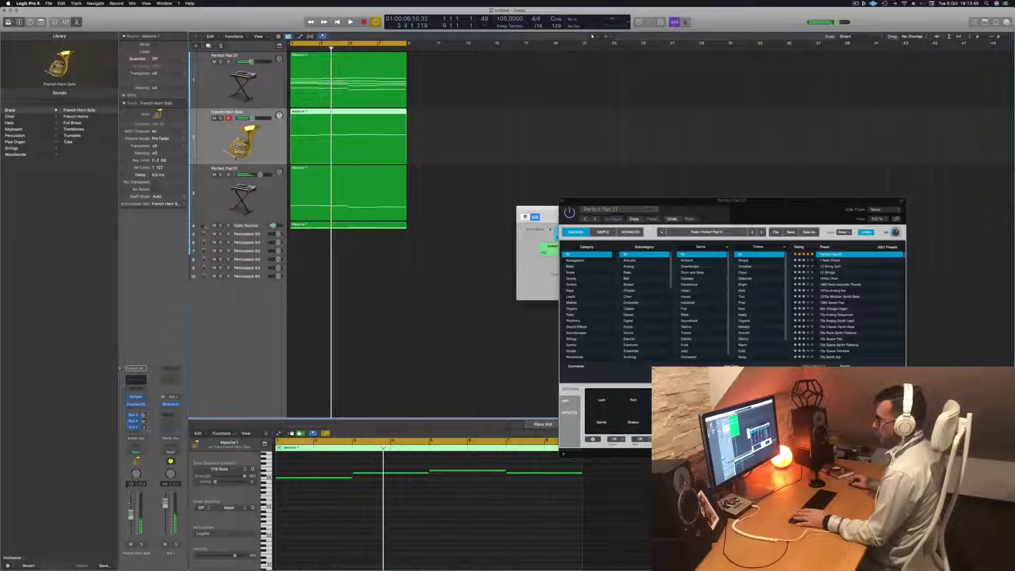
key(Return)
key(space)
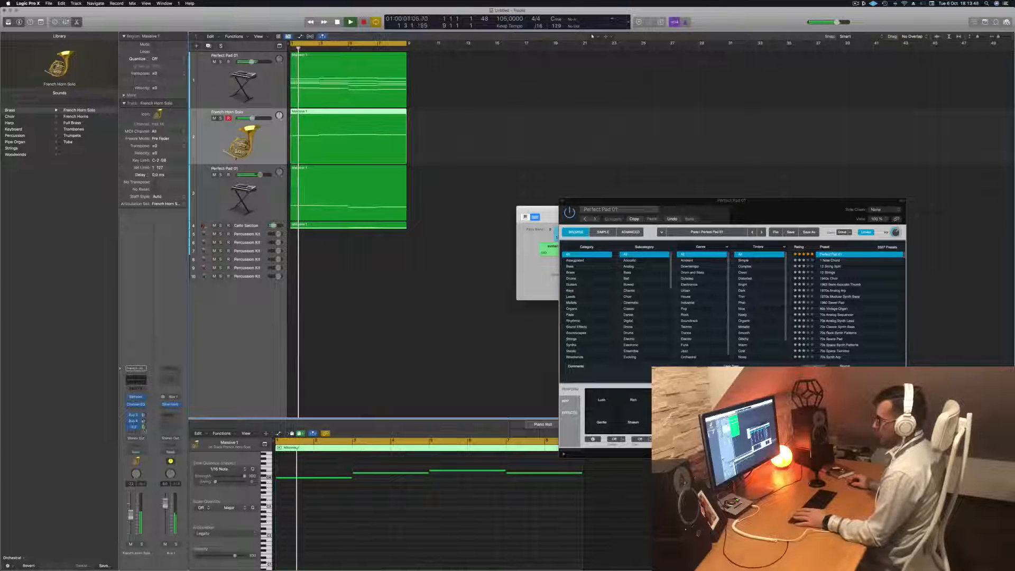
key(Return)
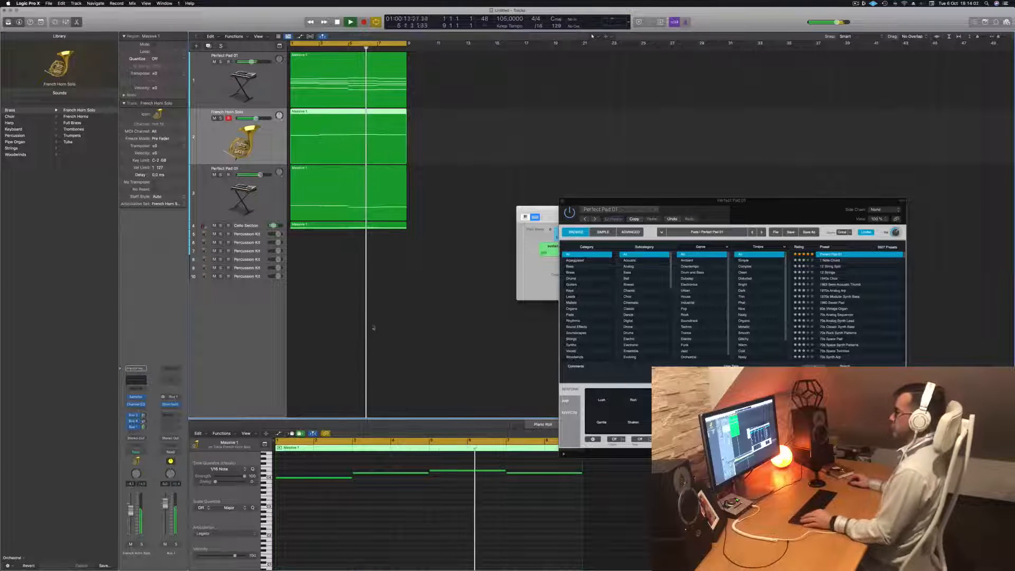
Step: Repeat all regions once after the originals and extend the cycle range to bar 17
scroll(365, 324, down, 1)
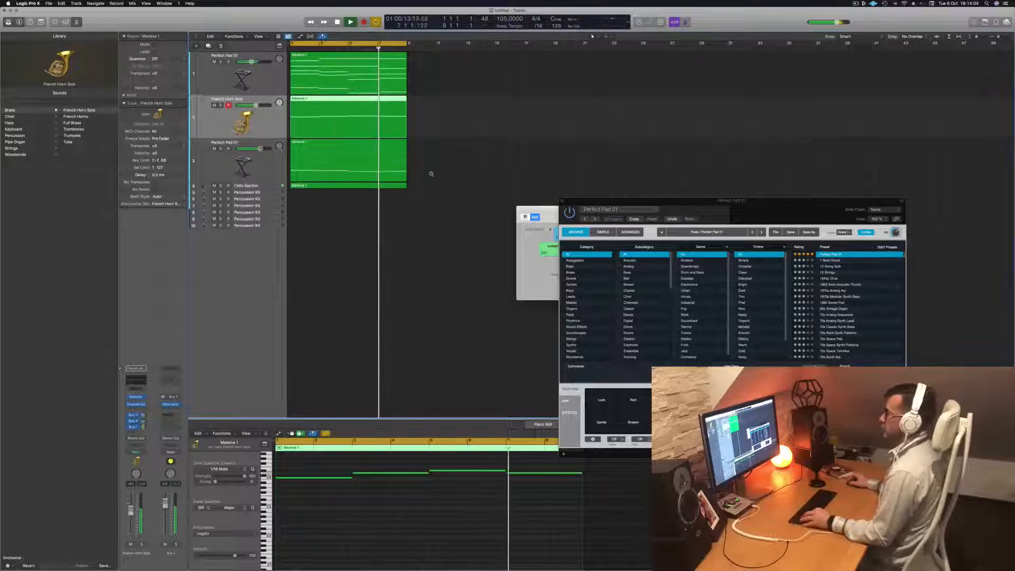
scroll(442, 170, right, 5)
key(space)
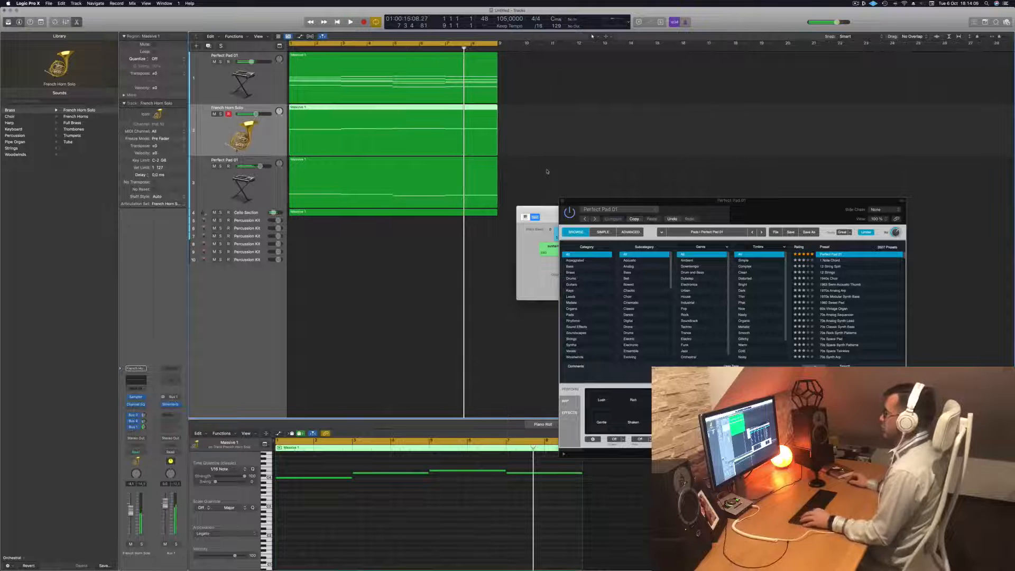
scroll(546, 169, left, 3)
click(477, 148)
key(super+a)
key(super+r)
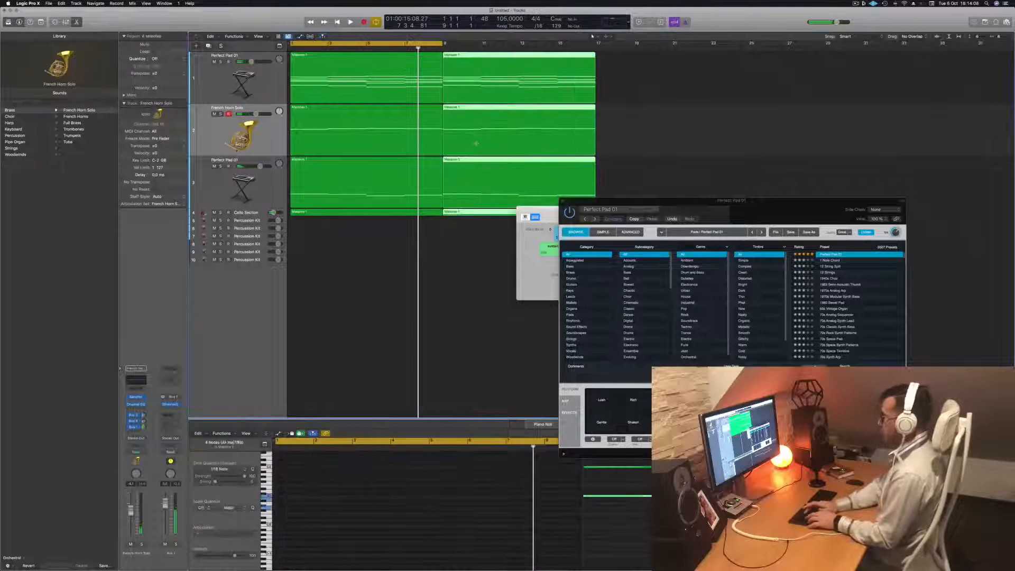
key(space)
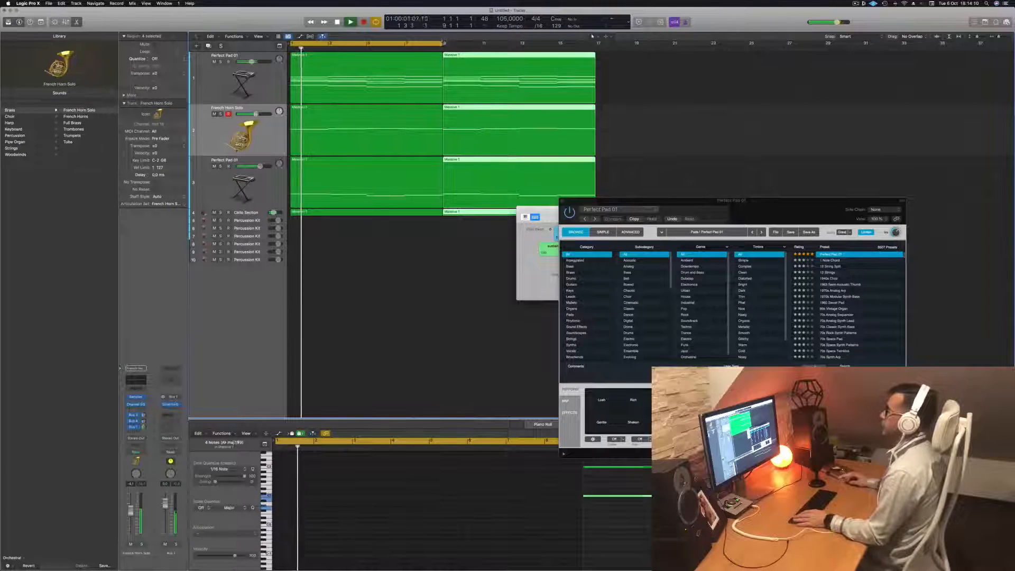
drag(443, 42, 595, 61)
Step: Close the Musical Typing keyboard and select the first Percussion Kit track
drag(614, 201, 480, 232)
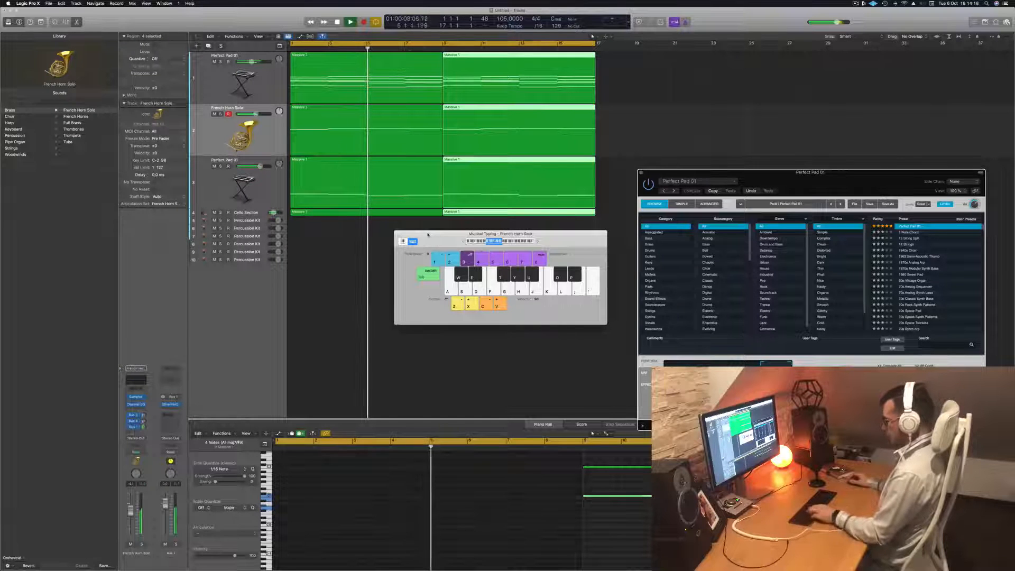
key(super+k)
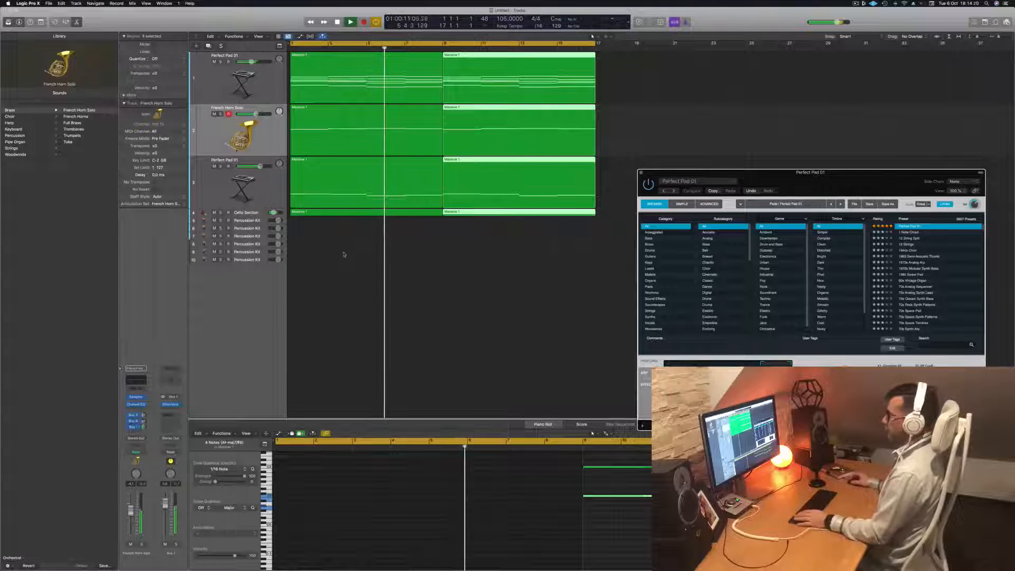
click(248, 221)
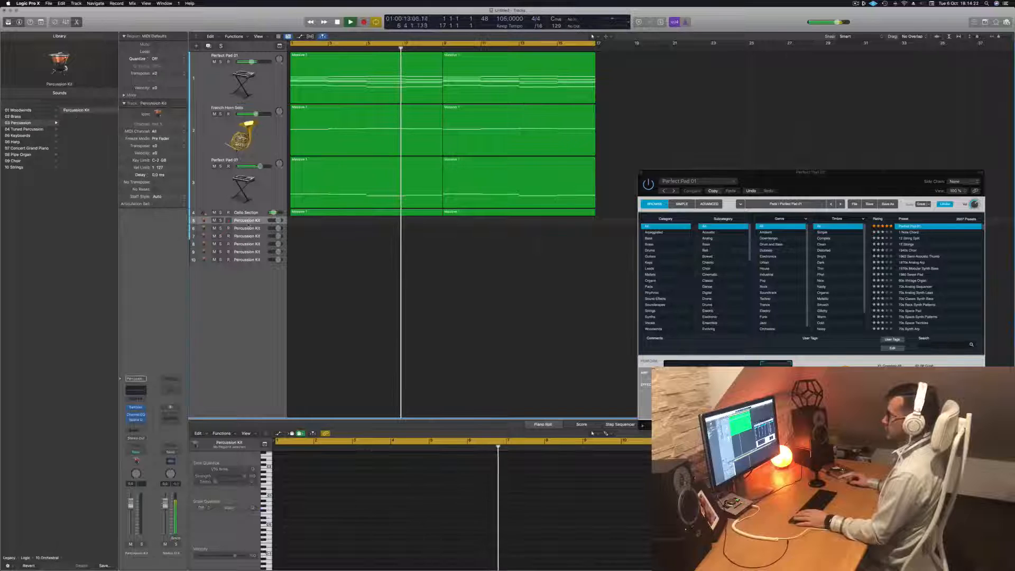
Step: Enlarge the first Percussion Kit track and open its Sampler instrument window beside the track headers
drag(248, 224, 250, 273)
key(Return)
key(space)
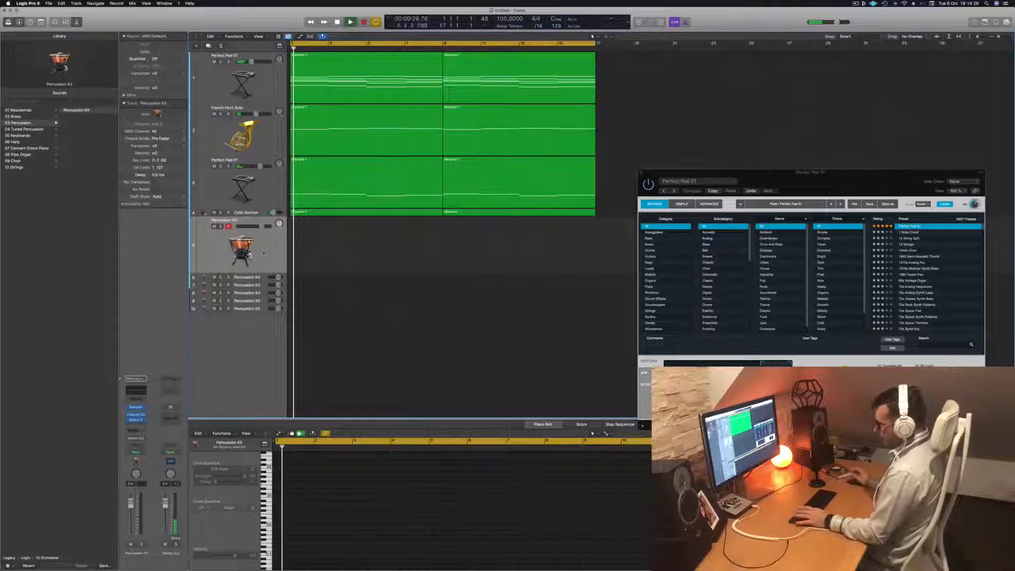
click(137, 407)
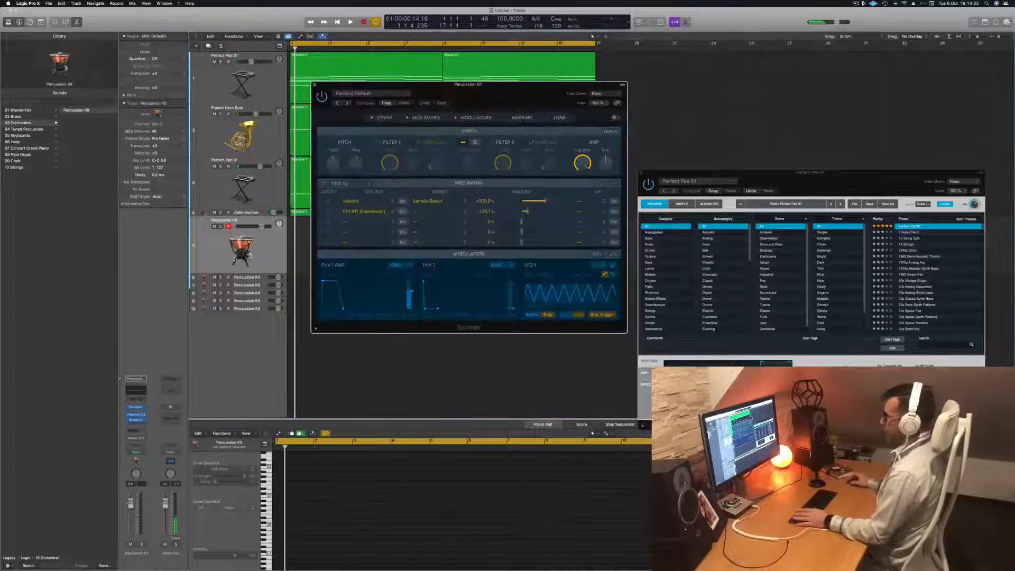
drag(480, 89, 624, 91)
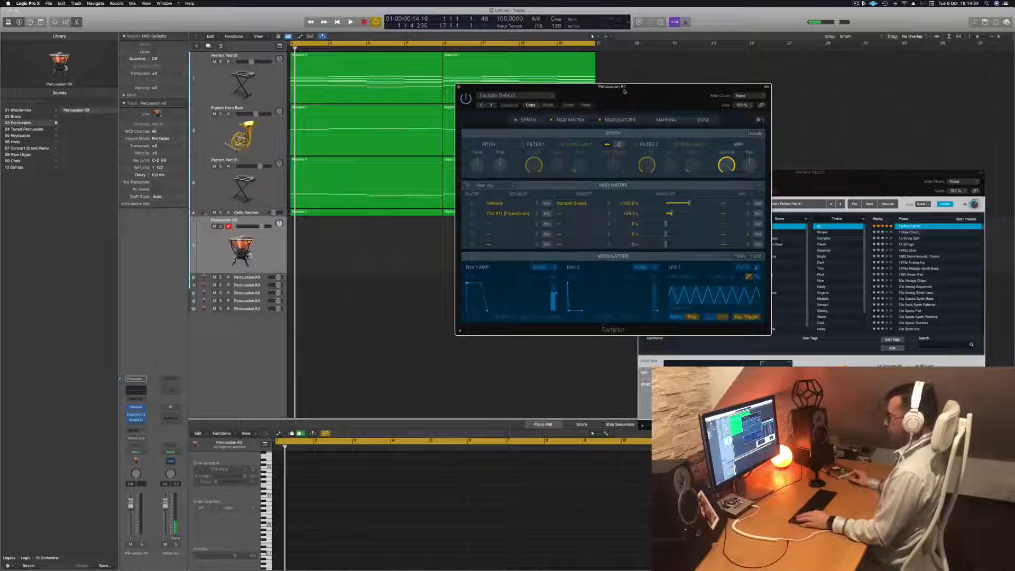
Step: Open the Musical Typing keyboard, place it beside the Sampler window and play test notes on the Percussion Kit
key(a)
key(a)
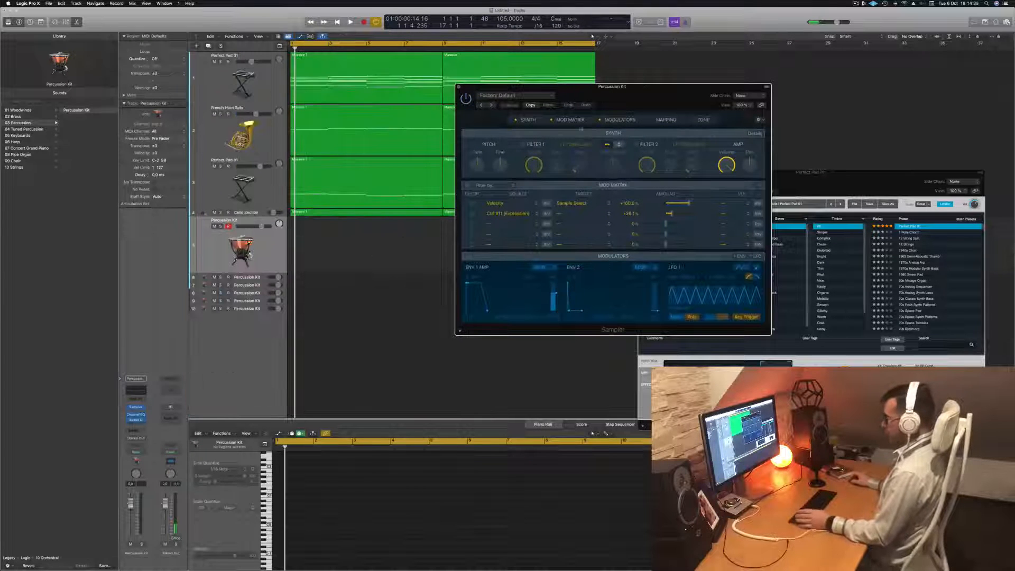
key(super+k)
drag(464, 237, 425, 285)
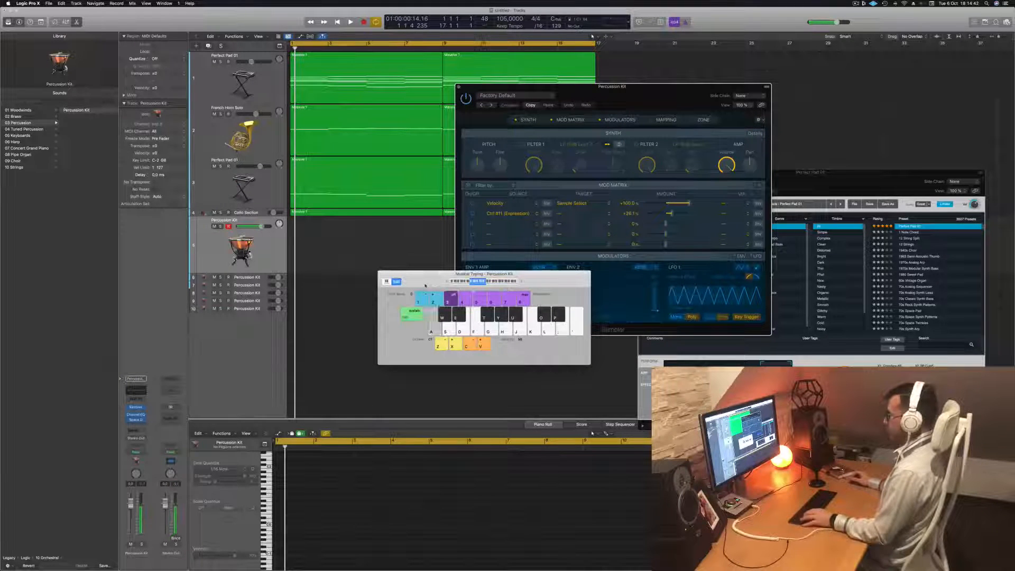
key(a)
key(s)
drag(645, 92, 627, 91)
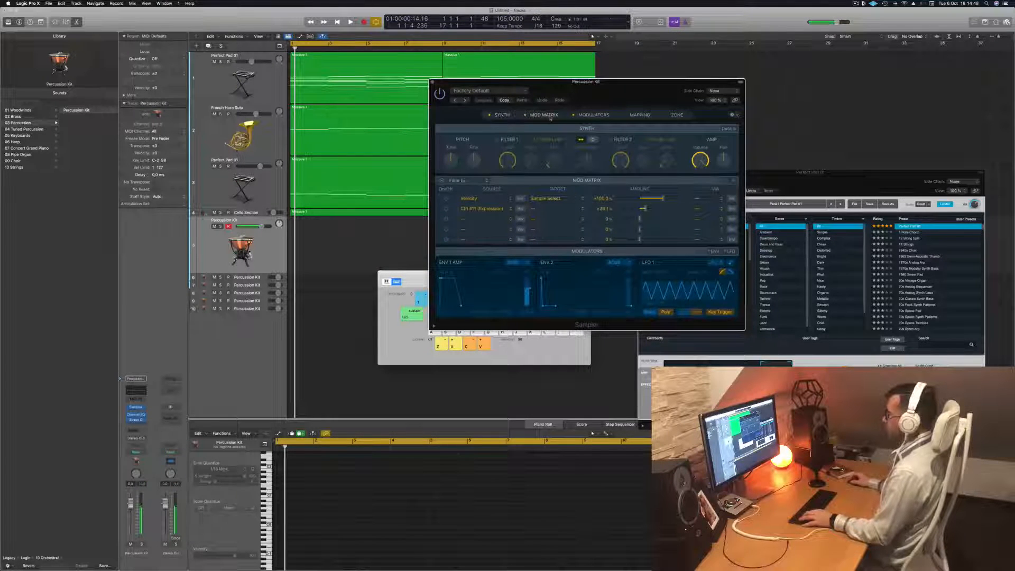
Step: Show the Sampler's Mapping section and look through its sample groups while playing low percussion notes
click(637, 115)
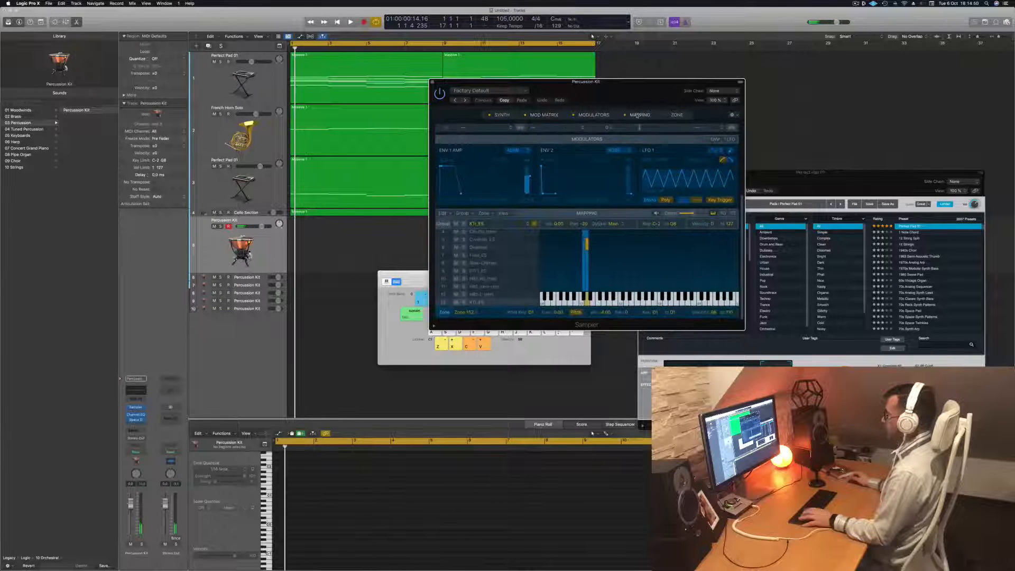
key(a)
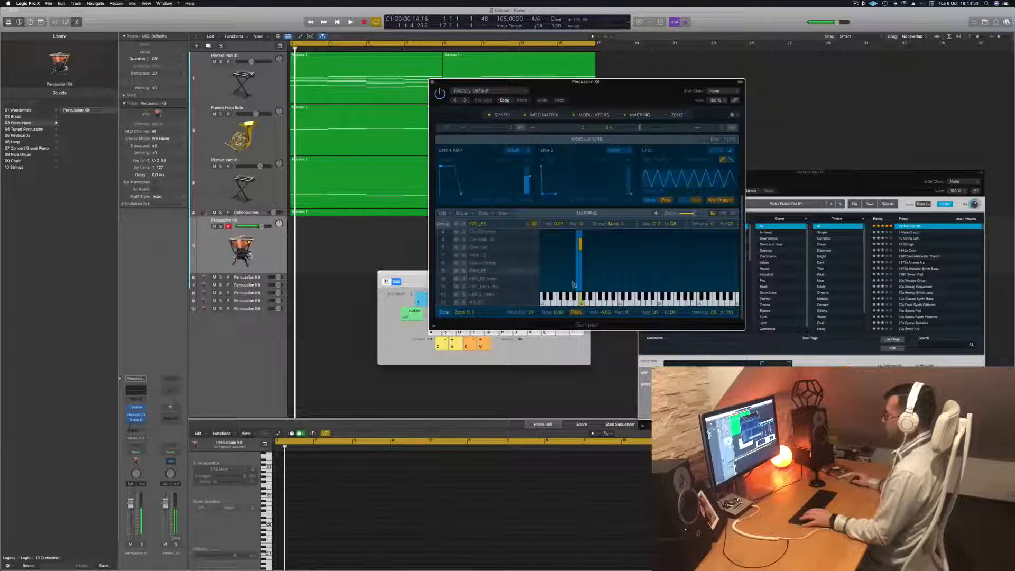
scroll(574, 285, up, 1)
key(s)
scroll(503, 282, down, 5)
scroll(502, 283, down, 5)
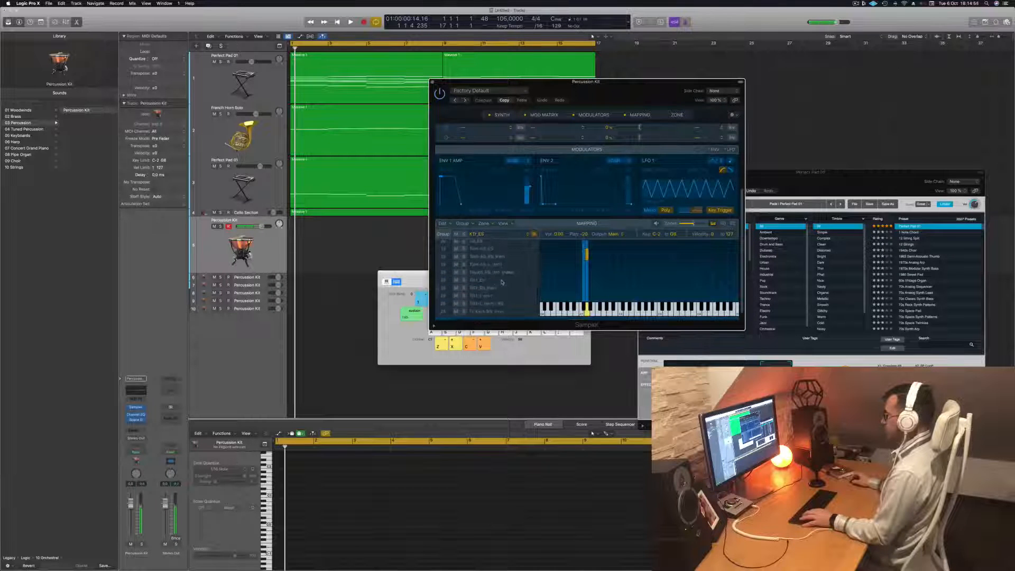
scroll(502, 282, down, 3)
key(s)
scroll(503, 282, up, 10)
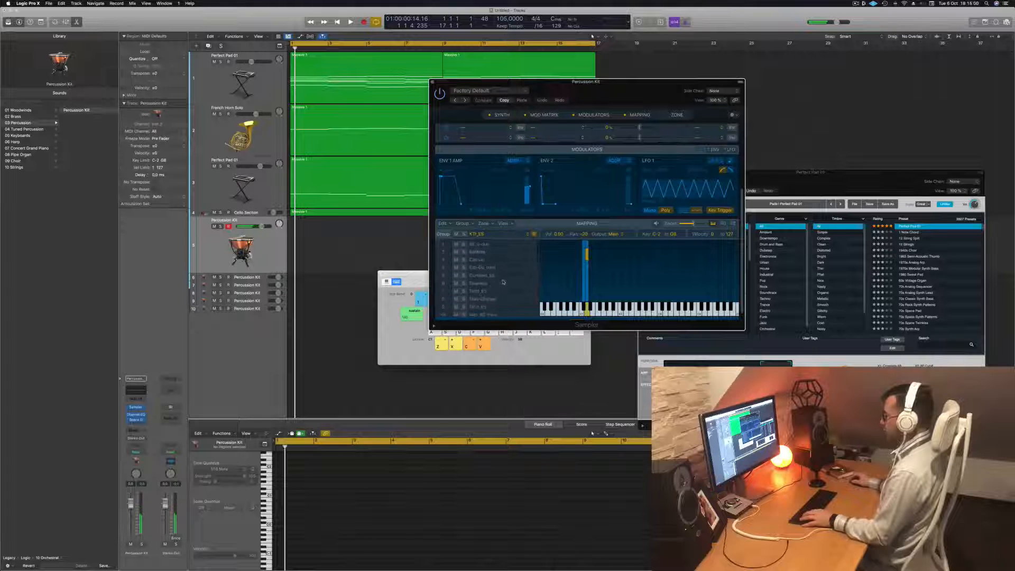
Step: Audition the Percussion Kit sounds across the keyboard and compare the drum hits mapped to different notes
key(d)
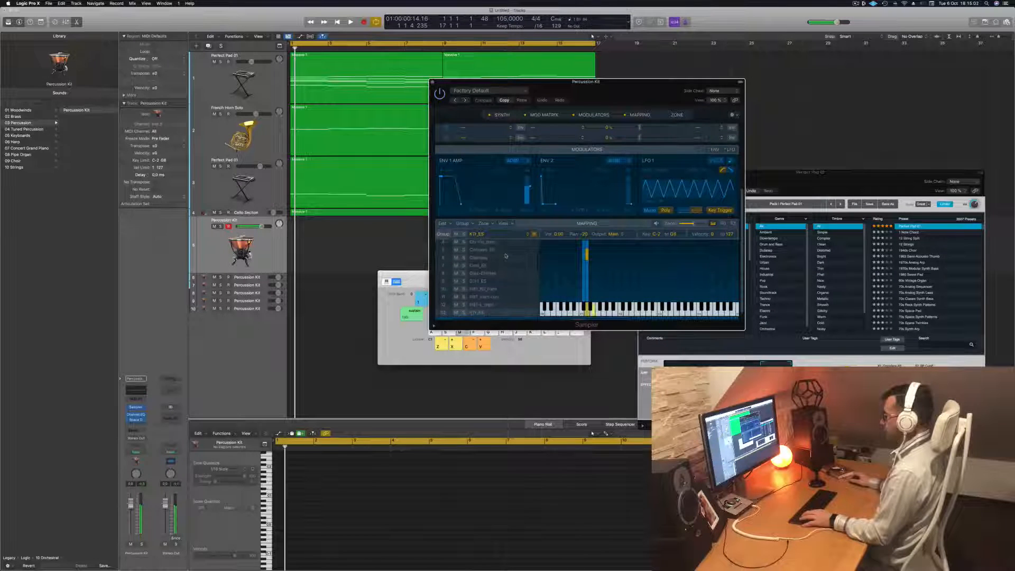
key(d)
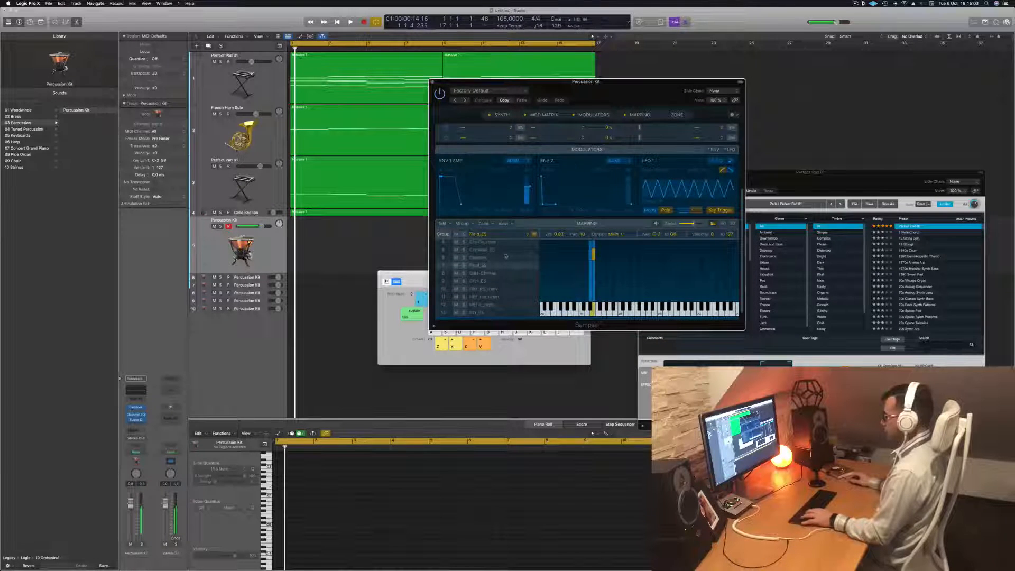
key(s)
key(d)
key(s)
key(k)
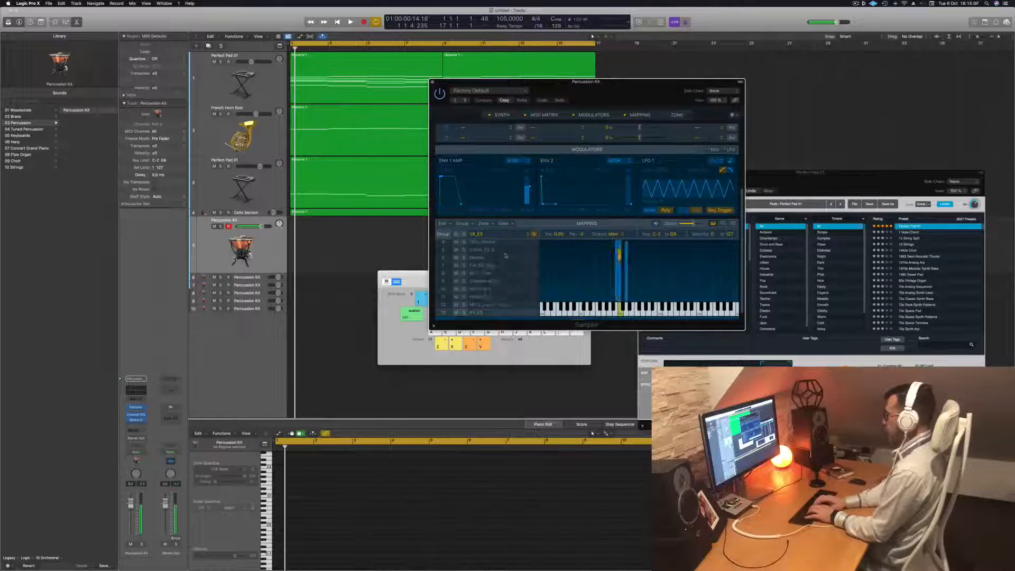
key(h)
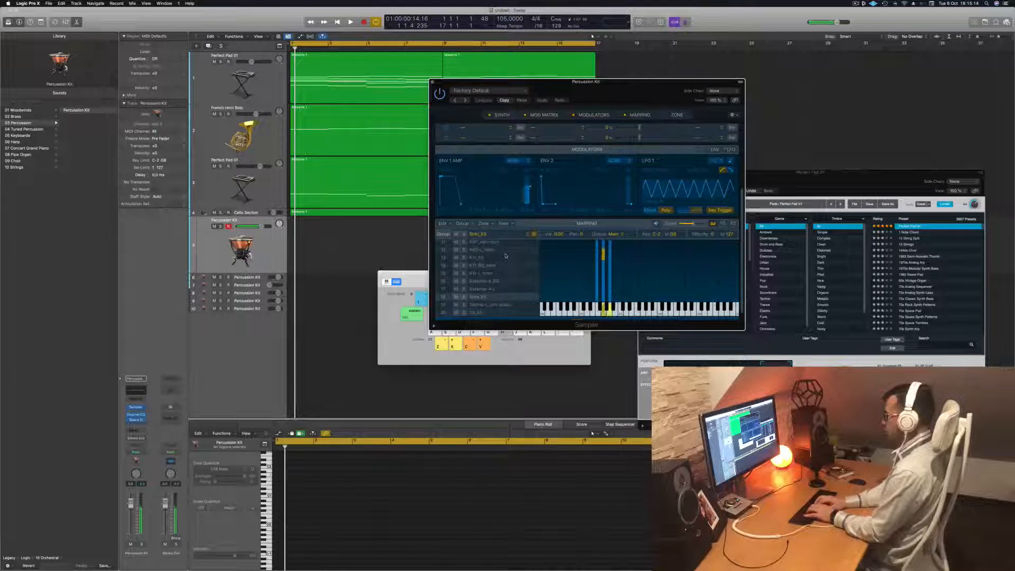
key(l)
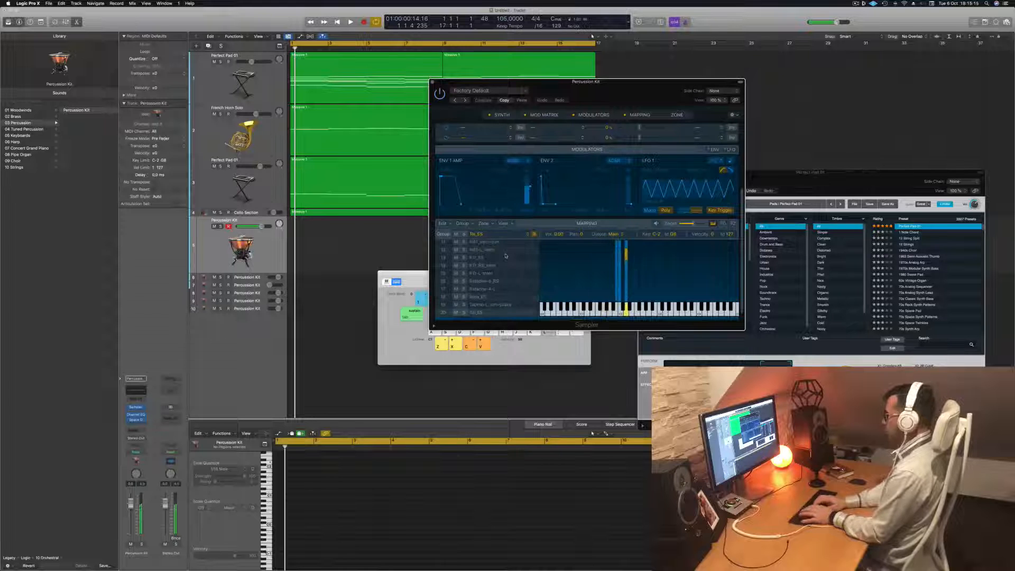
key(semicolon)
key(l)
key(j)
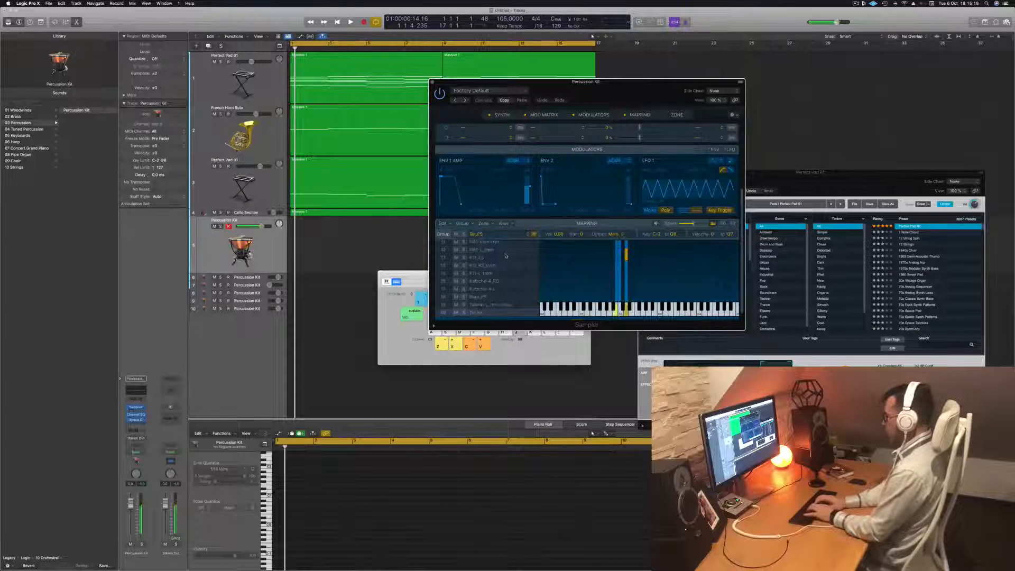
key(h)
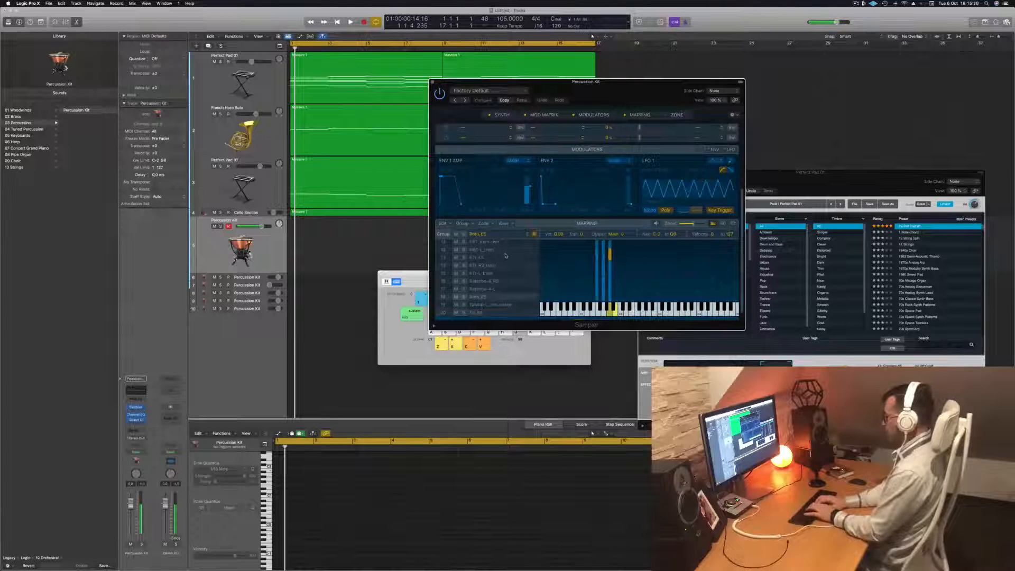
key(j)
key(k)
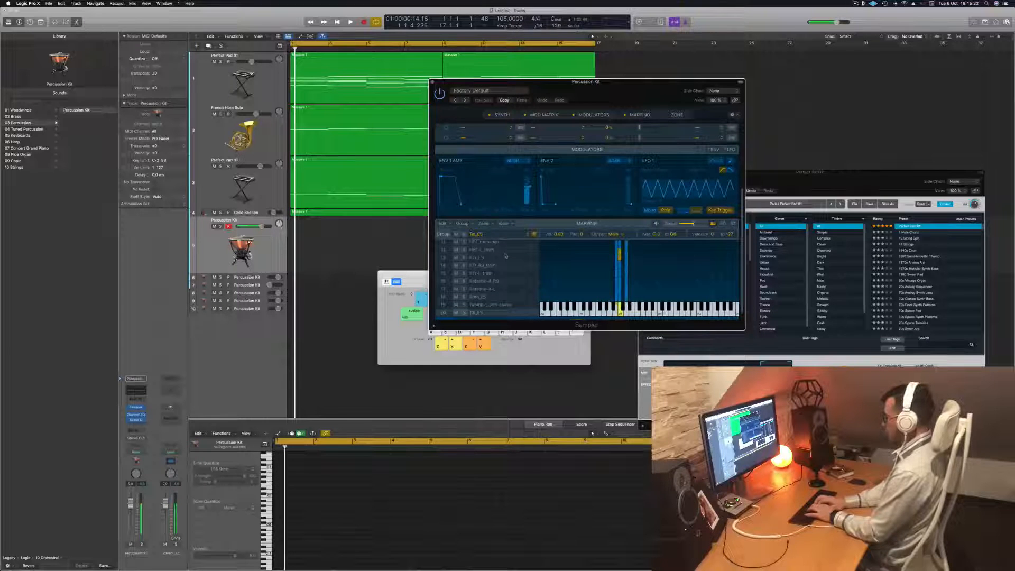
key(l)
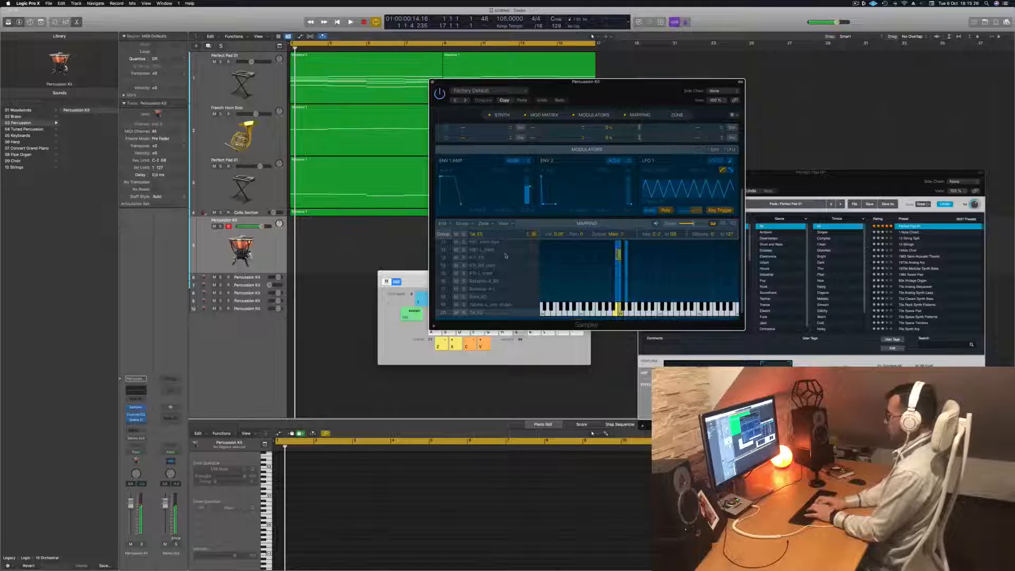
Step: Record a two-bar single-drum rhythm from bar 1 on the first Percussion Kit track
key(space)
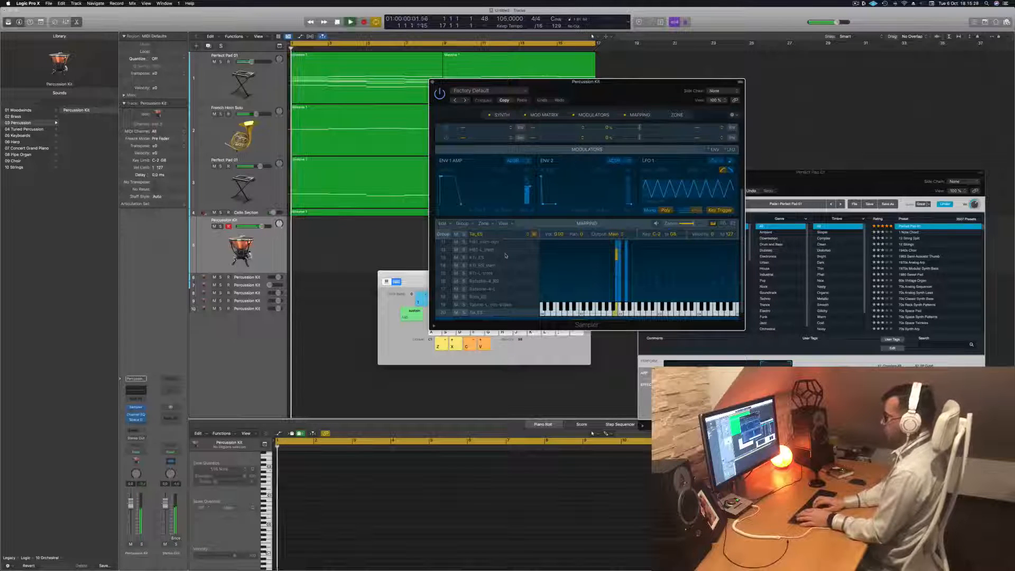
key(space)
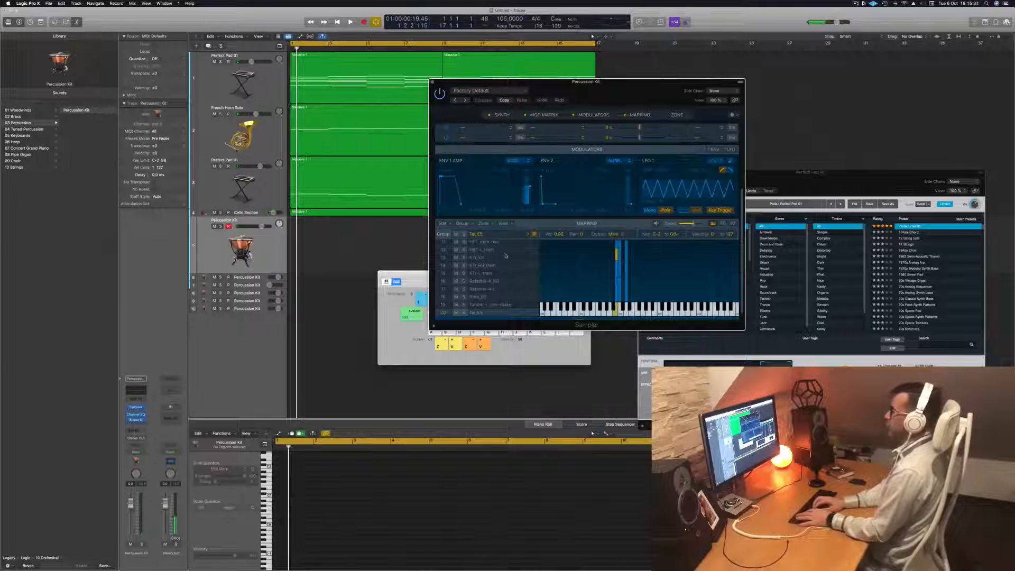
key(space)
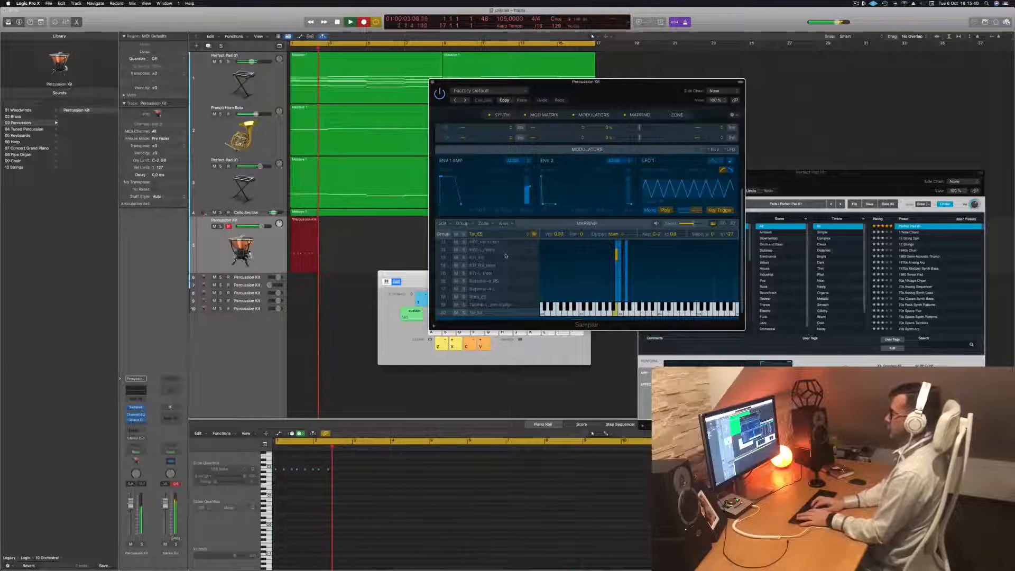
key(space)
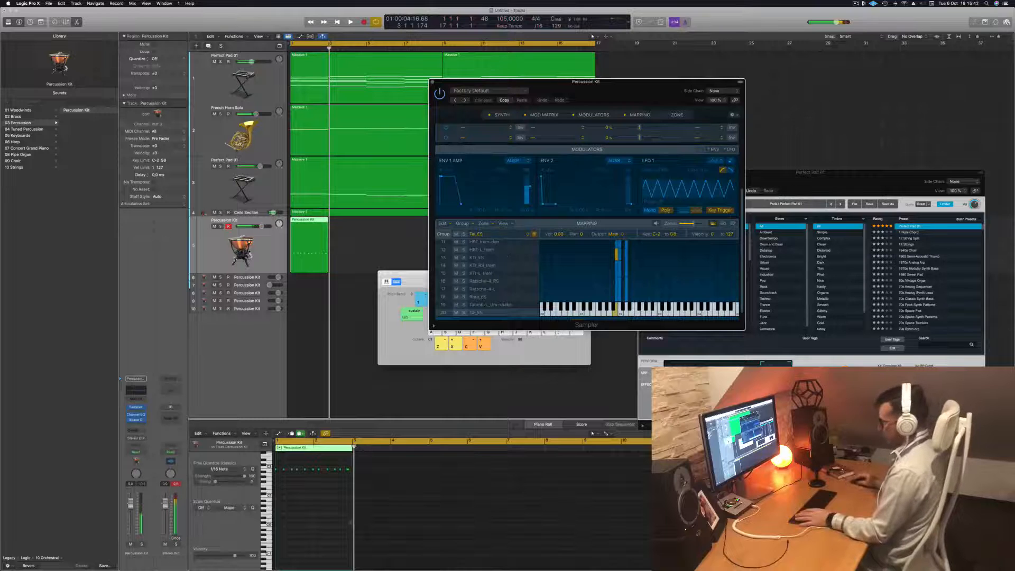
Step: Open the recorded percussion region in the Piano Roll, quantize its notes to 1/16 and play it back
click(312, 530)
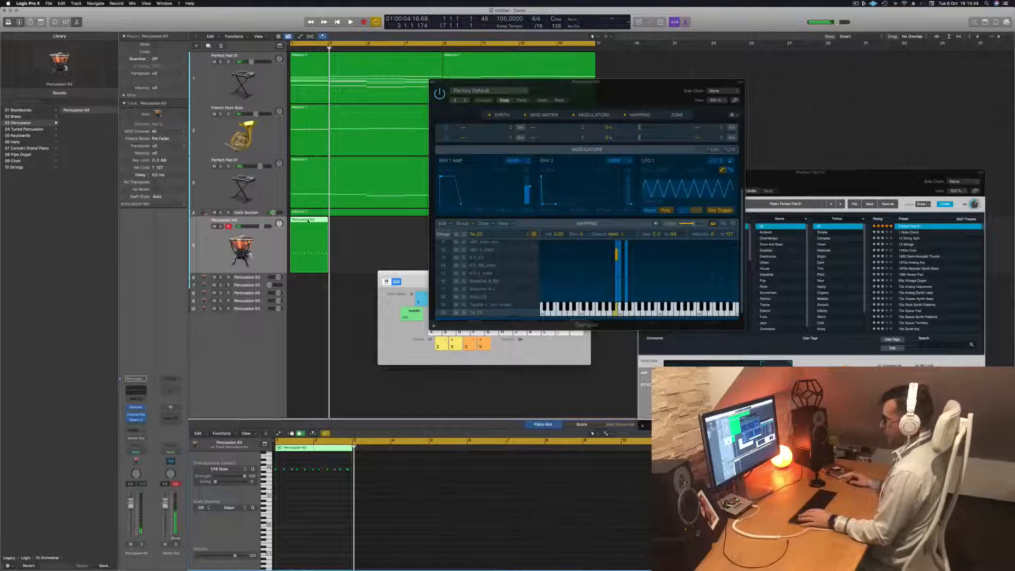
key(e)
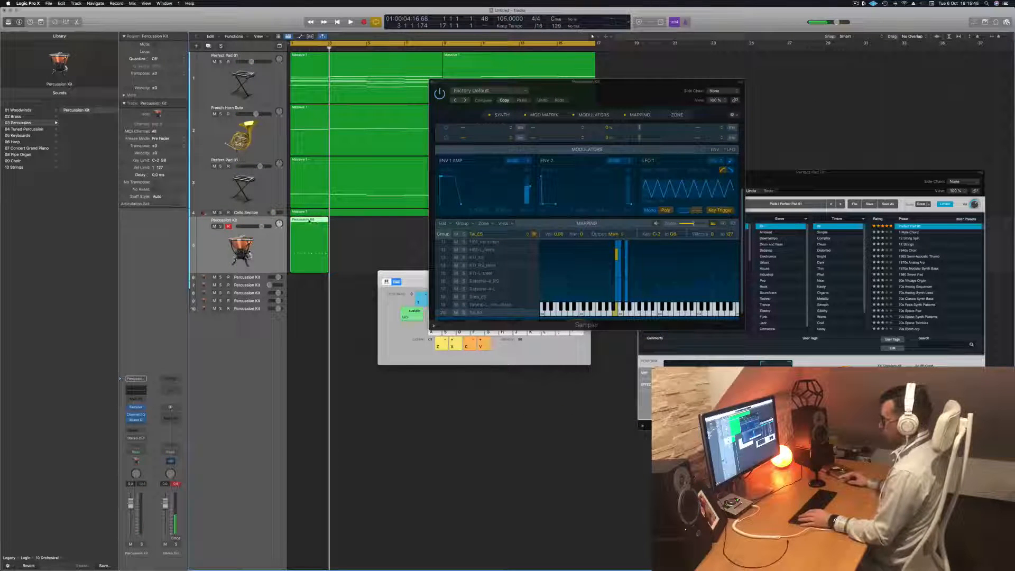
double_click(309, 221)
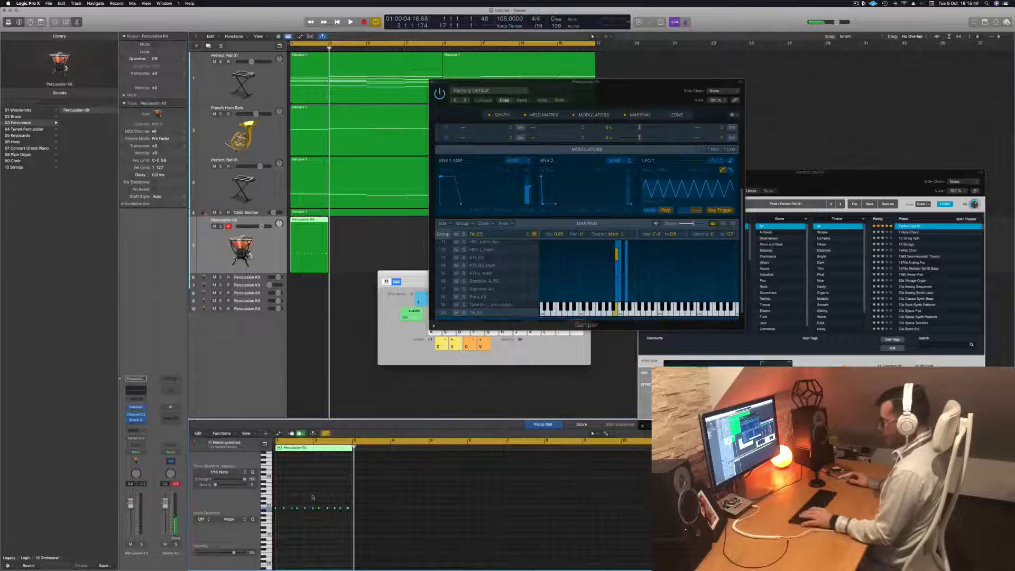
key(space)
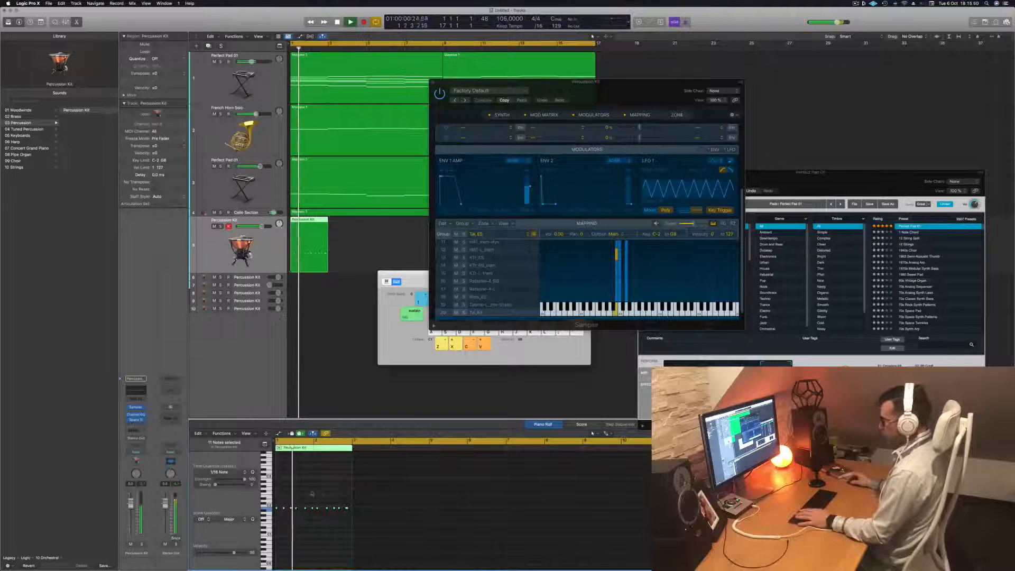
key(space)
Step: Move the fifth percussion note one sixteenth earlier in the Piano Roll and check the rhythm by playing it
scroll(303, 501, up, 2)
scroll(304, 501, up, 10)
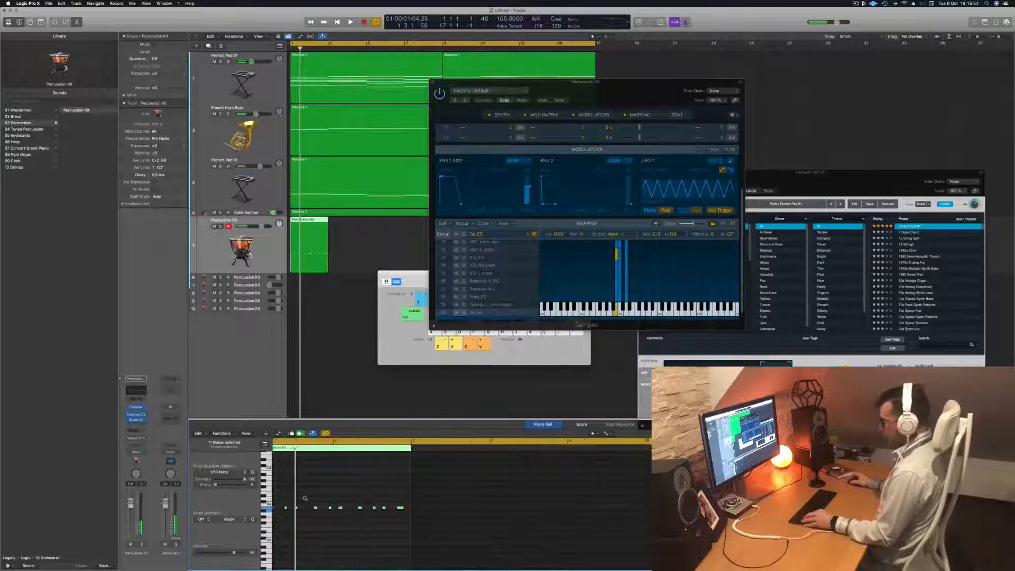
scroll(305, 508, left, 3)
click(307, 542)
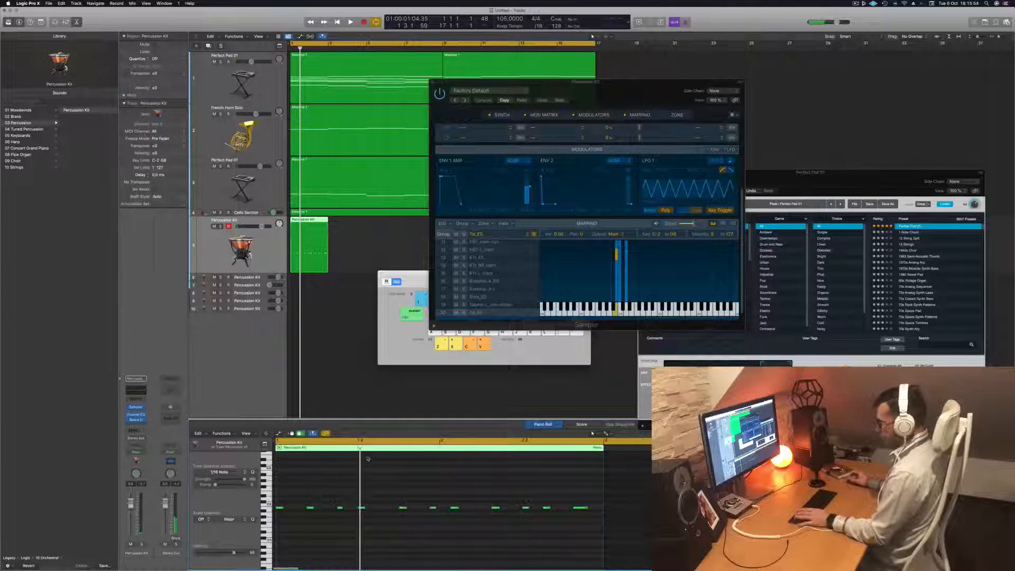
key(space)
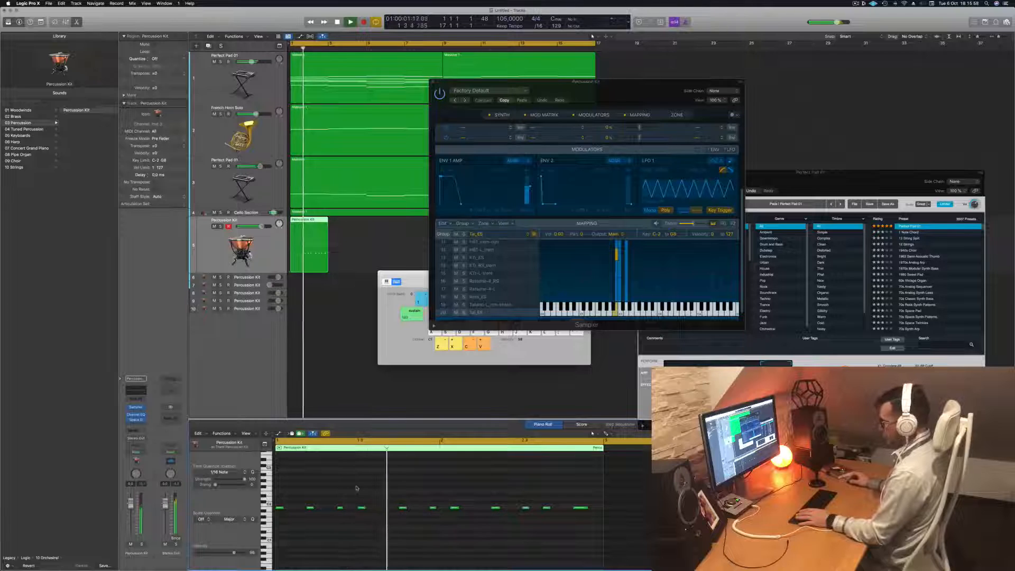
key(space)
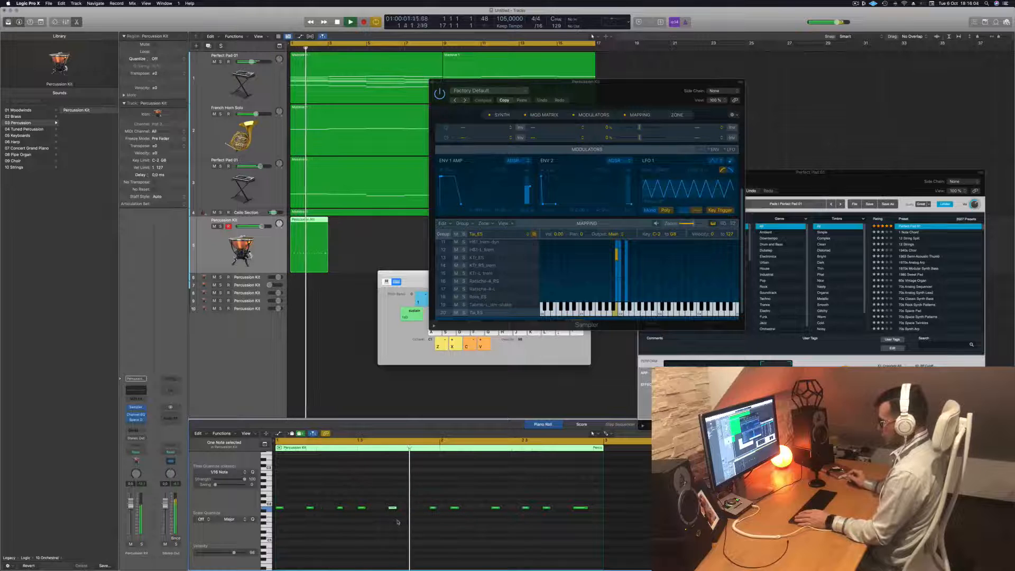
key(space)
key(space)
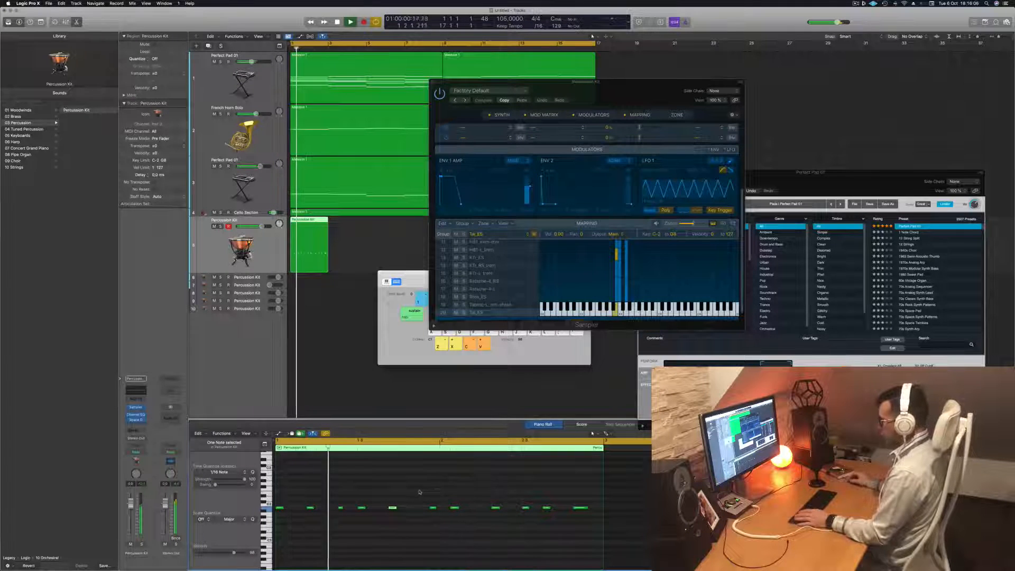
key(space)
super+double_click(306, 220)
click(322, 237)
key(Delete)
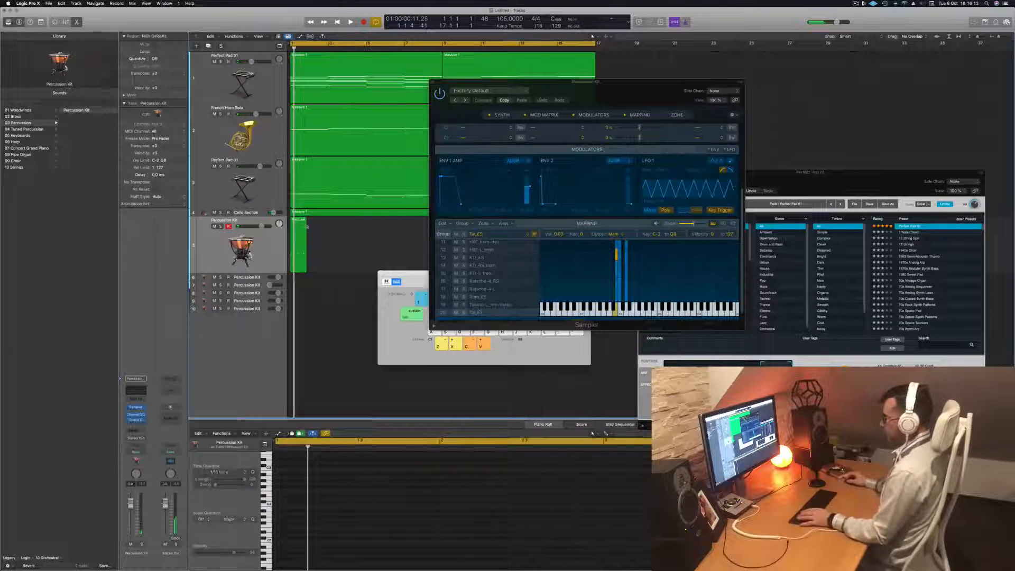
key(super+z)
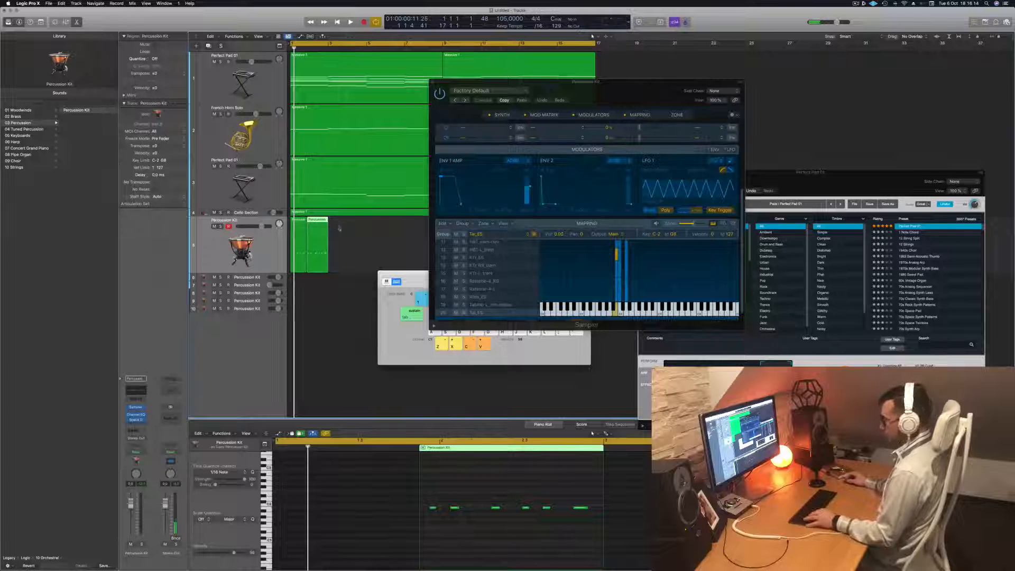
key(super+z)
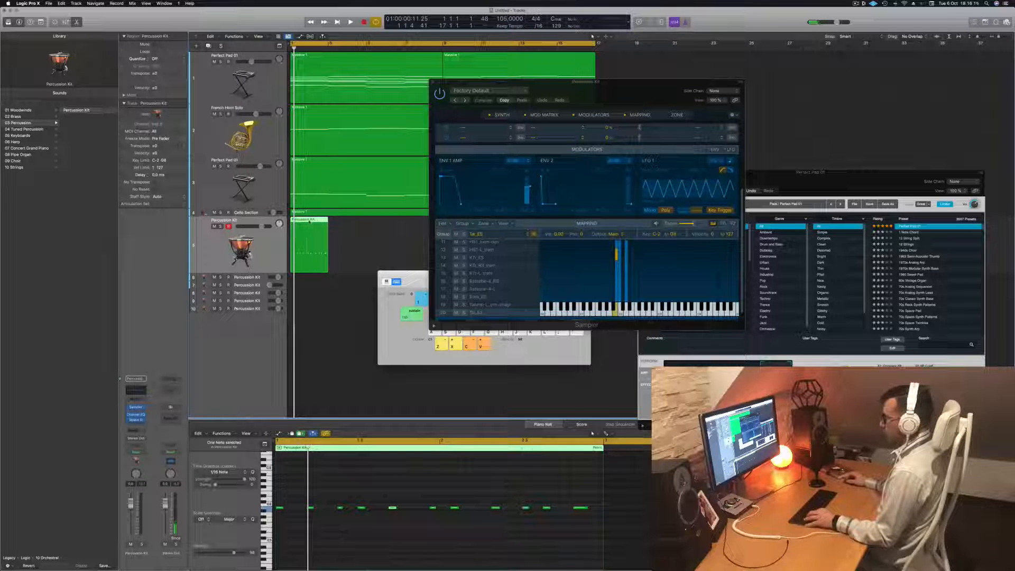
Step: Cut the percussion region at bar 2, delete its second half and play the remaining one-bar rhythm
click(308, 220)
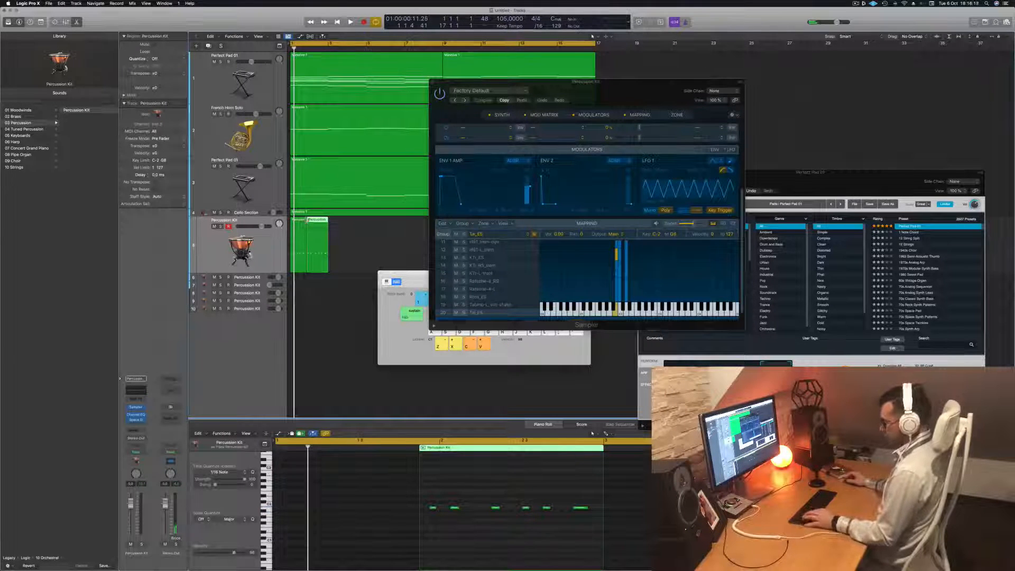
key(super+z)
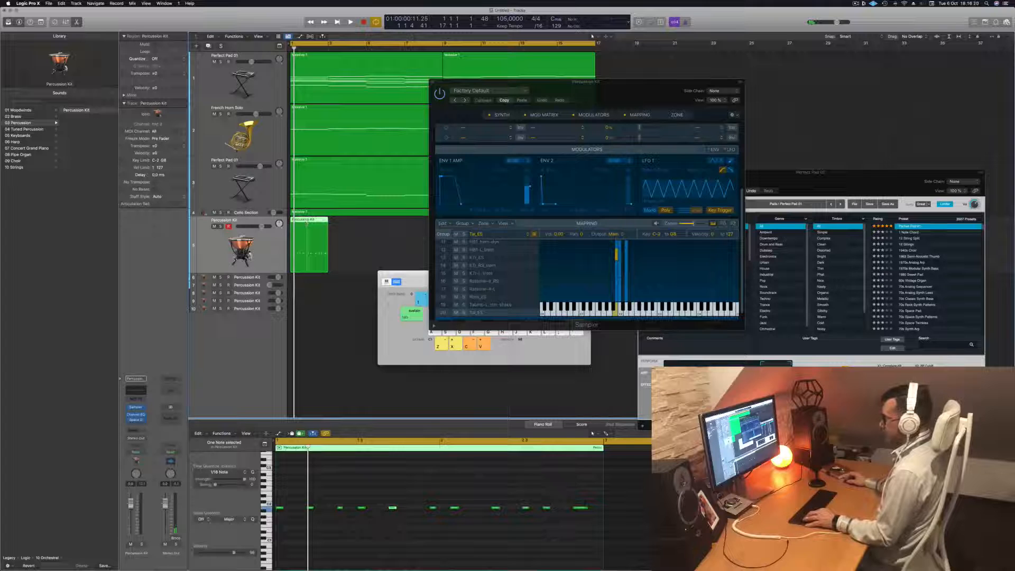
click(309, 222)
key(Delete)
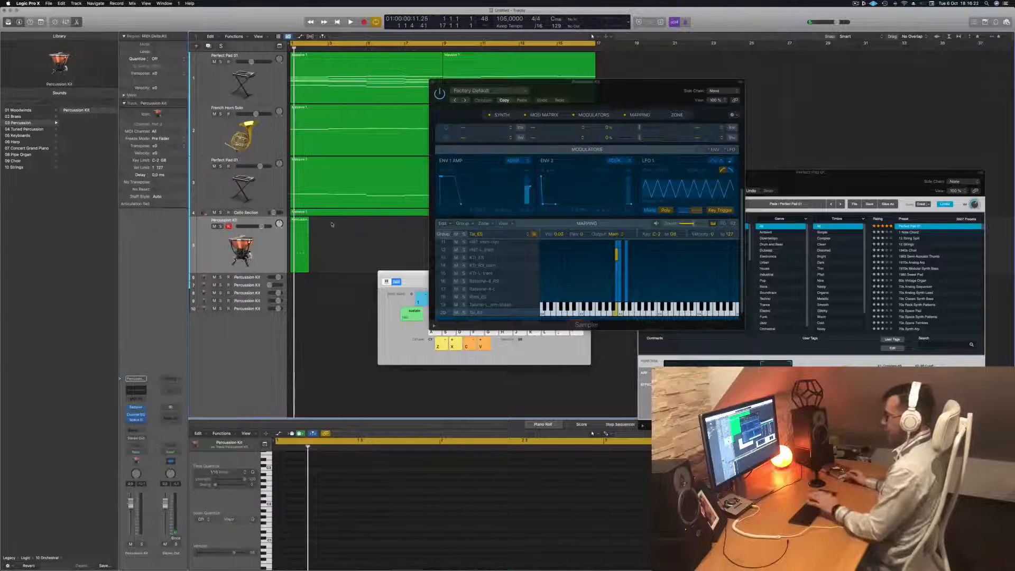
click(305, 236)
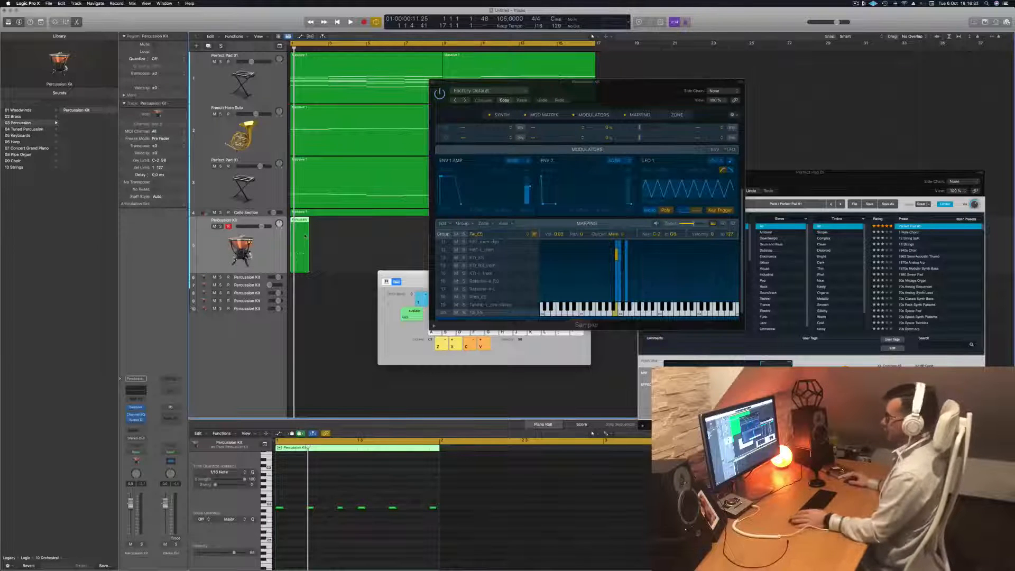
click(323, 245)
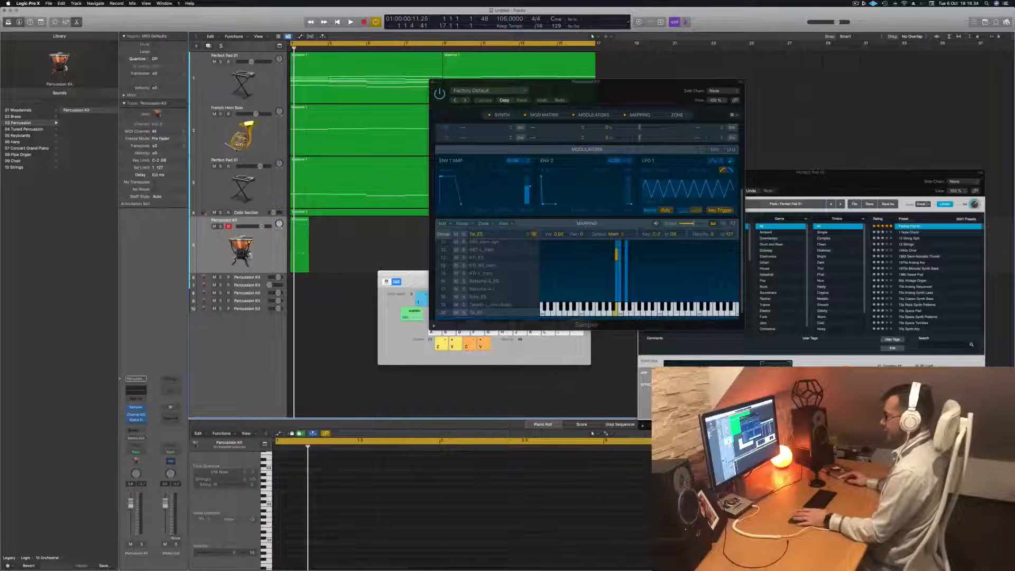
click(300, 252)
key(space)
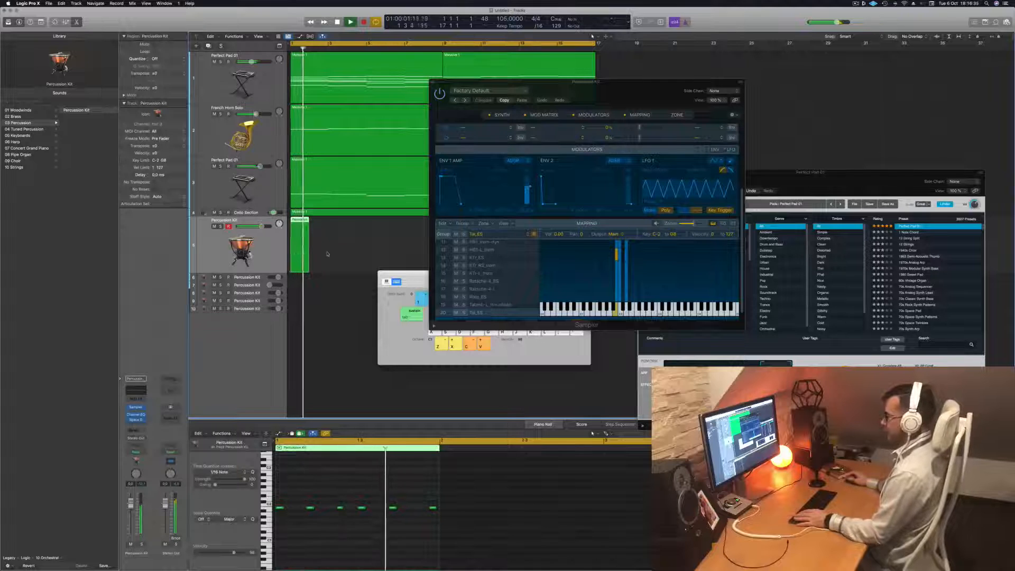
Step: Copy the one-bar percussion region to bar 2 and play both bars
drag(301, 225, 321, 229)
key(space)
key(space)
key(space)
Step: Move the last note of the one-bar rhythm one sixteenth earlier in the Piano Roll and play it back
drag(417, 495, 445, 519)
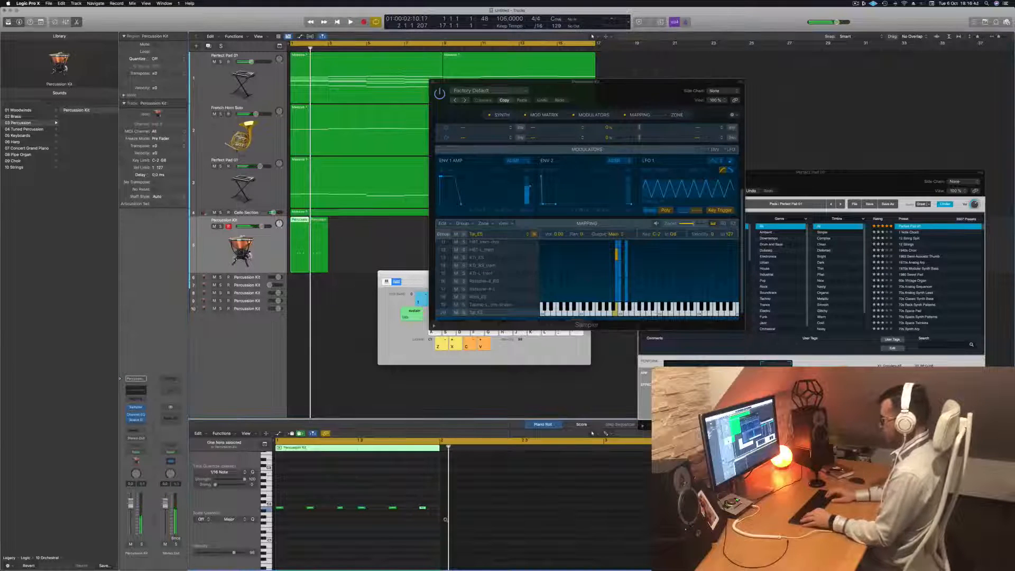
key(space)
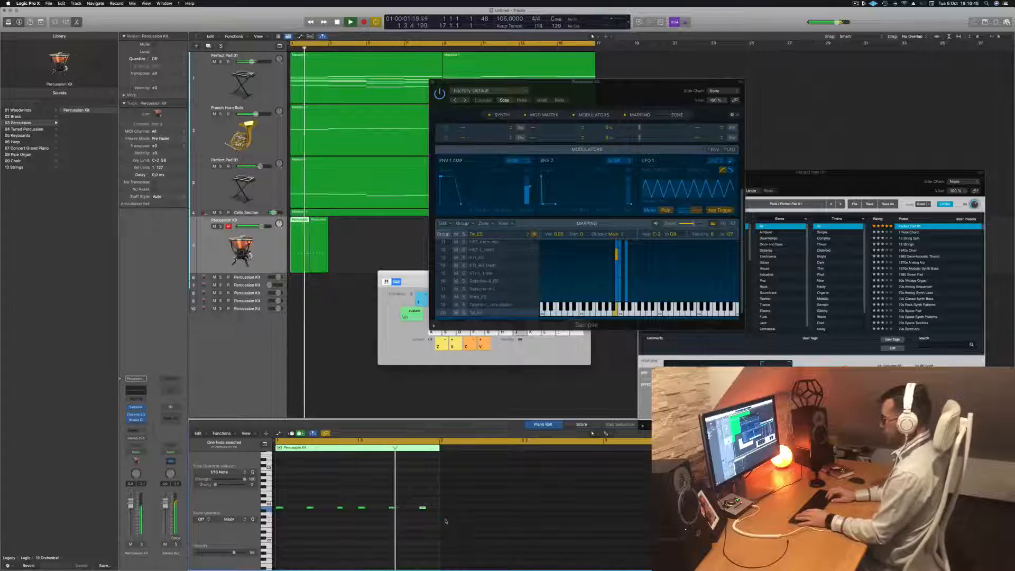
key(space)
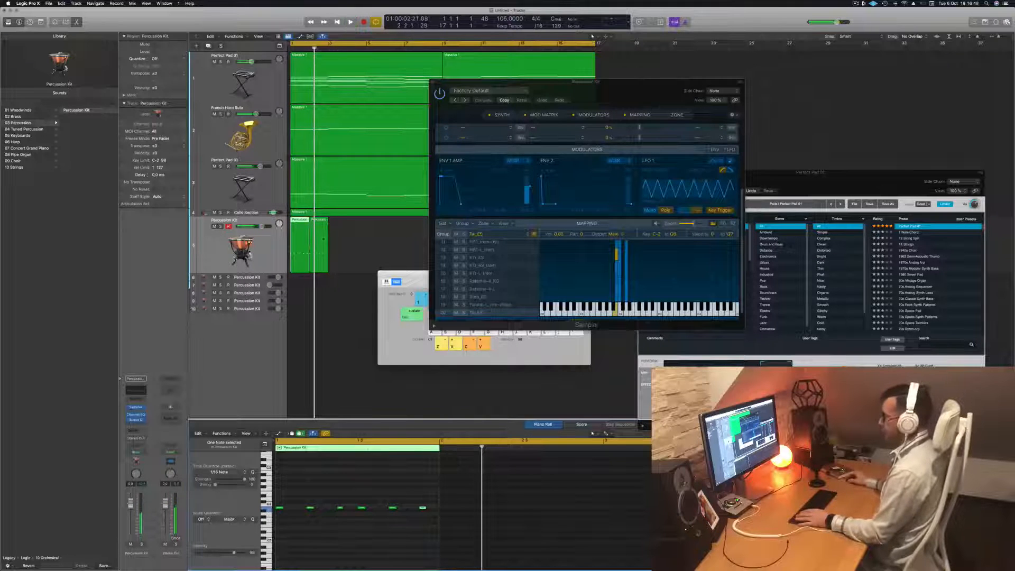
Step: Replace the unedited bar 2 region with the corrected one-bar rhythm and repeat it across all 16 bars of the track
click(323, 239)
key(Delete)
drag(297, 226, 319, 233)
drag(587, 82, 802, 137)
drag(303, 230, 372, 232)
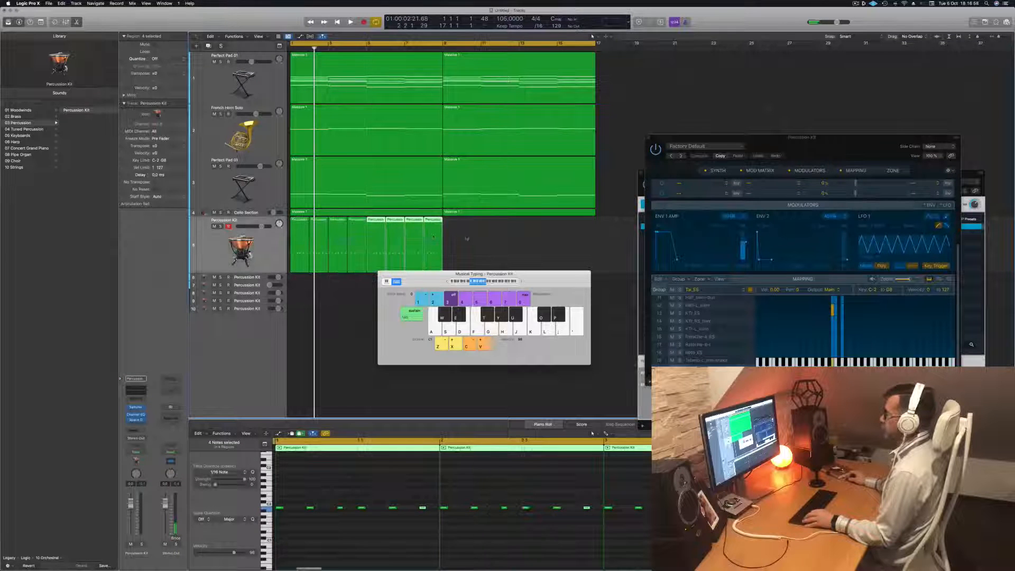
drag(295, 222, 450, 235)
Step: Play the arrangement with the repeated percussion rhythm and move the Musical Typing window clear of the next Percussion Kit track
key(space)
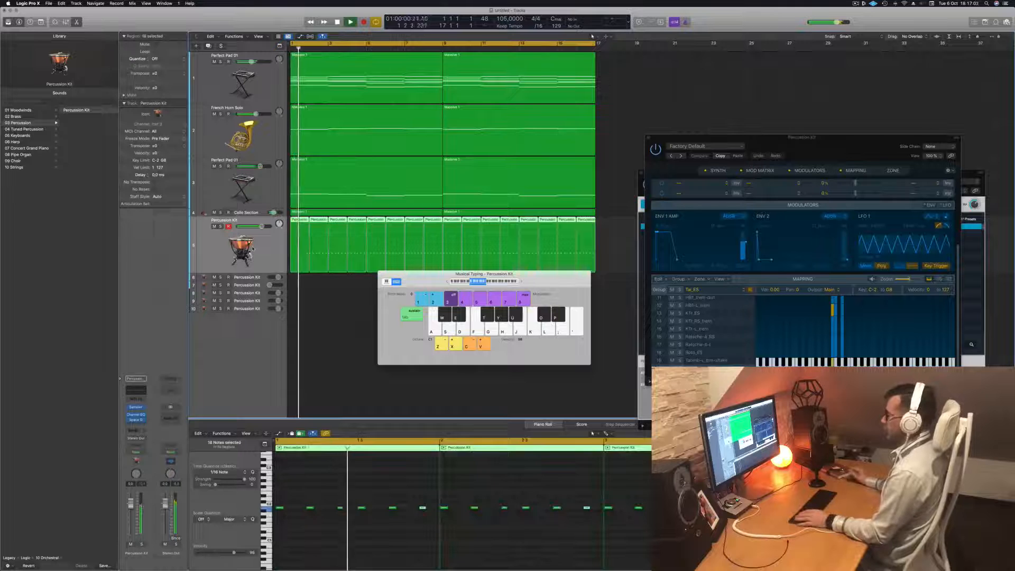
mouse_move(420, 280)
mouse_down()
mouse_move(363, 330)
mouse_move(424, 282)
mouse_move(405, 287)
mouse_up()
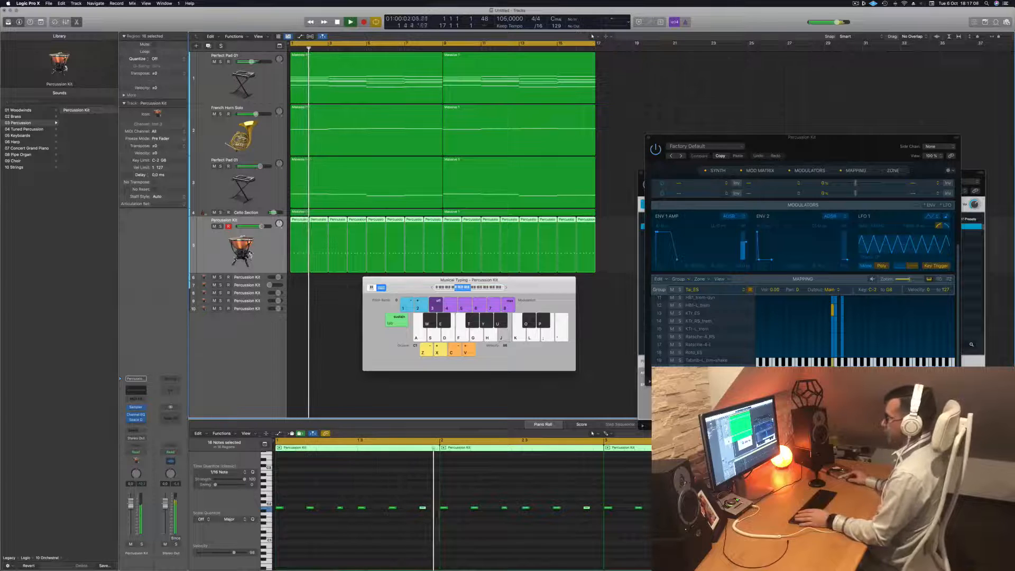
drag(404, 286, 404, 290)
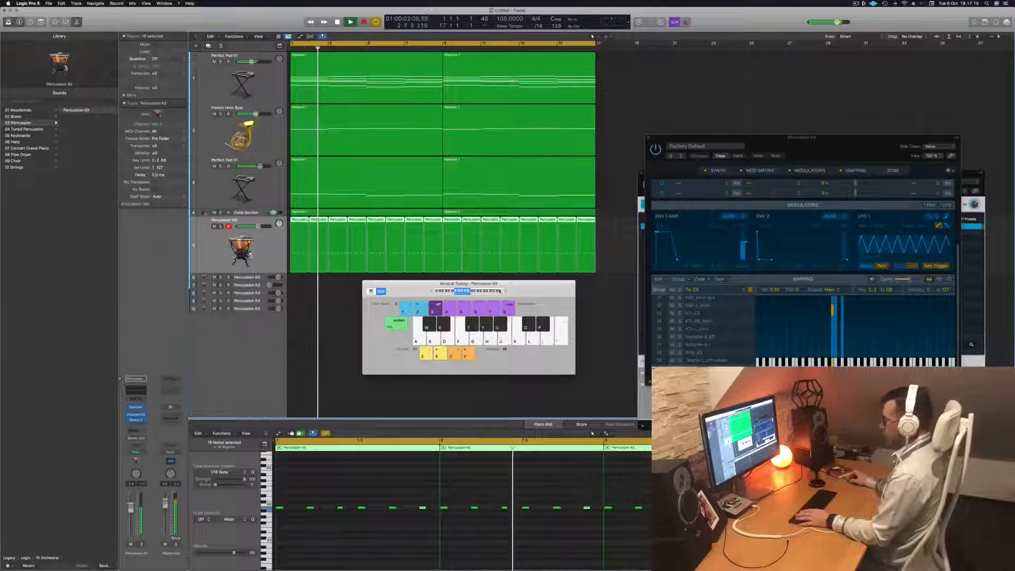
drag(377, 284, 366, 320)
key(space)
key(space)
key(space)
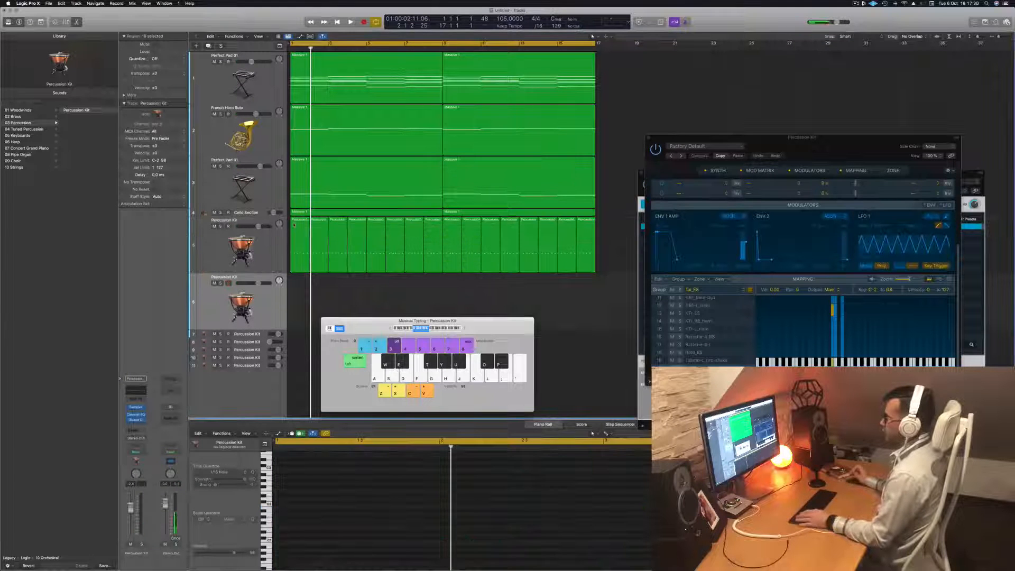
Step: Copy all the percussion regions to the second Percussion Kit track, select all their notes in the Piano Roll and play from bar 1
drag(623, 258, 301, 293)
scroll(296, 487, left, 3)
click(294, 502)
key(super+a)
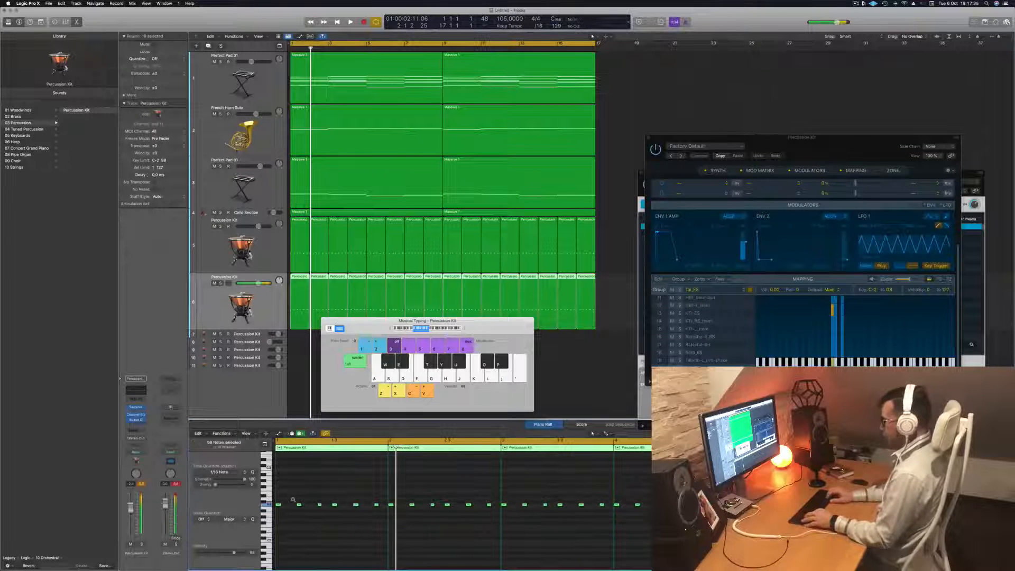
key(Return)
key(space)
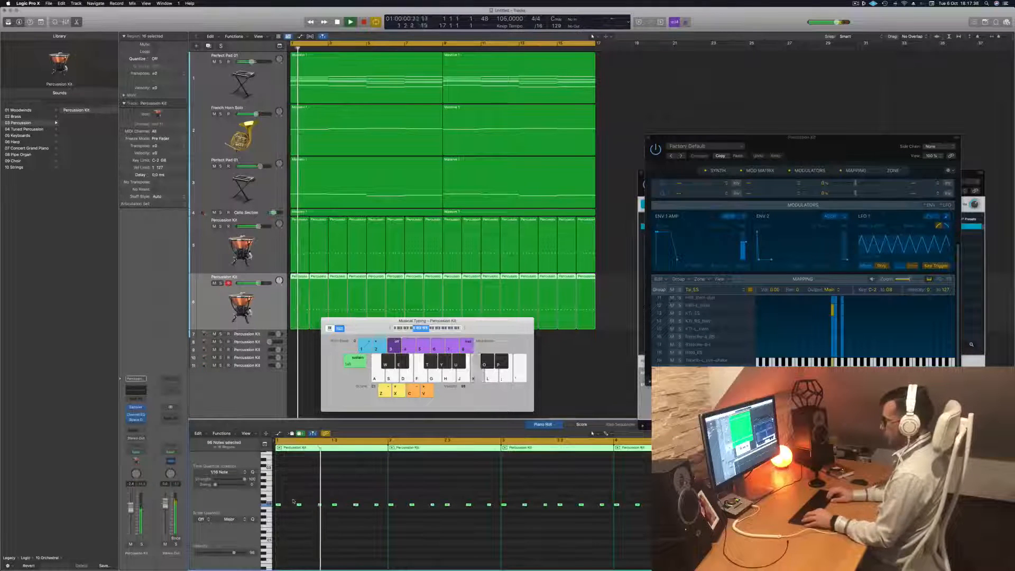
Step: Audition the copied rhythm on neighbouring pitches by shifting its notes up and down by semitones during playback
key(alt+Up)
key(alt+Down)
key(alt+Down)
key(alt+Down)
click(271, 324)
key(Return)
key(space)
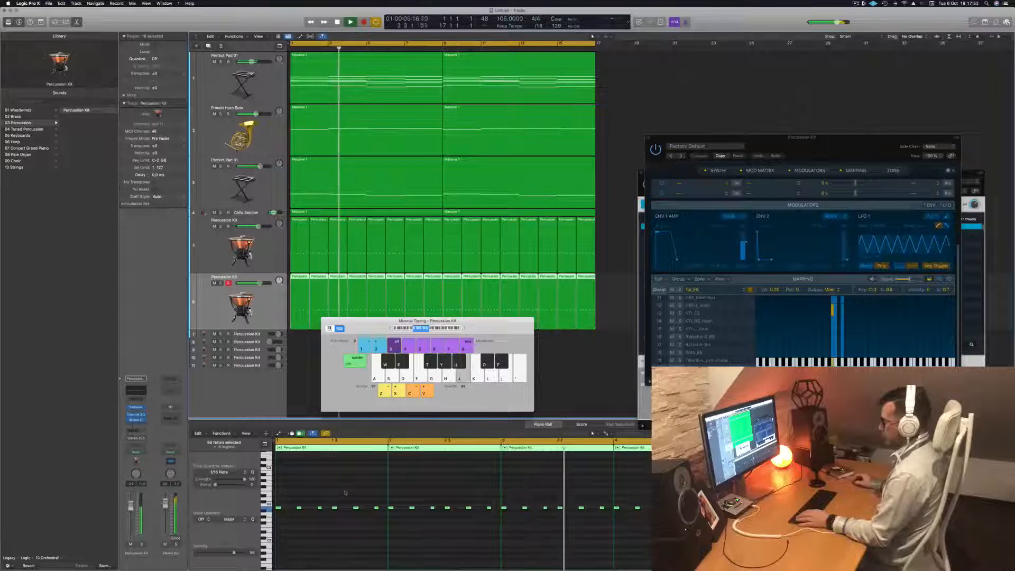
key(space)
key(space)
key(alt+Down)
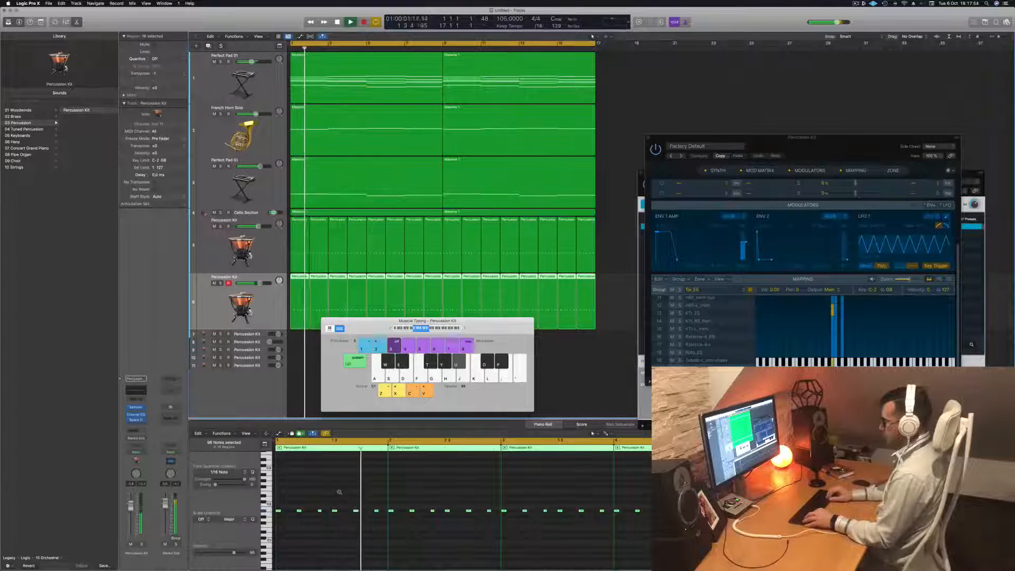
key(alt+Up)
key(alt+Up)
key(space)
key(space)
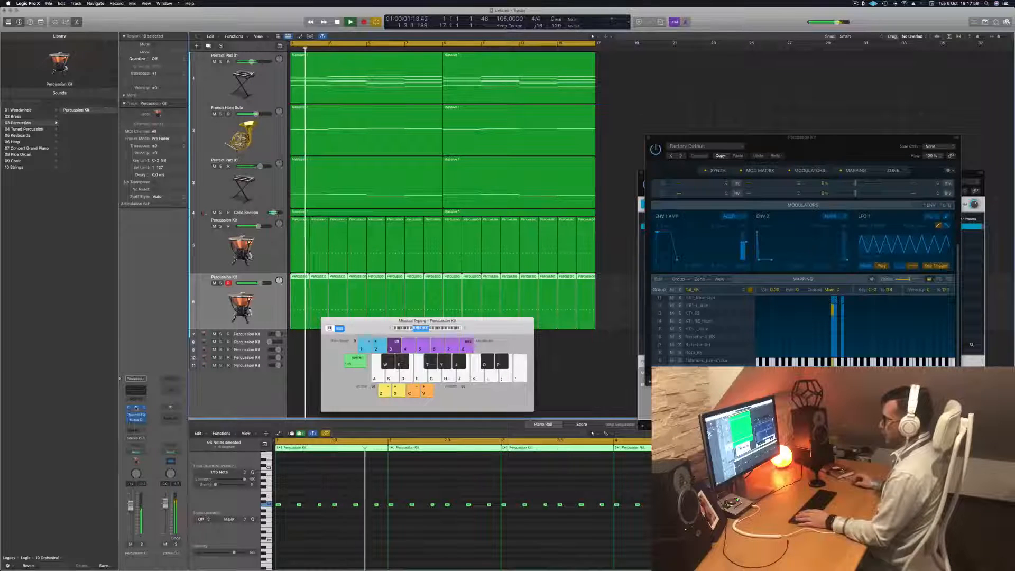
Step: Open the Sampler of the second Percussion Kit track and examine its key mapping and sample zone
click(136, 407)
drag(475, 85, 517, 87)
click(571, 120)
click(598, 122)
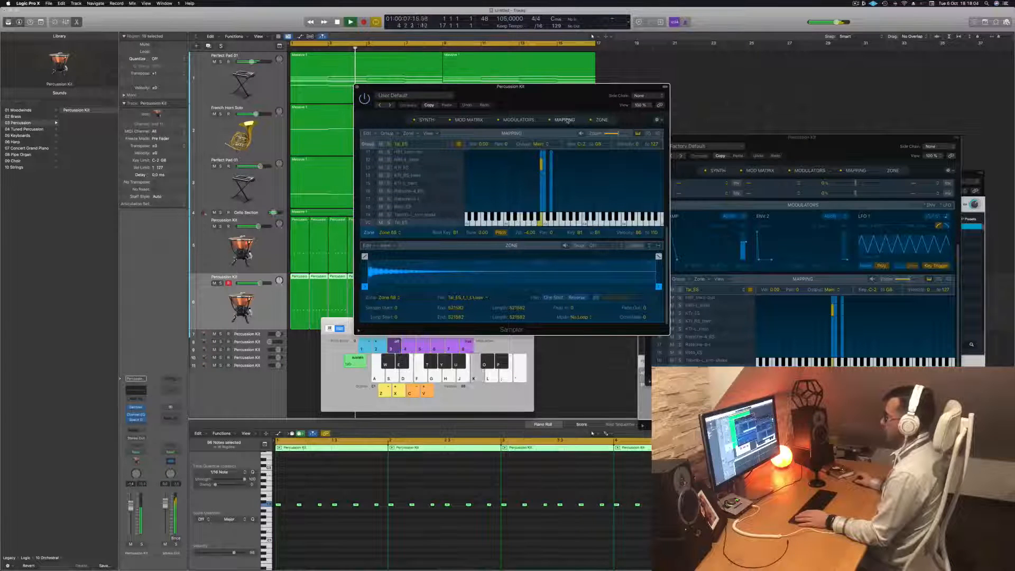
Step: Transpose the second track's notes progressively down by semitones, comparing the mapped percussion sounds from bar 1
click(311, 523)
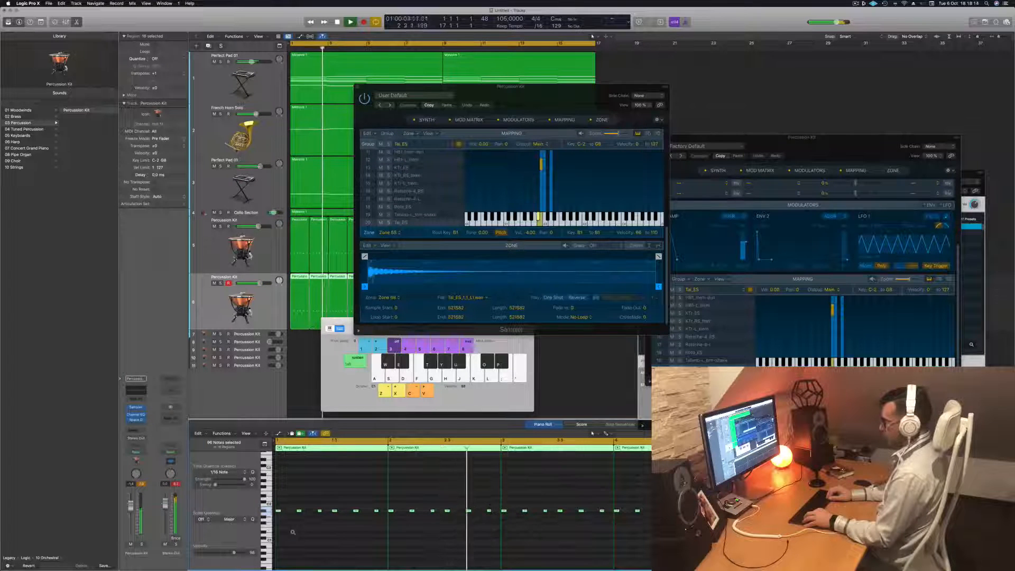
key(Return)
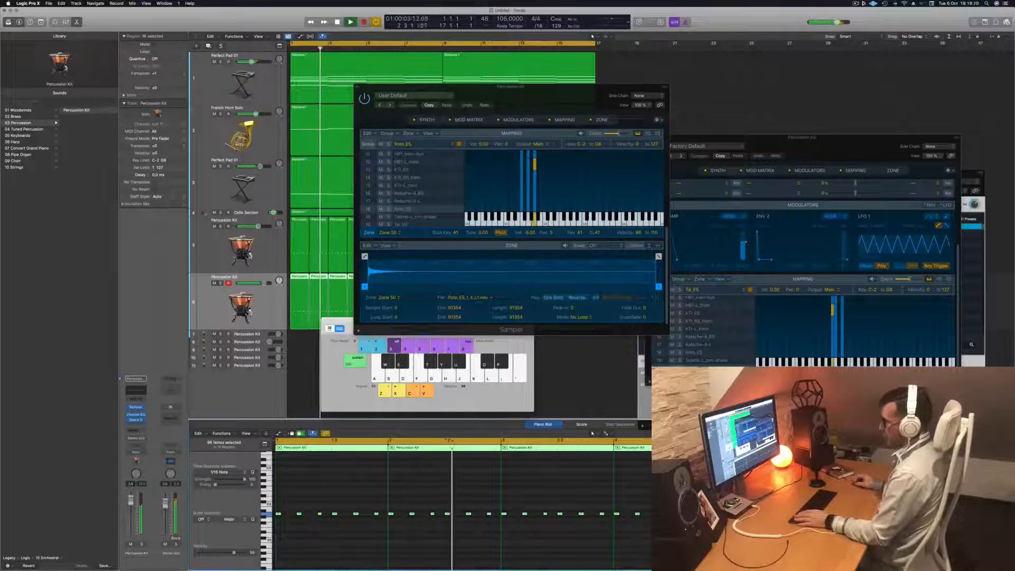
key(Return)
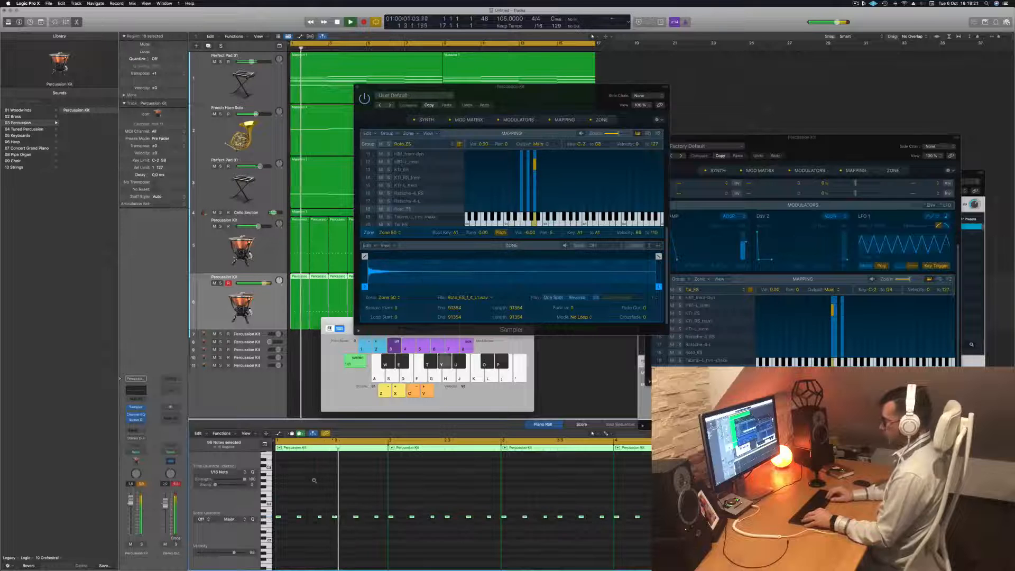
key(Return)
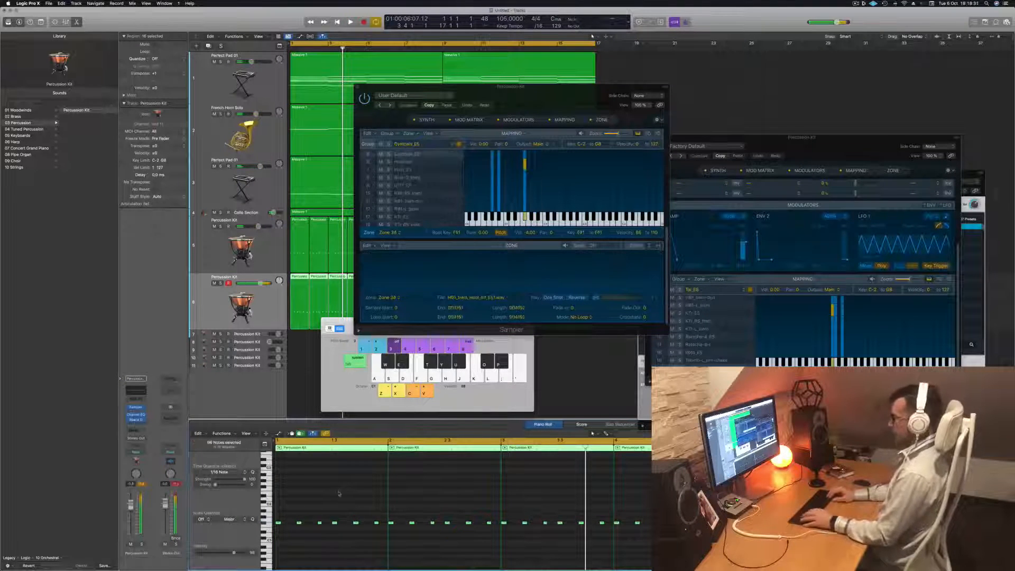
key(space)
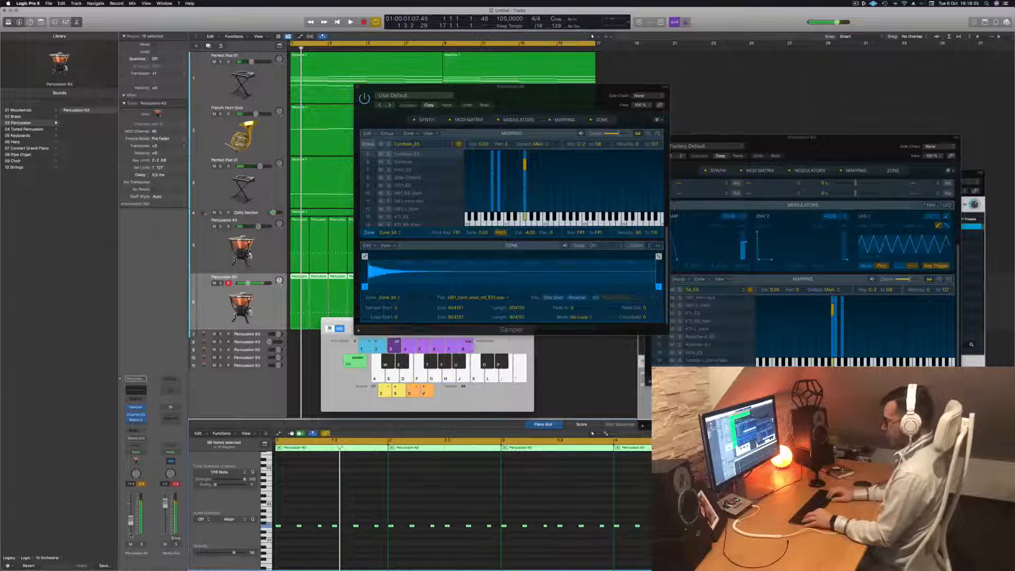
Step: Move the second track's notes down to the Field_ES drum at E1 and duplicate all of them slightly later in time
key(f)
key(d)
key(f)
key(space)
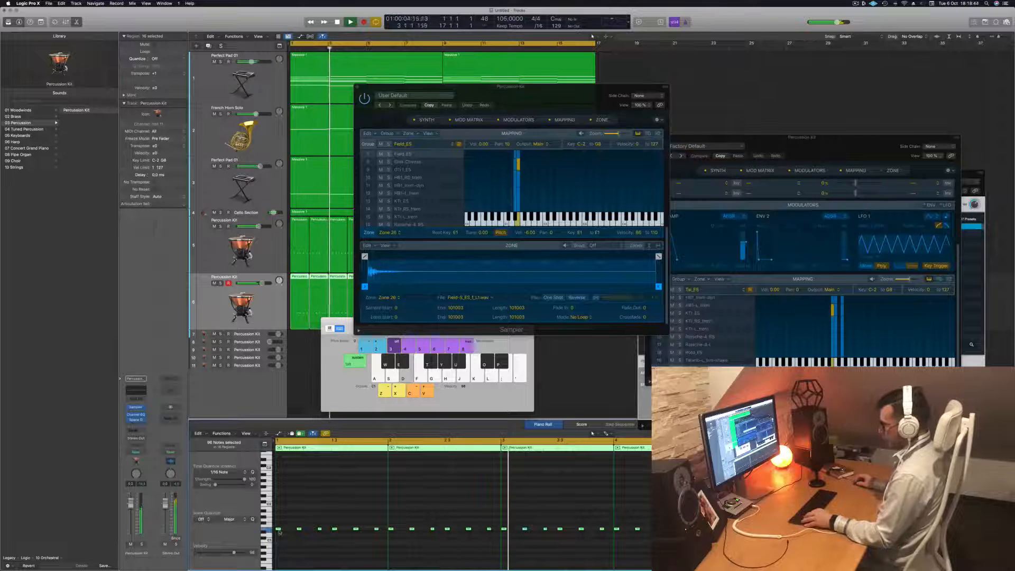
mouse_move(283, 534)
mouse_down()
mouse_move(294, 537)
mouse_move(292, 529)
mouse_up()
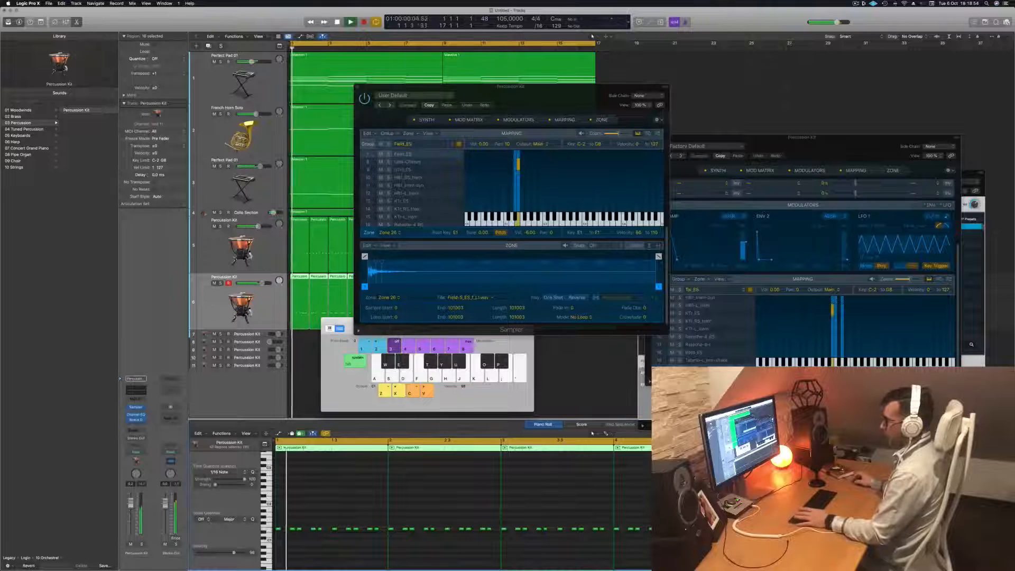
Step: Boost the Channel EQ high shelf on the first Percussion Kit track by 12.6 dB at 3460 Hz during playback
click(241, 250)
key(space)
key(space)
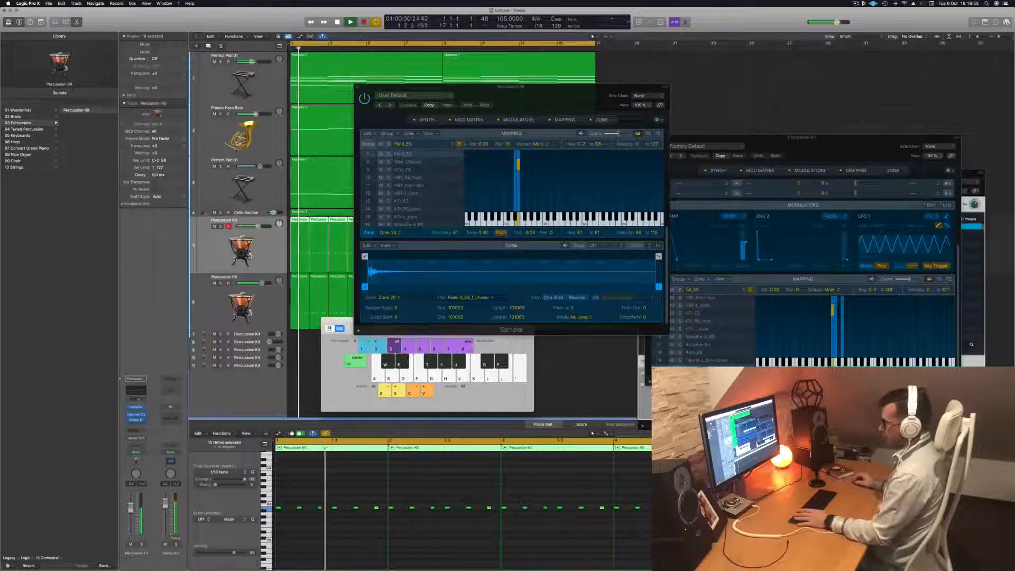
click(136, 414)
key(space)
key(space)
drag(754, 195, 687, 173)
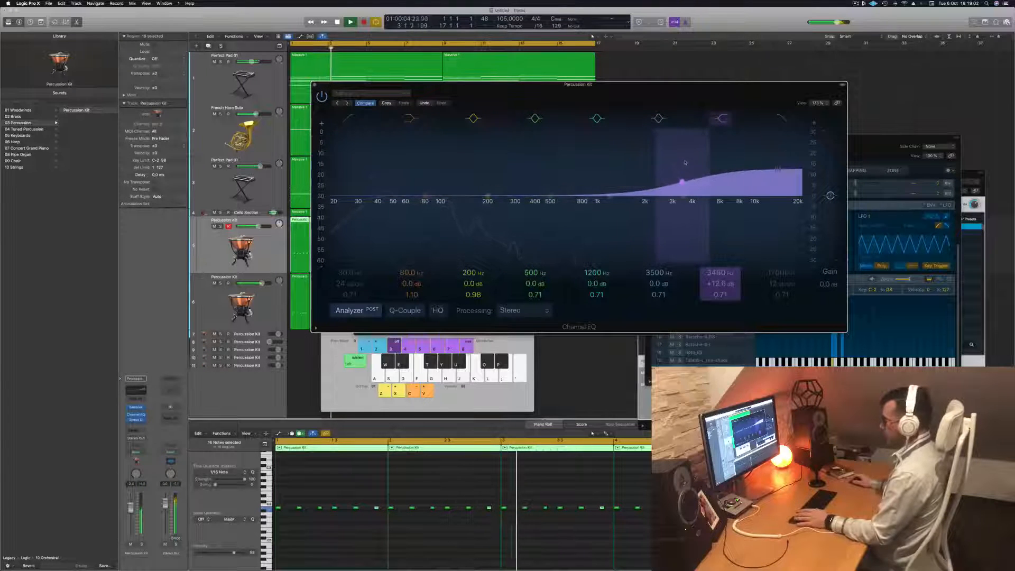
Step: Lengthen all the notes on both the first and second Percussion Kit tracks in the Piano Roll and play them back
click(308, 542)
key(space)
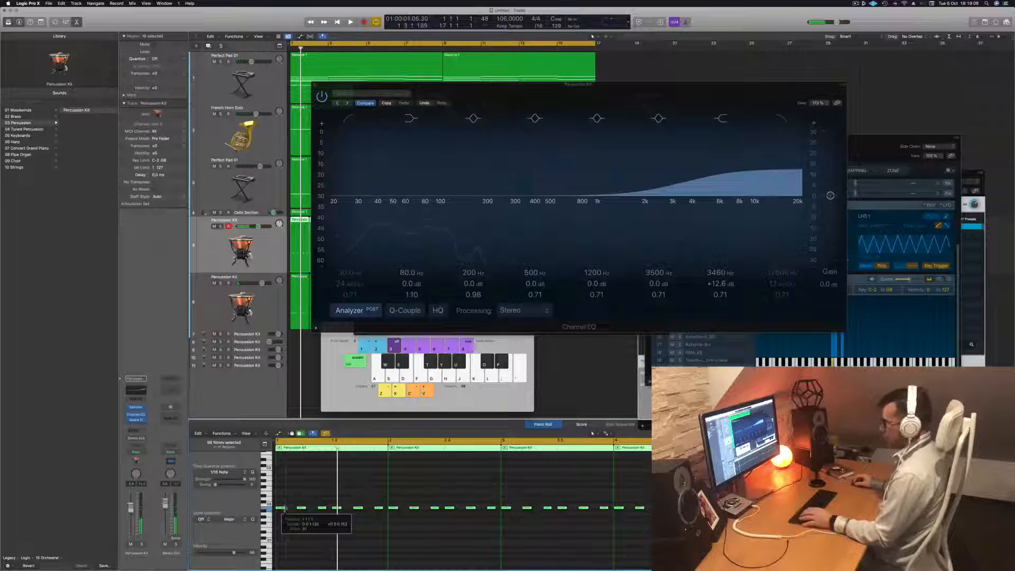
click(276, 308)
click(331, 510)
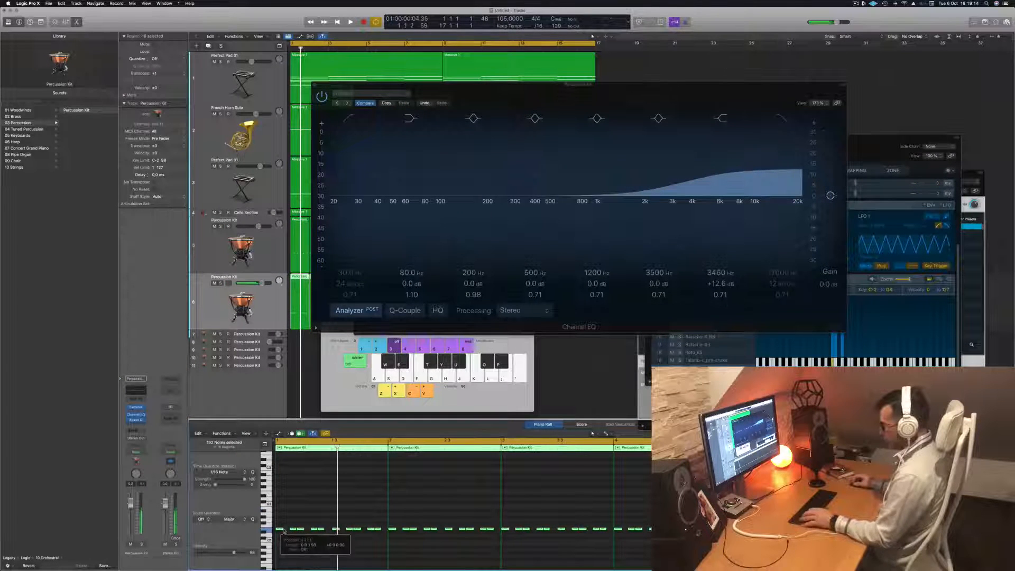
key(space)
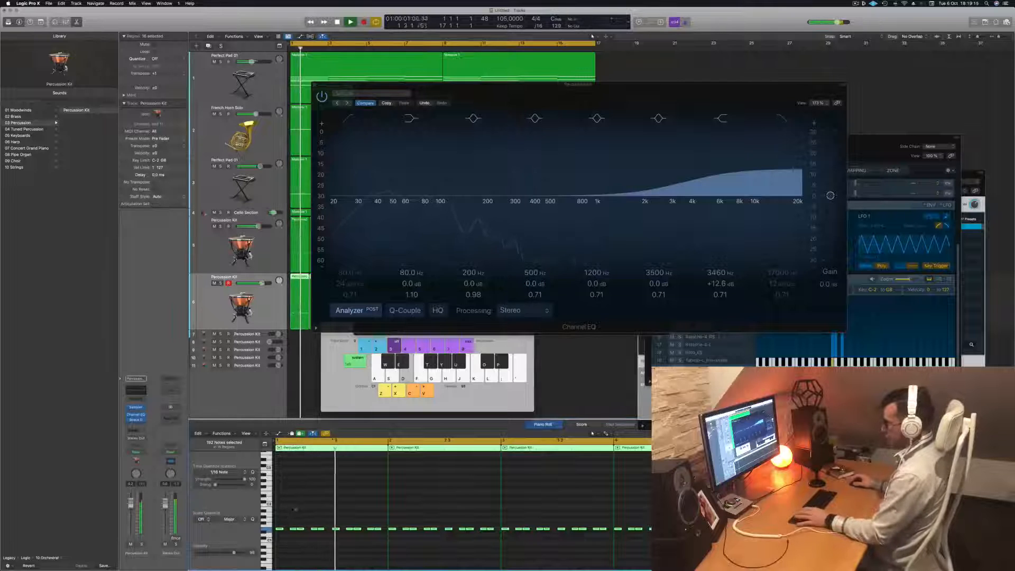
key(space)
Step: Replace the Channel EQ window with the second Percussion Kit track's Sampler and show its Synth settings during playback
click(239, 404)
key(space)
key(space)
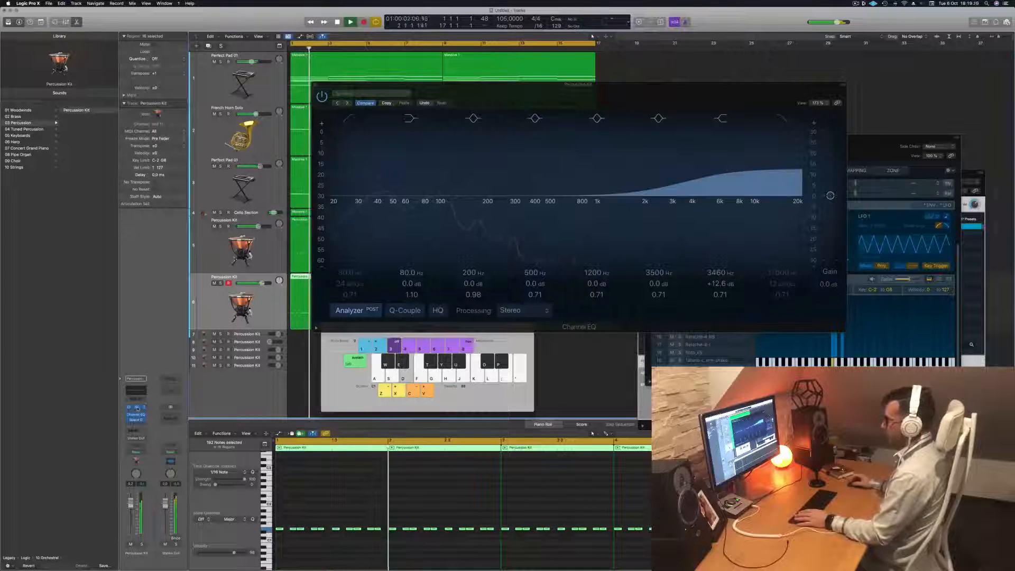
click(137, 408)
drag(549, 102, 656, 194)
click(316, 86)
drag(545, 180, 452, 146)
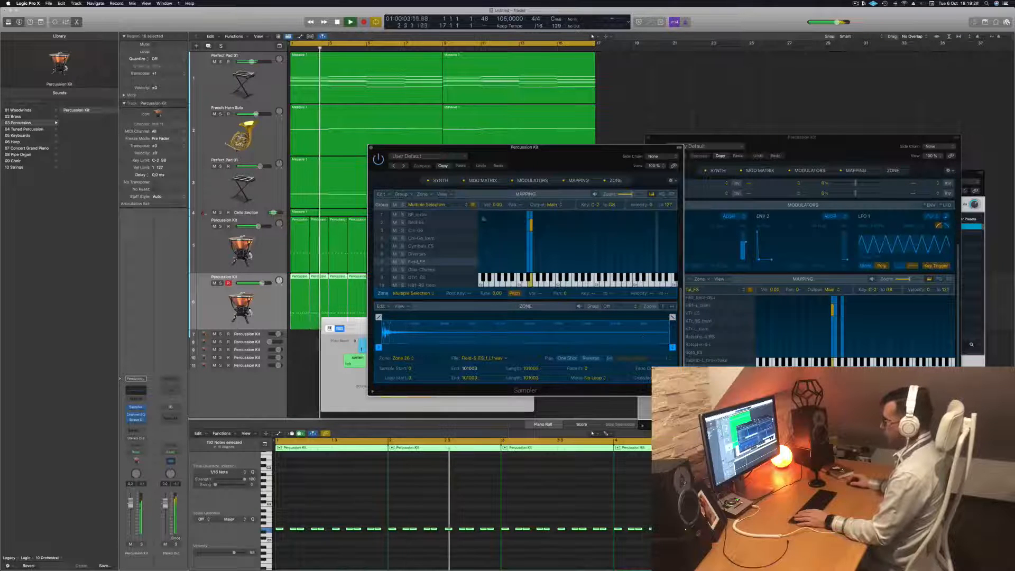
click(440, 181)
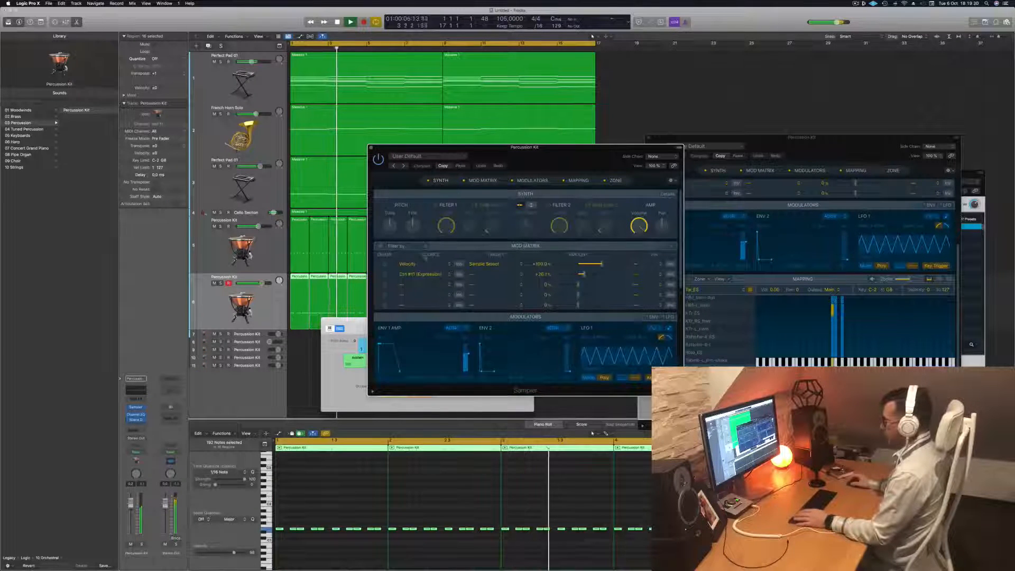
Step: Adjust the Env 2 envelope and the Amp pan in the second Percussion Kit track's Sampler during playback, closing its window when done
drag(482, 372, 487, 373)
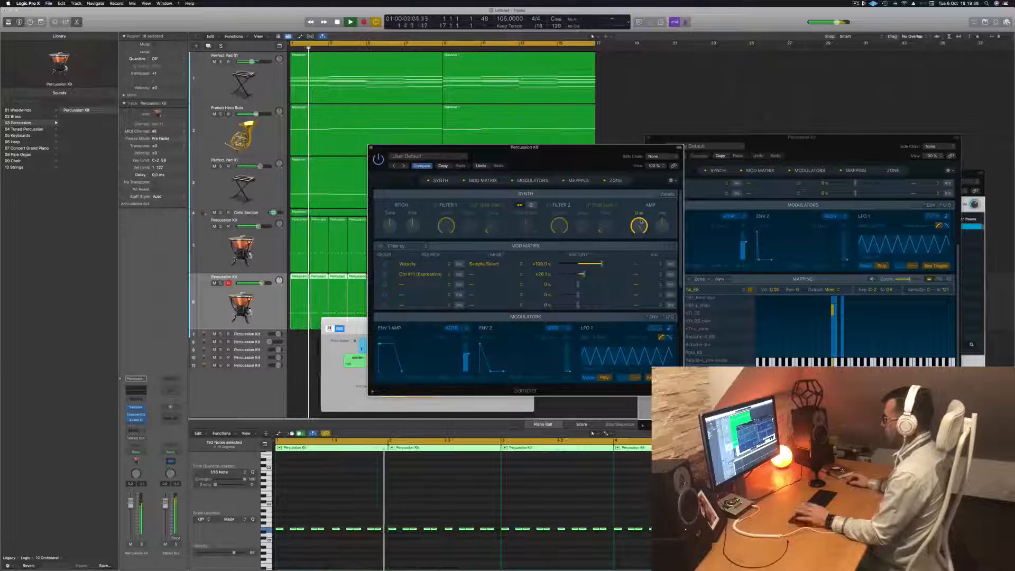
drag(667, 211, 666, 224)
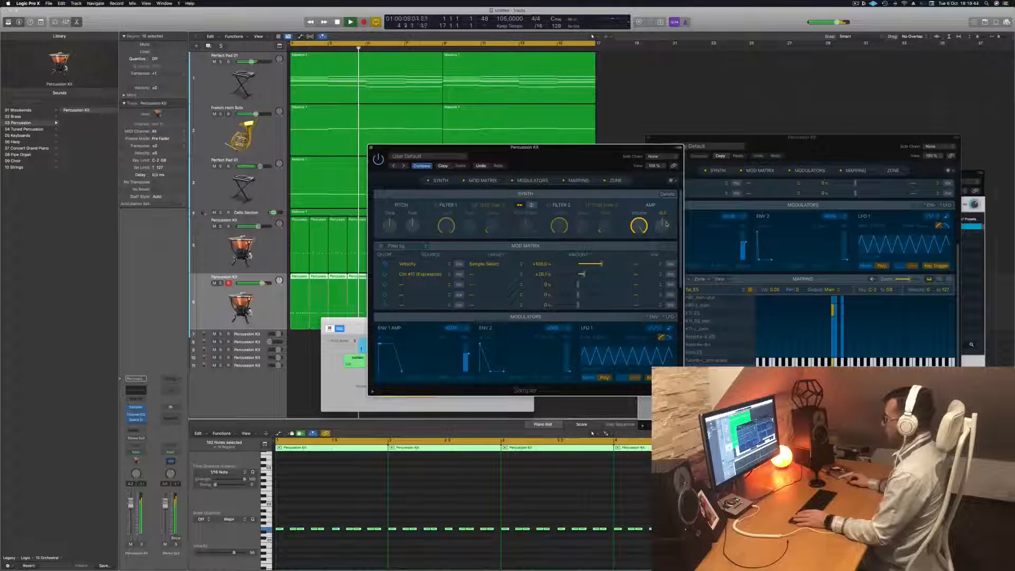
drag(568, 157, 668, 158)
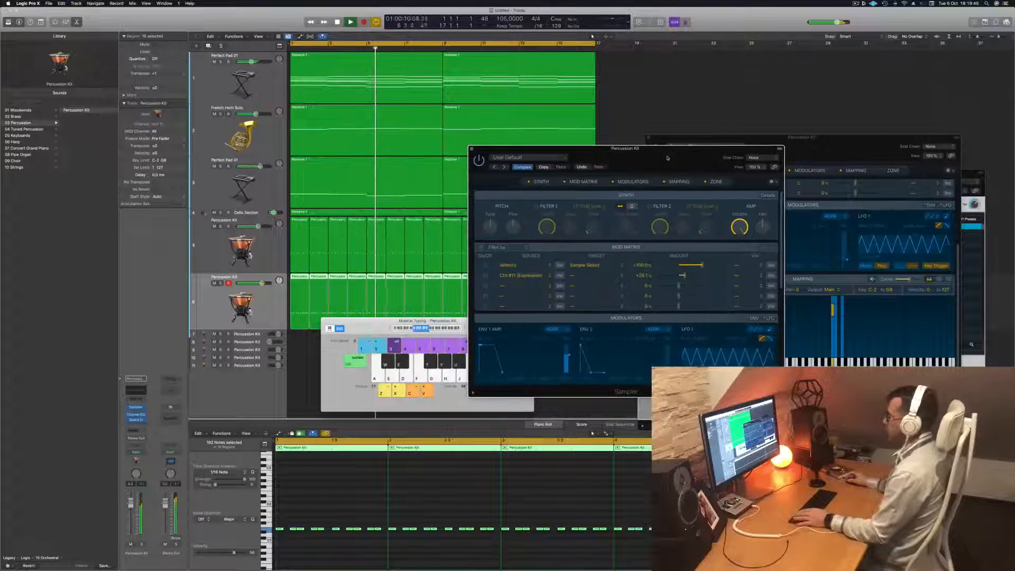
click(473, 150)
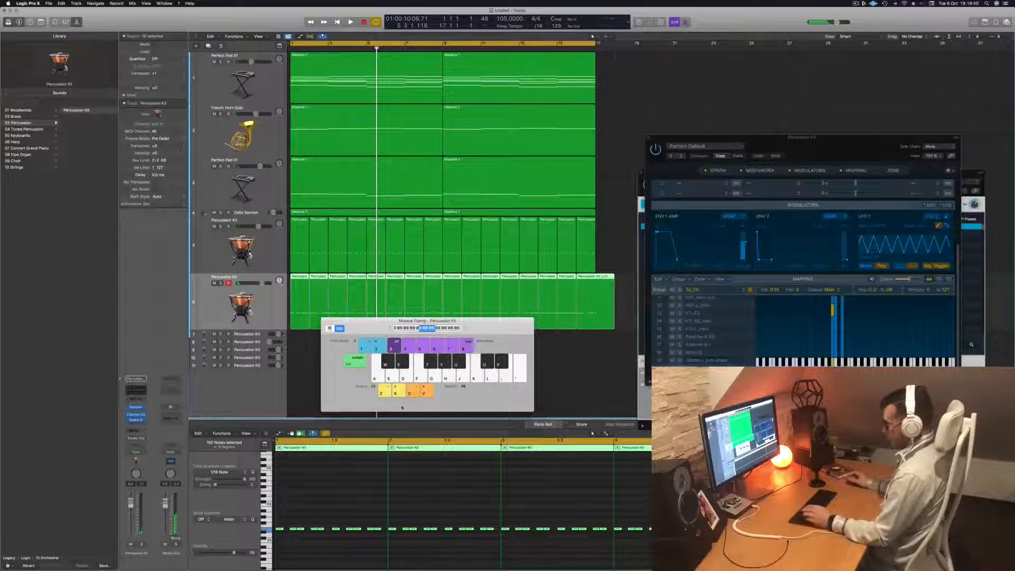
Step: Show the Mixer, play from the start and rebalance the pad, horn and cello channels against a lowered second Percussion Kit
key(super+k)
key(x)
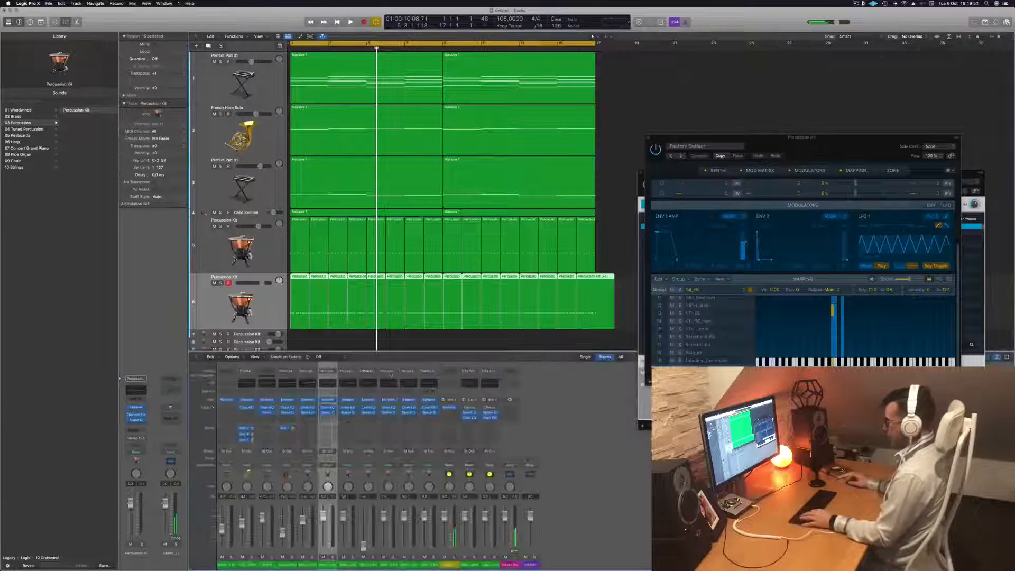
key(Return)
key(space)
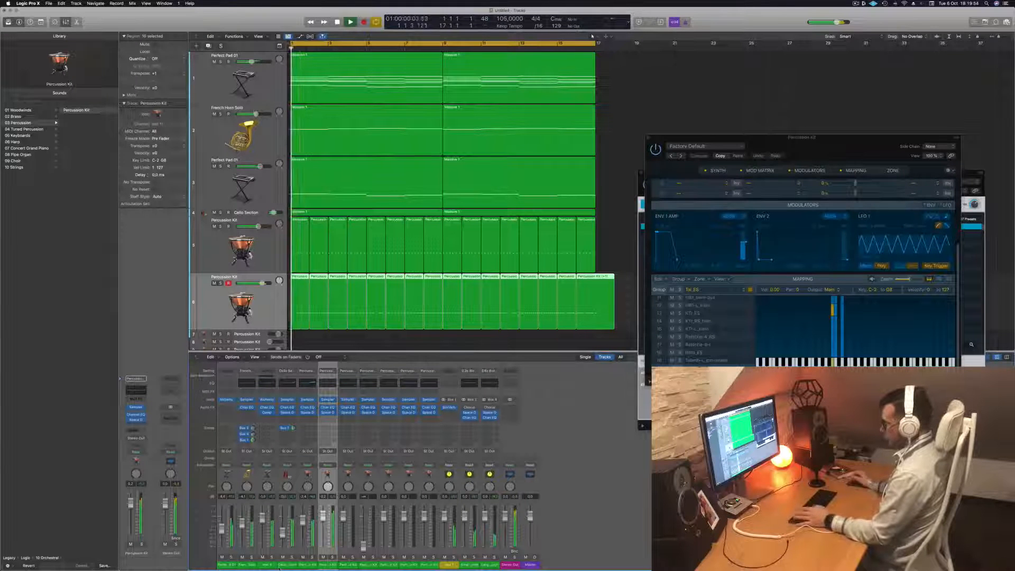
drag(287, 567, 227, 566)
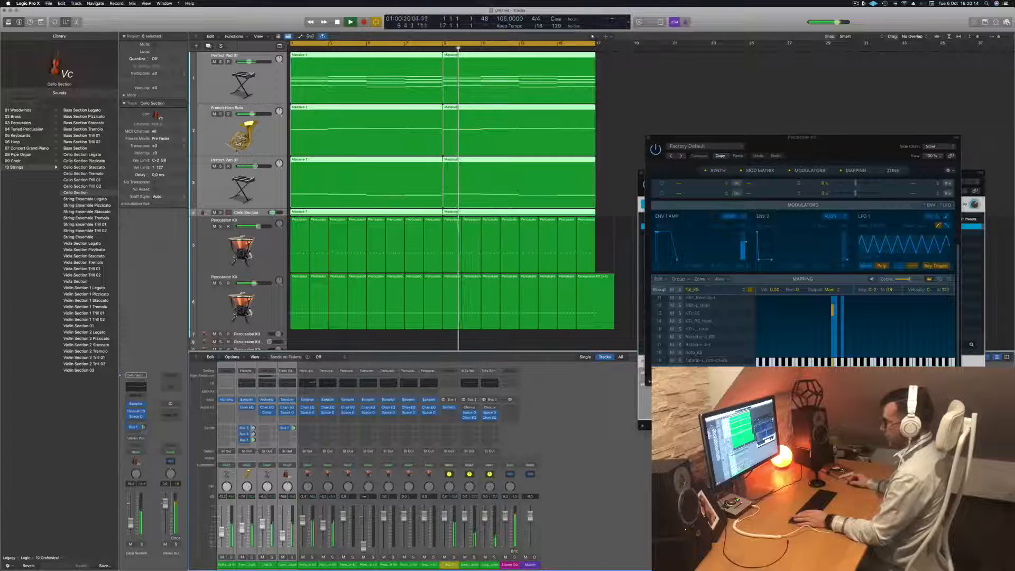
click(319, 536)
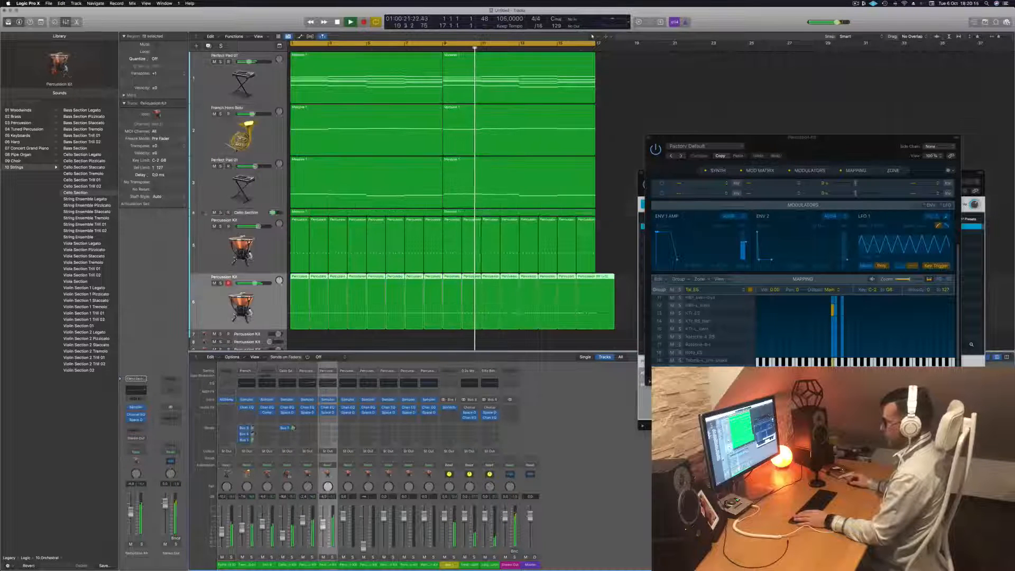
Step: Select the first Percussion Kit track and toggle its solo on and off during playback
scroll(275, 239, down, 1)
click(275, 238)
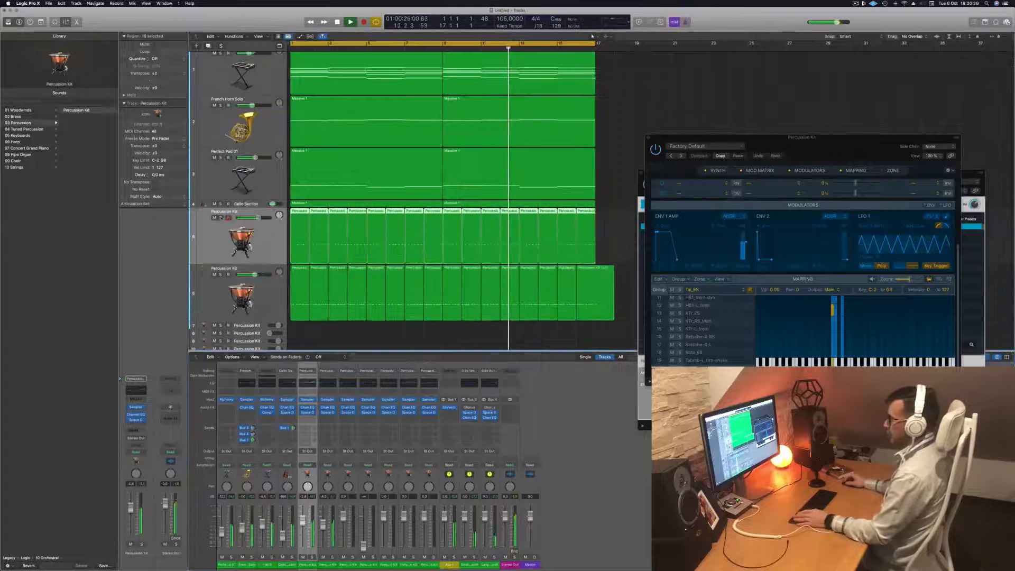
click(220, 217)
click(220, 218)
scroll(219, 238, up, 1)
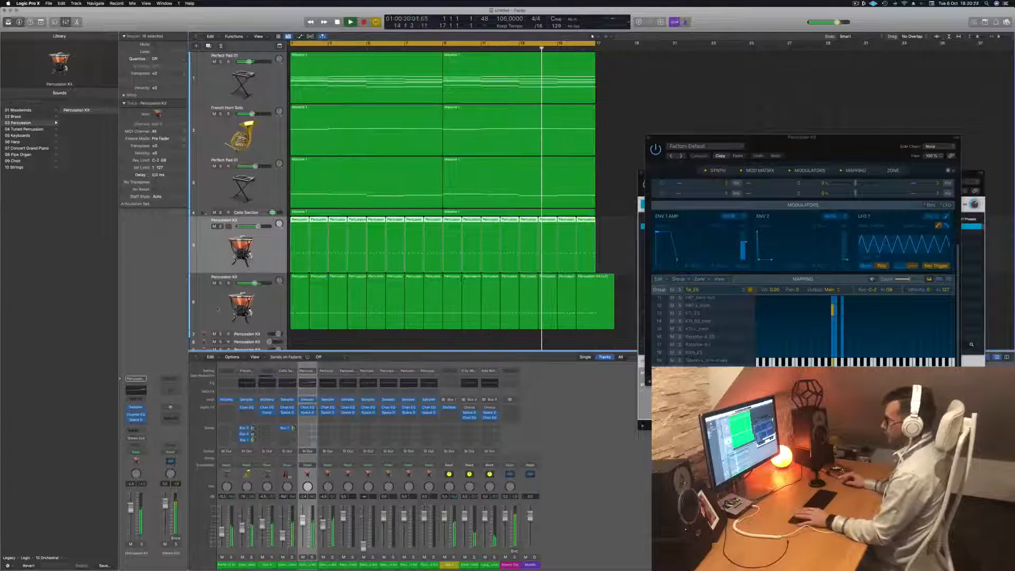
Step: Replace the overlong last region of the second Percussion Kit track with a copy of the preceding one-bar region and restart playback
scroll(265, 182, down, 1)
click(610, 281)
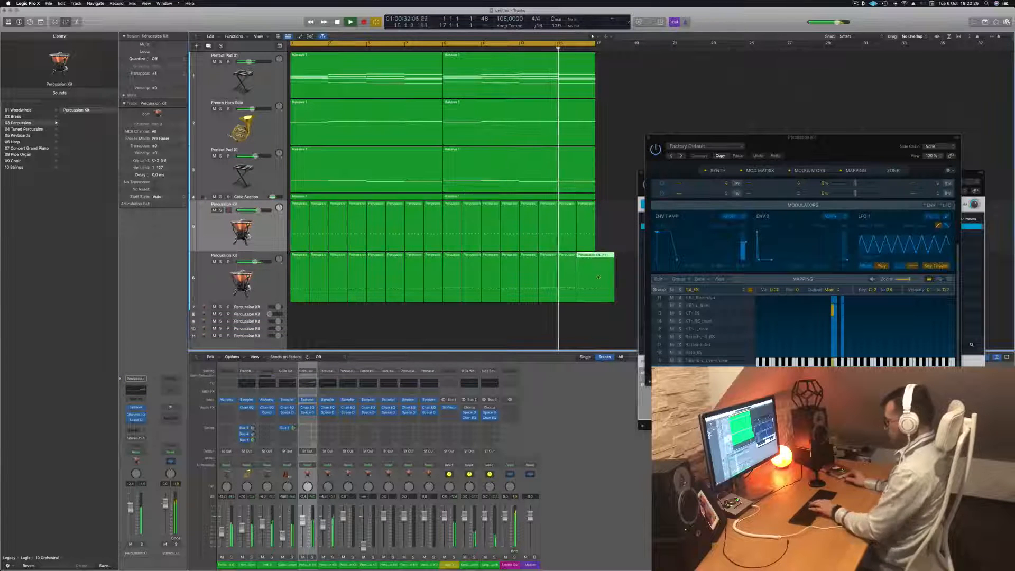
key(BackSpace)
click(574, 279)
drag(571, 260, 589, 265)
key(space)
key(space)
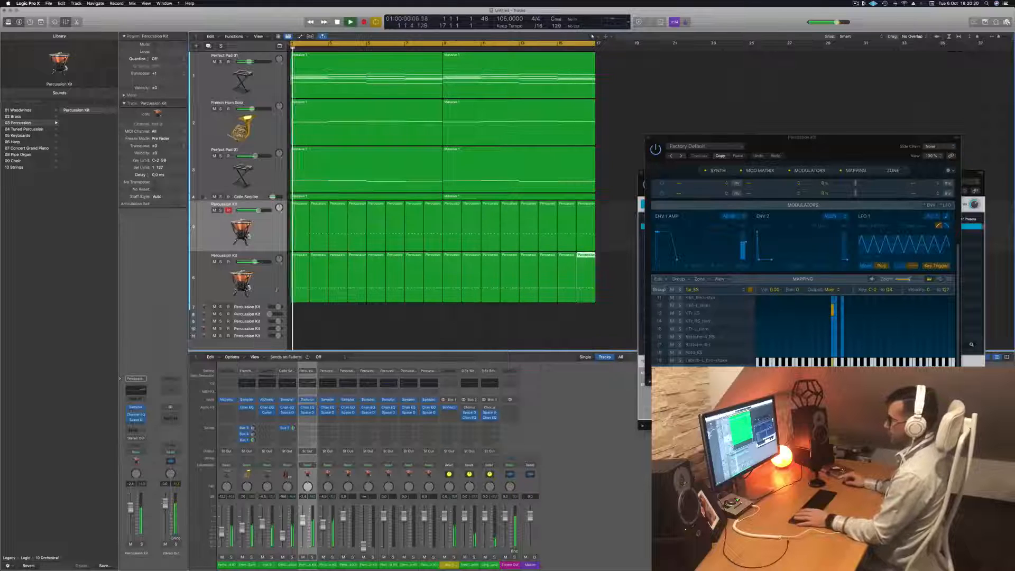
Step: Copy the first region of the second Percussion Kit track to the third Percussion Kit track and open the copy in the Piano Roll
click(258, 278)
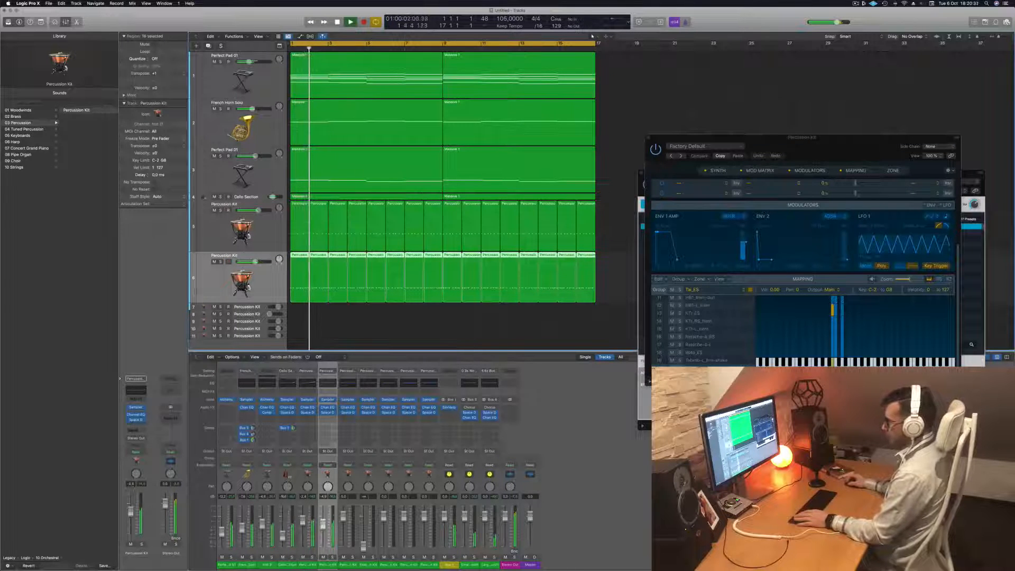
scroll(332, 294, down, 1)
scroll(332, 293, down, 2)
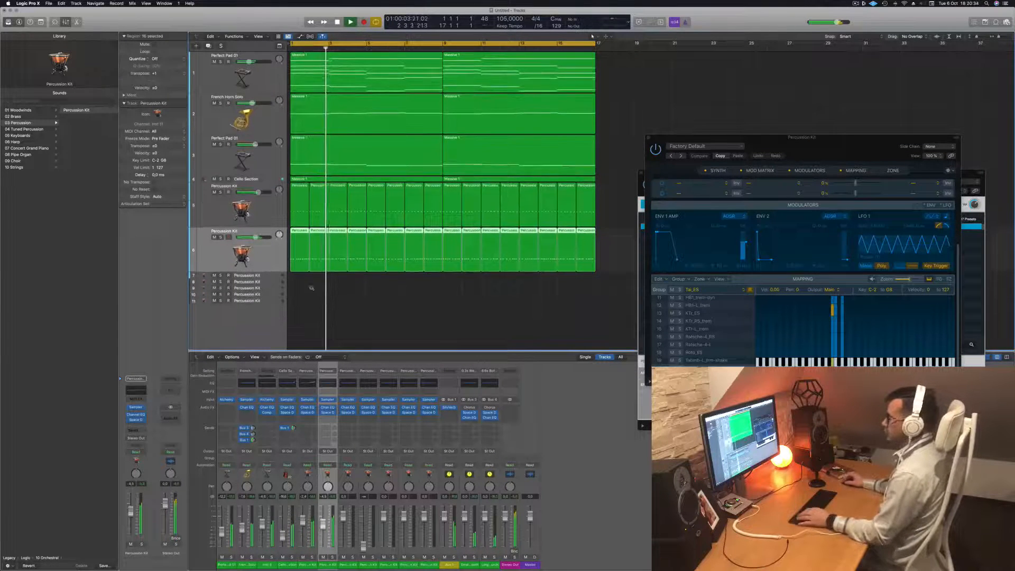
key(Up)
click(273, 274)
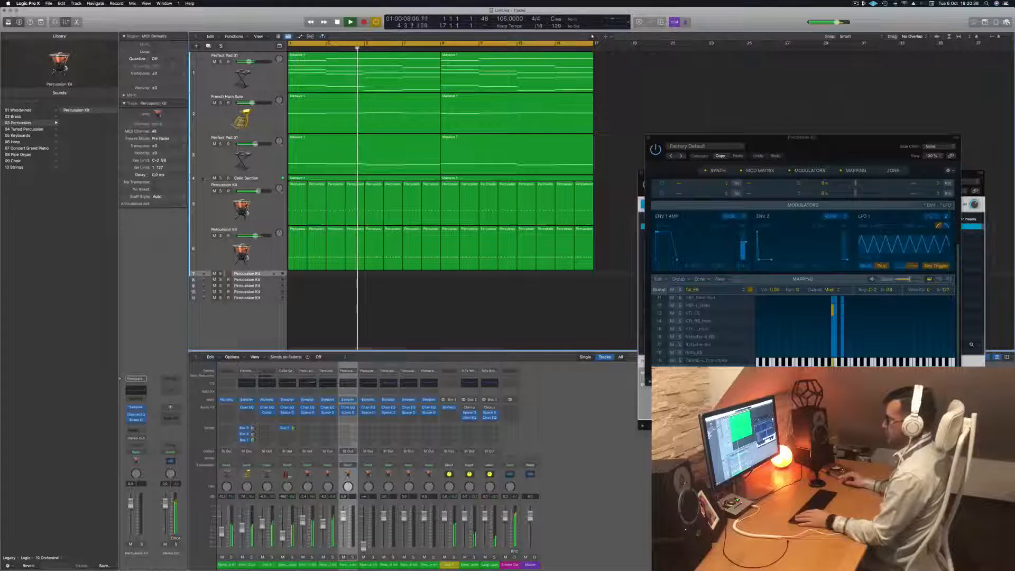
key(space)
drag(297, 247, 297, 275)
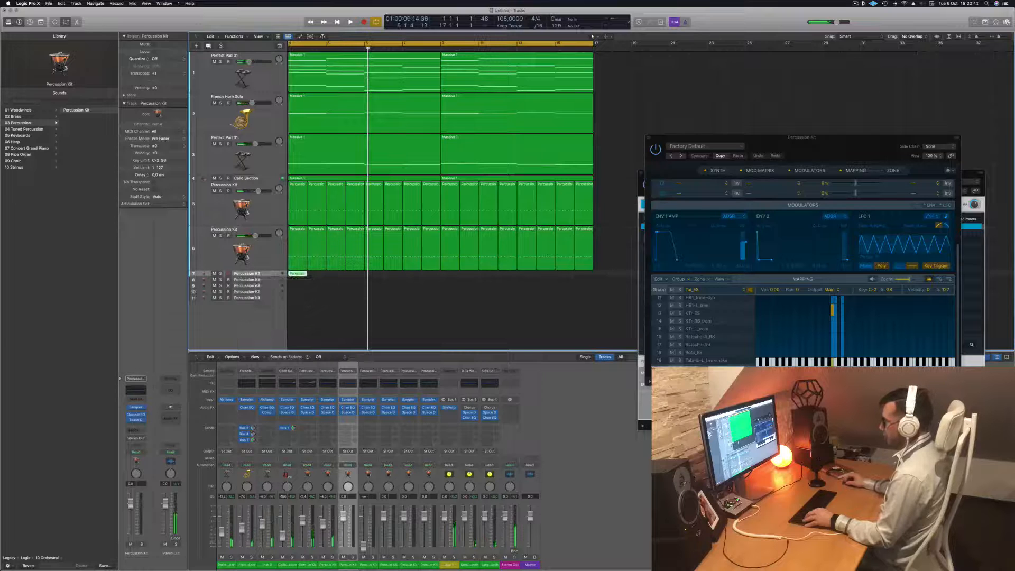
double_click(297, 274)
Step: Thin out the copied percussion region in the Piano Roll to five notes
scroll(299, 506, down, 2)
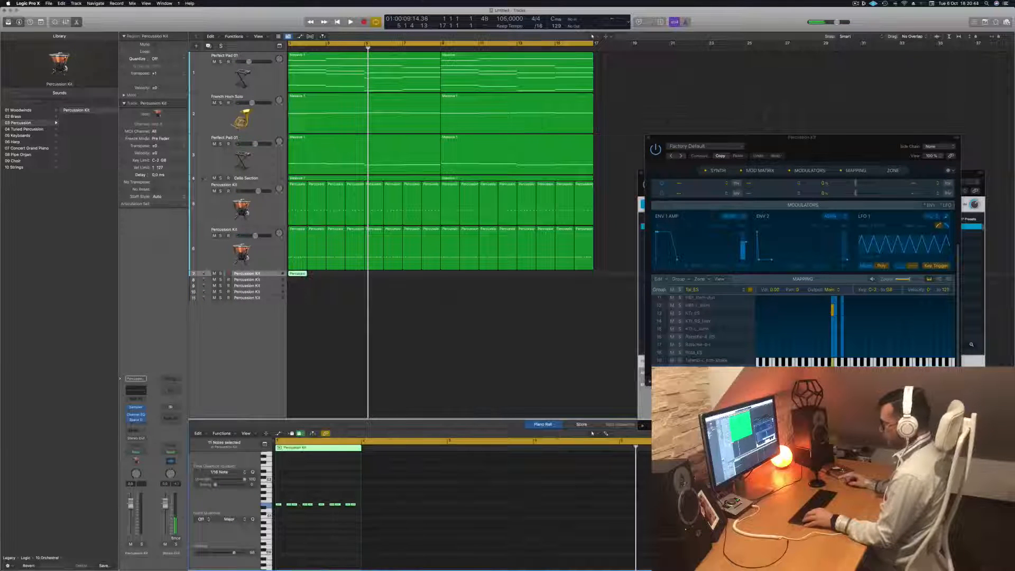
scroll(296, 492, up, 2)
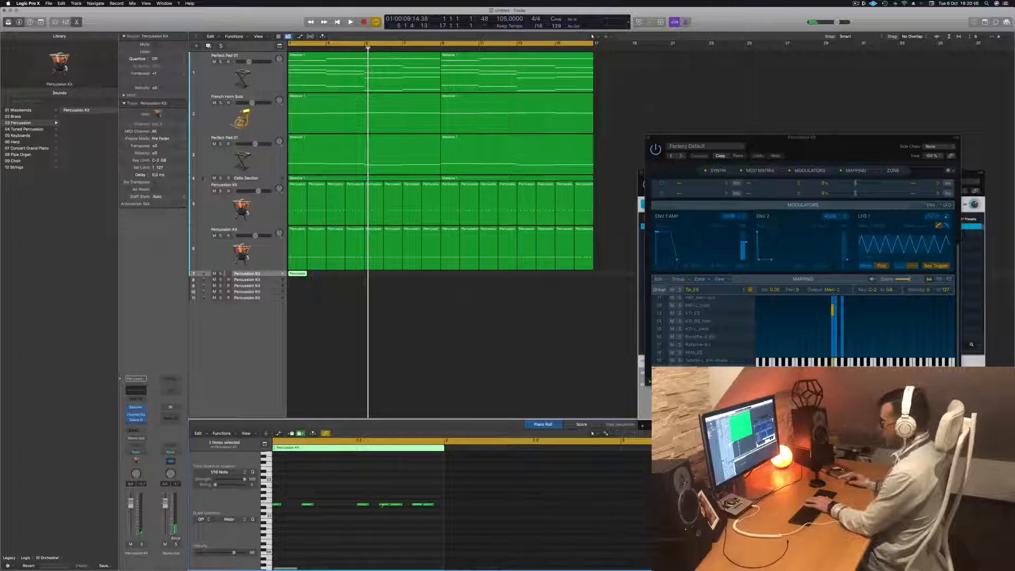
drag(413, 503, 415, 504)
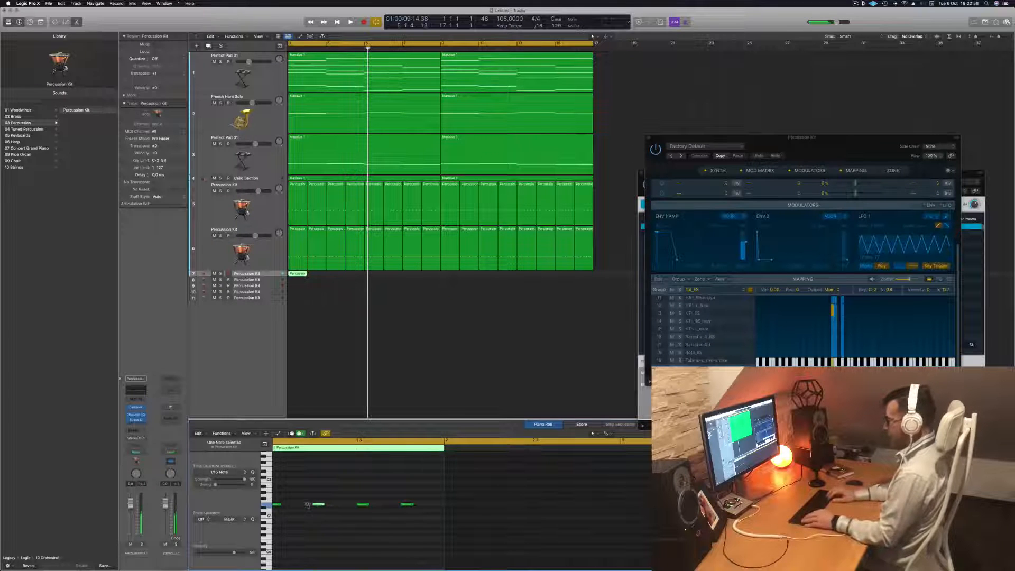
scroll(318, 519, right, 5)
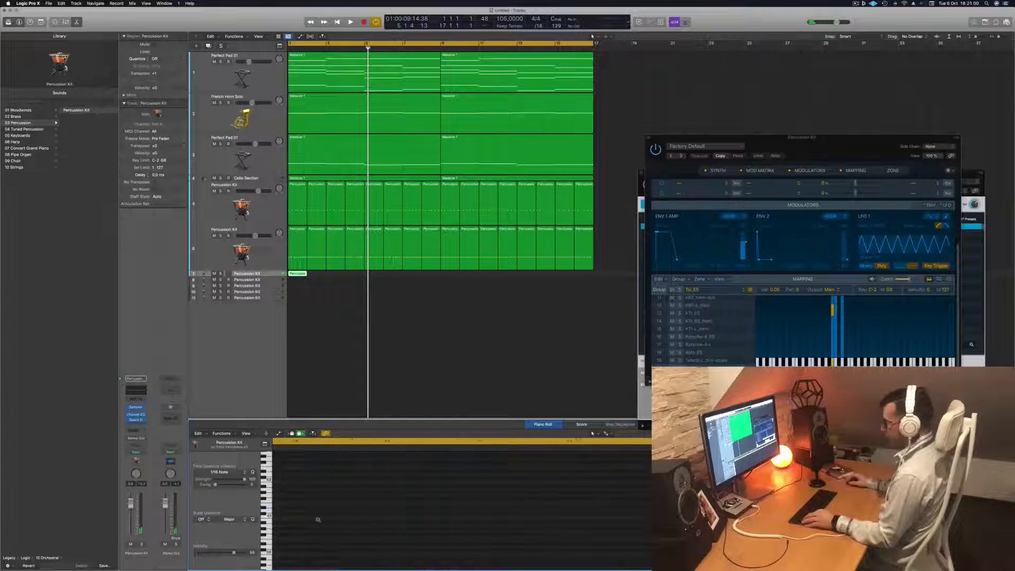
scroll(318, 520, left, 5)
scroll(323, 521, up, 6)
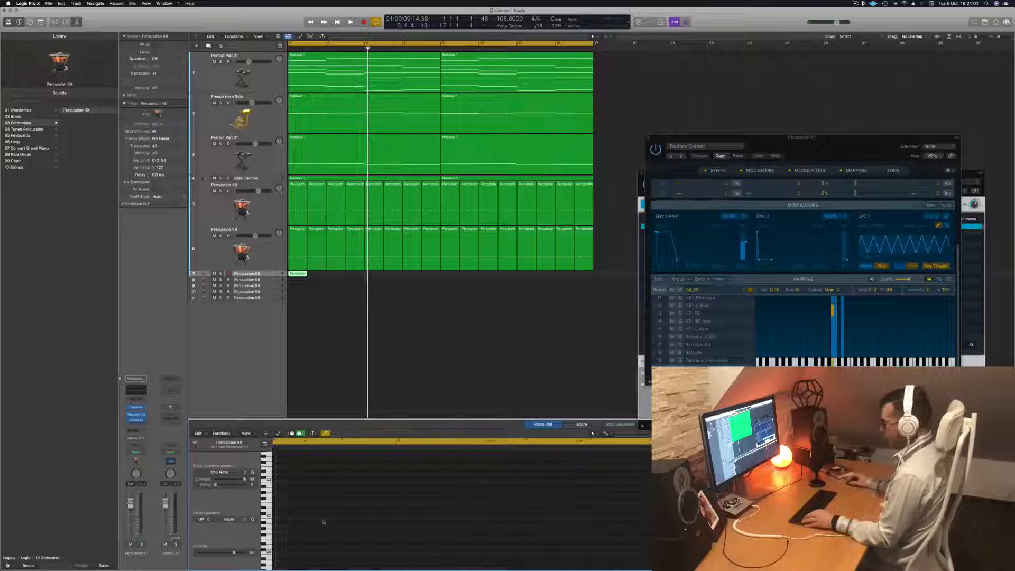
scroll(333, 520, up, 3)
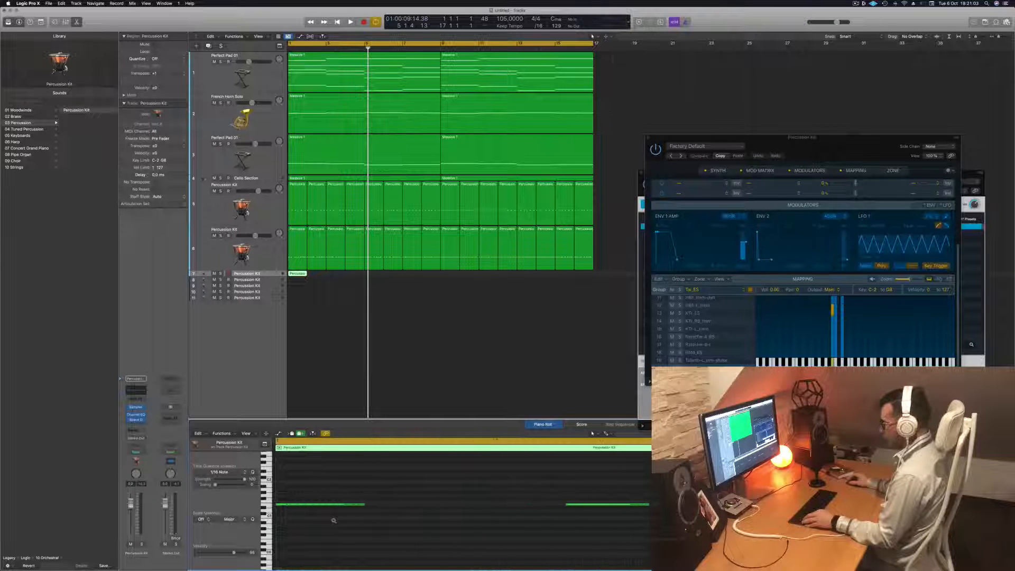
scroll(333, 520, up, 3)
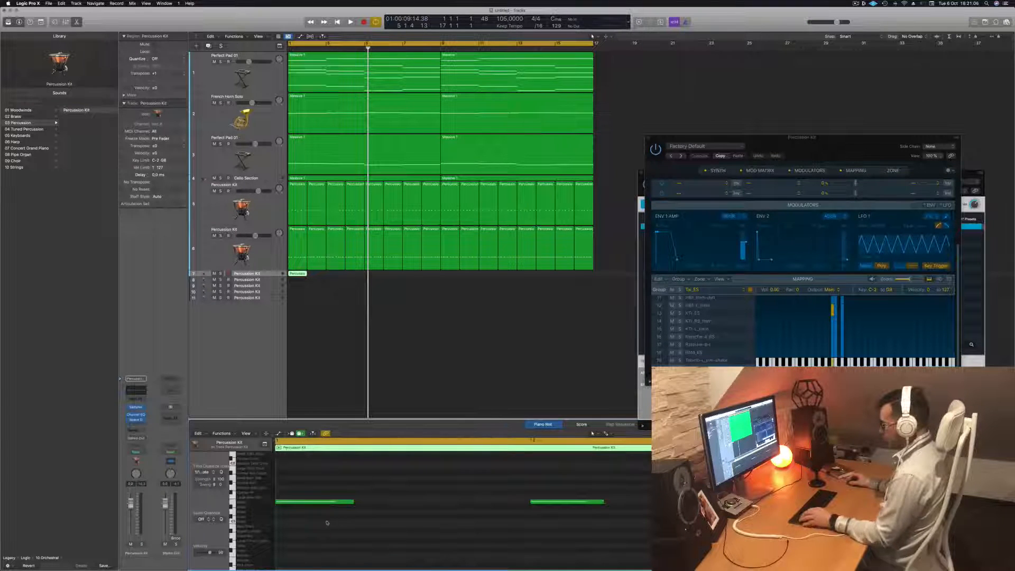
Step: Select all five notes and transpose them down to one of the kit's lowest drum sounds, then play the result
key(super+a)
scroll(311, 525, up, 5)
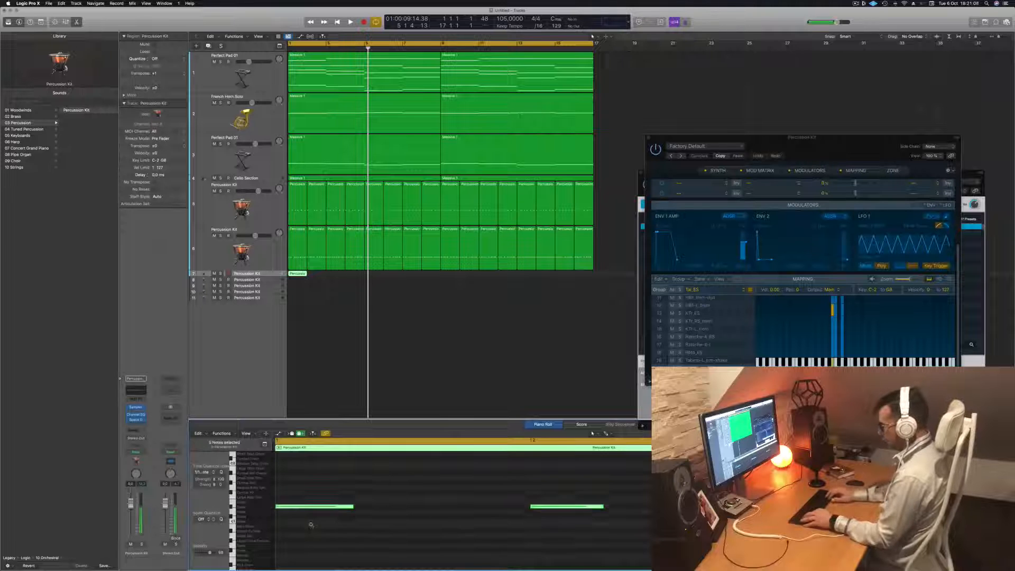
scroll(311, 525, up, 2)
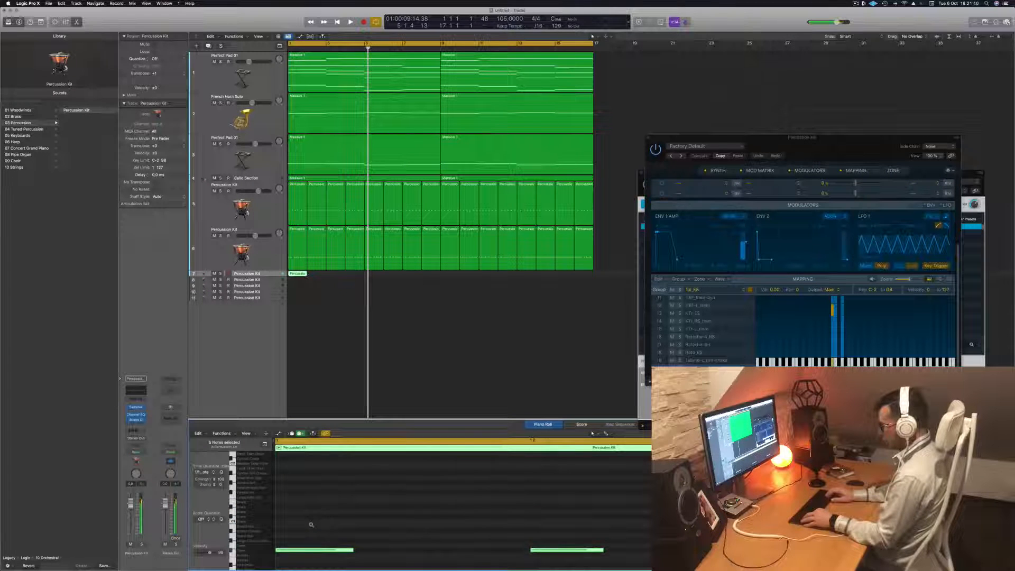
scroll(339, 522, down, 6)
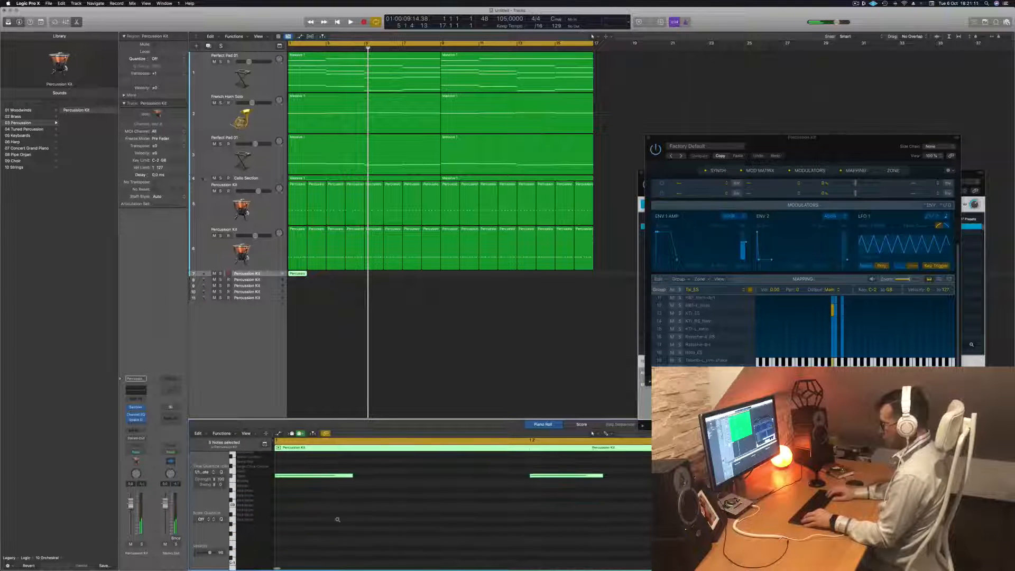
key(alt+Down)
key(alt+Down)
key(alt+Down)
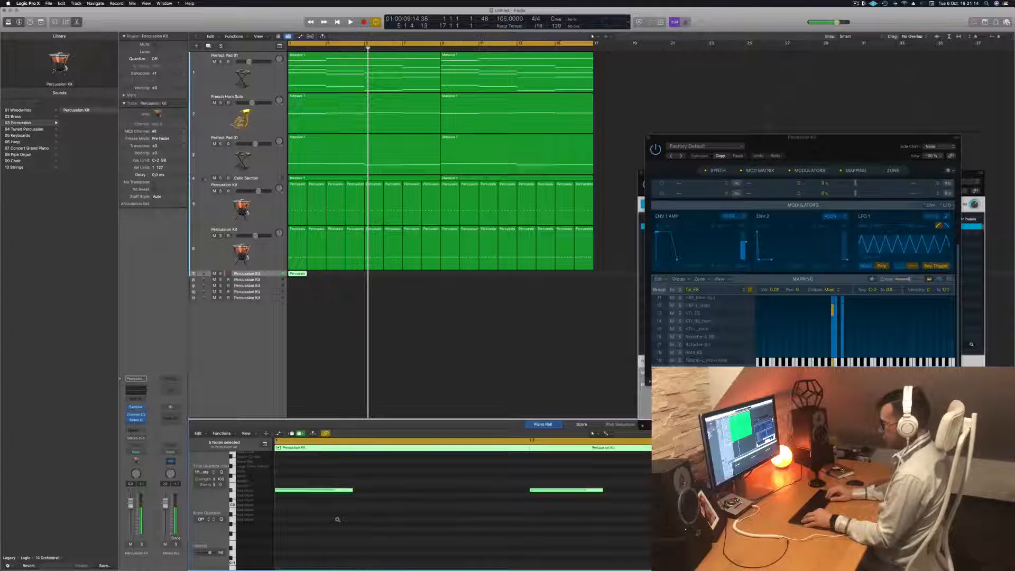
key(alt+Down)
key(alt+Down)
key(alt+Down)
key(alt+Down)
key(alt+Down)
key(alt+Down)
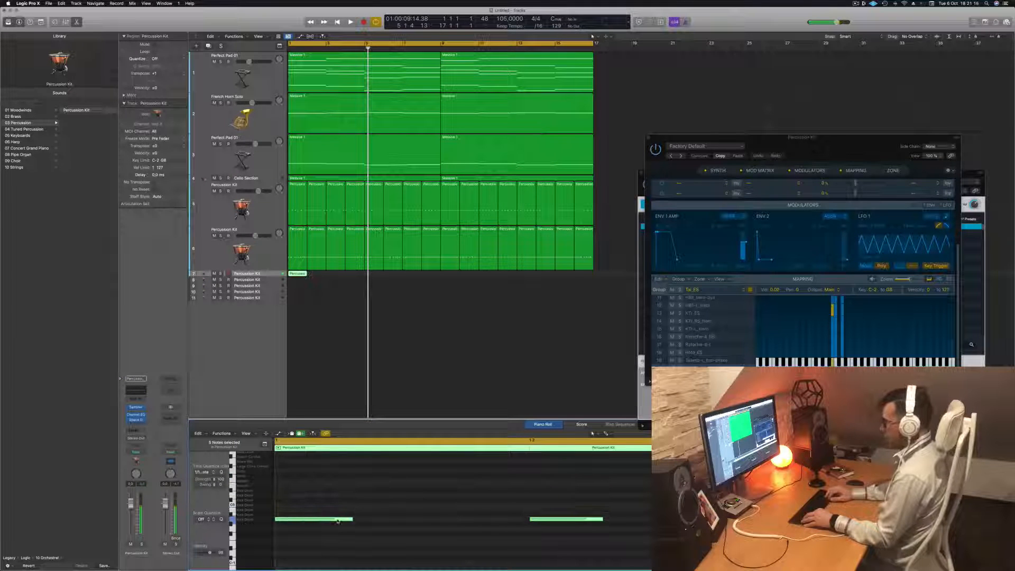
key(space)
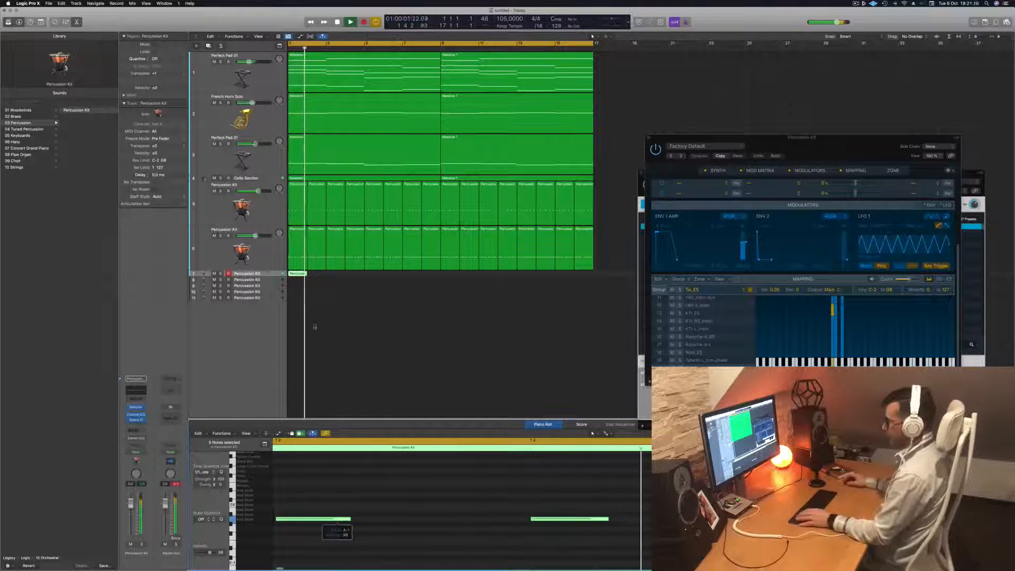
Step: Duplicate the third Percussion Kit track's region until it fills all 16 bars and play the arrangement
key(space)
drag(295, 274, 372, 275)
shift+click(297, 275)
key(space)
mouse_move(450, 281)
mouse_down()
mouse_move(297, 274)
mouse_move(459, 275)
mouse_up()
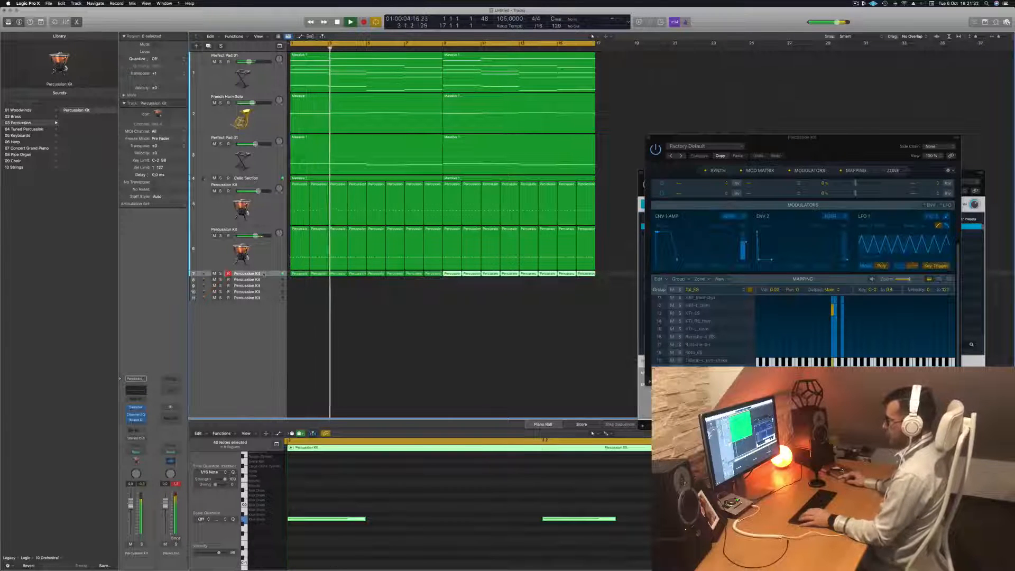
click(241, 275)
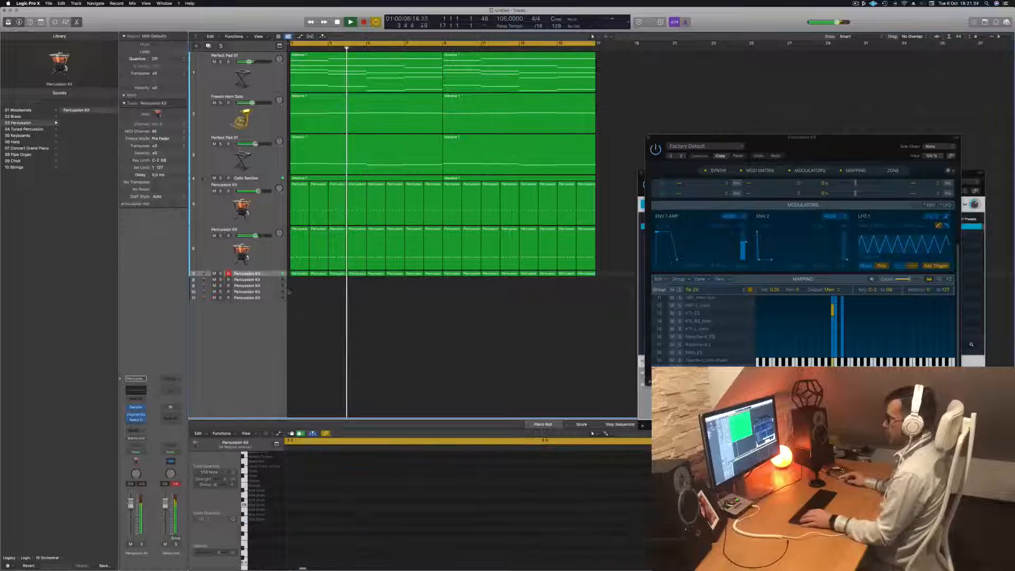
key(space)
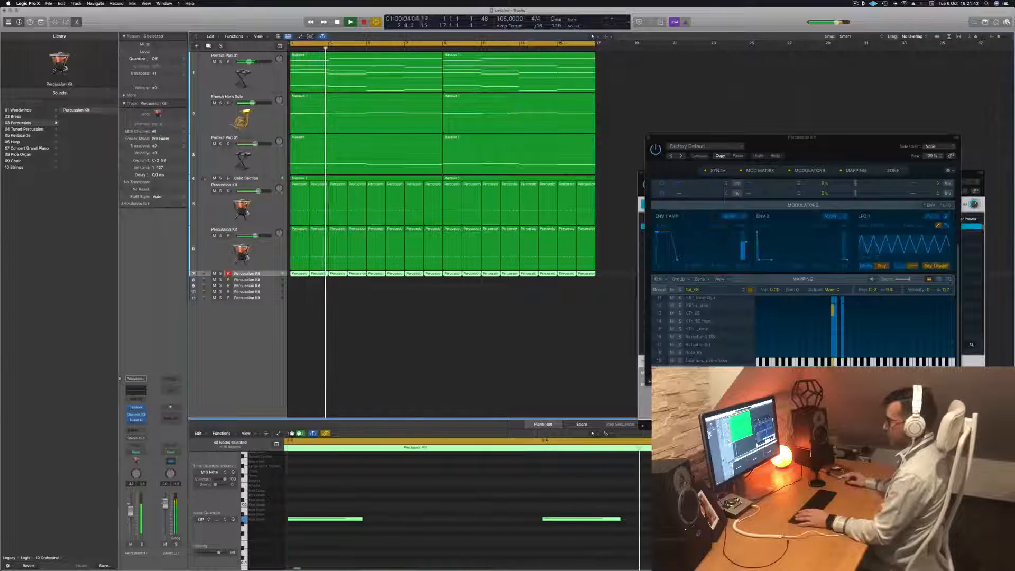
Step: Transpose all notes on the third Percussion Kit track up two semitones and audition them from the start
key(space)
click(410, 524)
key(super+a)
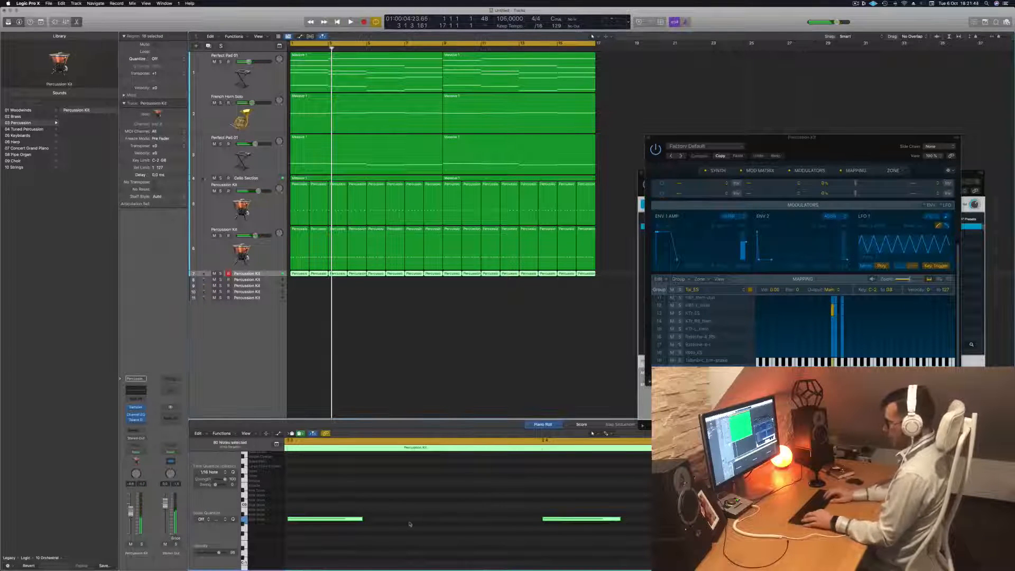
key(alt+Up)
key(shift+space)
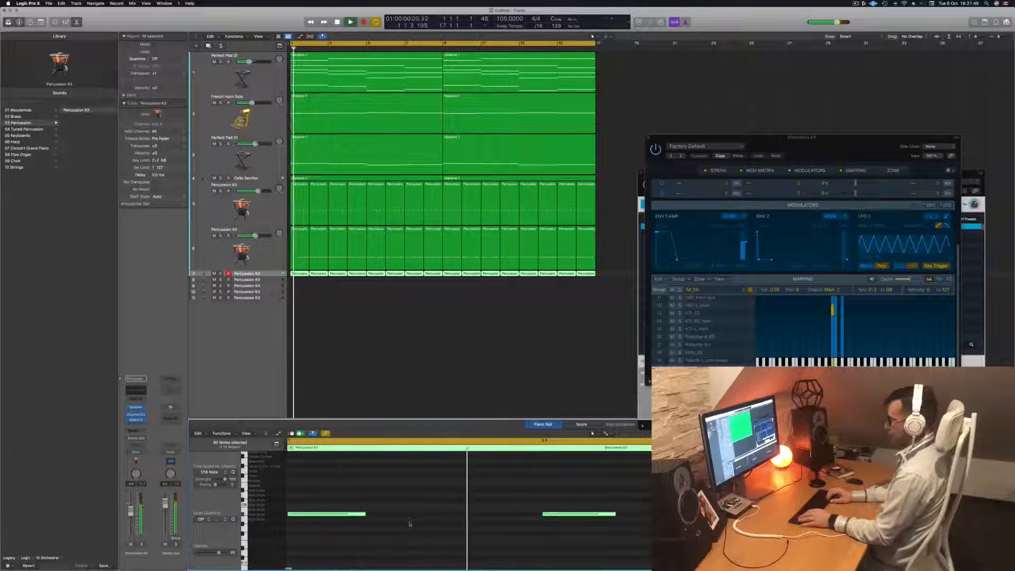
key(alt+Up)
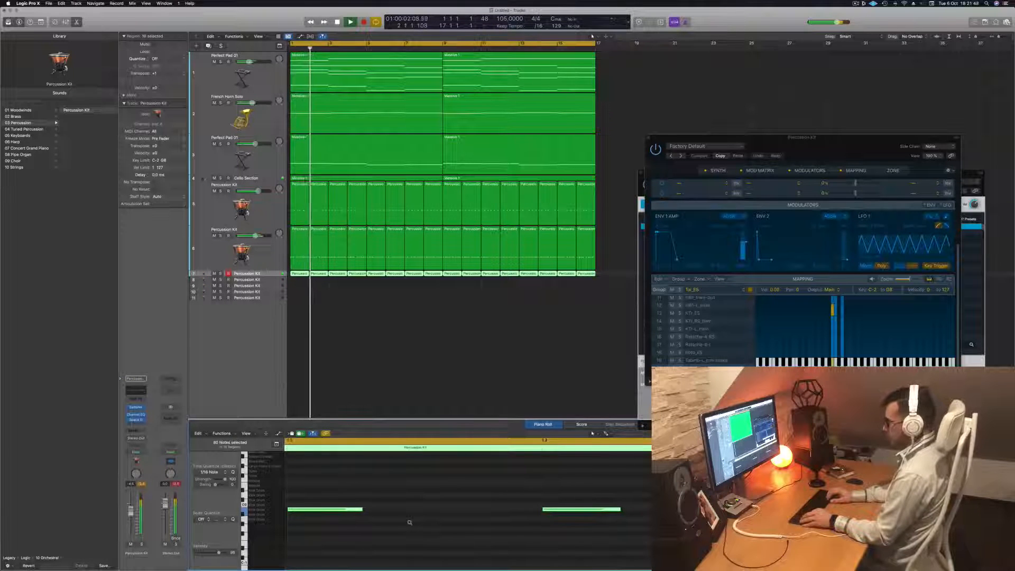
Step: Try neighbouring drum sounds for all notes on the third Percussion Kit track during playback, settling two semitones lower
key(alt+Up)
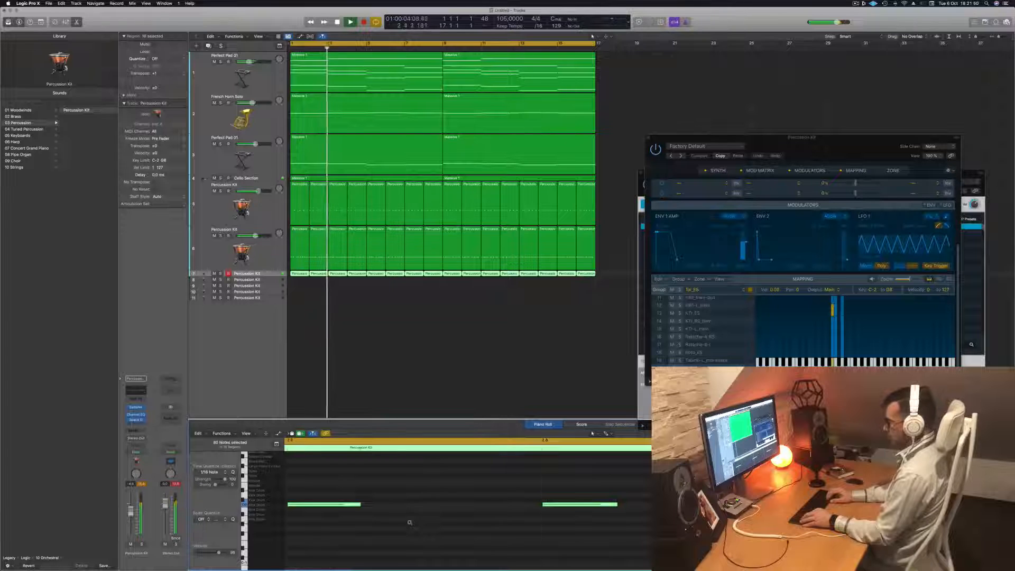
key(alt+Down)
key(alt+Down)
key(alt+Down)
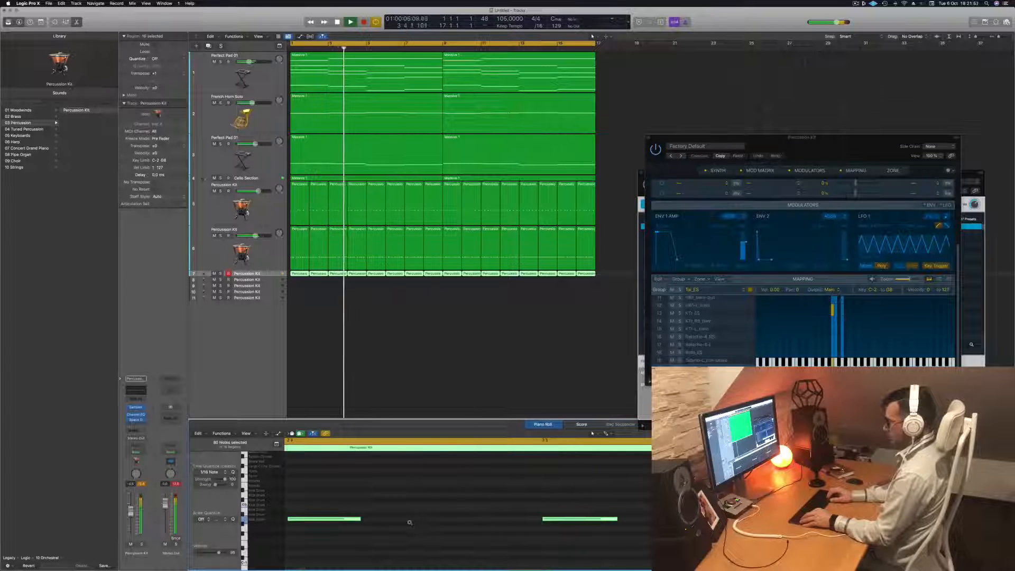
key(alt+Up)
key(Return)
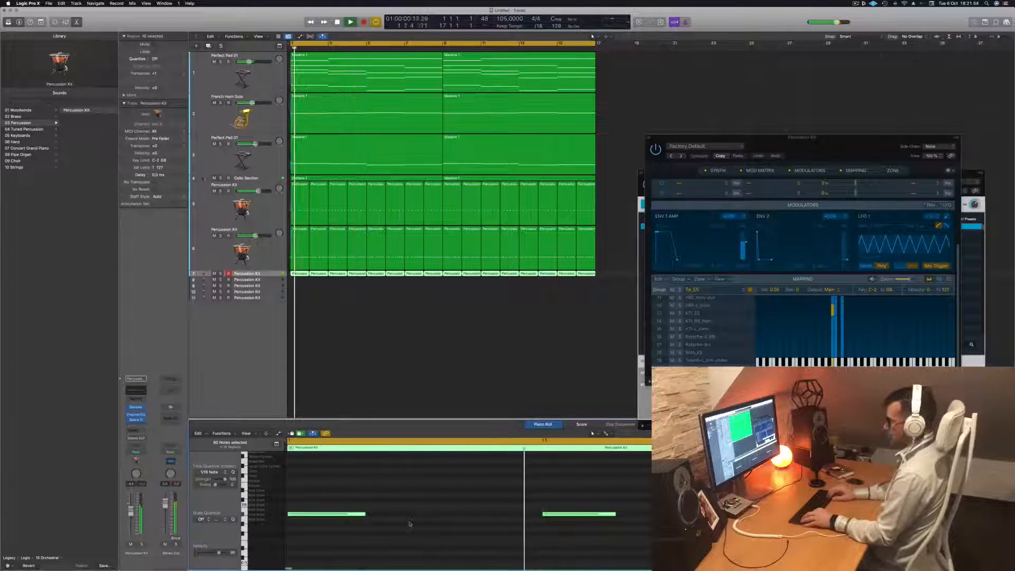
key(alt+Down)
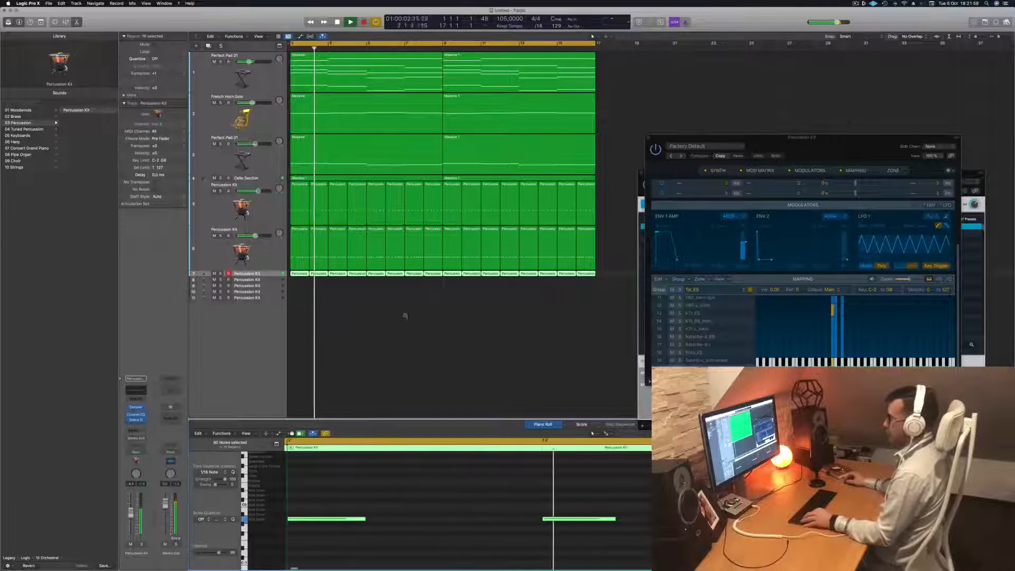
scroll(376, 342, down, 8)
scroll(380, 343, down, 2)
scroll(344, 338, up, 5)
key(space)
Step: Duplicate the third Percussion Kit track and copy its first one-bar region onto the new track
click(264, 274)
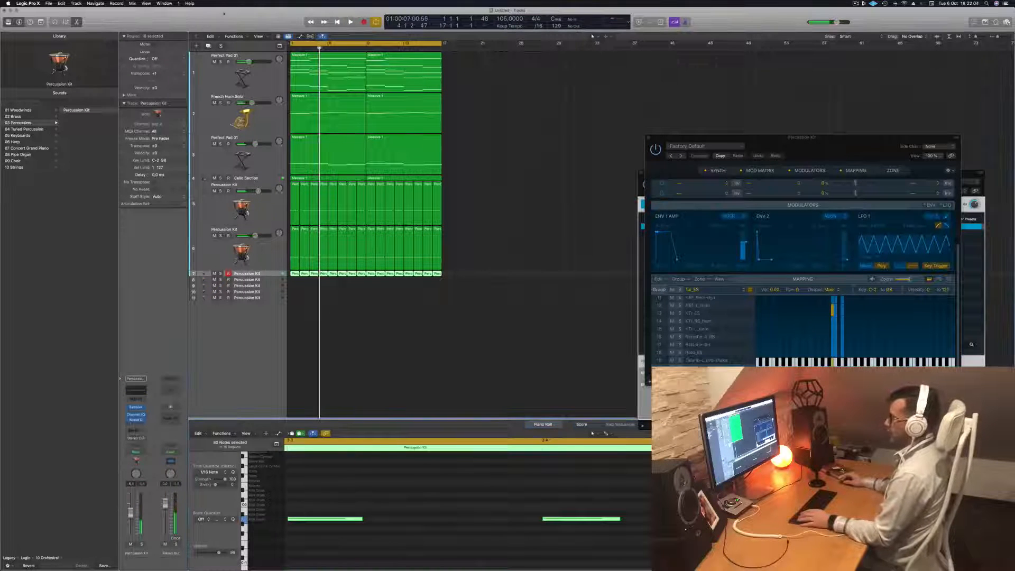
click(208, 46)
key(space)
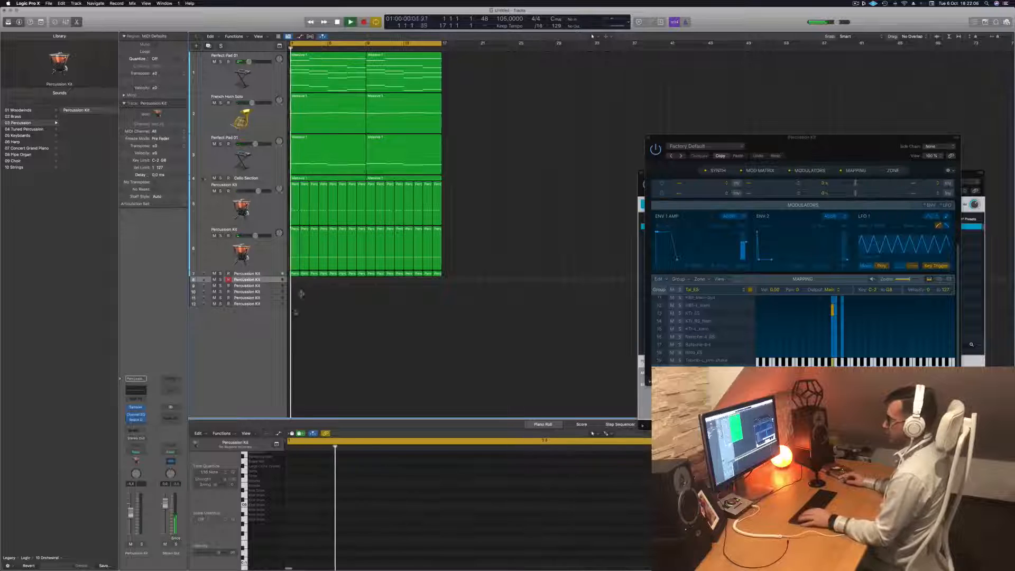
click(296, 275)
key(space)
drag(296, 274, 295, 280)
Step: Select all notes in the copied region and transpose them up nine semitones to a different drum sound
scroll(344, 468, down, 5)
drag(308, 533, 724, 504)
key(alt+Up)
key(alt+Up)
key(alt+Up)
key(alt+Up)
key(alt+Up)
key(alt+Up)
key(alt+Up)
key(alt+Up)
key(alt+Up)
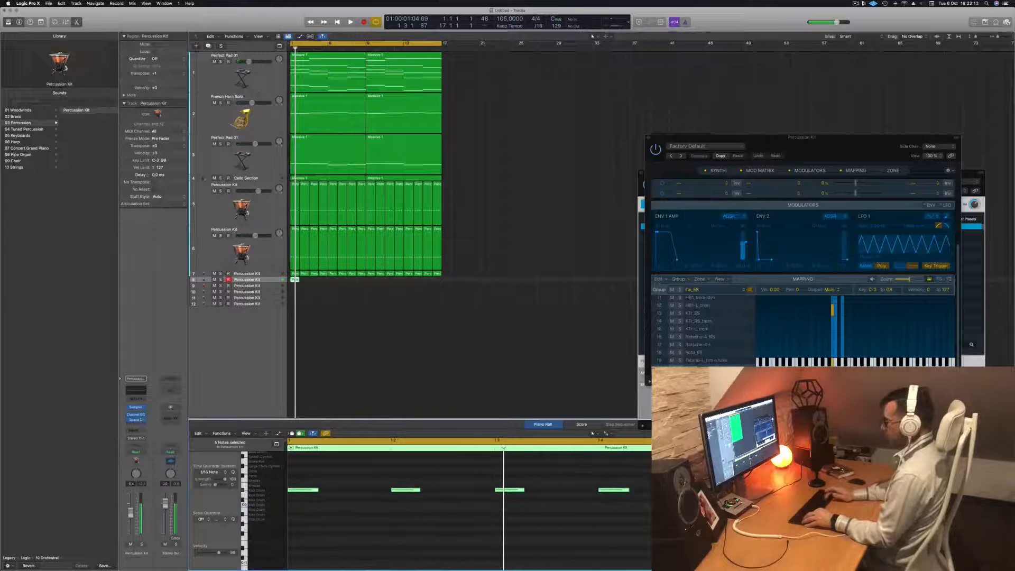
Step: Shift the selected notes one sixteenth later so they fall off the beat, and play the result
key(alt+Right)
key(alt+Right)
key(alt+Right)
key(alt+Right)
key(alt+Right)
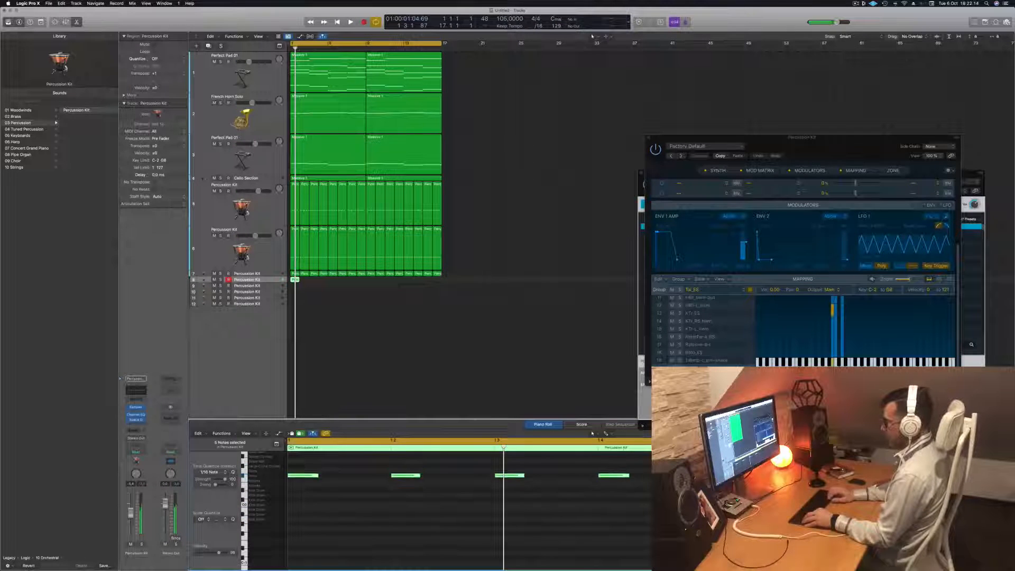
key(space)
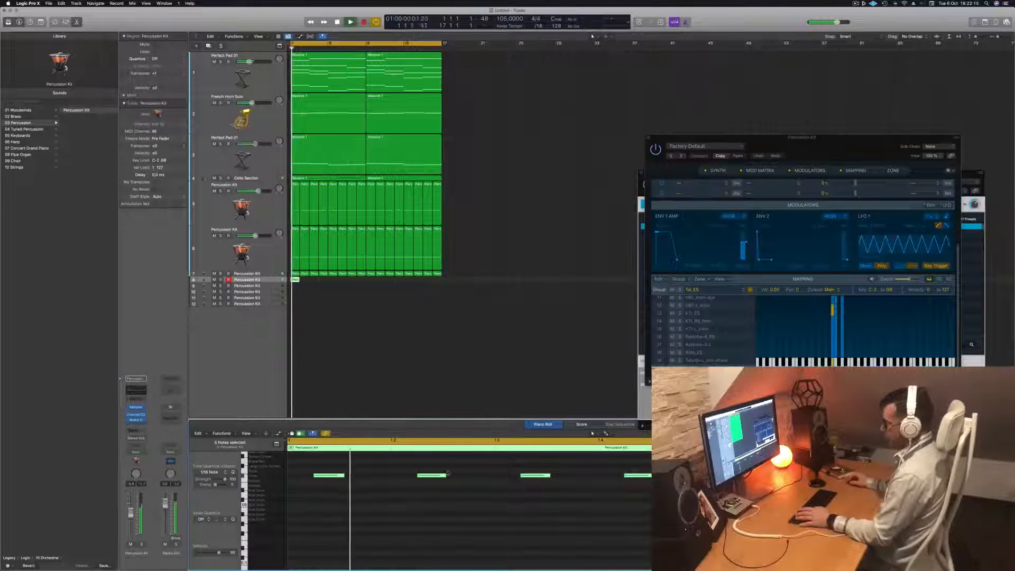
Step: Shorten the notes to about half their length, copy them half a beat later, and restart playback
drag(345, 474, 374, 478)
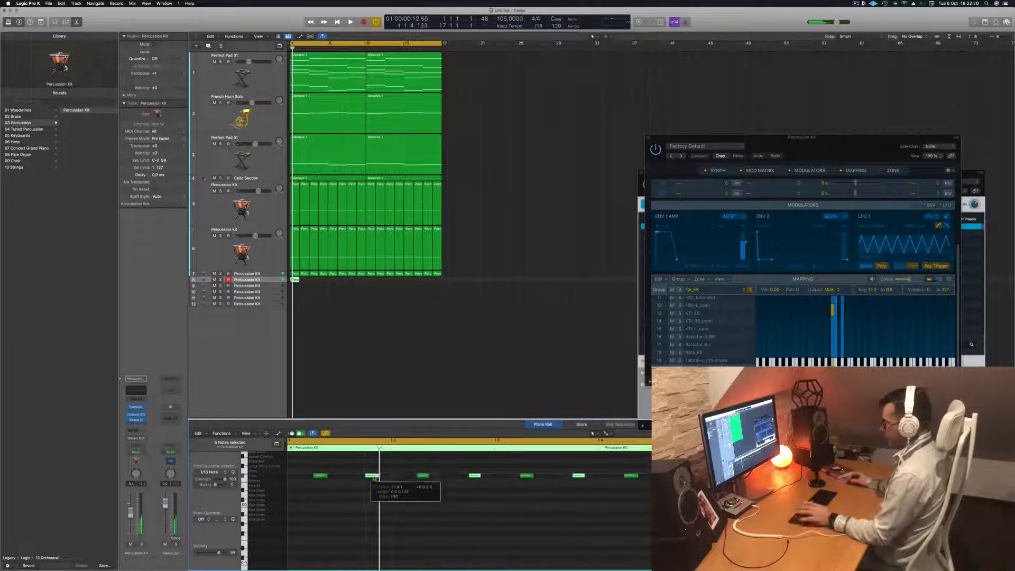
scroll(389, 507, down, 1)
key(space)
key(space)
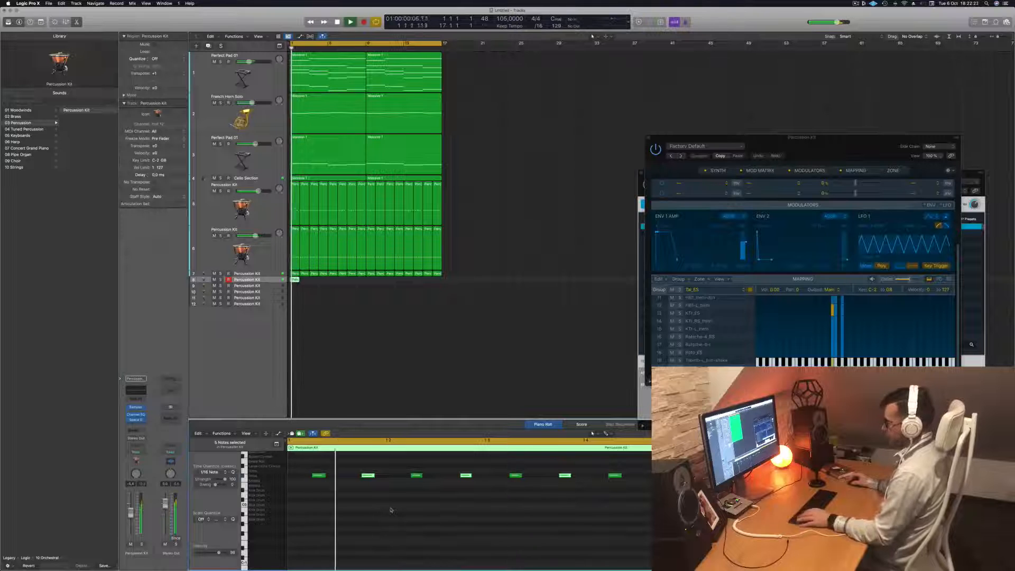
Step: Move the third note a sixteenth later, replace the last four notes with a copy of the first four, and audition the rhythm
scroll(415, 497, down, 1)
click(407, 475)
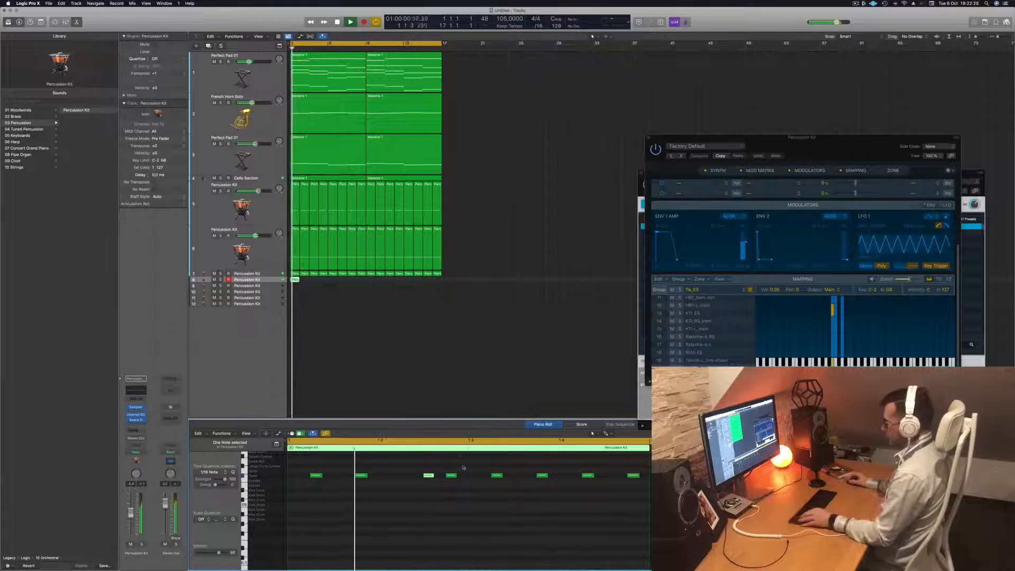
scroll(463, 467, down, 2)
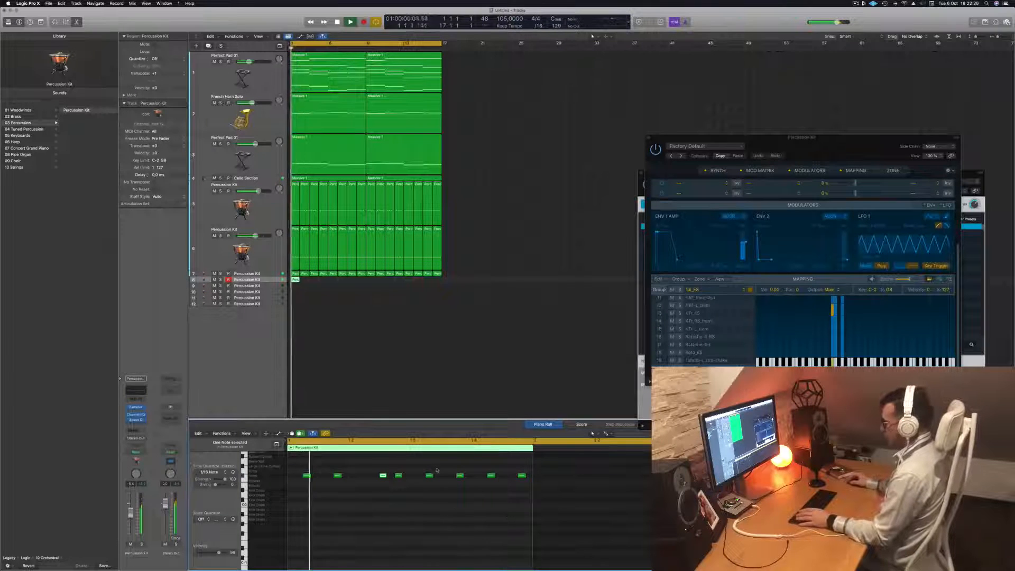
drag(433, 472, 521, 493)
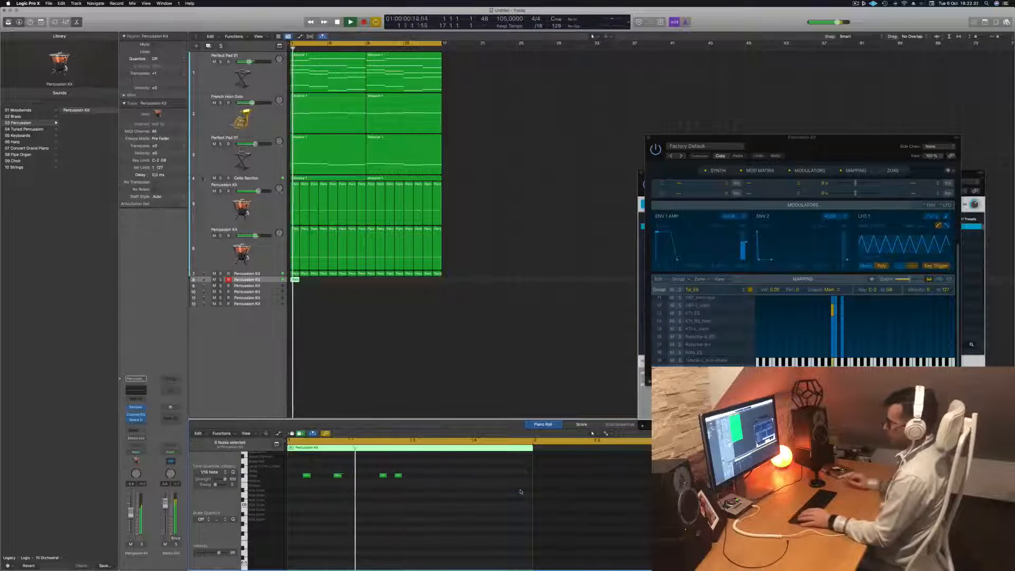
drag(299, 486, 430, 482)
key(space)
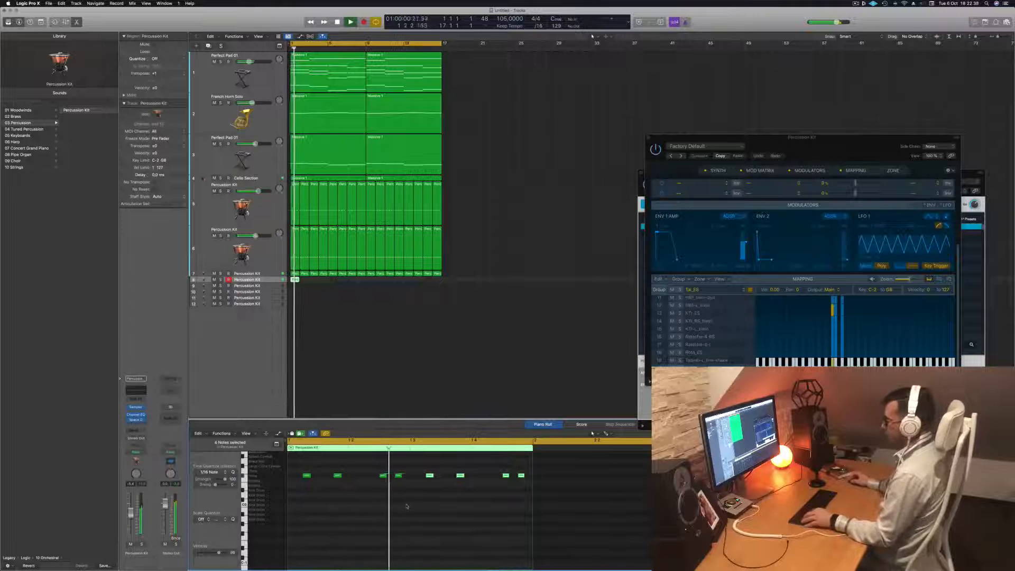
key(super+Left)
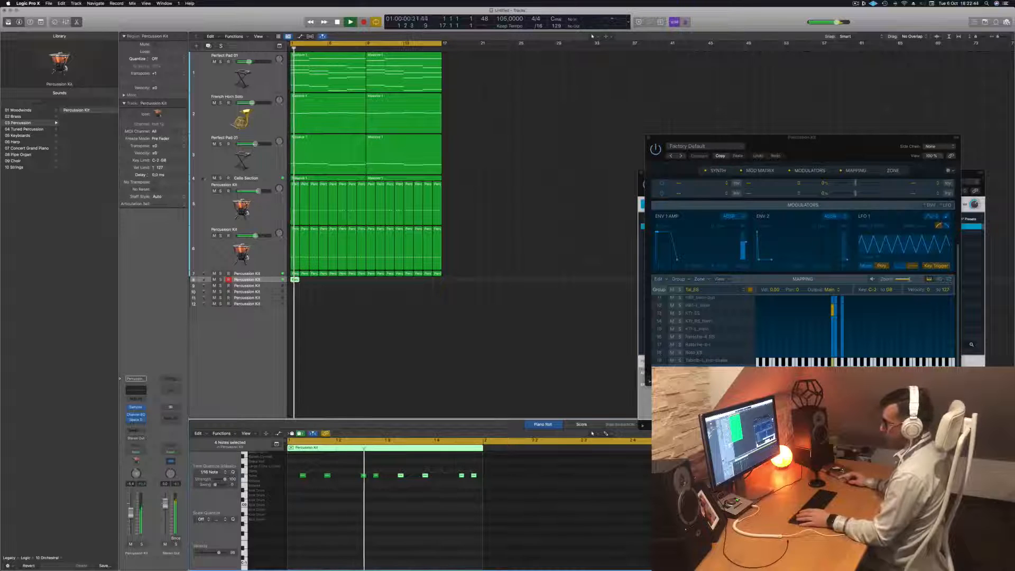
key(space)
key(space)
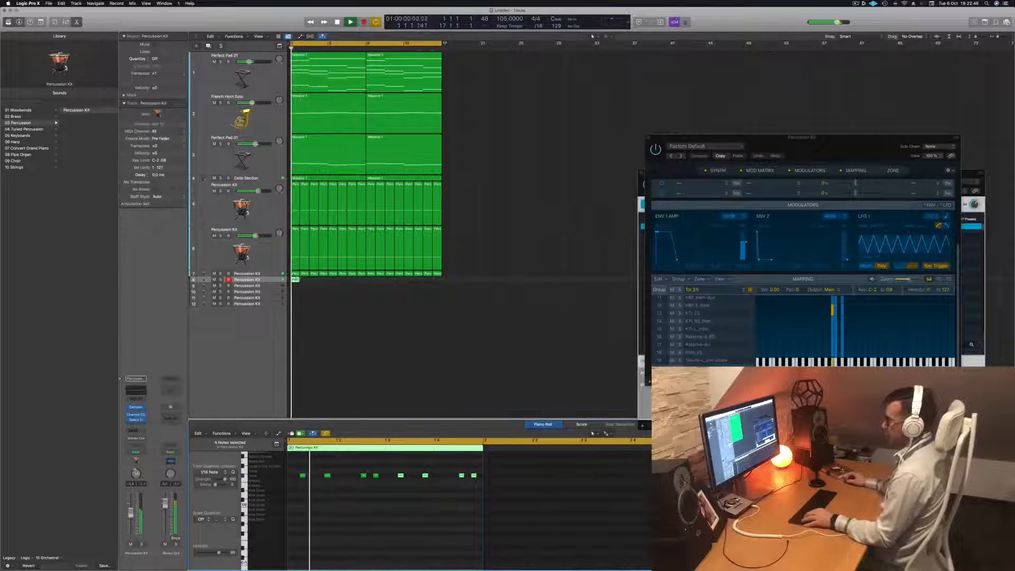
Step: Duplicate the fourth Percussion Kit track's region until it fills all 16 bars and enlarge that track's row
drag(295, 280, 373, 282)
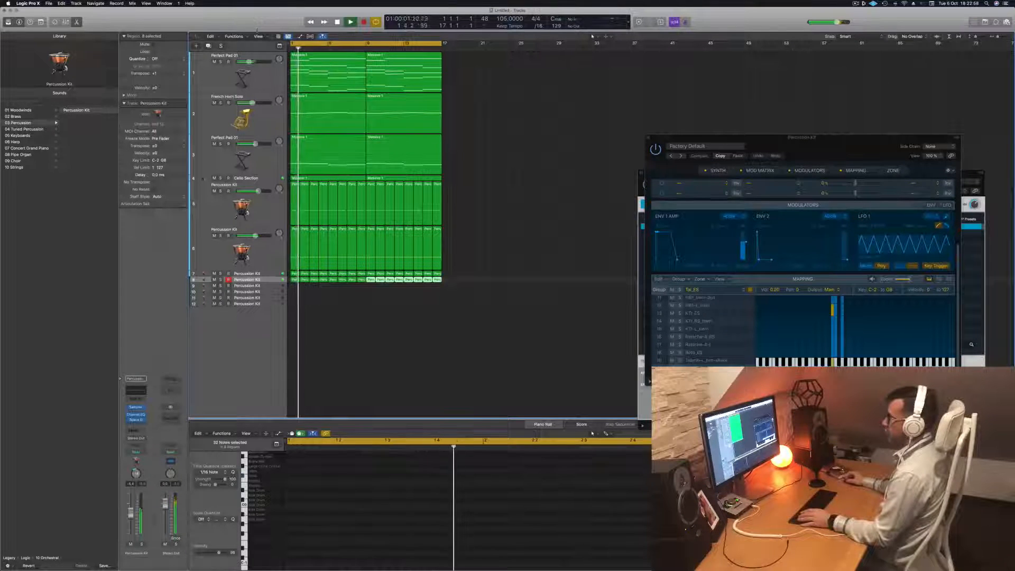
key(ctrl+alt+super+t)
key(ctrl+z)
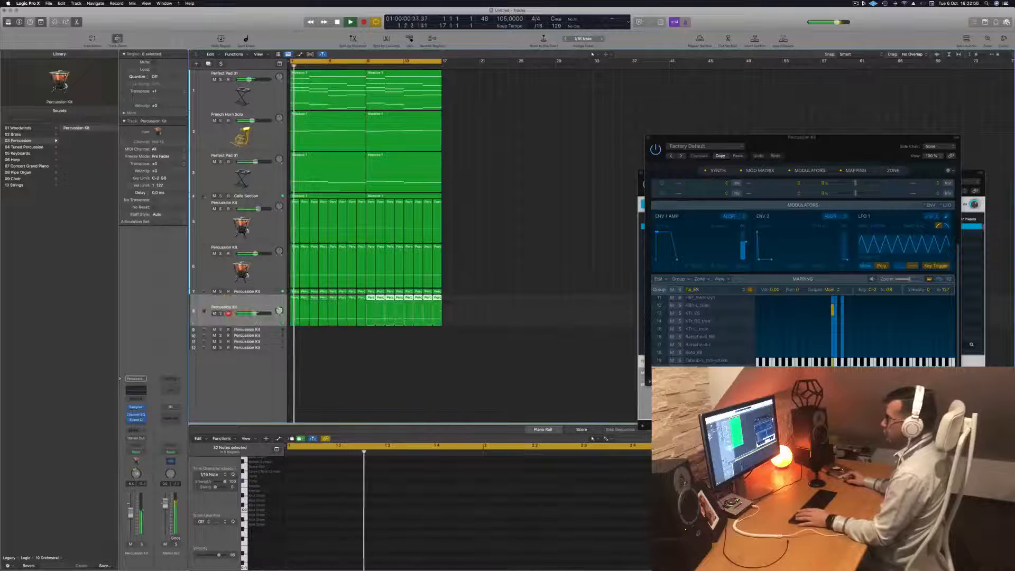
Step: Select all regions on the fourth Percussion Kit track and try their notes one semitone higher during playback
key(super+a)
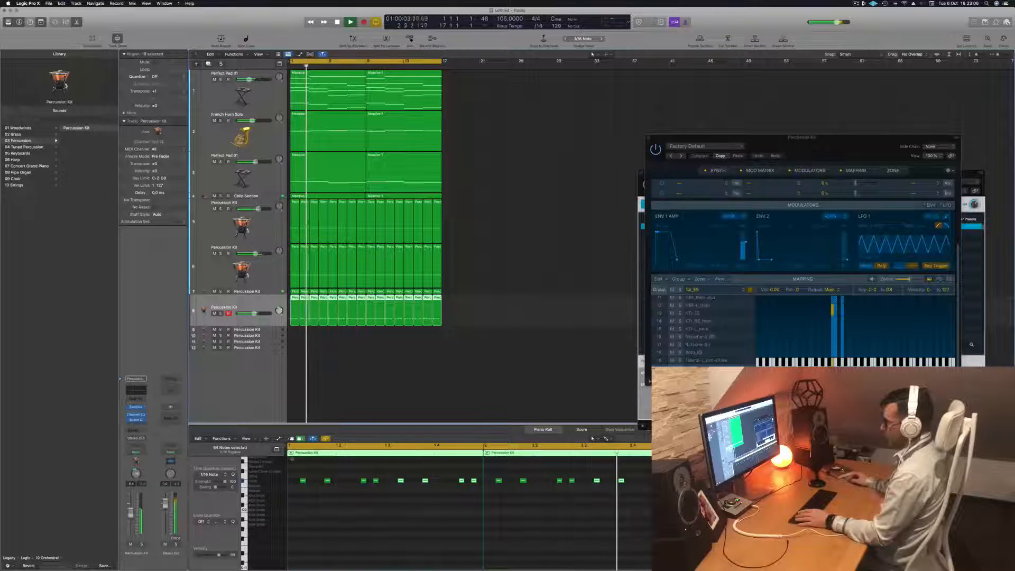
key(Return)
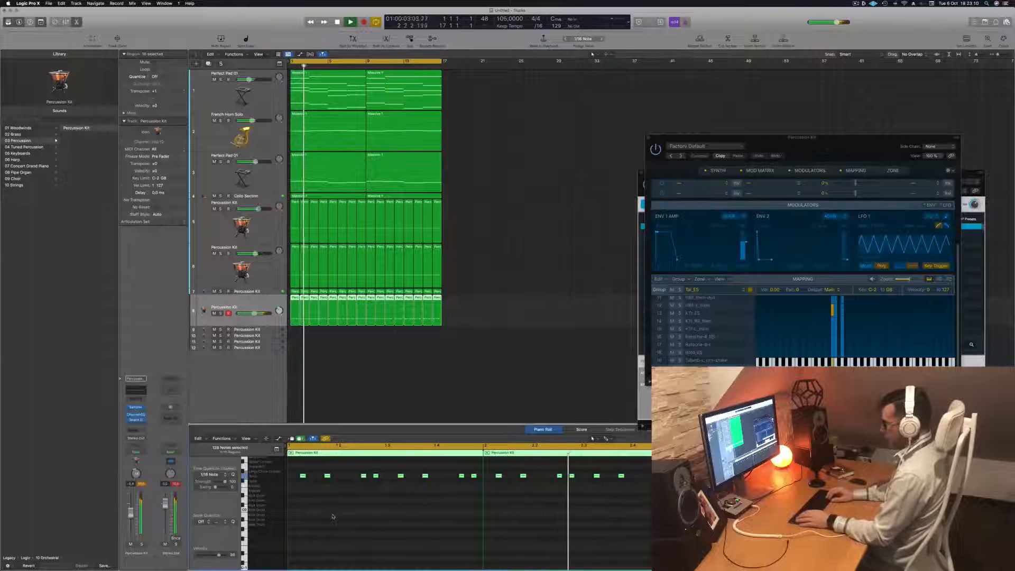
key(alt+Down)
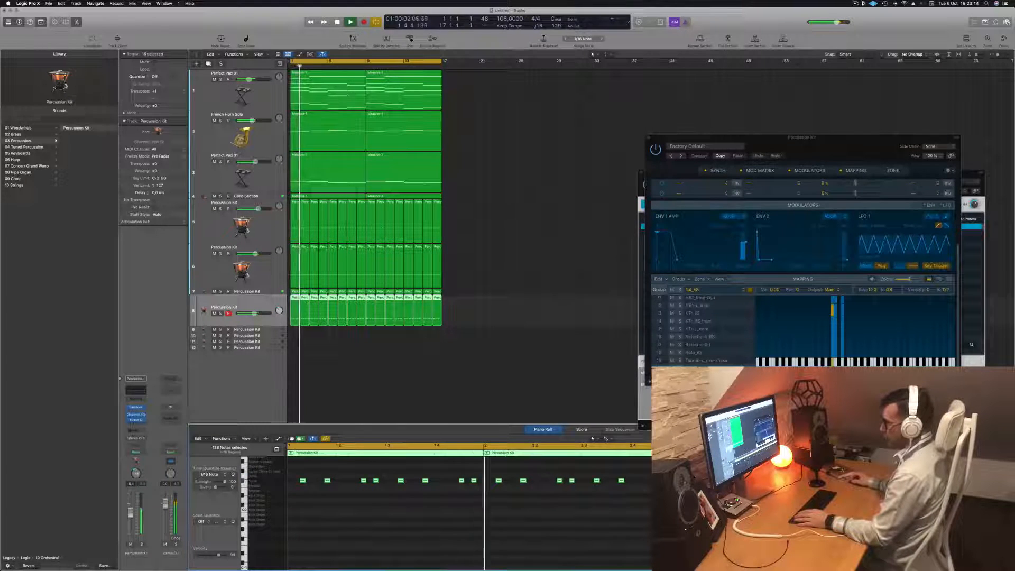
Step: Open the Sampler on the fourth Percussion Kit track, lower its coarse pitch tuning while auditioning, and close the plug-in window
click(244, 309)
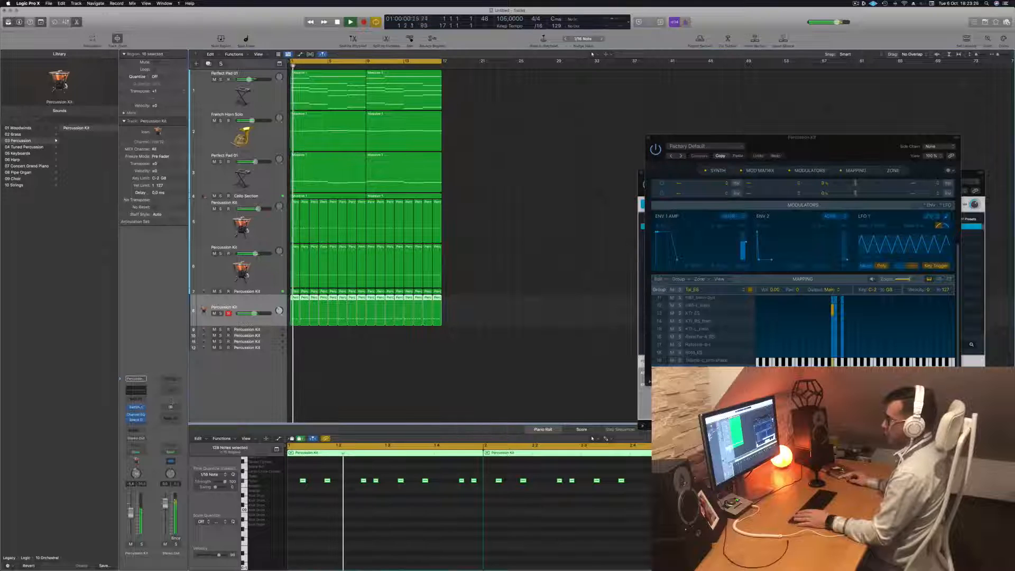
click(136, 407)
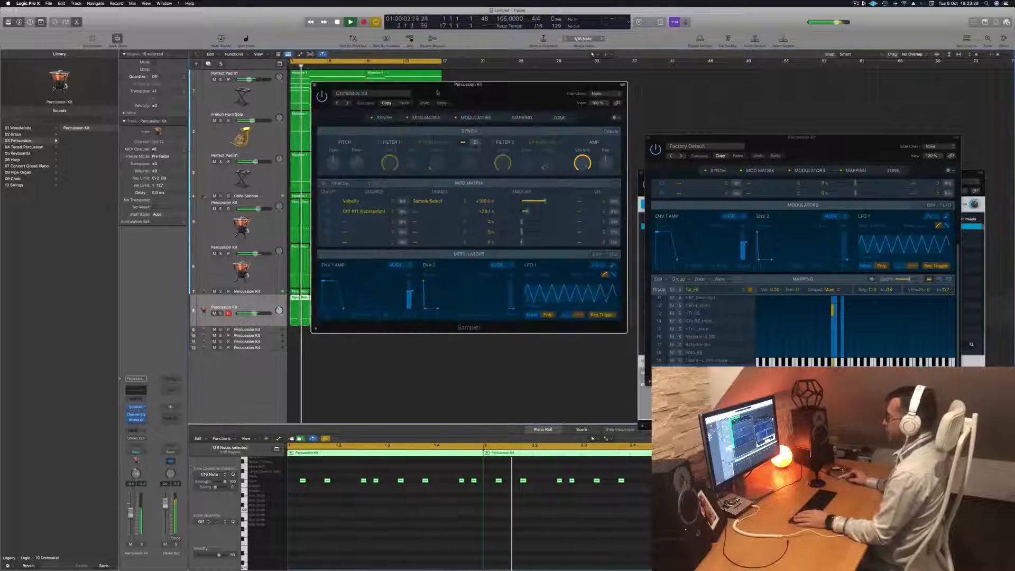
drag(494, 86, 589, 161)
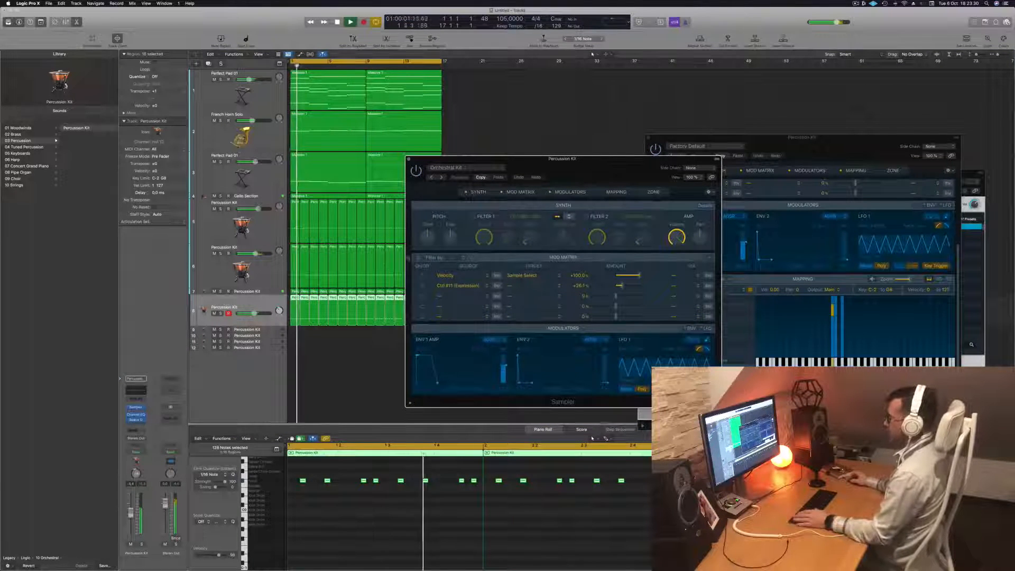
drag(428, 239, 429, 255)
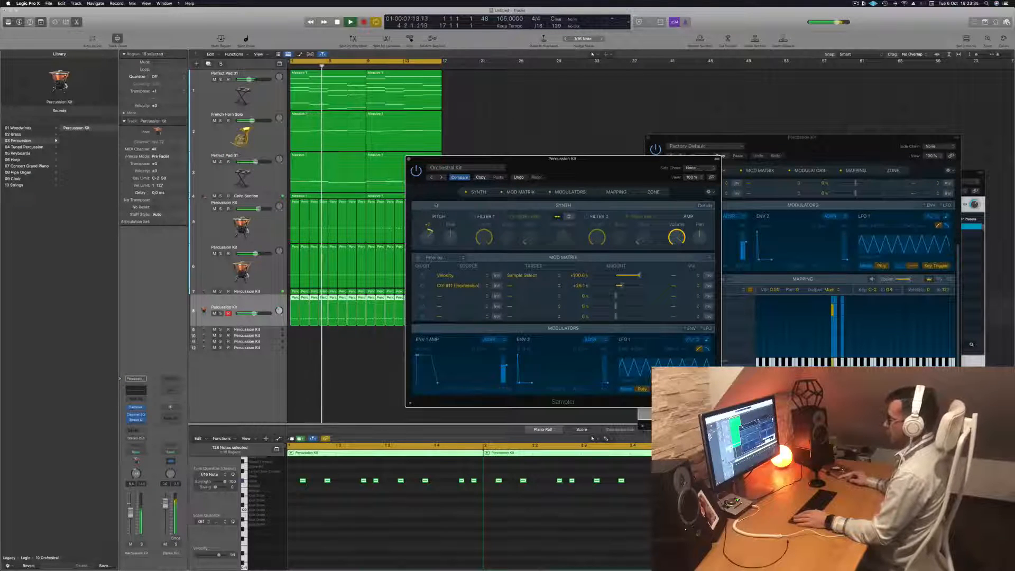
drag(436, 203, 433, 240)
key(Return)
drag(136, 473, 117, 466)
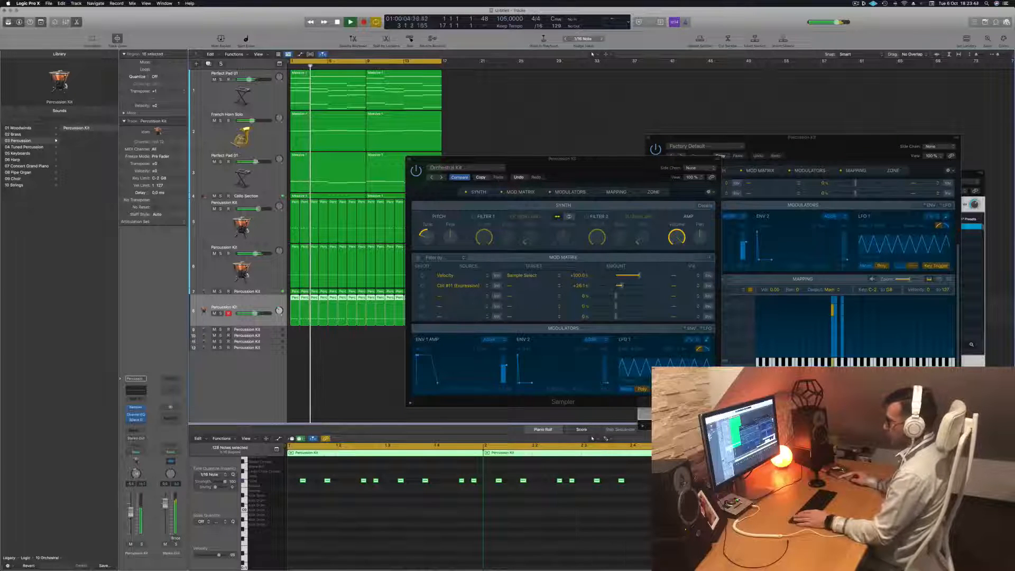
drag(597, 176, 528, 220)
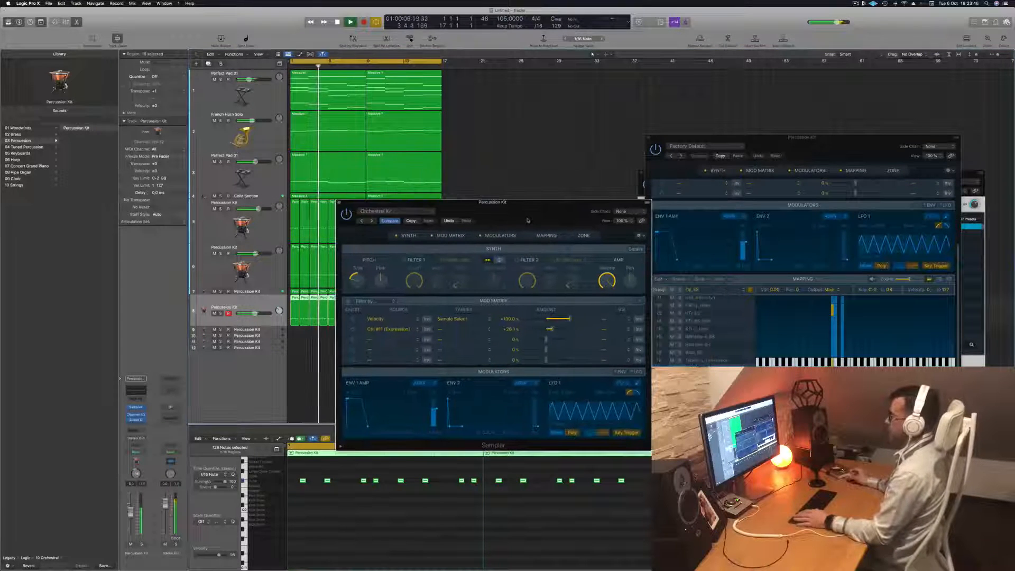
click(340, 202)
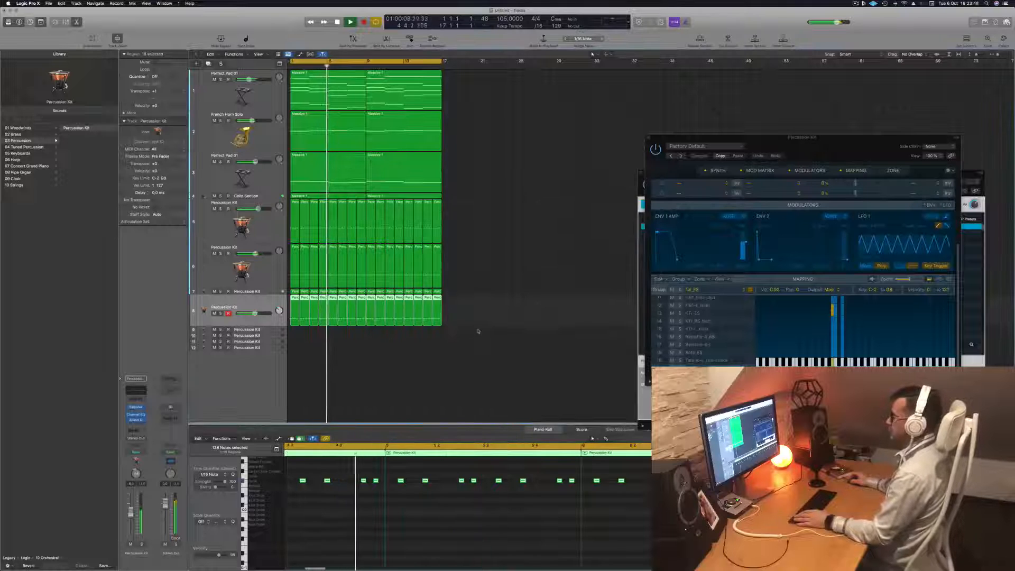
Step: Play back the arrangement and select the first empty Percussion Kit track below the tracks with regions
click(461, 318)
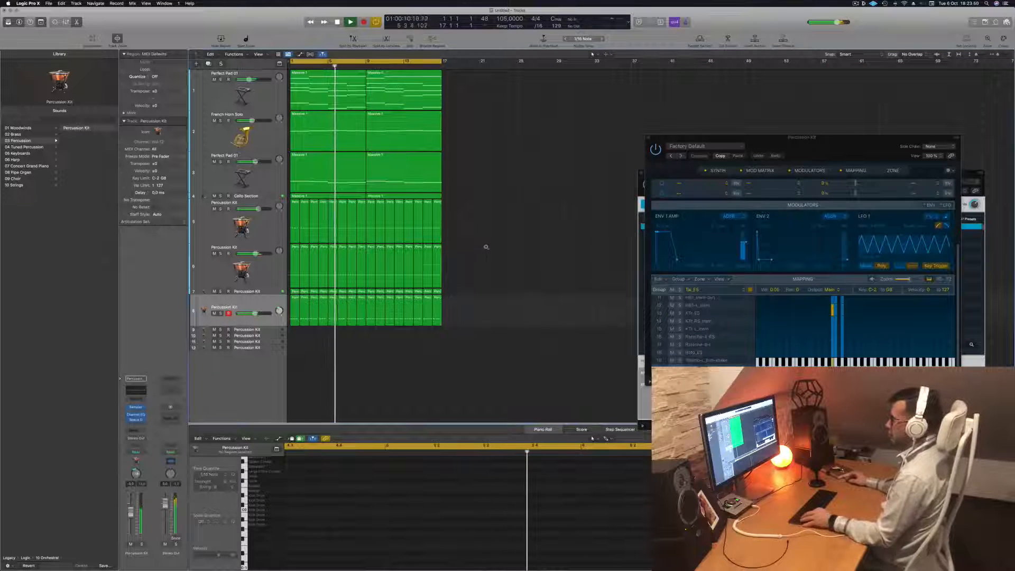
scroll(486, 248, down, 1)
click(856, 4)
click(856, 4)
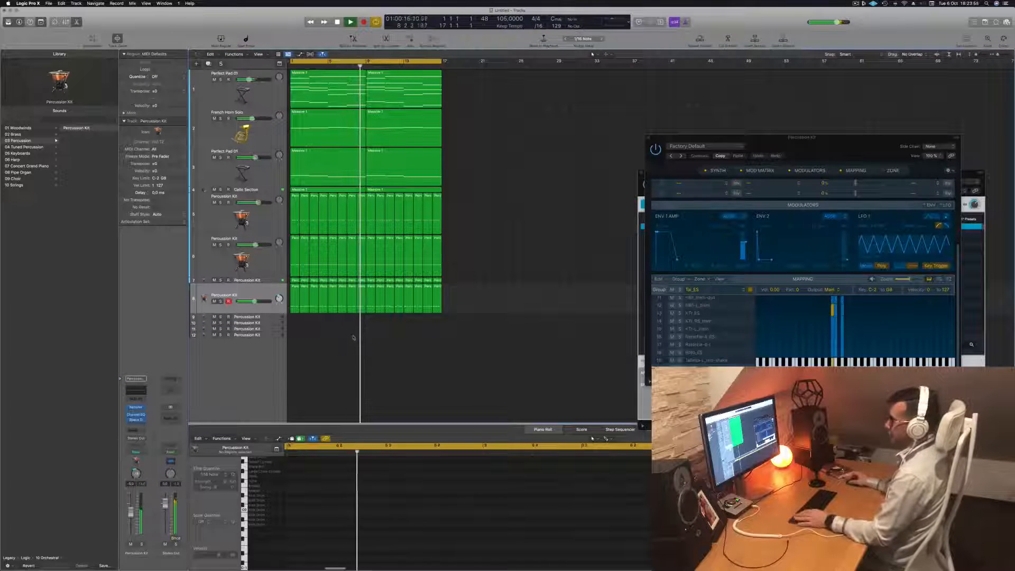
click(258, 292)
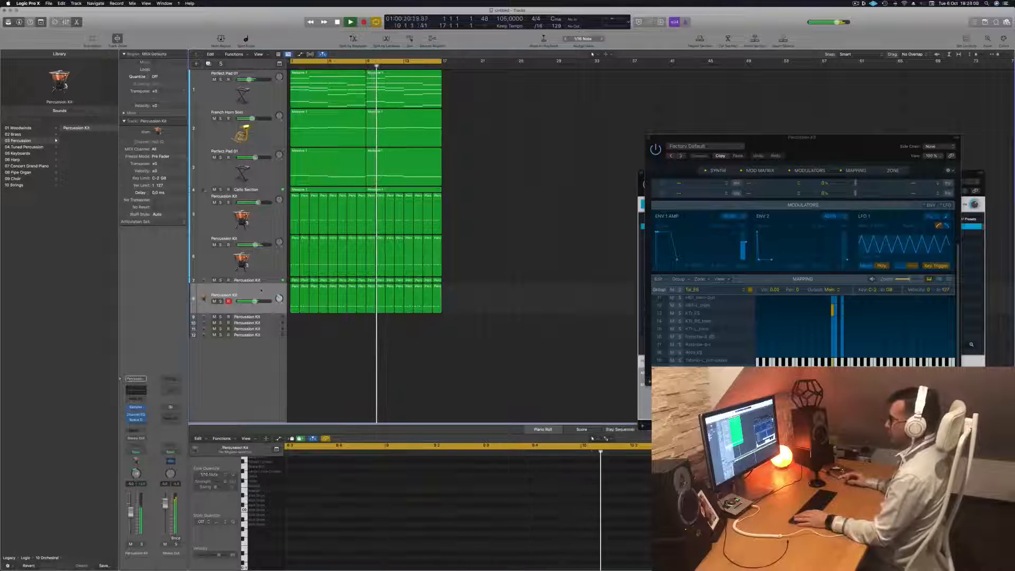
click(267, 318)
key(space)
key(space)
key(space)
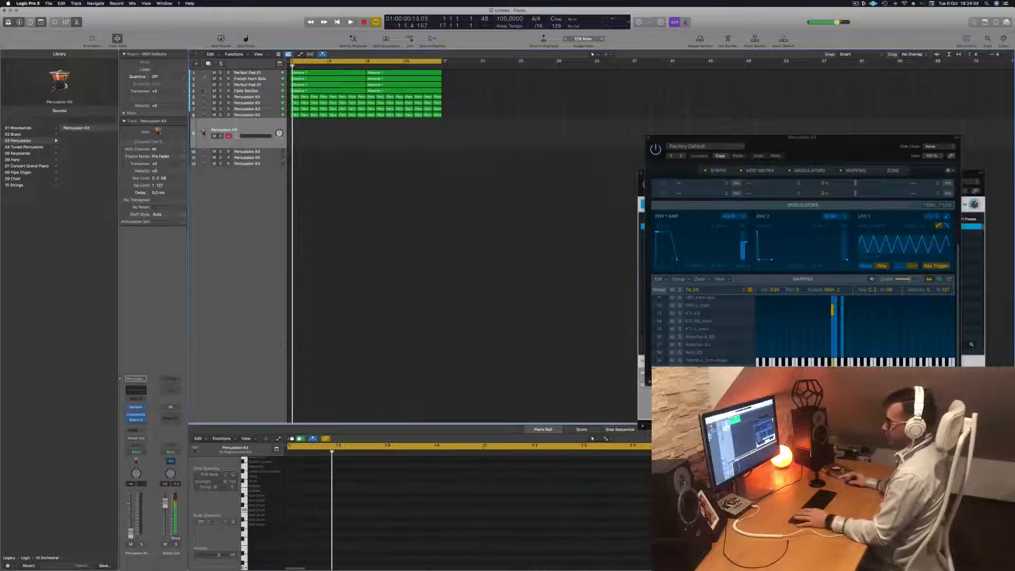
Step: Replace the empty track's instrument with Drum Machine Designer and select its new Empty Kit track
click(135, 452)
click(144, 453)
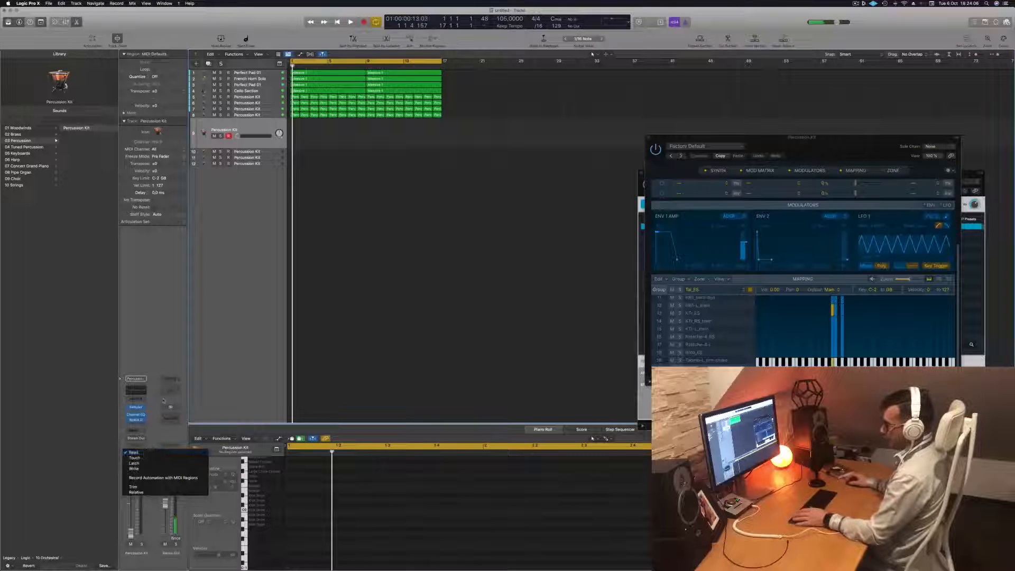
click(136, 391)
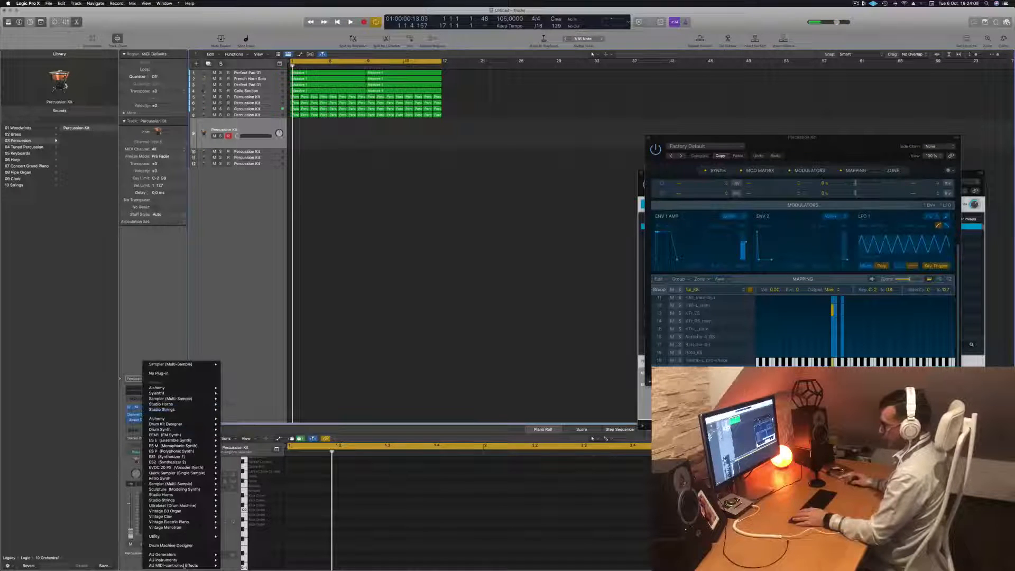
click(187, 545)
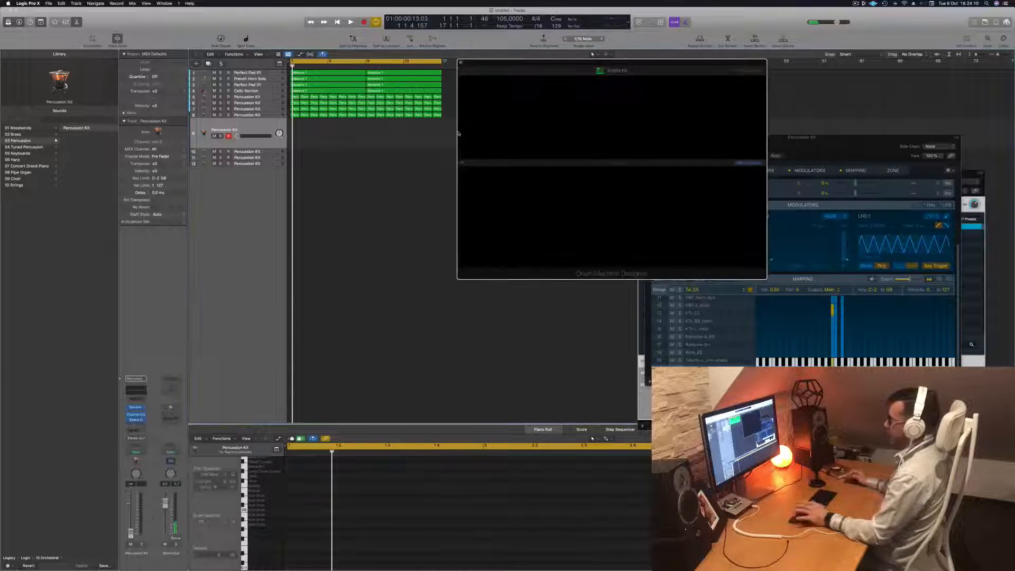
drag(658, 63, 652, 63)
click(241, 130)
click(258, 114)
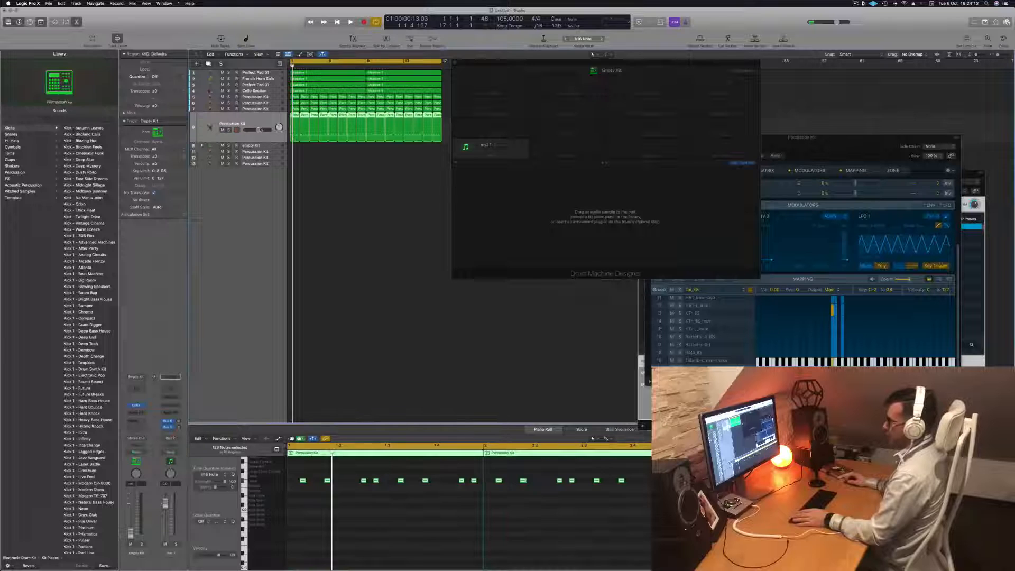
click(264, 146)
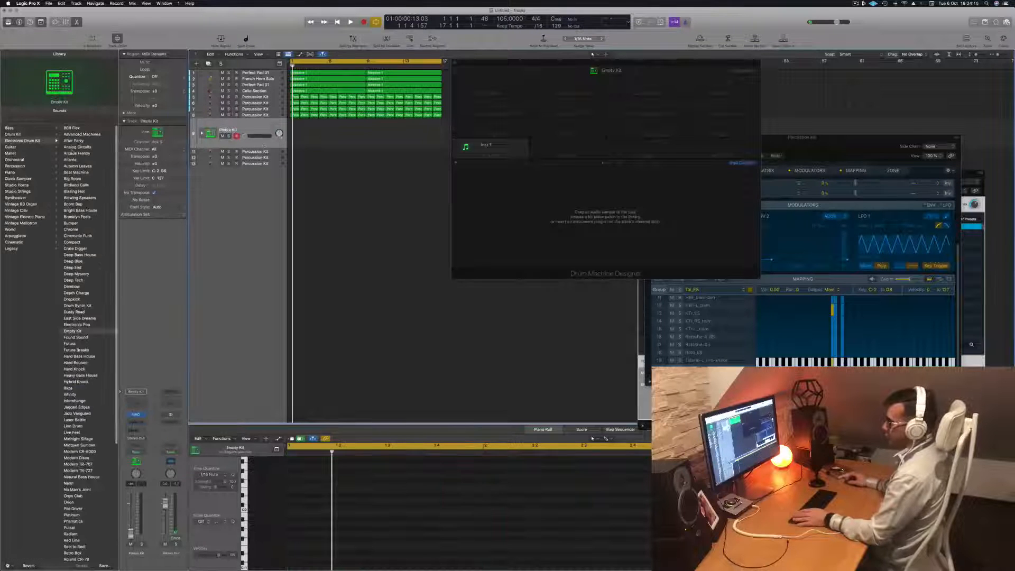
Step: Load the Topaz kit from the Electronic Drum Kit sounds onto the Empty Kit track
scroll(79, 248, down, 10)
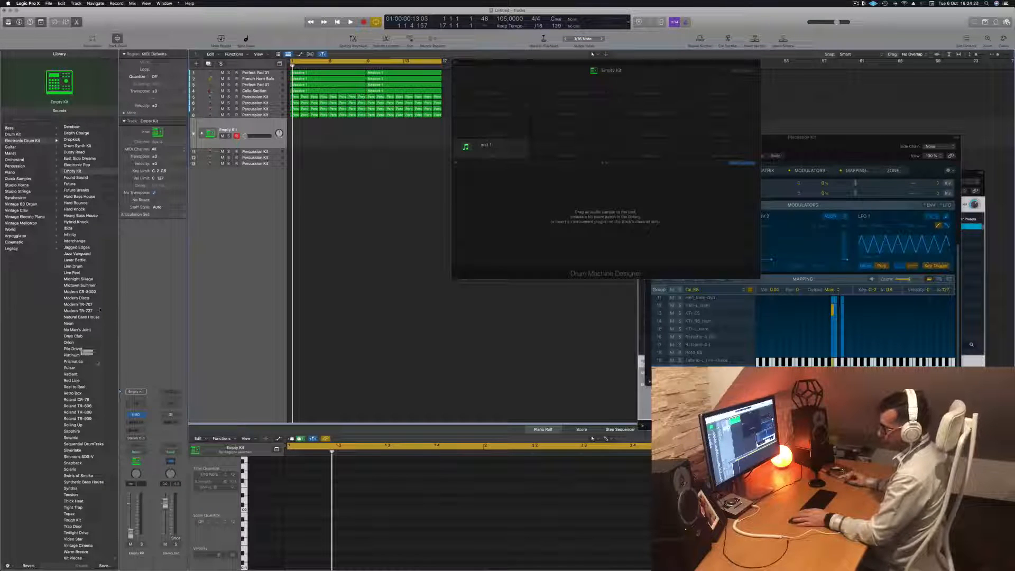
scroll(102, 350, down, 1)
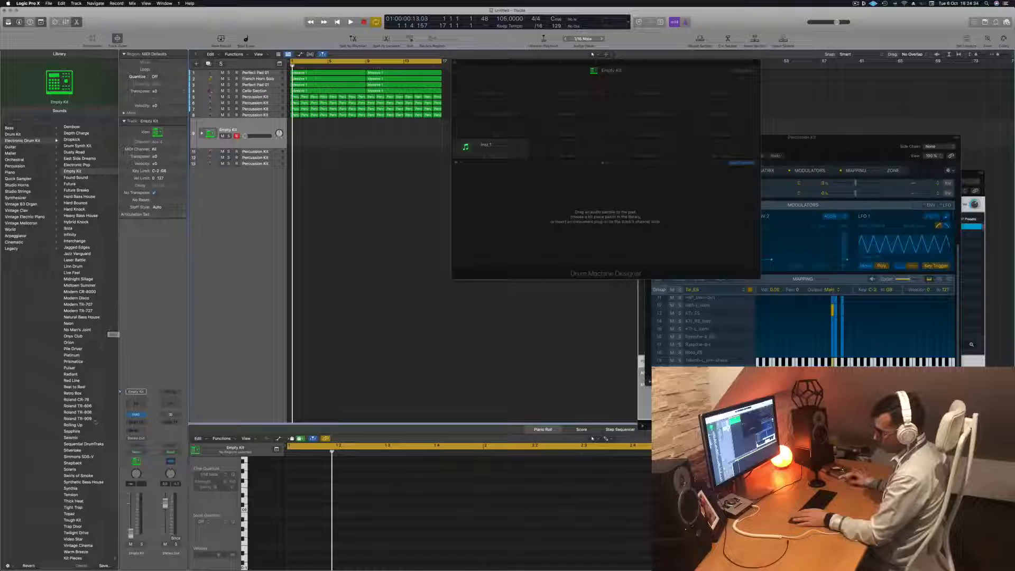
click(80, 532)
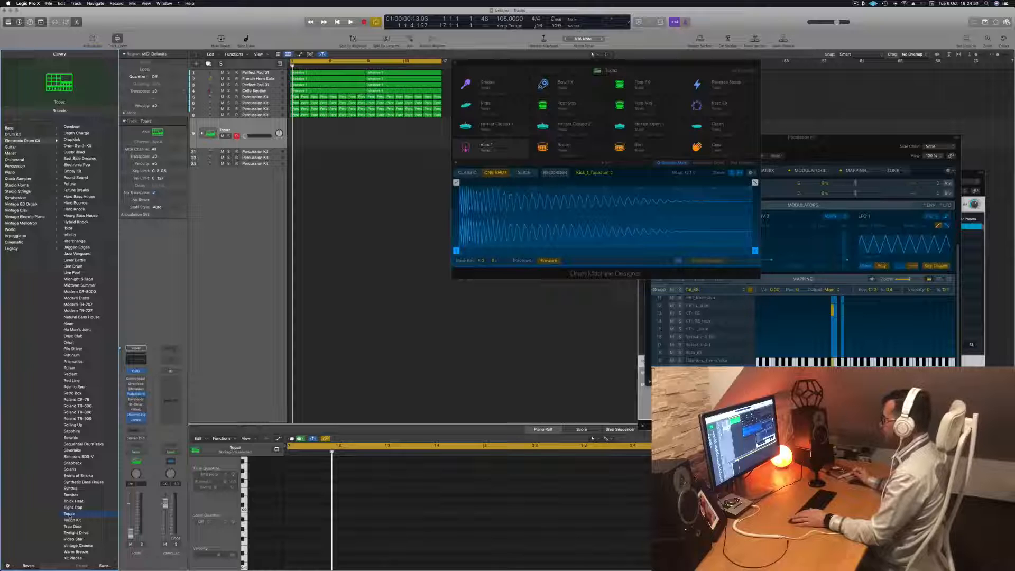
Step: Audition the Tom Sub, Tom Mid and Tom FX pads of the Topaz kit and raise the track's volume
click(543, 106)
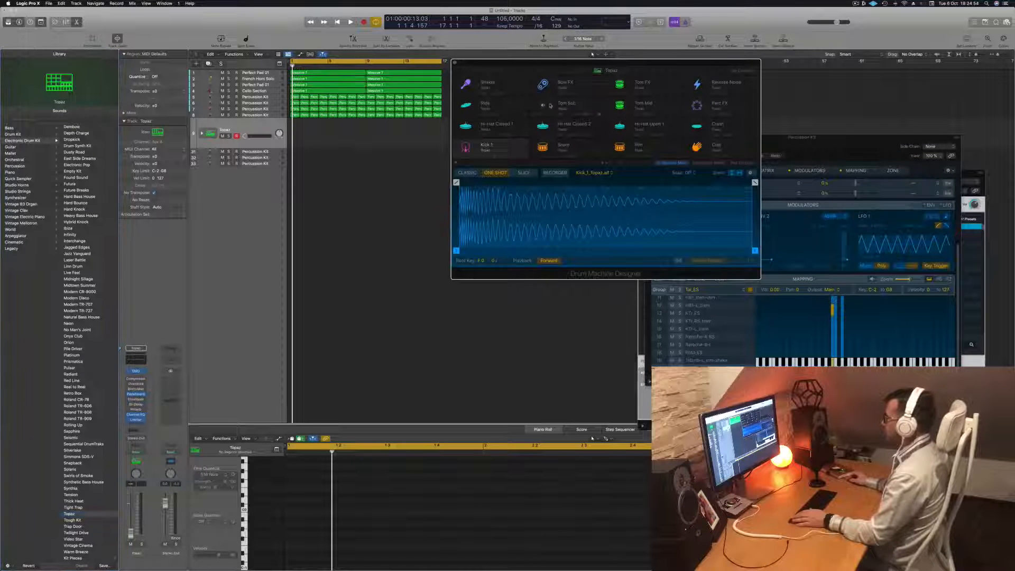
click(543, 105)
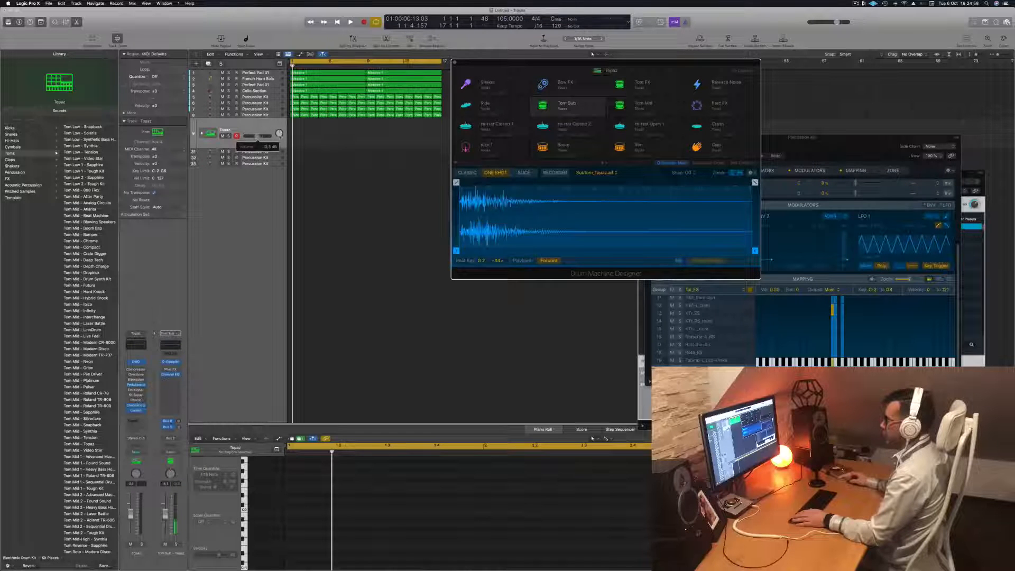
drag(262, 137, 264, 137)
click(543, 105)
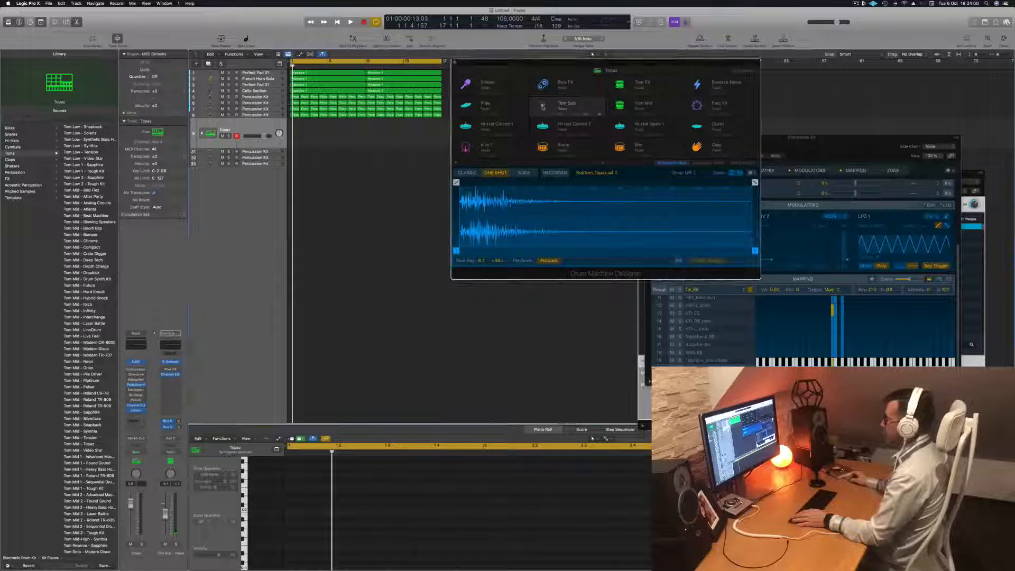
click(619, 105)
click(620, 85)
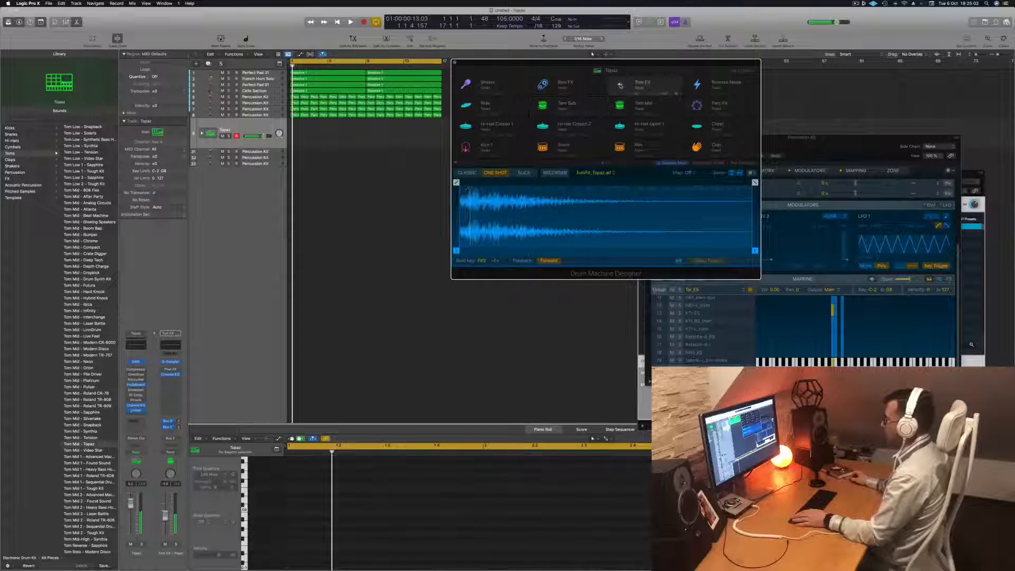
click(543, 106)
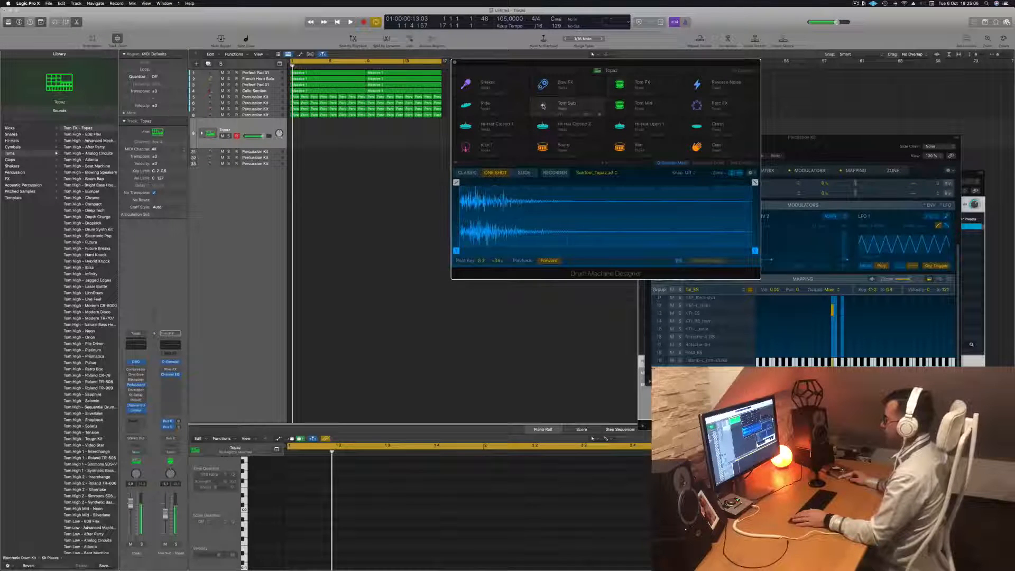
Step: Copy the first percussion region from the track above onto the Topaz track and play it back
key(space)
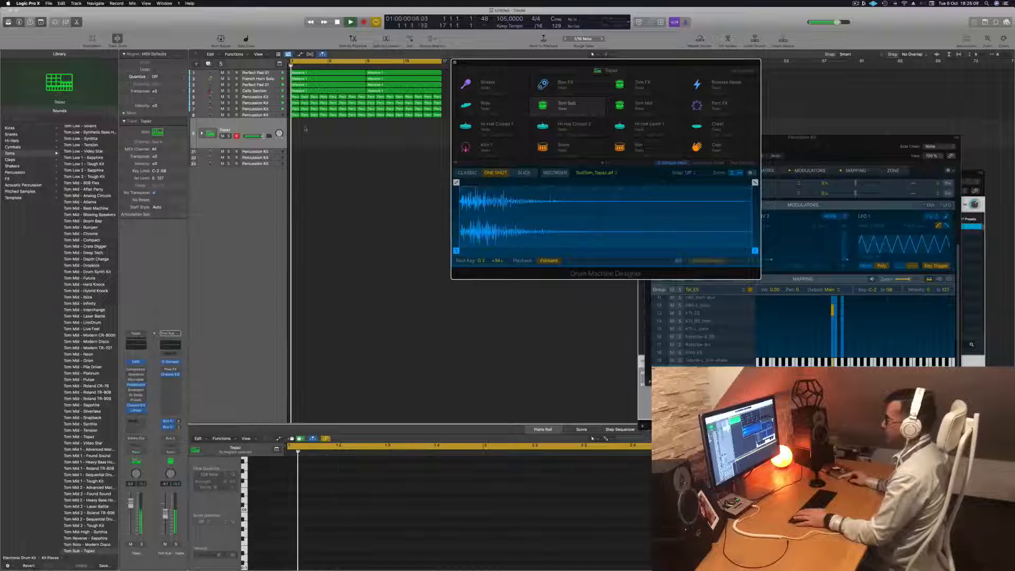
click(295, 115)
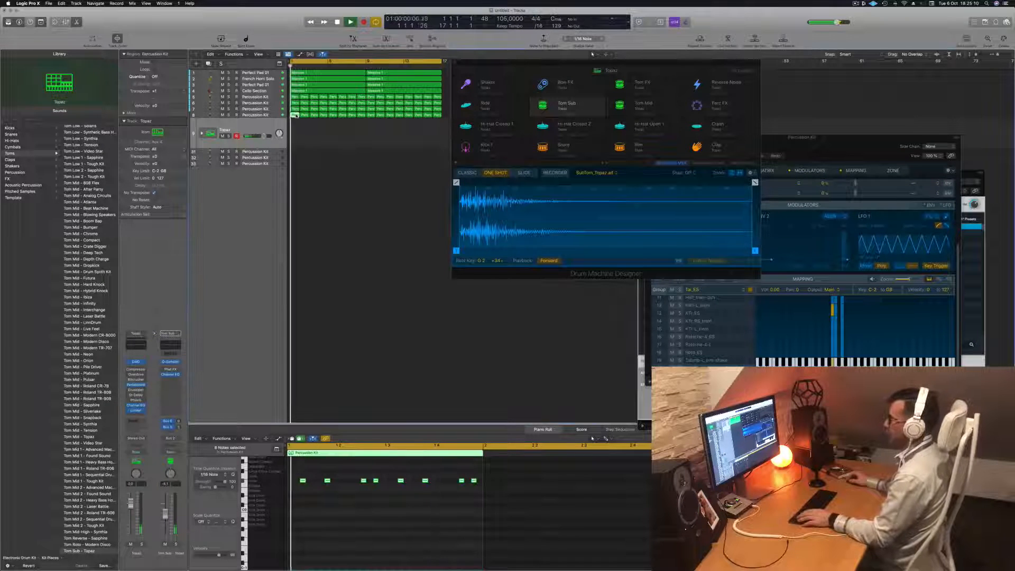
drag(297, 116, 297, 127)
key(space)
key(space)
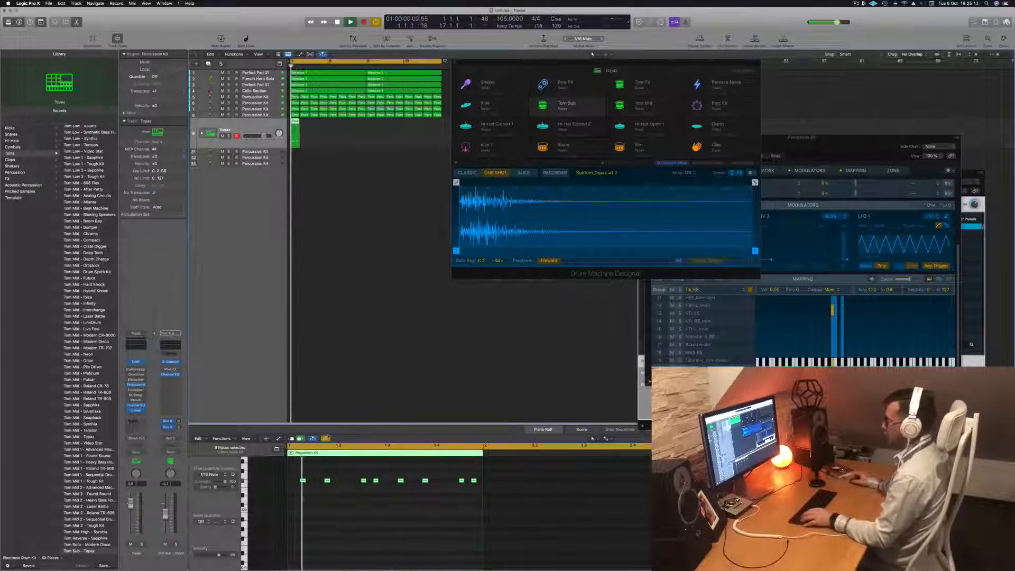
Step: Select all notes of the copied region and transpose them up by semitones into the range of the Topaz kit sounds
scroll(303, 493, up, 3)
scroll(304, 492, left, 3)
scroll(305, 494, up, 5)
click(311, 516)
key(super+a)
key(alt+Up)
key(alt+Up)
key(alt+Up)
key(alt+Up)
key(alt+Up)
key(alt+Up)
key(alt+Up)
key(alt+Up)
key(alt+Up)
key(alt+Up)
key(alt+Up)
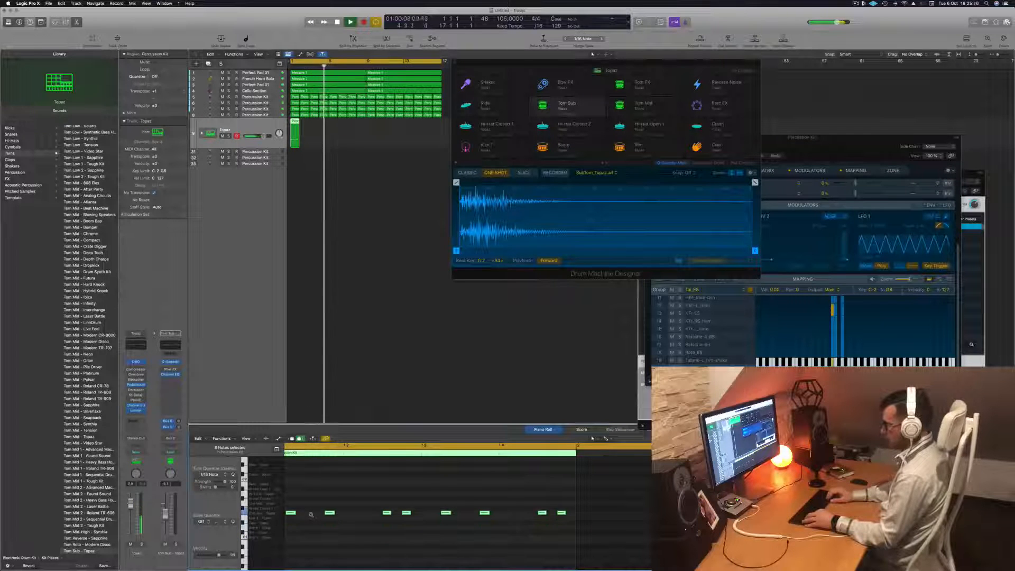
key(alt+Up)
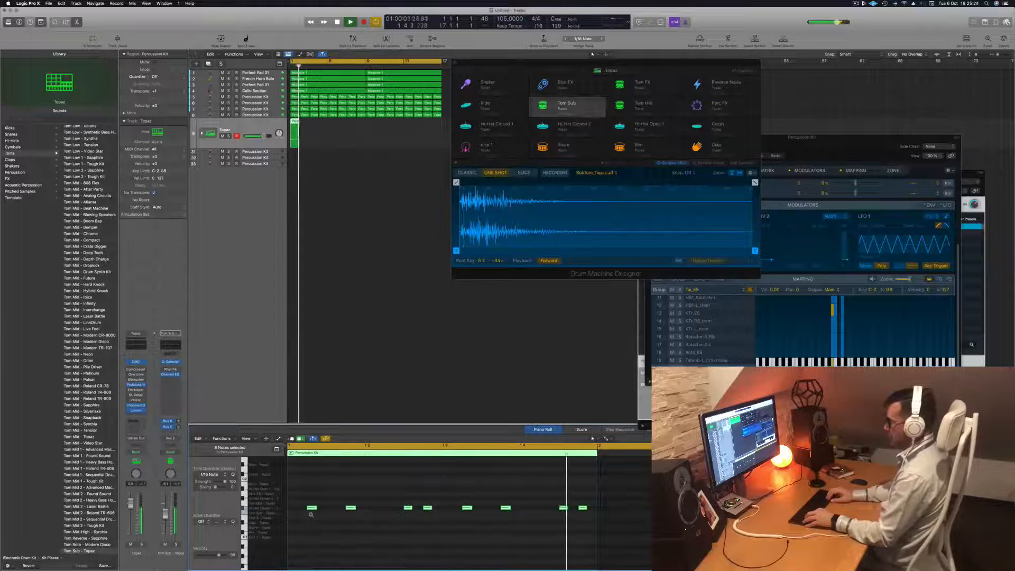
Step: Try the selected notes at higher pitches during playback and move them back down
key(alt+Up)
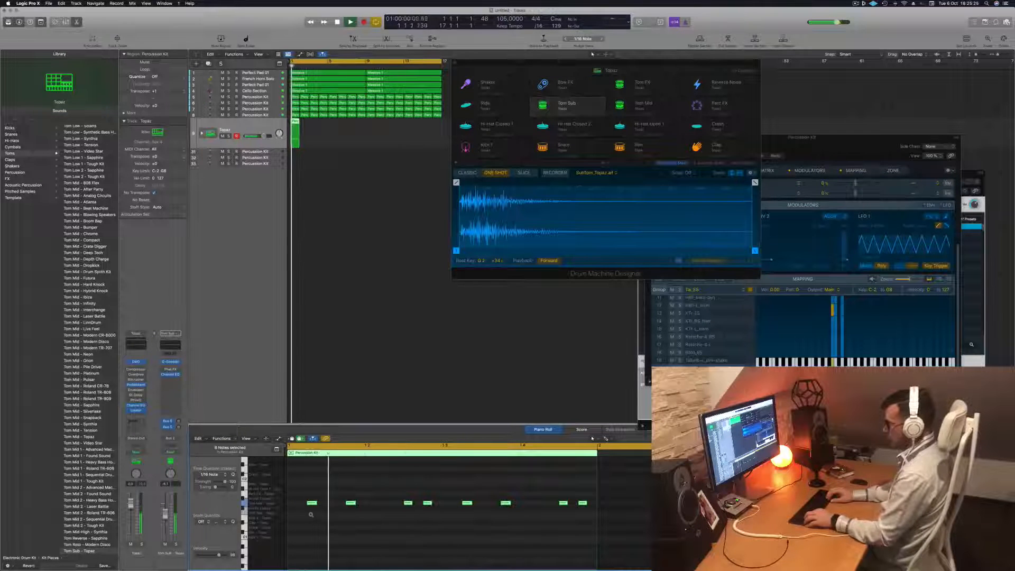
key(alt+Up)
key(alt+Up)
key(alt+Down)
key(alt+Down)
key(space)
key(alt+Down)
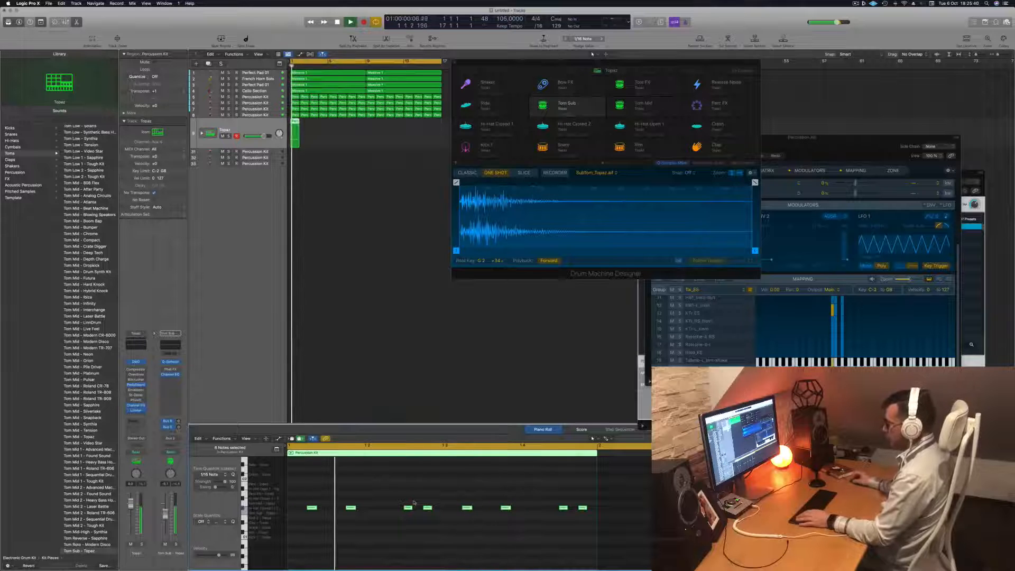
Step: Delete the fourth note of the pattern, then try removing the seventh note and undo that removal
click(430, 507)
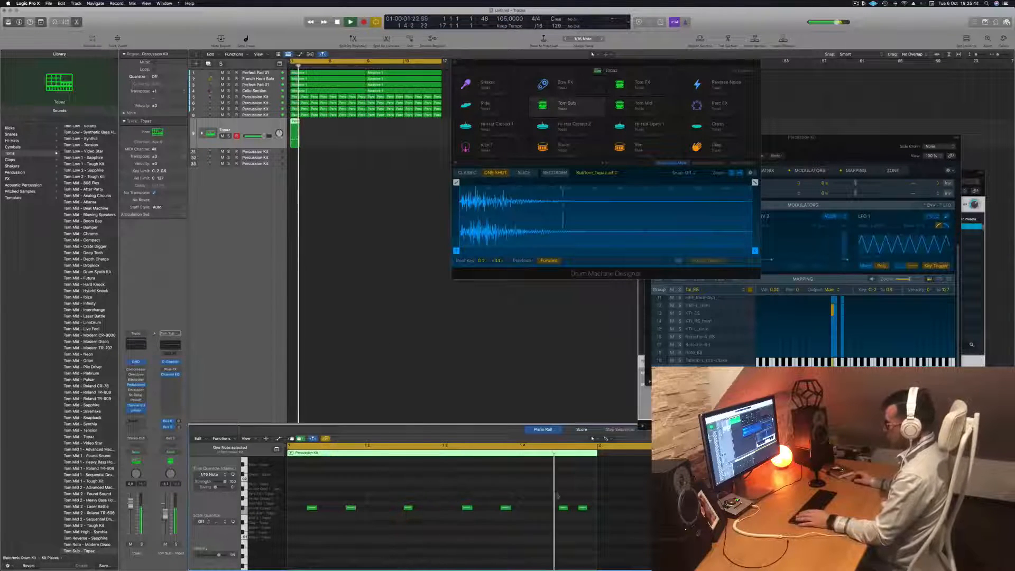
drag(551, 494, 564, 519)
key(Delete)
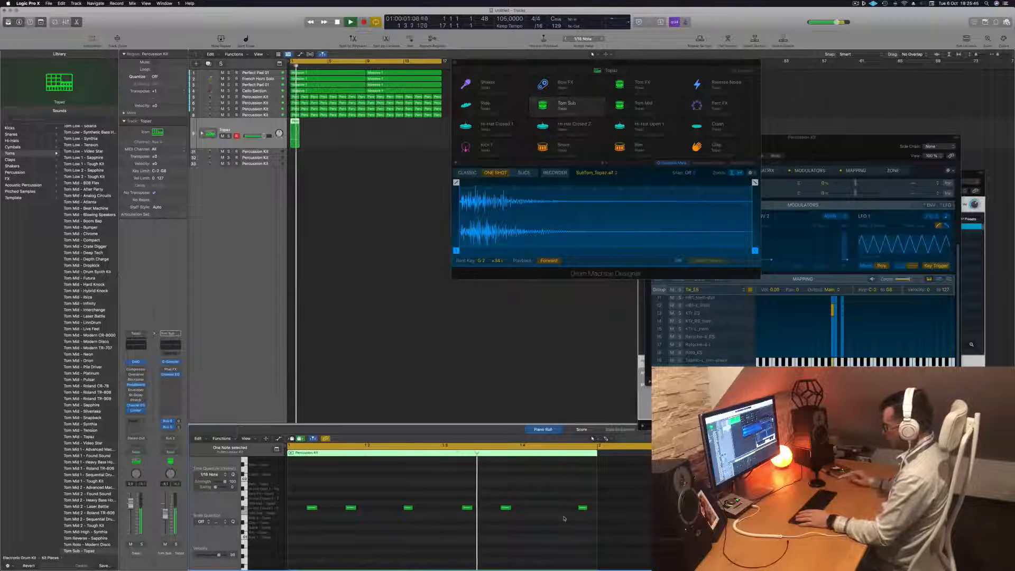
key(space)
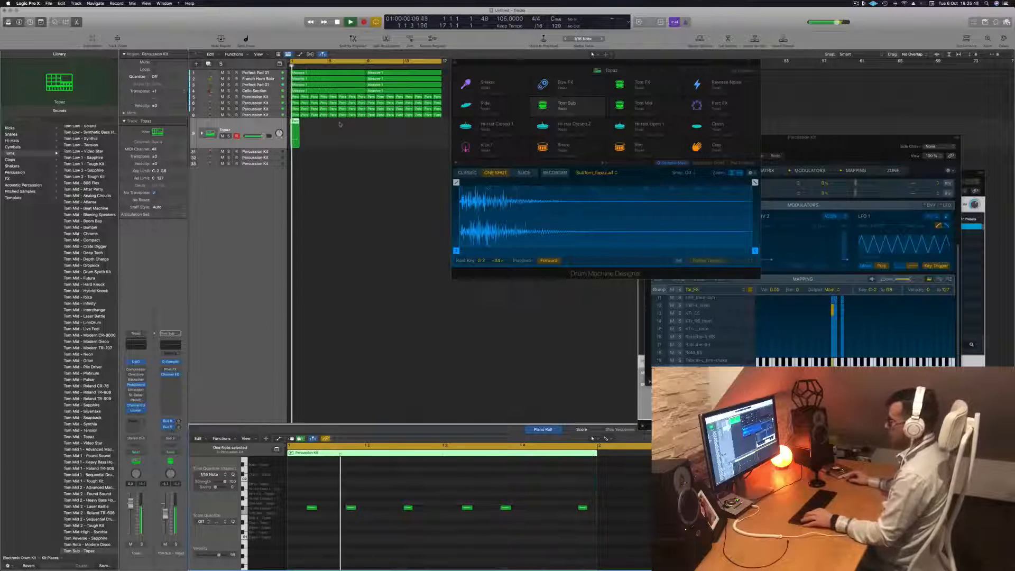
key(super+z)
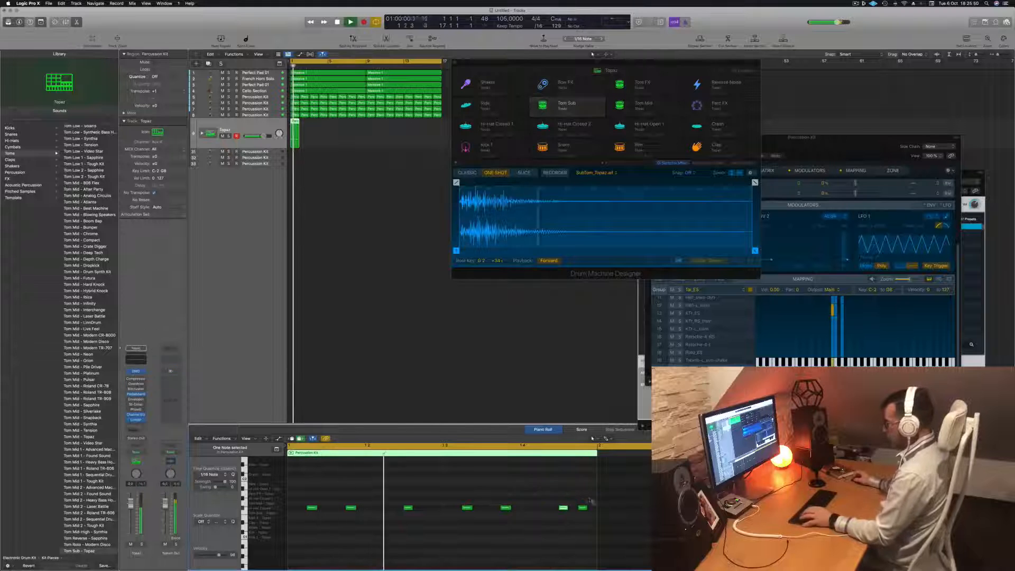
Step: Delete the last note of the pattern and play the shortened rhythm back
key(space)
click(582, 508)
key(Delete)
key(space)
key(space)
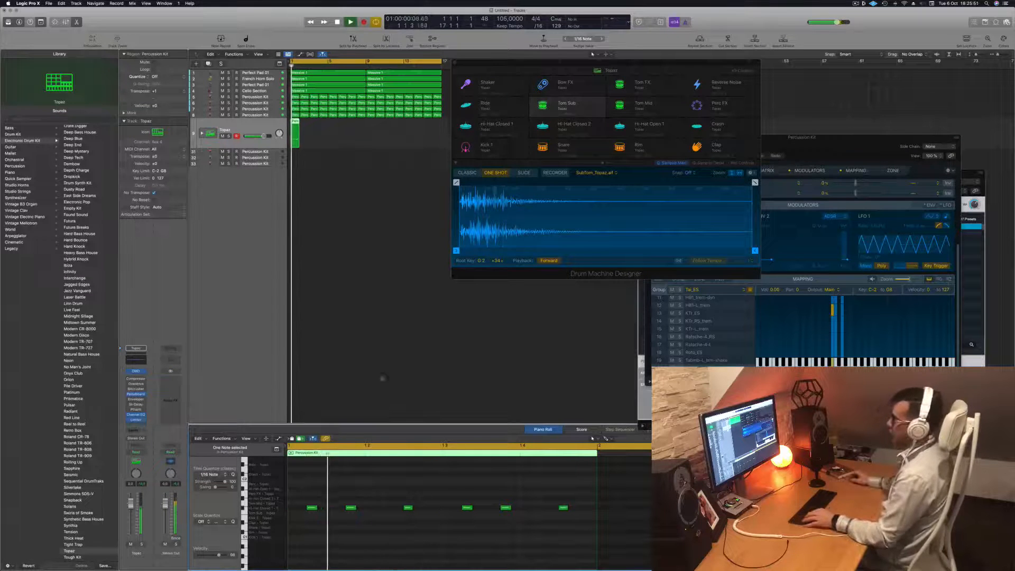
key(space)
key(space)
Step: Copy the Topaz region into the second bar and move both regions onto the kit's Tom Mid subtrack
drag(295, 123, 307, 123)
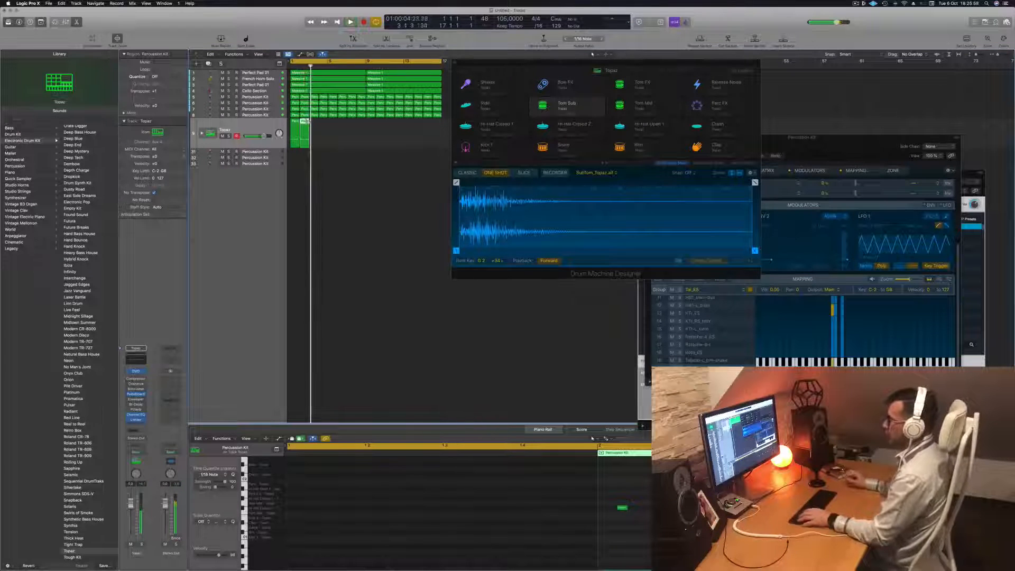
click(202, 133)
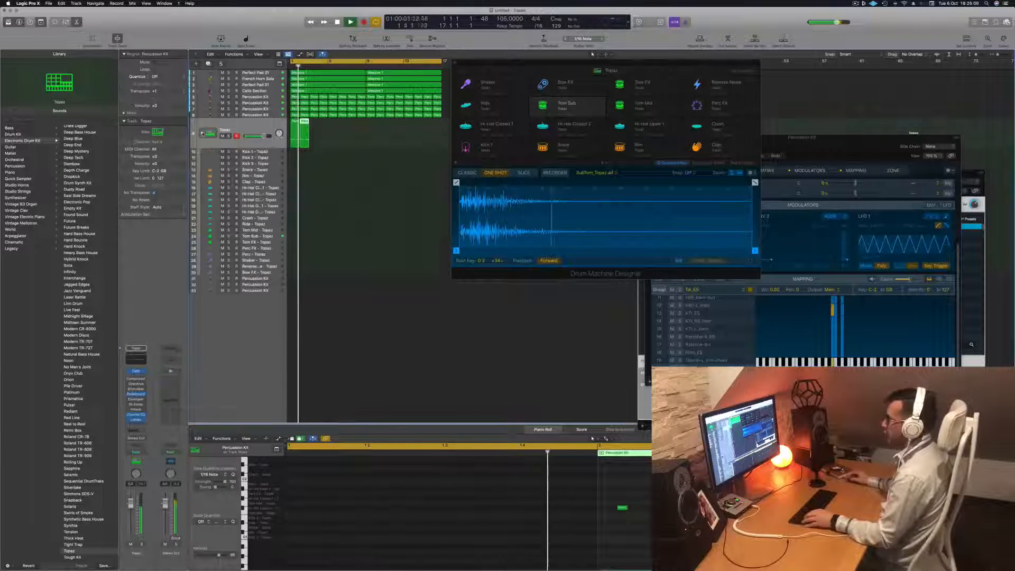
drag(339, 133, 293, 231)
key(space)
key(space)
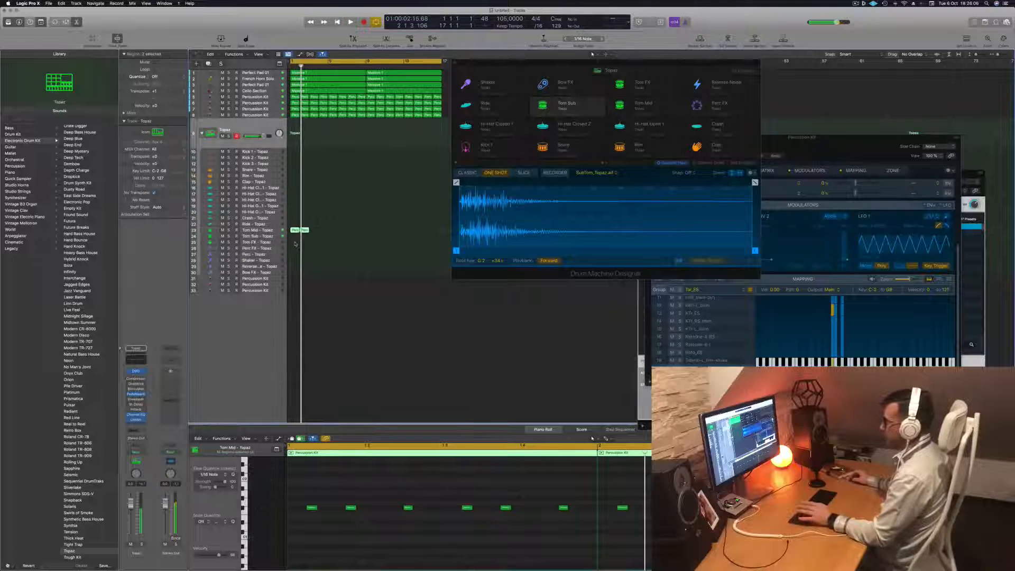
Step: Select all the notes in both Tom Mid regions and shift them to a higher pitch while auditioning them
scroll(367, 517, left, 1)
click(365, 498)
key(super+a)
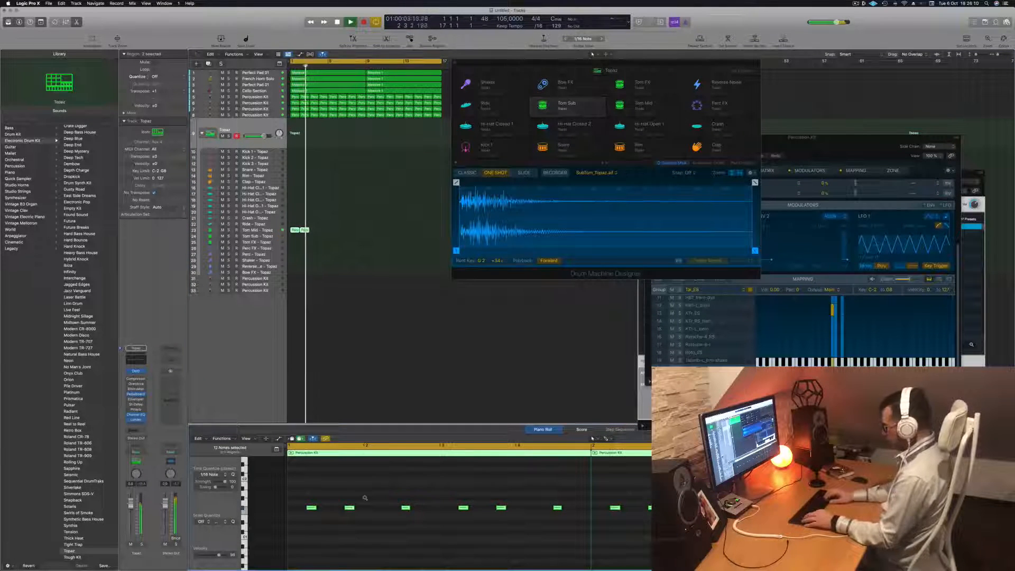
scroll(370, 511, up, 5)
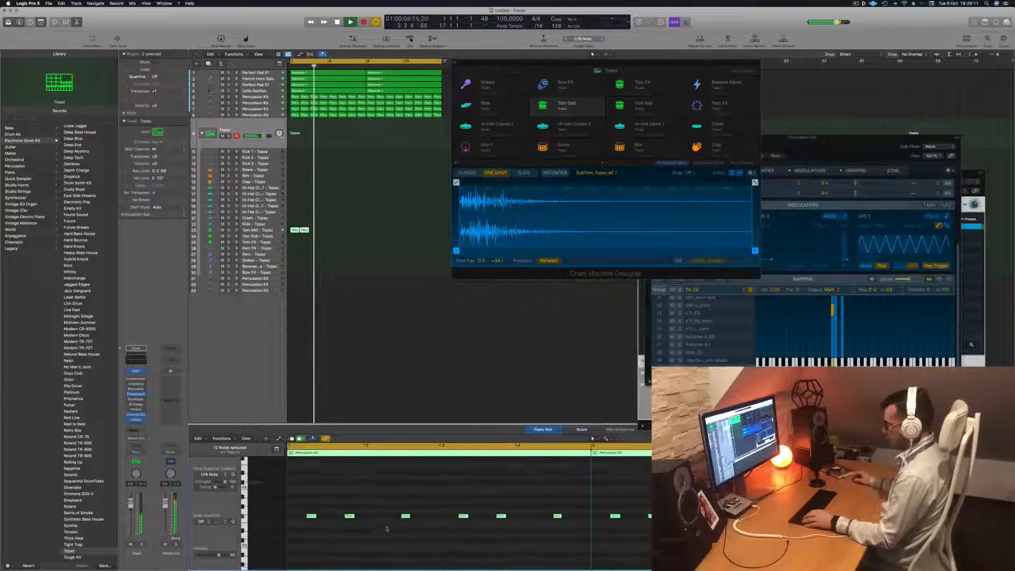
scroll(386, 527, down, 3)
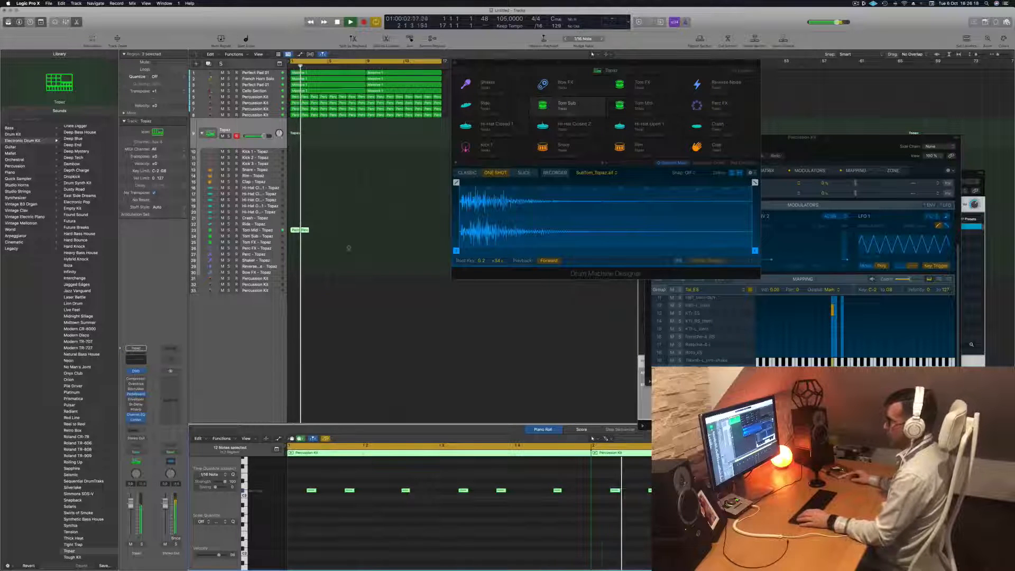
key(space)
key(space)
Step: Move both regions from Tom Mid onto the Tom Sub subtrack, then select that subtrack and toggle its solo during playback
drag(329, 227, 295, 231)
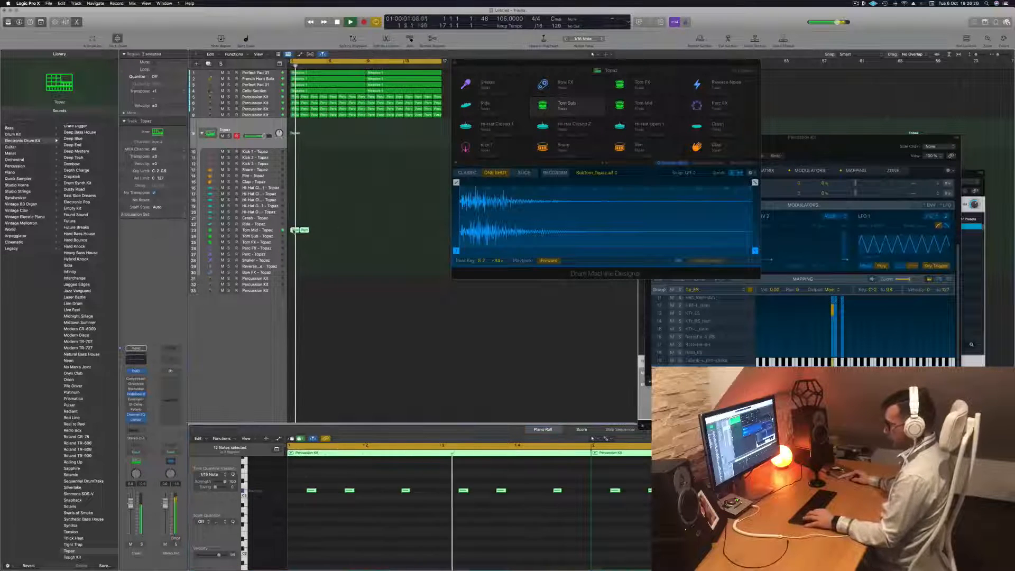
key(super+z)
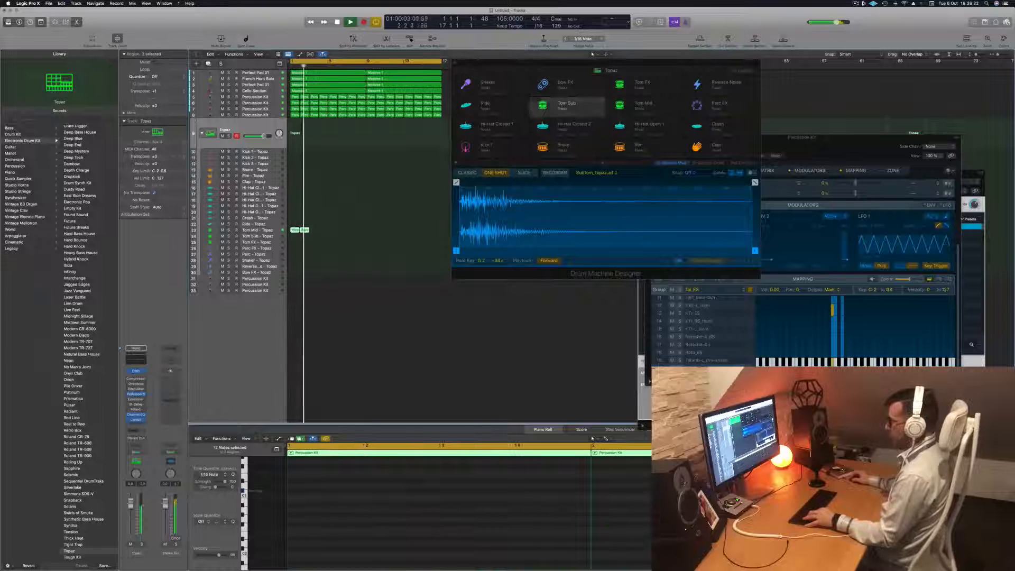
drag(299, 230, 295, 239)
key(space)
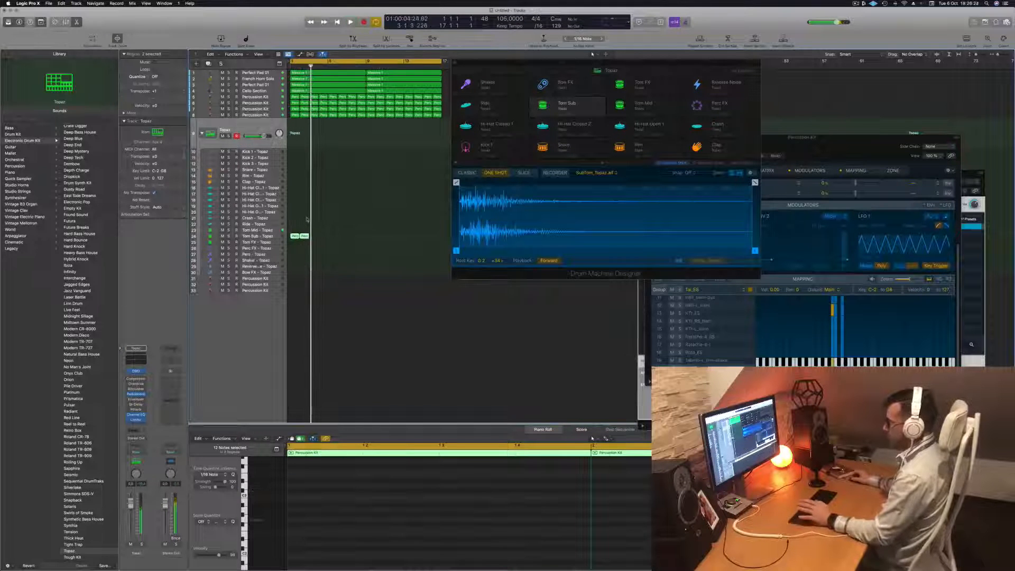
click(256, 237)
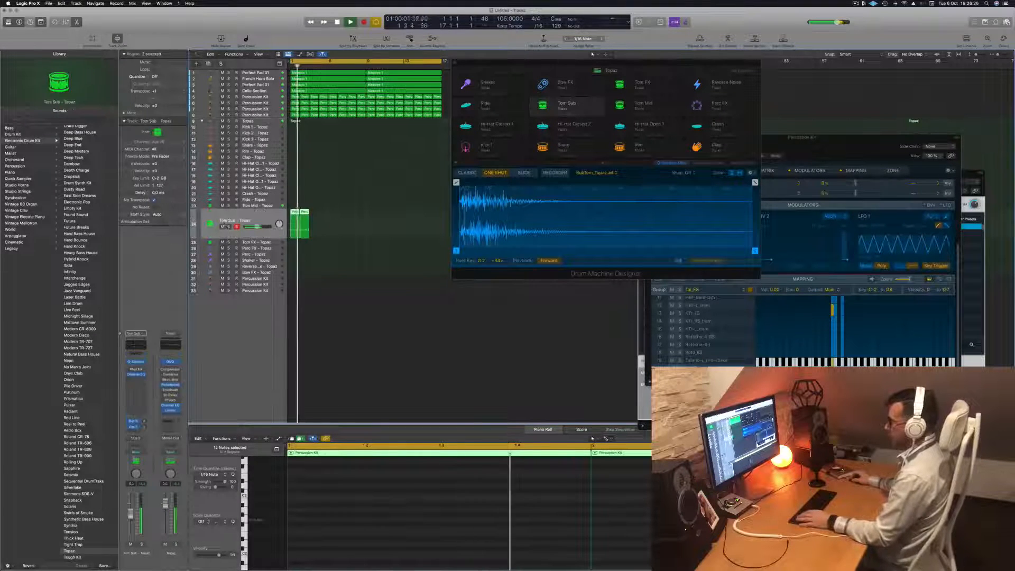
click(229, 227)
key(s)
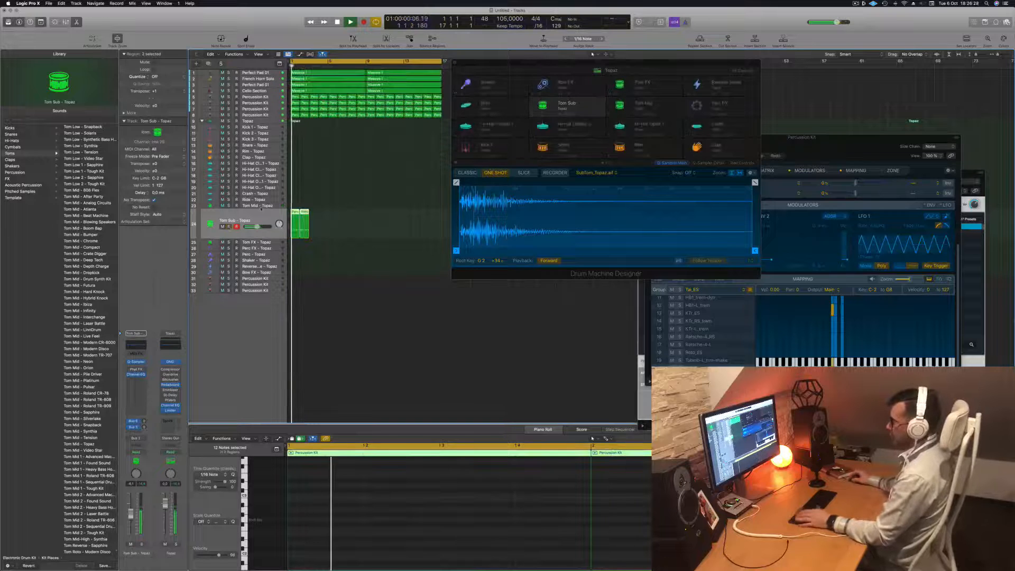
Step: Copy the Tom Sub regions repeatedly to fill bars 1 to 16, and move the Drum Machine Designer window off the arrangement
drag(310, 216, 338, 219)
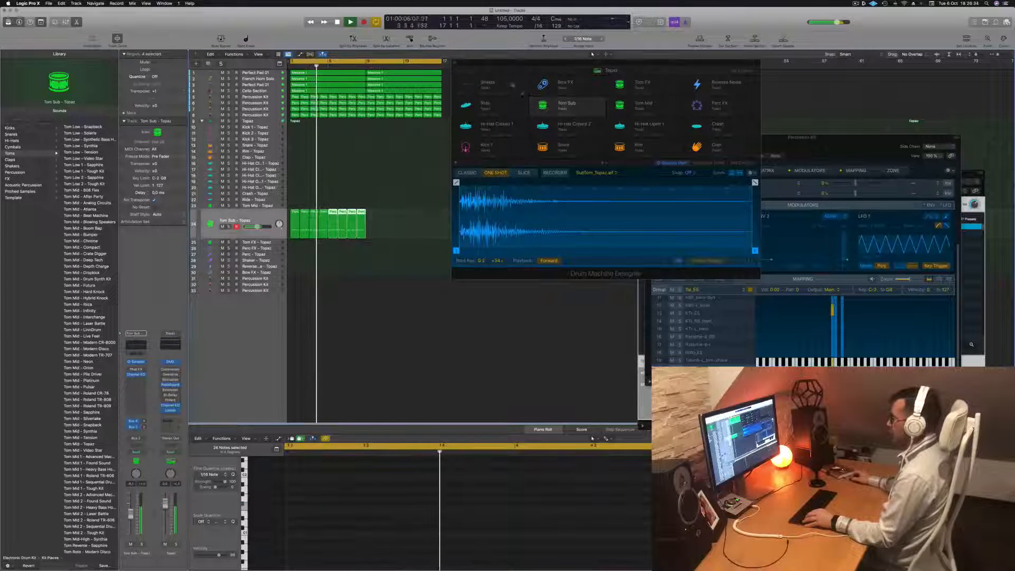
drag(518, 63, 747, 116)
key(Return)
drag(390, 206, 371, 217)
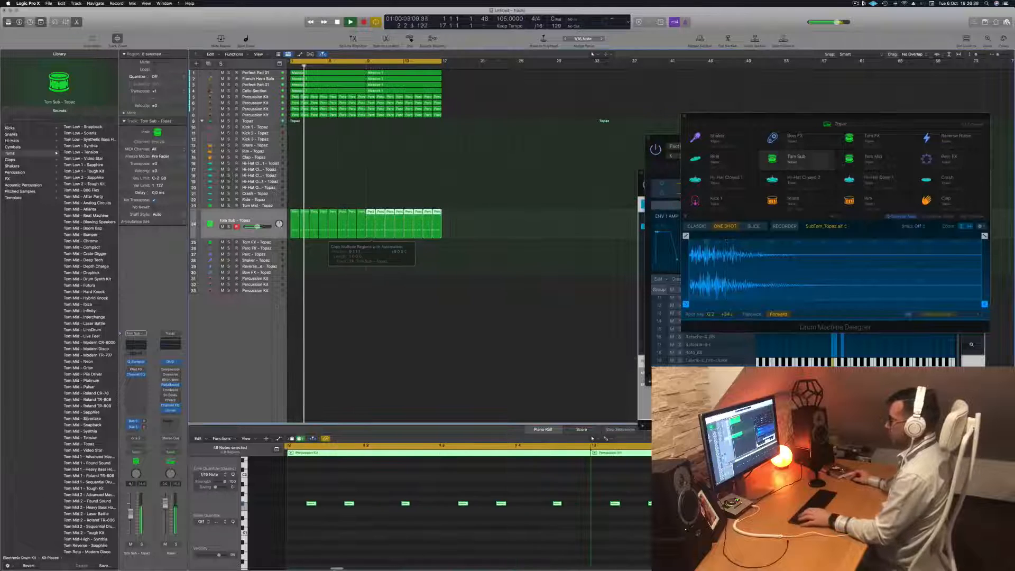
Step: Select every note in the Tom Sub regions, raise them by an octave, and move the Drum Machine Designer window further aside
click(265, 223)
click(374, 532)
key(super+a)
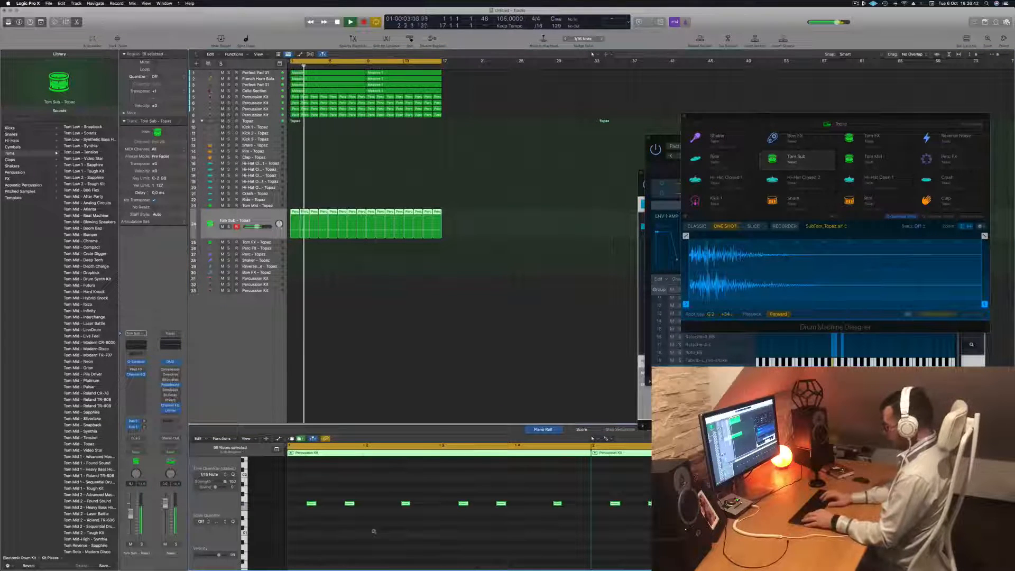
key(alt+shift+Up)
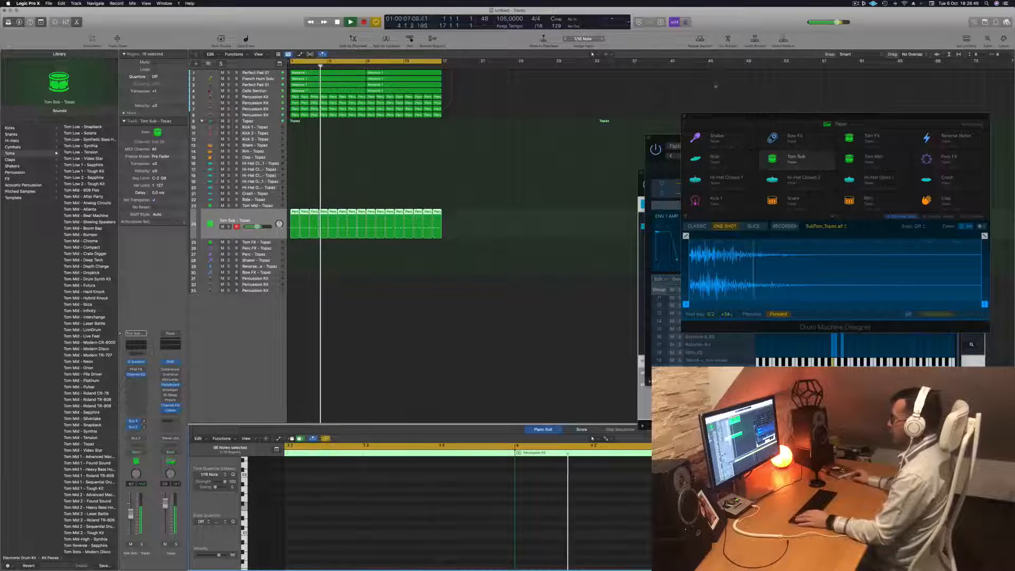
drag(768, 116, 813, 101)
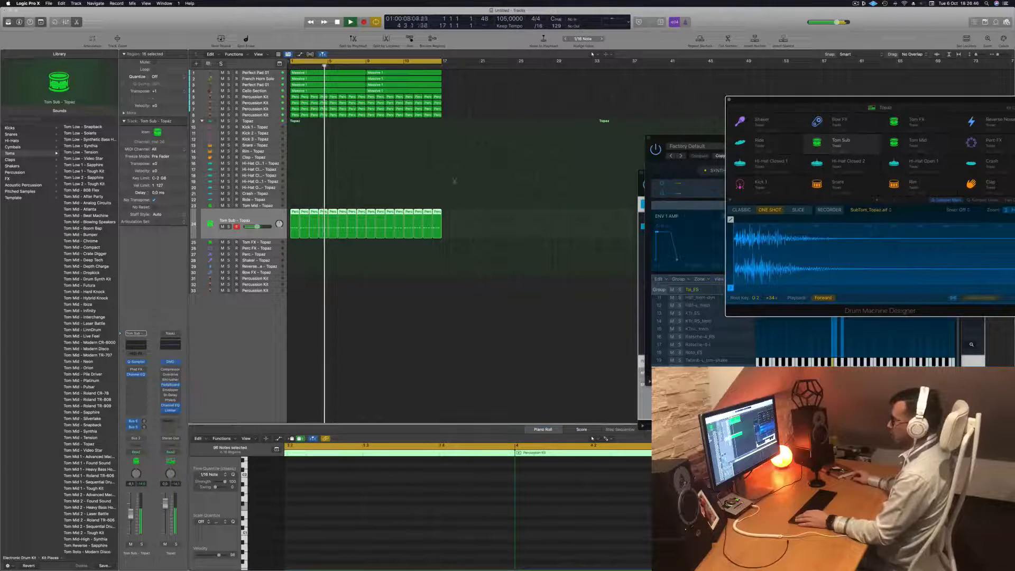
Step: Listen to the Tom Sub layer soloed and within the full mix, then clear the region selection
click(229, 227)
click(230, 227)
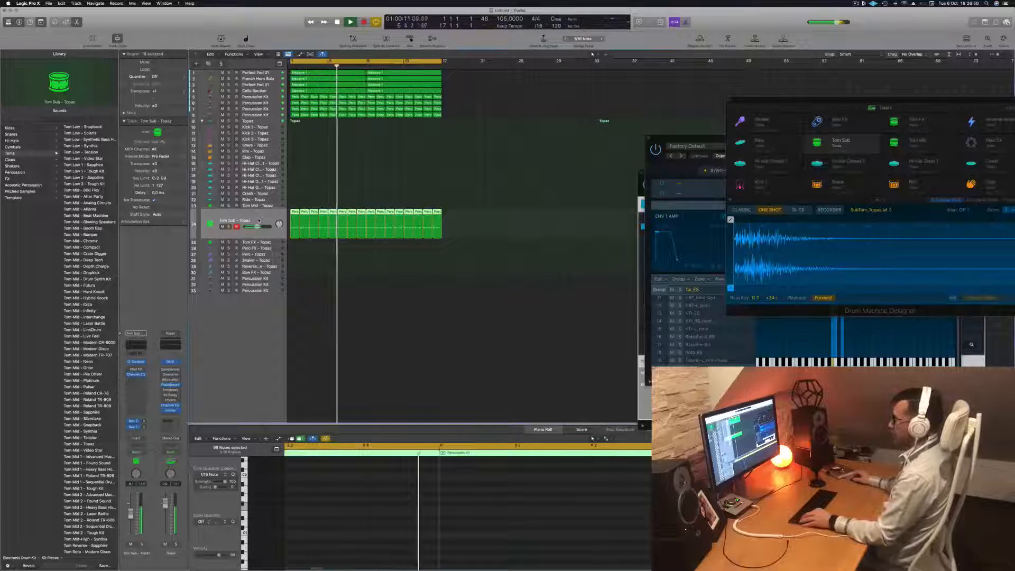
key(super+Left)
key(super+Left)
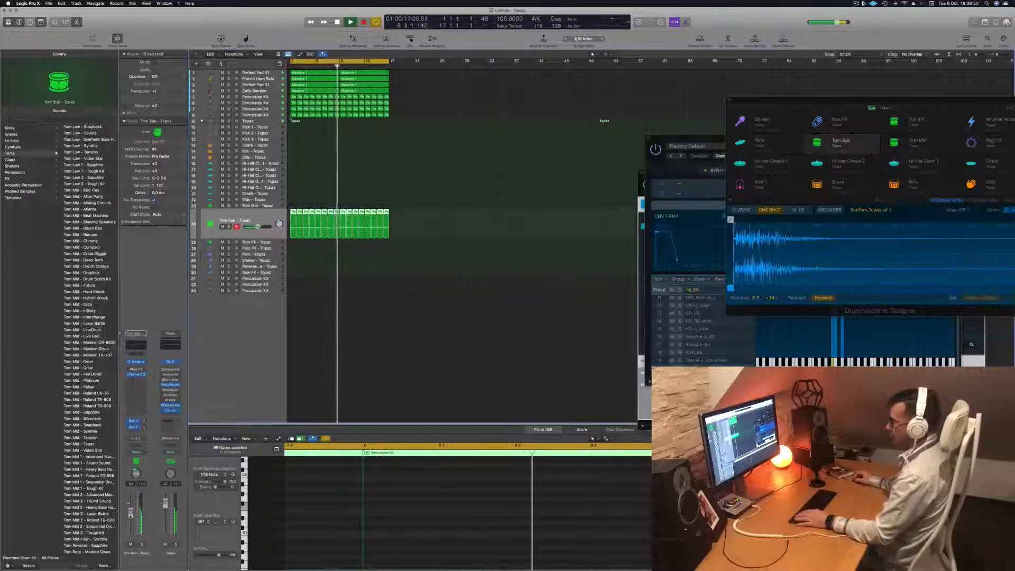
click(312, 170)
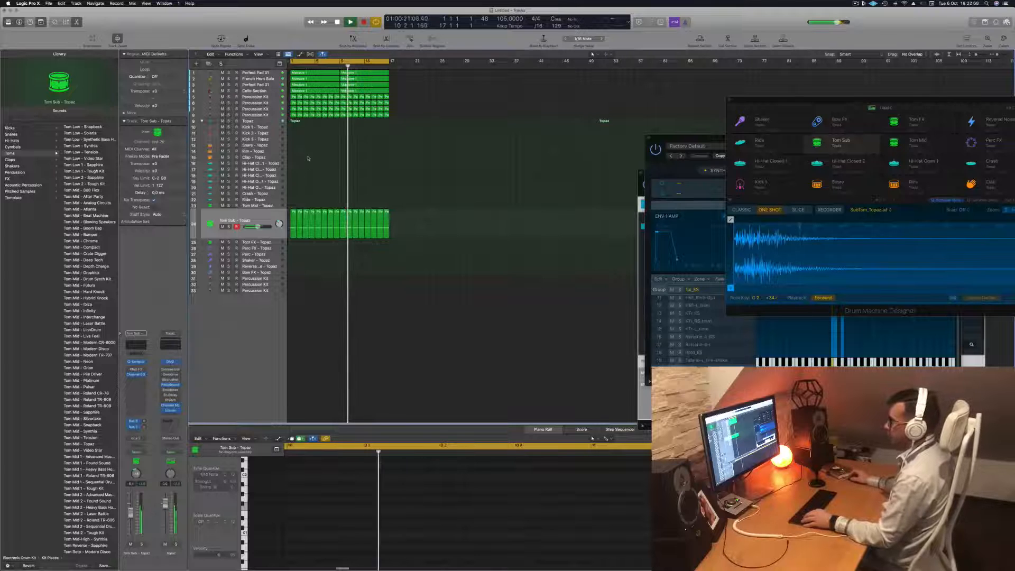
Step: Examine the note patterns of the orchestral Percussion Kit tracks to find one for another electronic layer
click(293, 115)
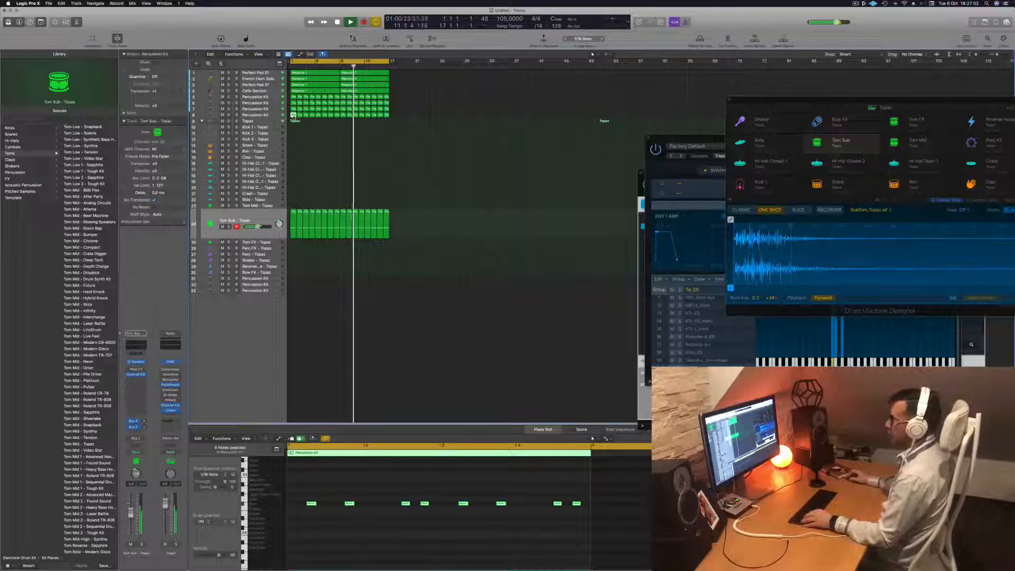
click(294, 97)
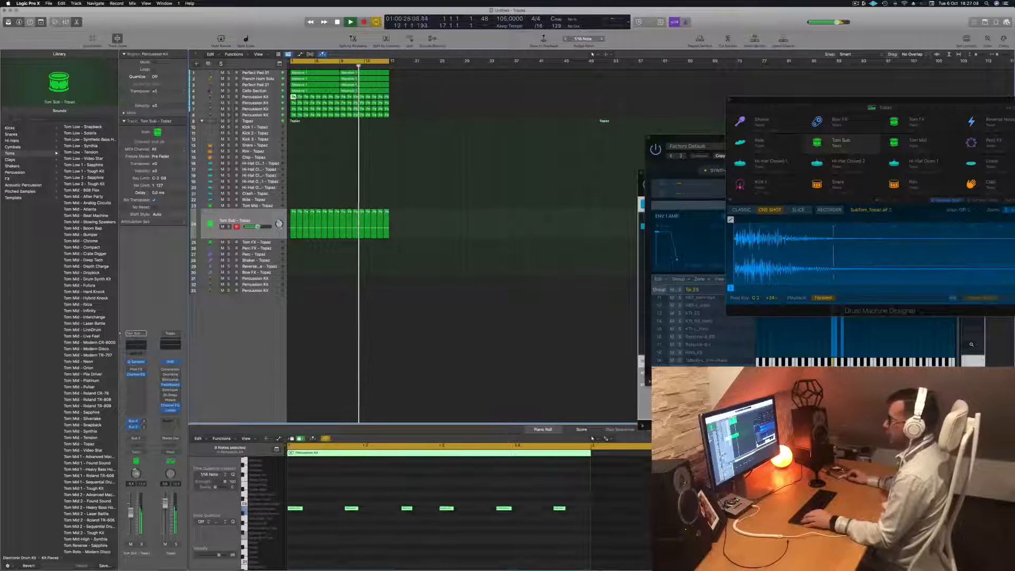
click(276, 103)
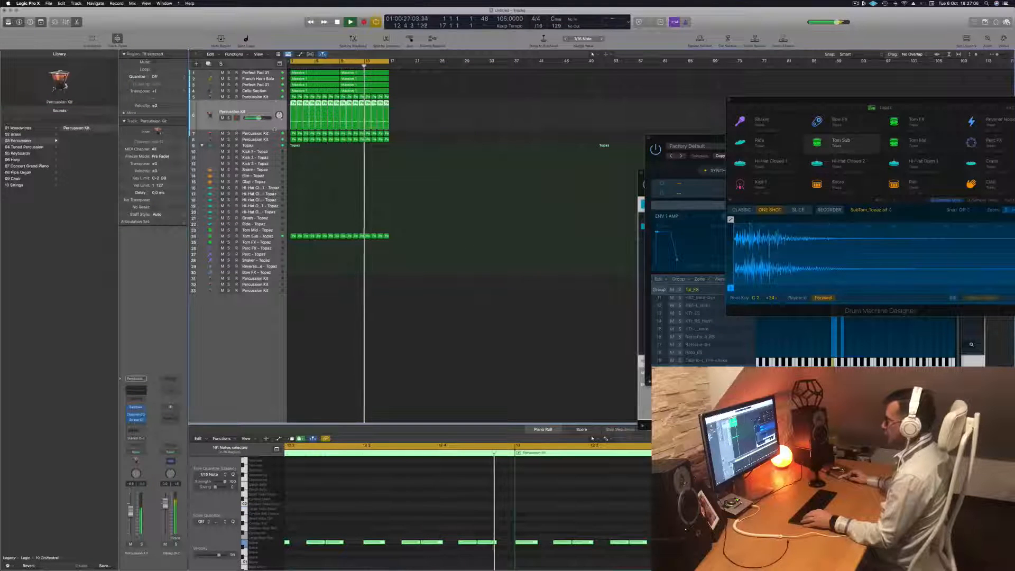
click(456, 157)
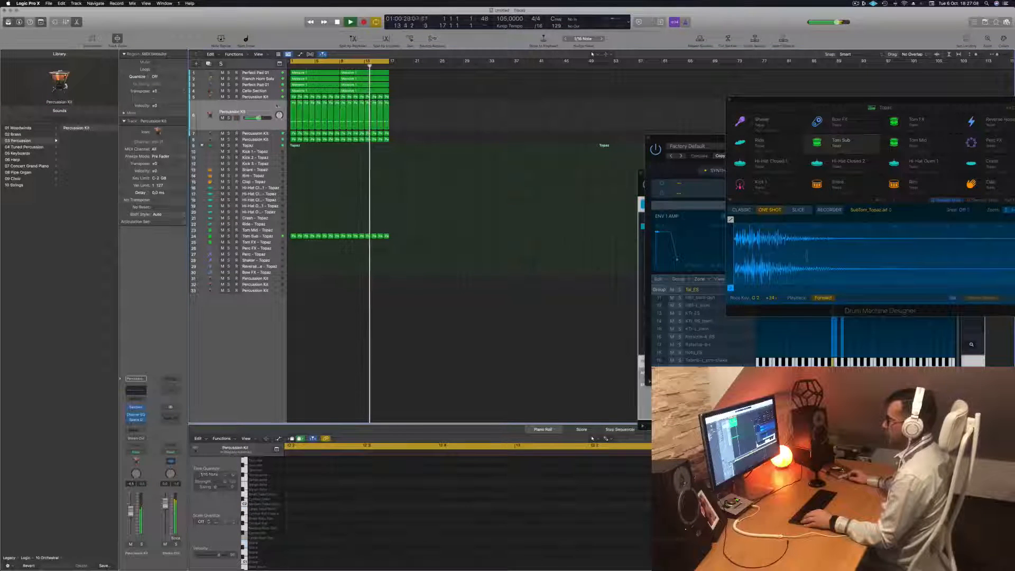
Step: Copy the first-bar region of the second Percussion Kit track onto the Topaz Snare subtrack and play it
click(293, 103)
drag(293, 104, 296, 171)
click(294, 170)
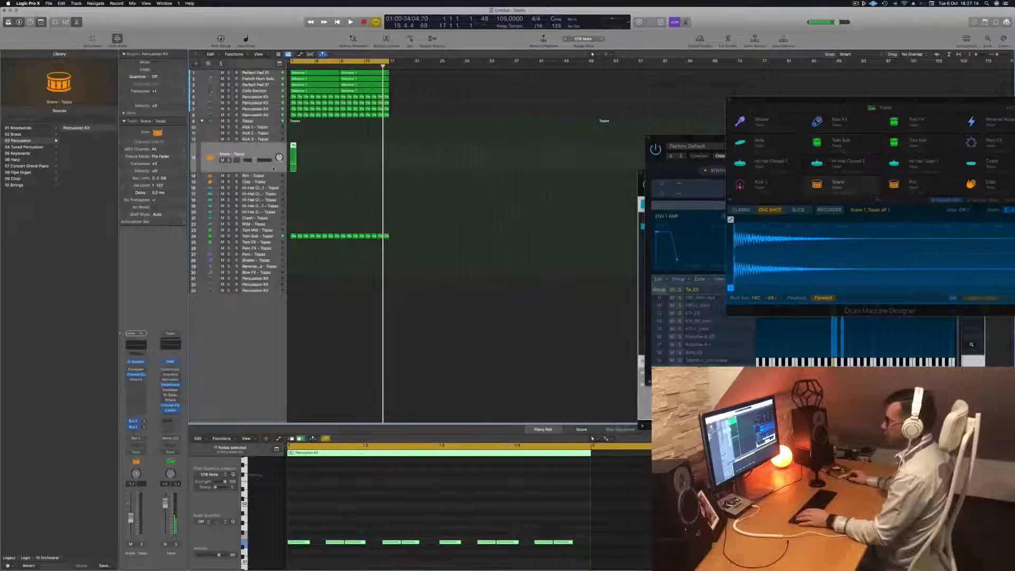
key(space)
key(space)
Step: Raise all the notes in the Snare region to the labelled key of the kit and audition the result
click(345, 522)
key(super+a)
key(alt+Up)
key(alt+Up)
key(alt+Up)
key(alt+Up)
key(alt+Up)
key(alt+Up)
key(alt+Up)
key(alt+Up)
key(alt+Up)
key(alt+Up)
key(alt+Up)
key(alt+Up)
key(alt+Up)
key(alt+Up)
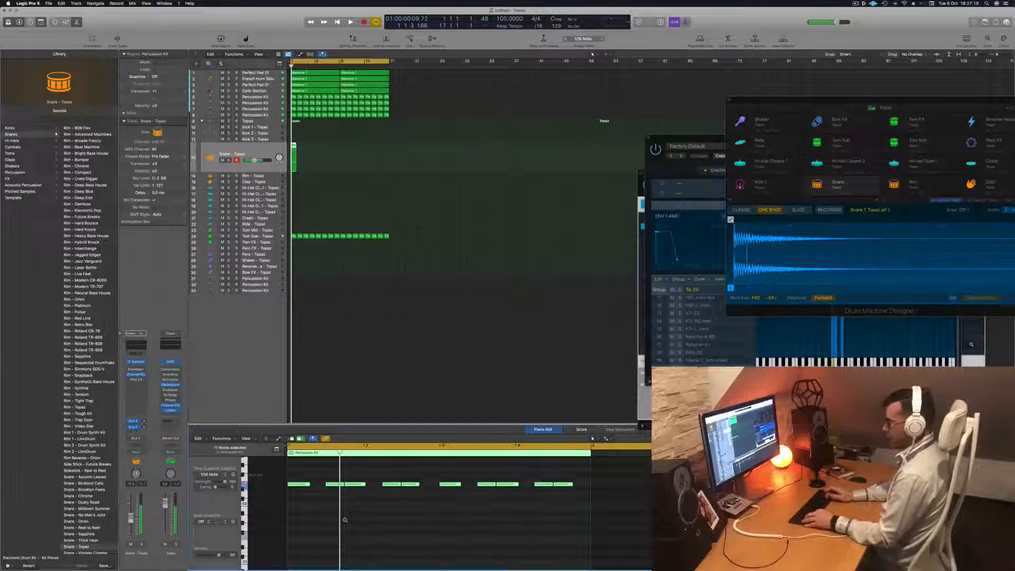
key(space)
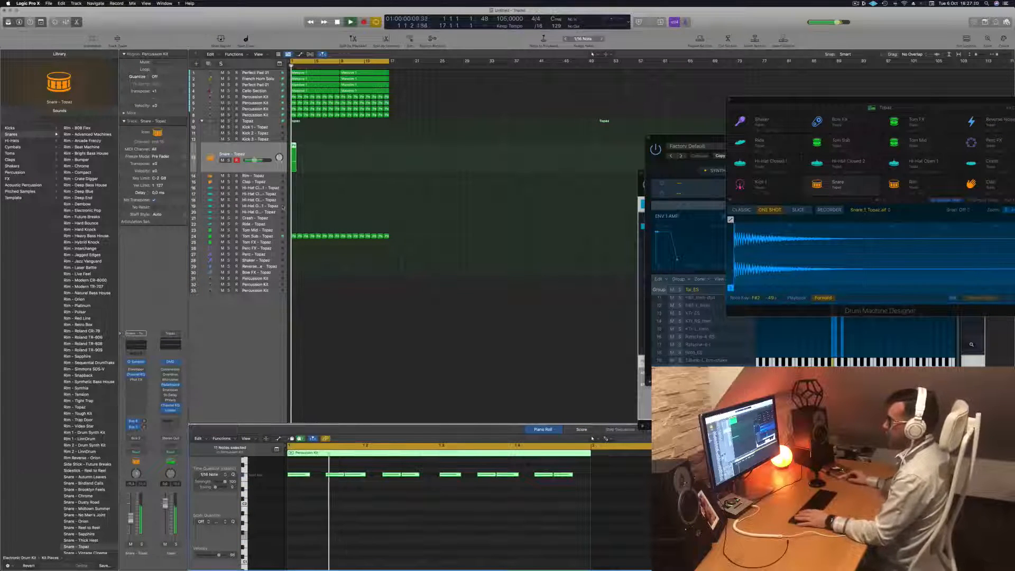
key(space)
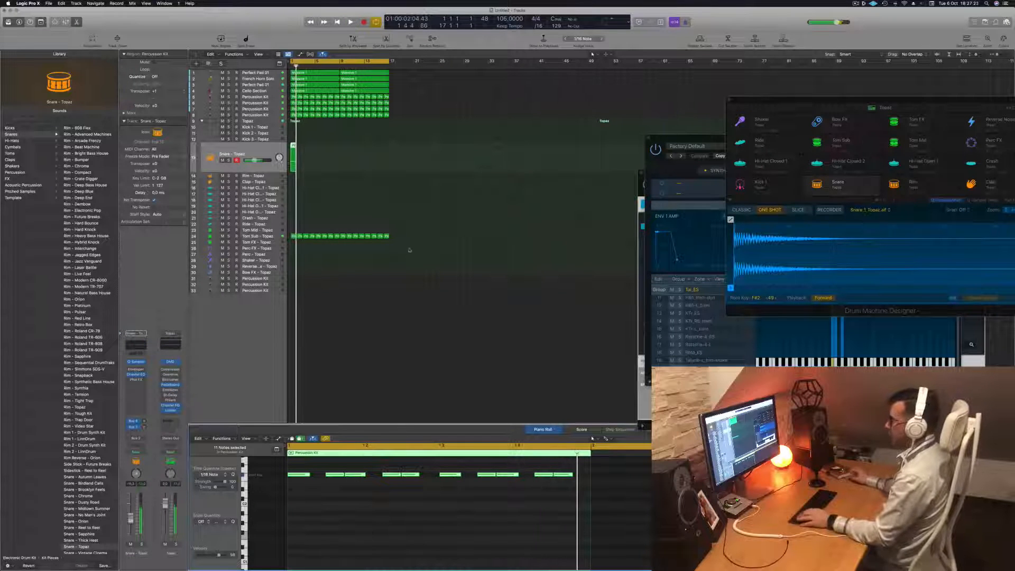
Step: Copy the Snare region repeatedly so that the pattern fills bars 1 to 16
key(super+Left)
key(super+Left)
key(super+Left)
key(super+Left)
key(super+Left)
key(space)
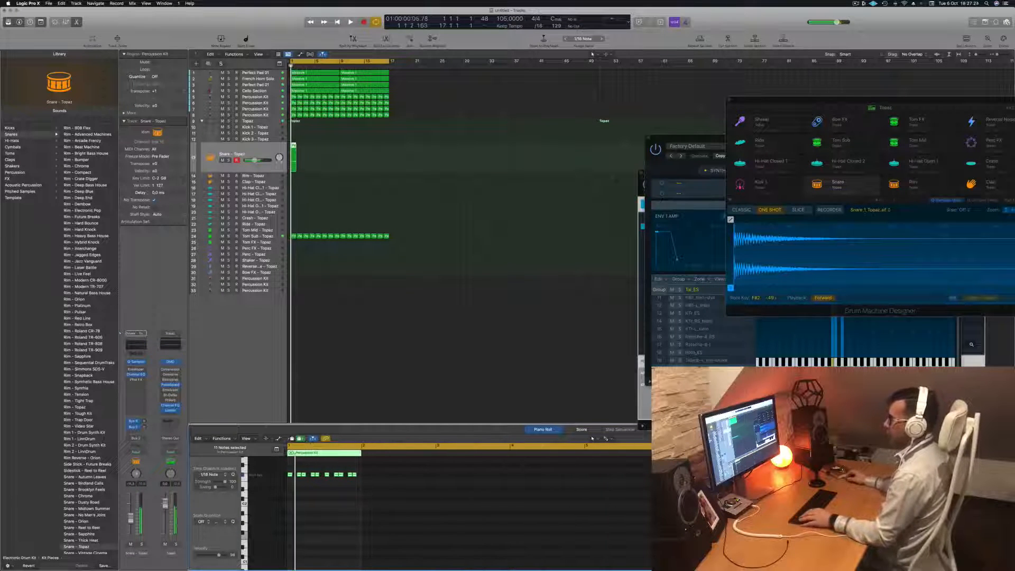
drag(294, 145, 348, 155)
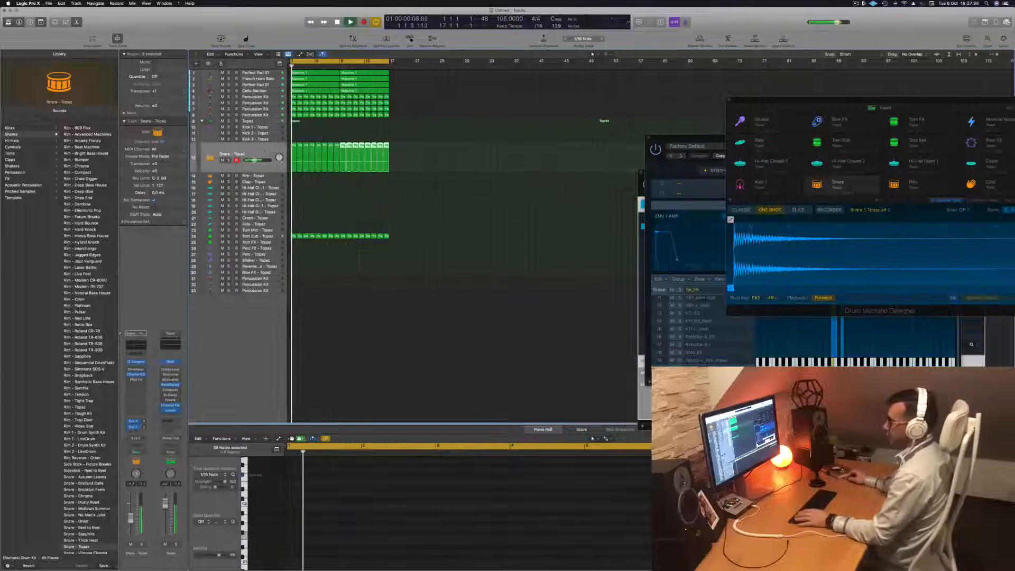
Step: Adjust the first send level on the Snare channel and add a new send to Bus 1 (Aux 1)
click(253, 154)
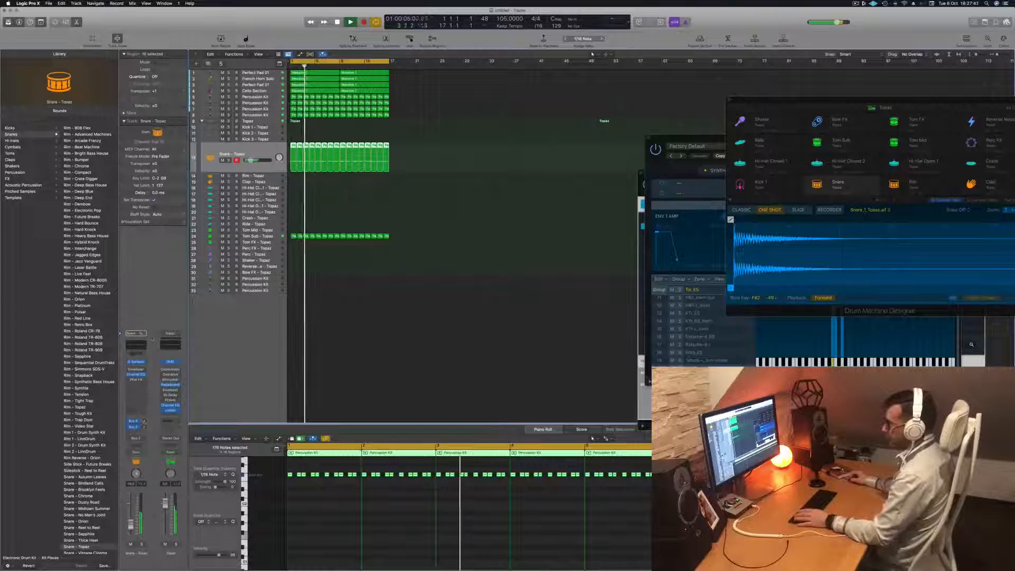
drag(145, 422, 148, 406)
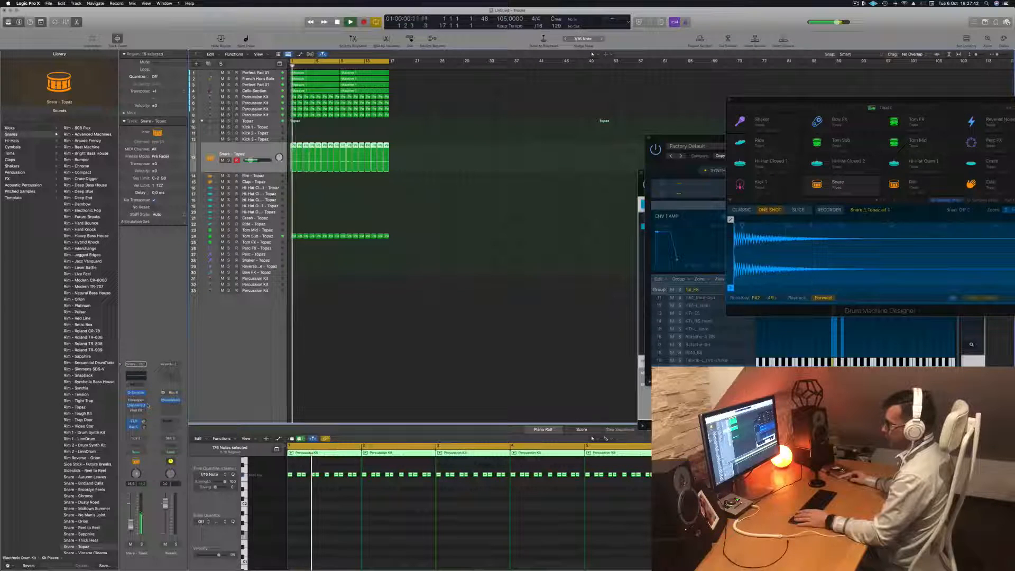
click(137, 433)
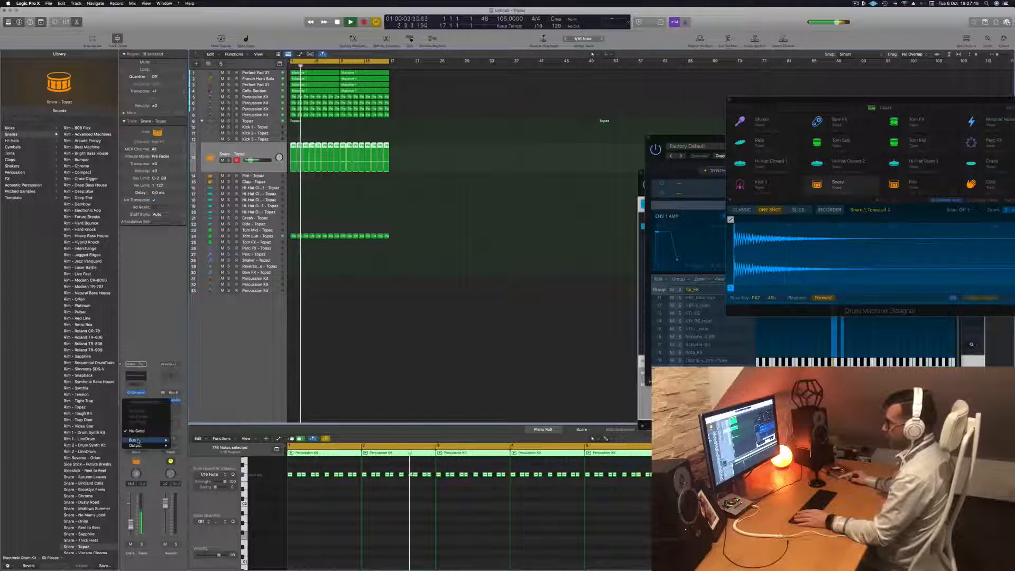
mouse_move(138, 440)
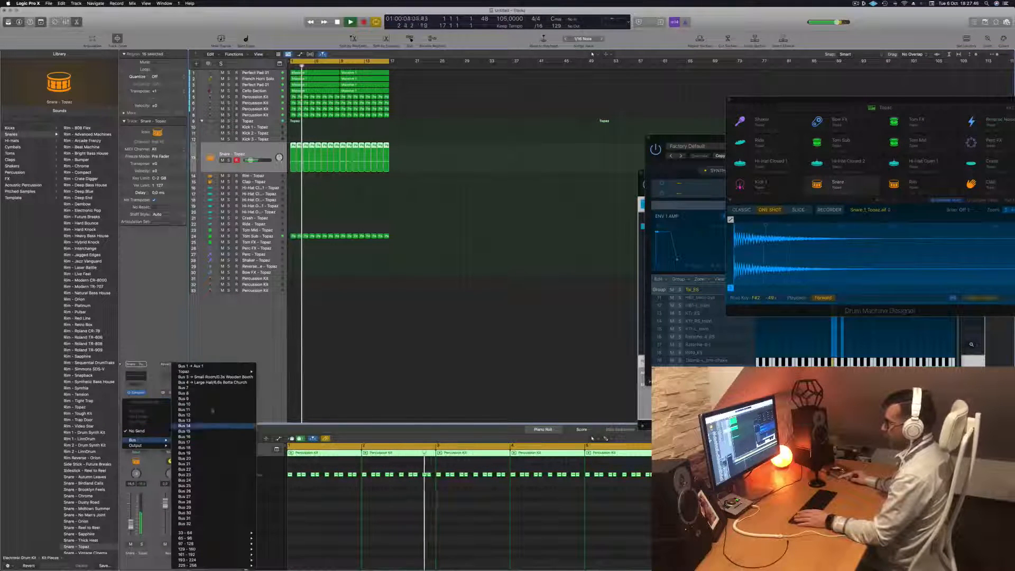
click(212, 367)
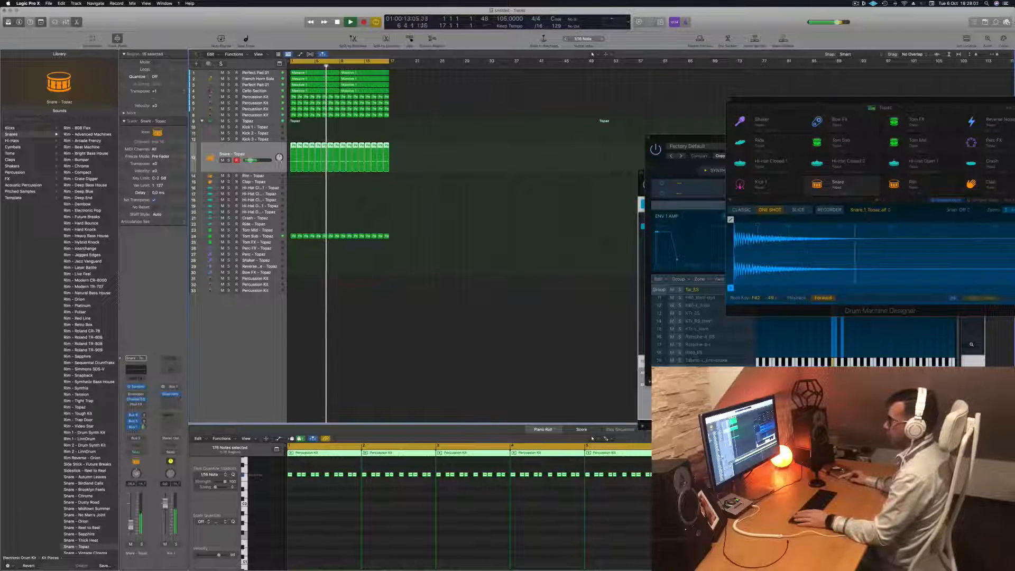
Step: Clear the region selection and open the Snare channel's Quick Sampler
click(449, 215)
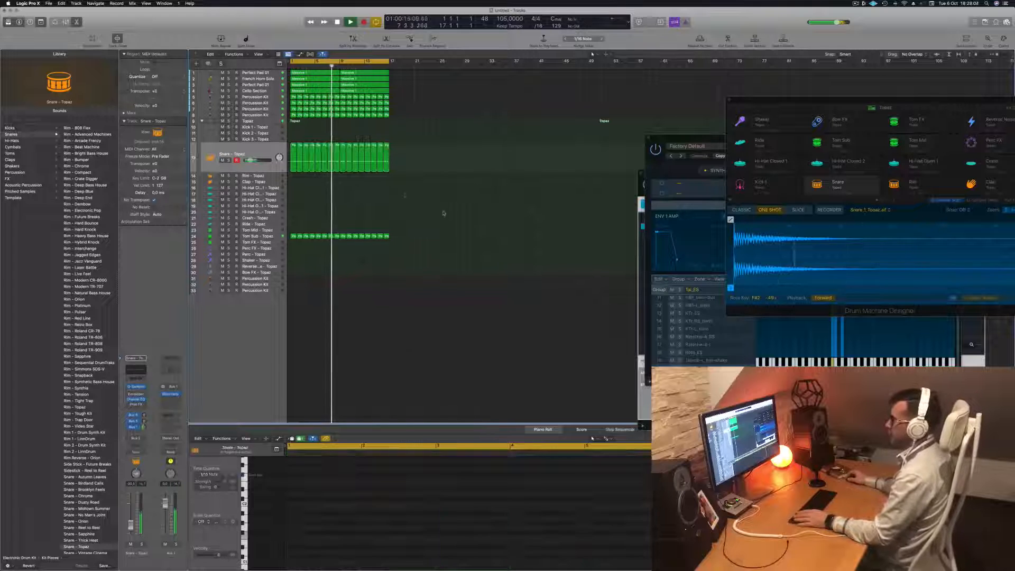
scroll(341, 205, up, 5)
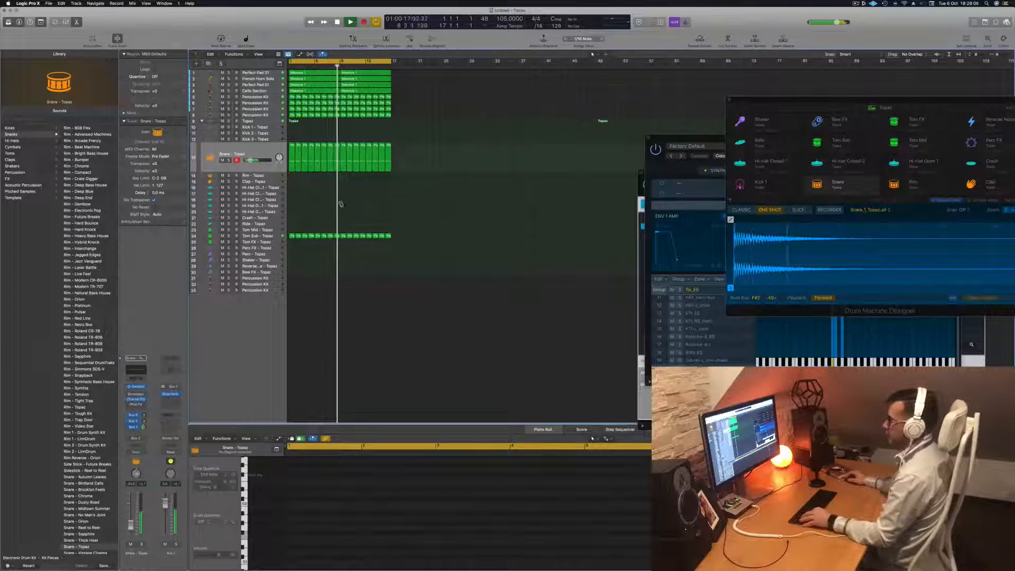
scroll(341, 205, up, 1)
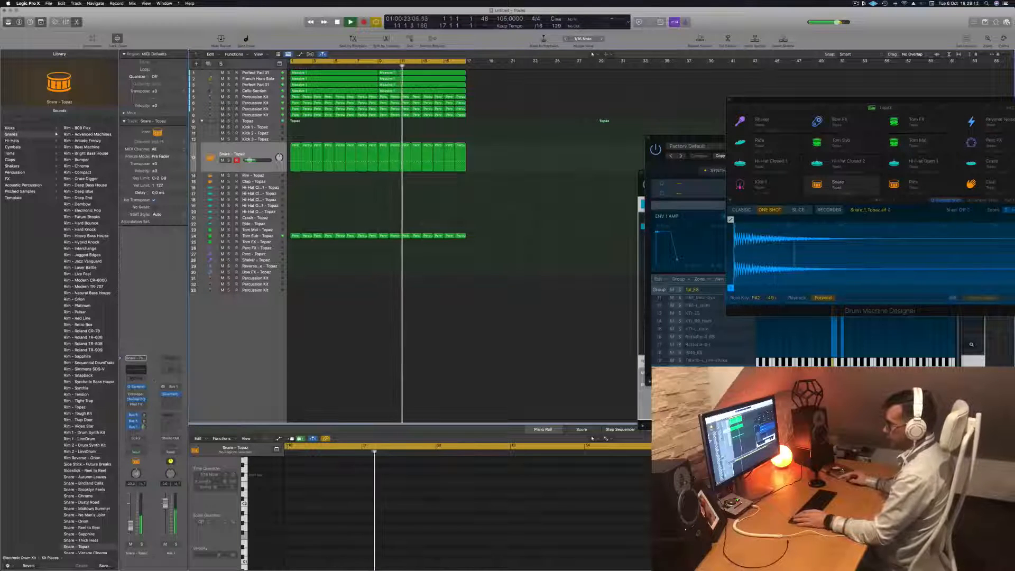
click(137, 386)
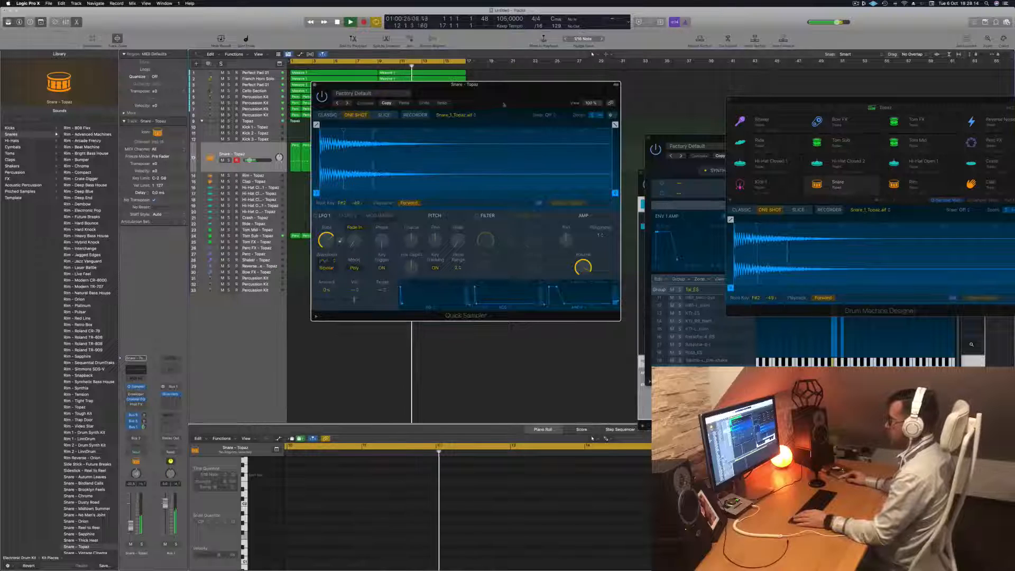
Step: Close the Snare's Quick Sampler and duplicate the last Percussion Kit track above the Topaz kit
drag(510, 95, 551, 95)
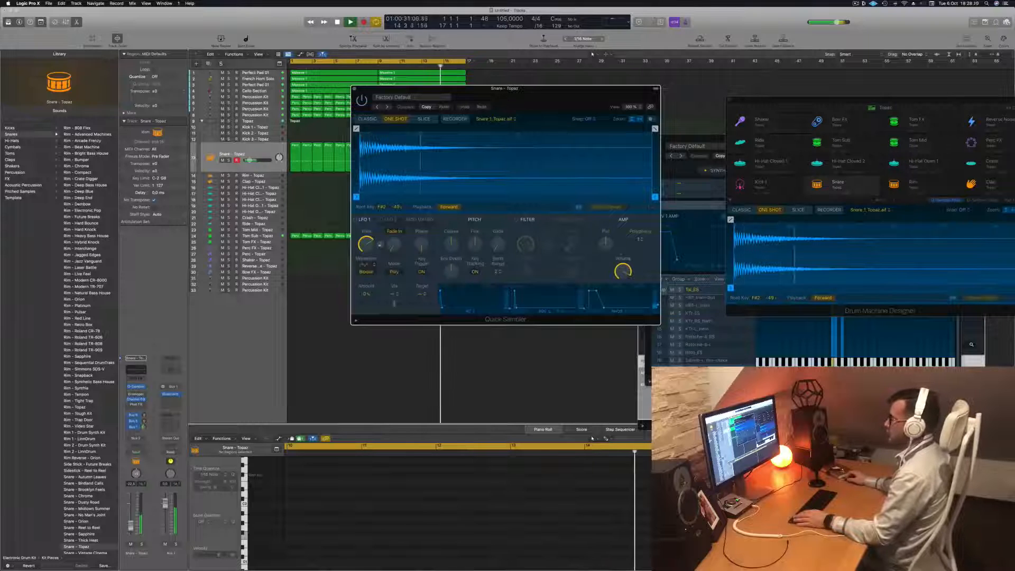
click(354, 89)
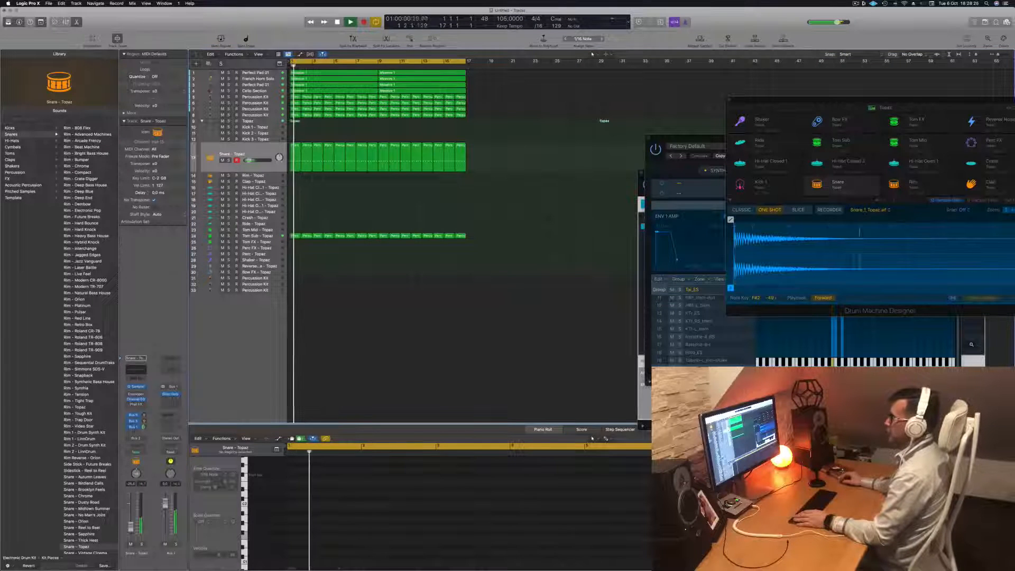
click(256, 116)
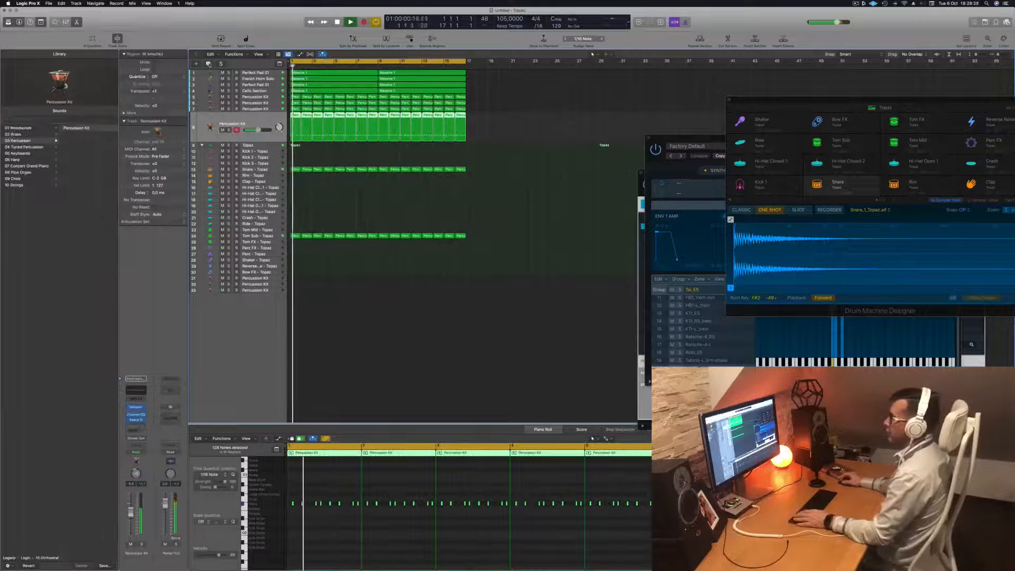
key(super+d)
Step: Compare the first regions of the last two filled Percussion Kit tracks, and copy the four-note one onto the new track
click(298, 114)
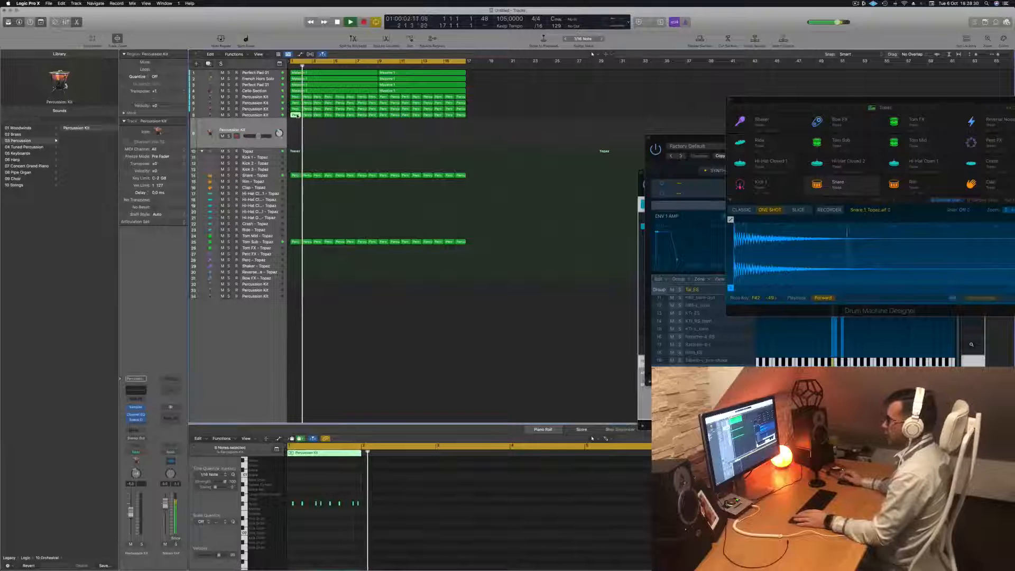
key(Return)
click(296, 109)
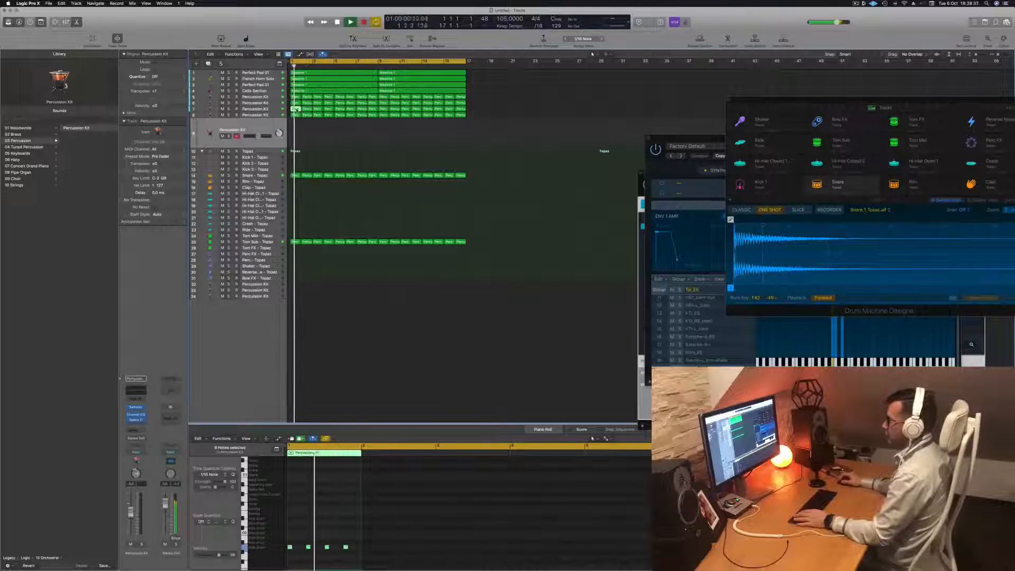
drag(295, 109, 295, 133)
Step: Select the copied region's notes, move them to a different percussion key and audition them
drag(303, 539, 373, 560)
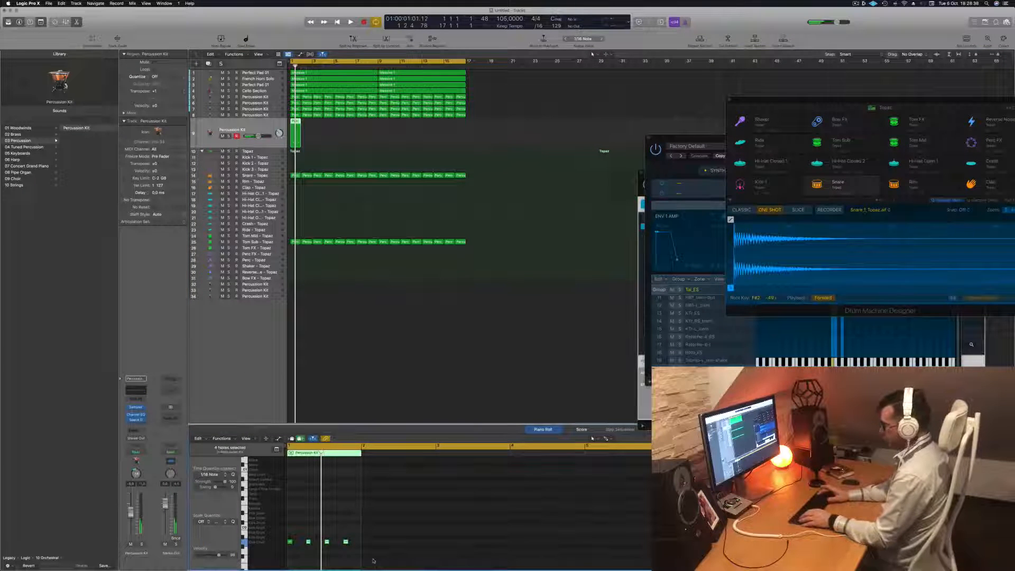
key(space)
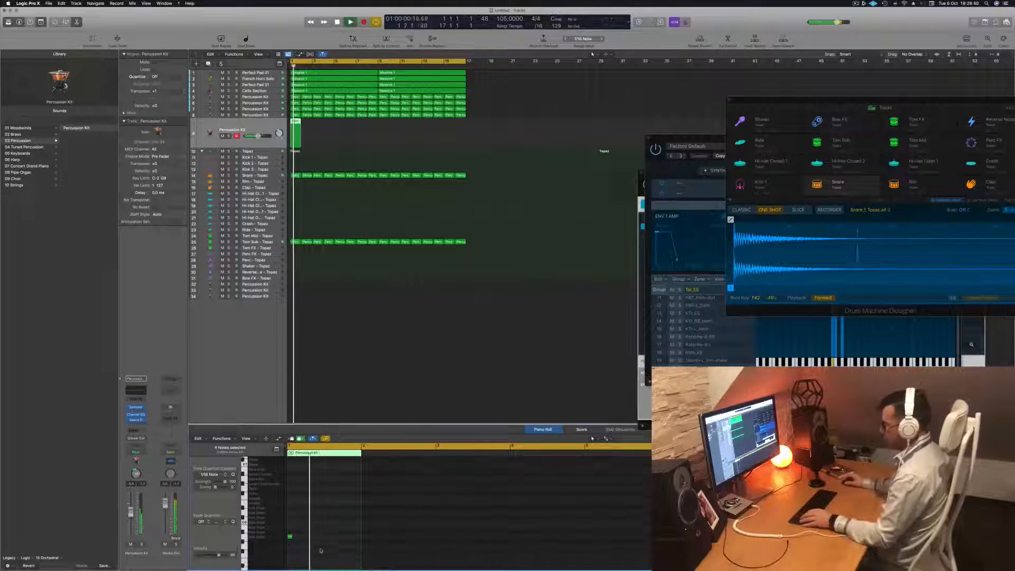
scroll(321, 546, down, 5)
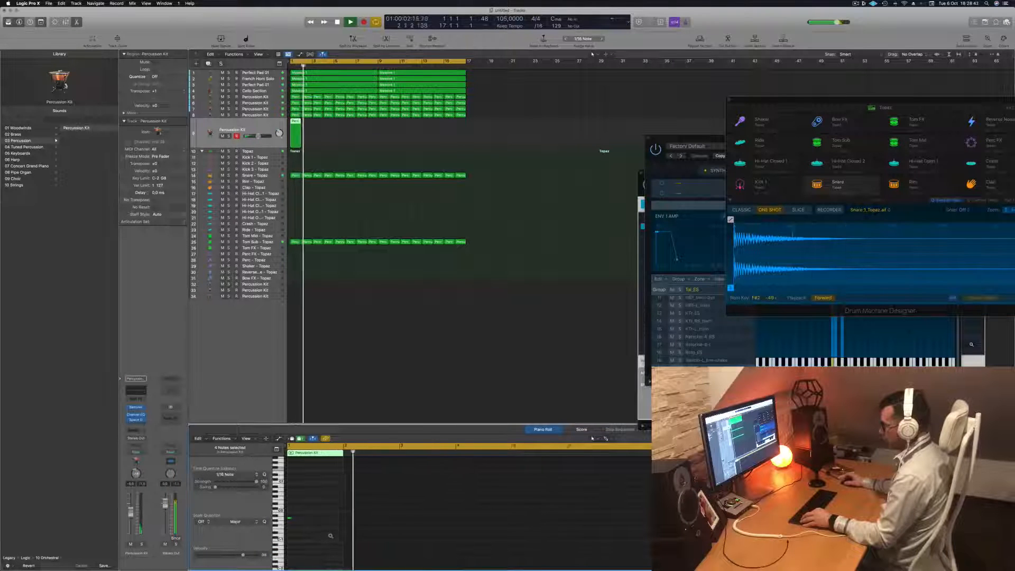
scroll(330, 536, up, 5)
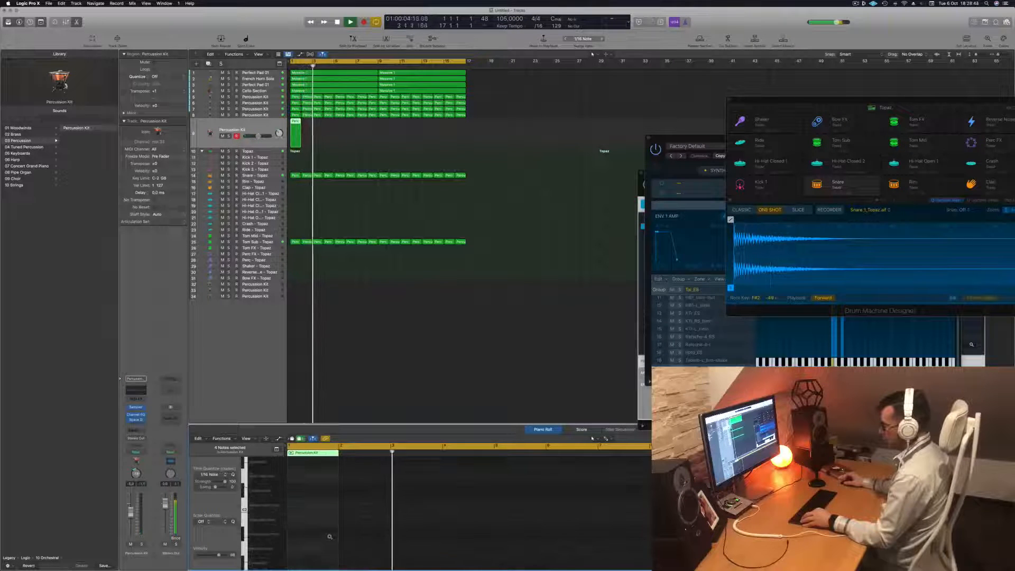
scroll(323, 537, down, 3)
scroll(322, 537, down, 5)
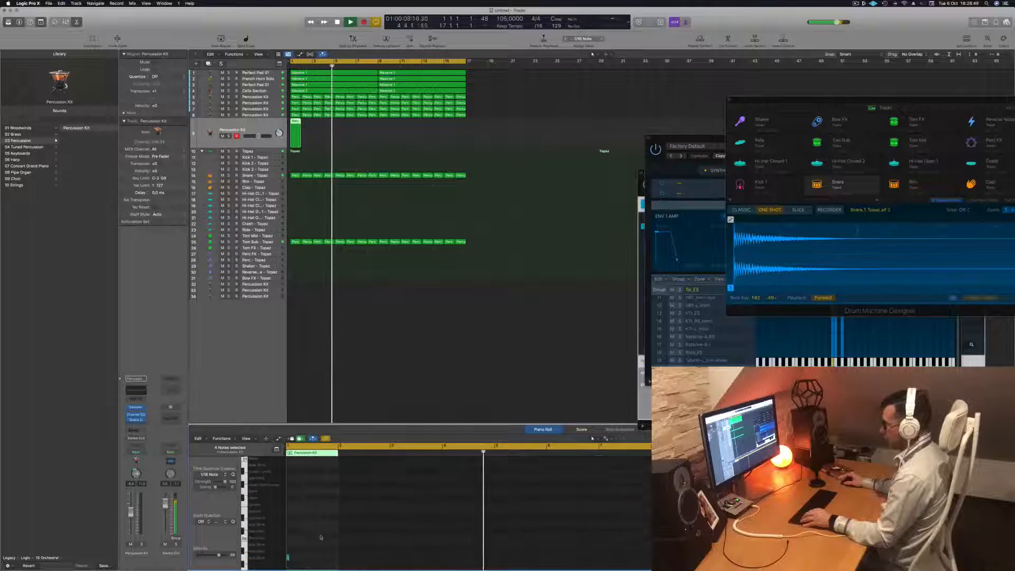
Step: Transpose the region's first note up by octaves to a higher drum sound and audition it from the start
click(288, 540)
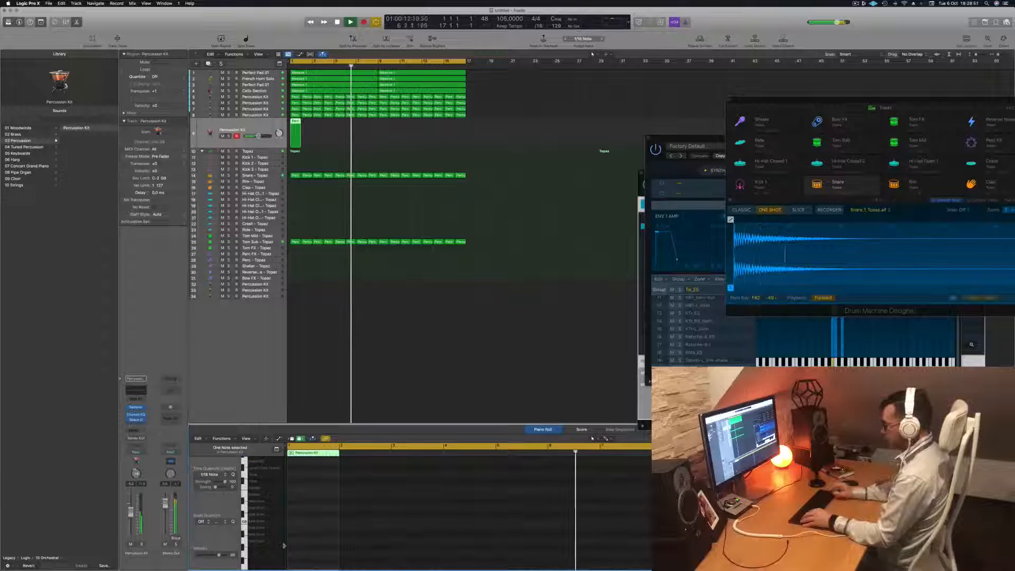
key(alt+shift+Up)
key(alt+shift+Up)
scroll(323, 534, up, 1)
scroll(323, 529, up, 3)
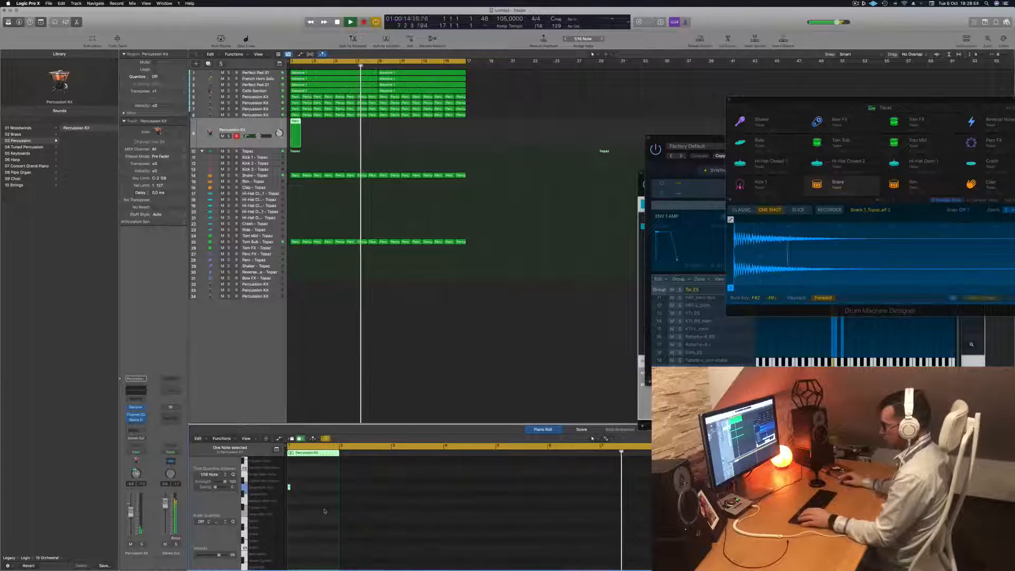
key(Return)
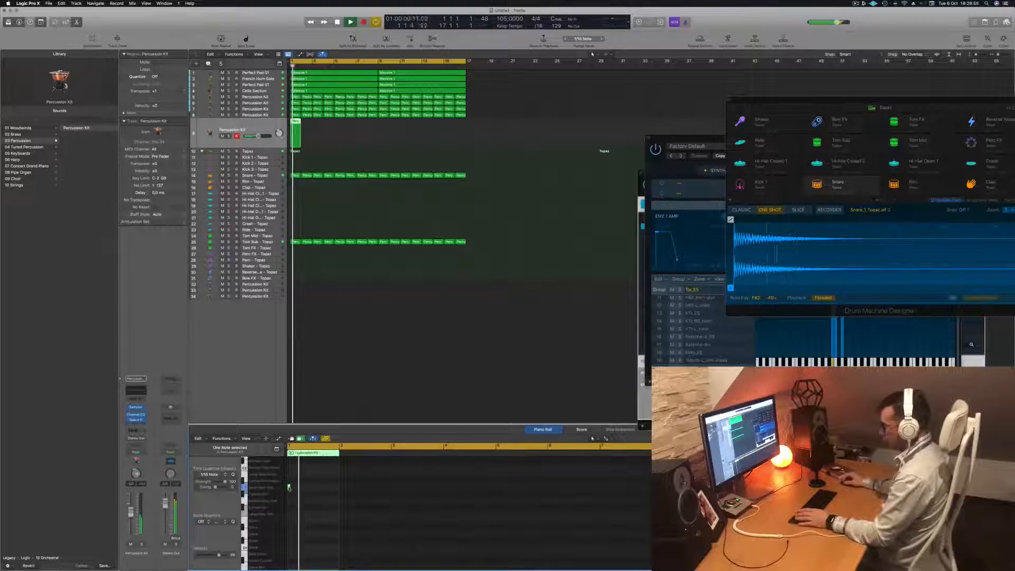
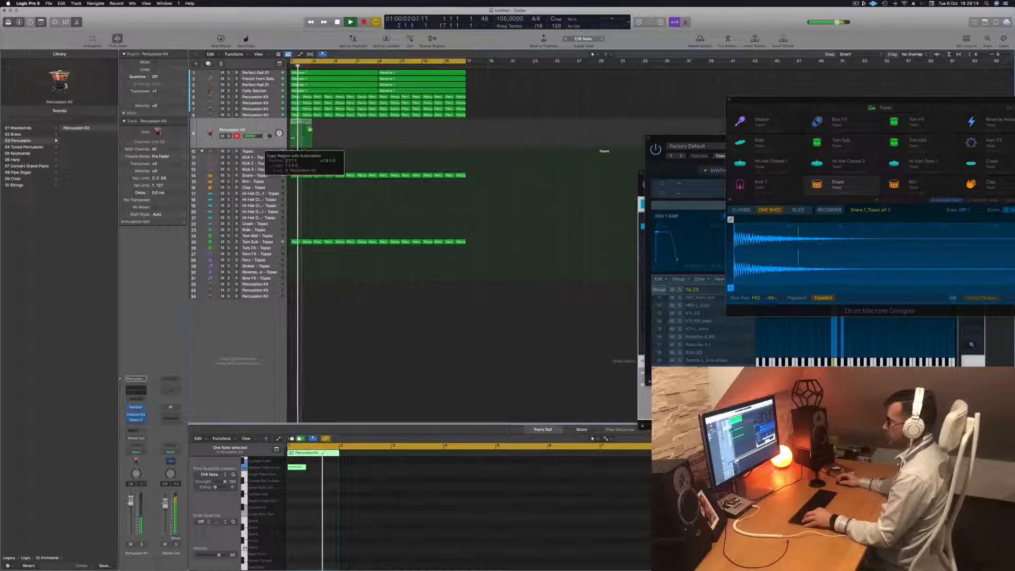
Step: Copy the one-note percussion region repeatedly to fill bars 1 to 16 and play the arrangement from the start
key(super+r)
drag(302, 127, 383, 130)
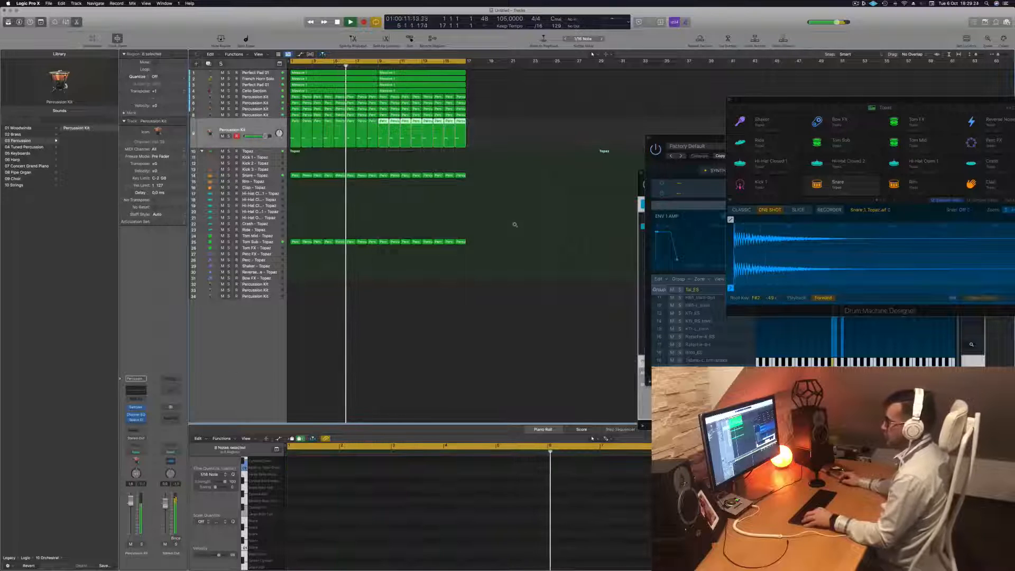
scroll(496, 222, down, 2)
scroll(388, 273, down, 2)
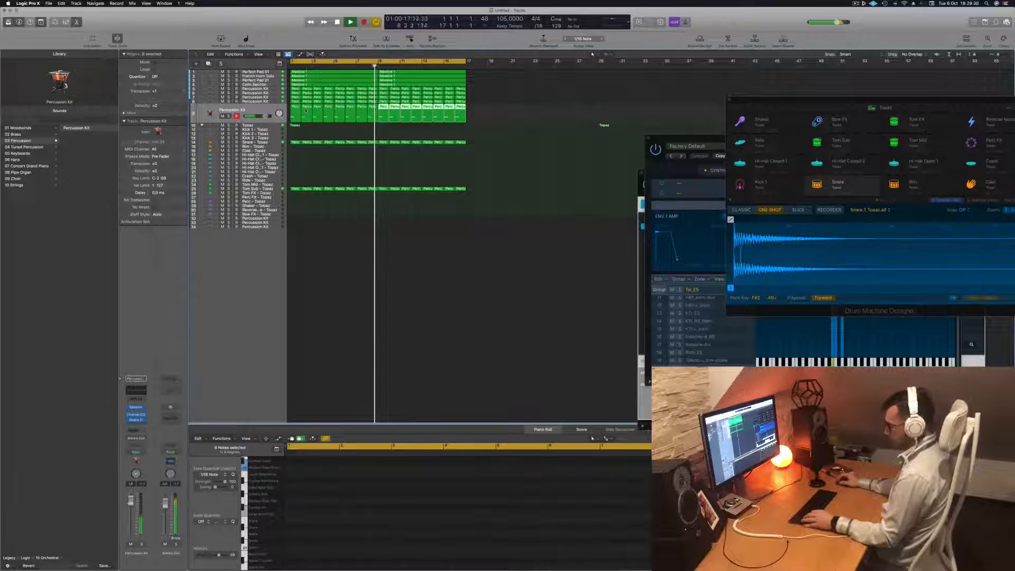
scroll(318, 120, up, 5)
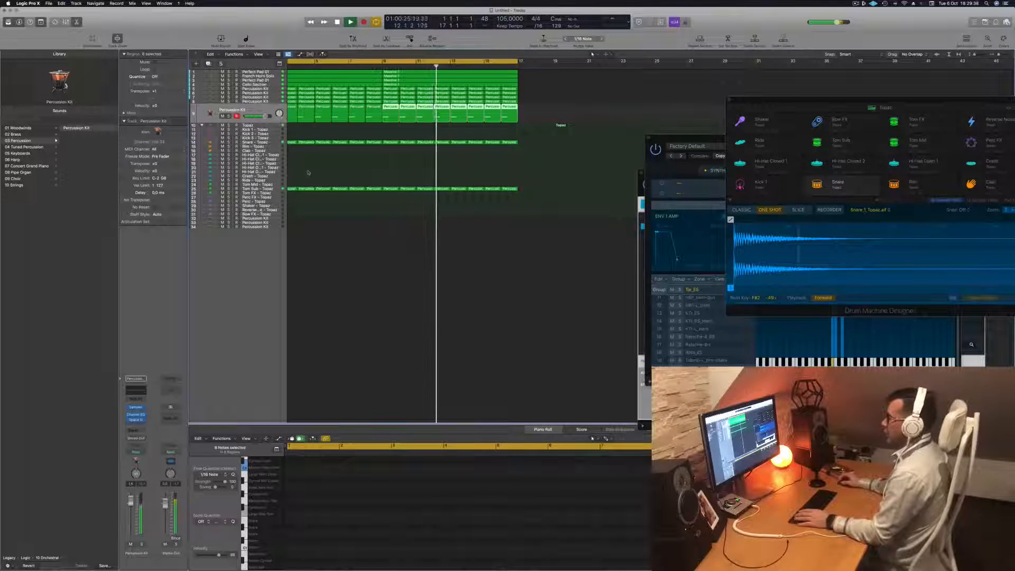
key(Return)
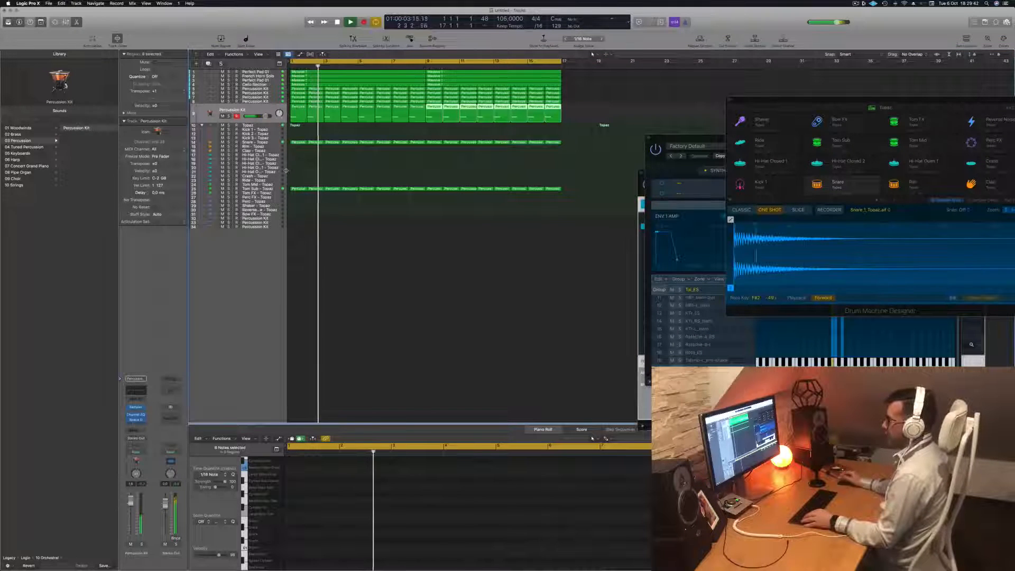
Step: Copy the first Tom Sub region down to the Perc track and select all its notes in the Piano Roll
click(300, 189)
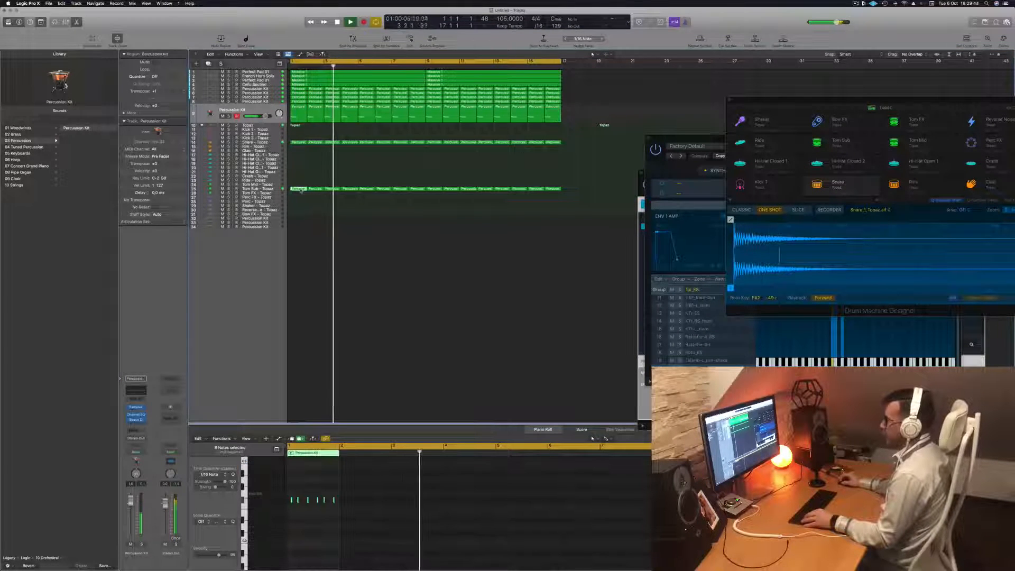
drag(300, 191, 299, 201)
scroll(294, 512, up, 10)
scroll(322, 512, down, 2)
scroll(327, 502, left, 1)
drag(296, 490, 548, 521)
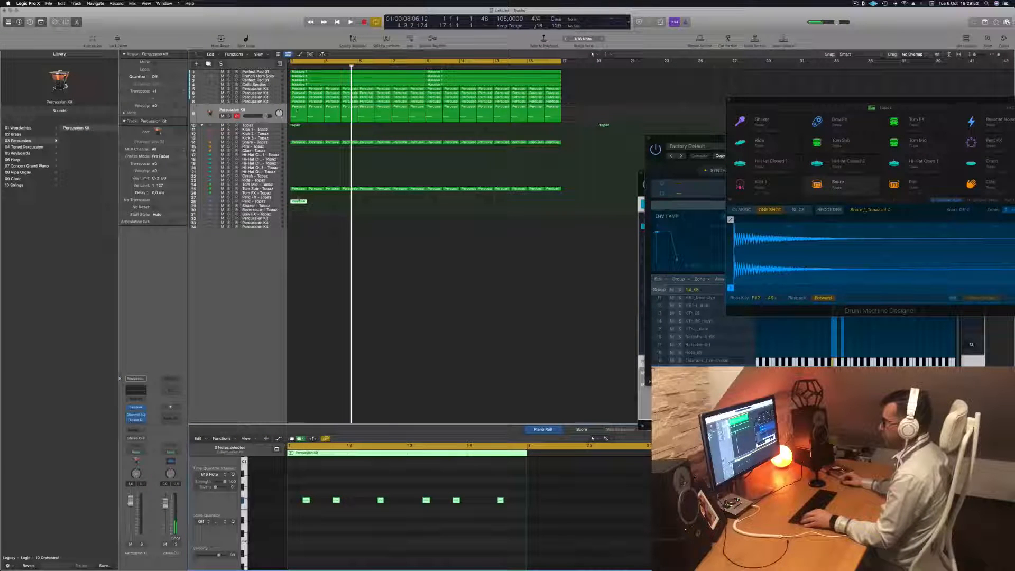
Step: Try the copied region on the Perc FX track, auditioning its notes at a different pitch
drag(299, 202, 299, 198)
key(space)
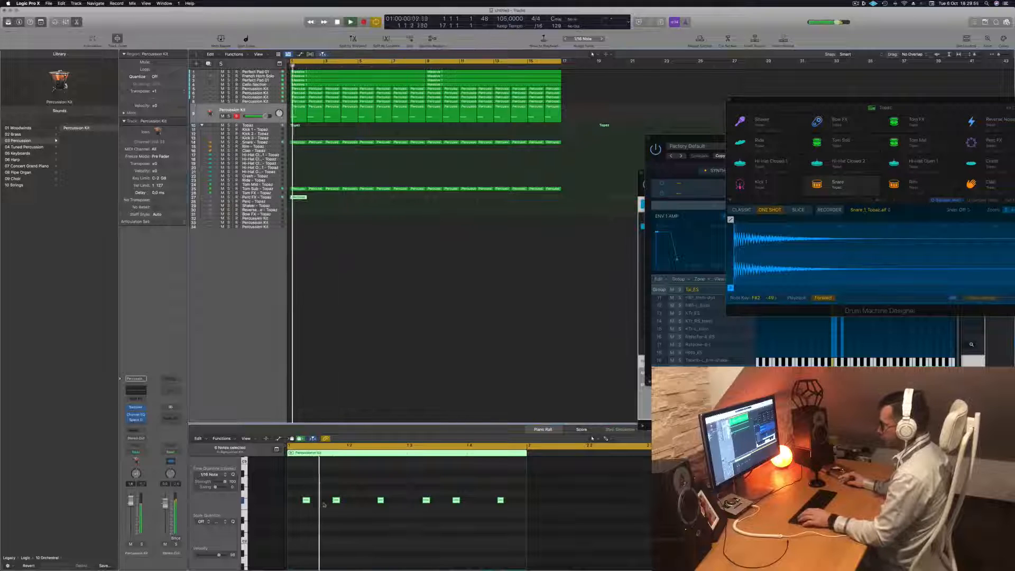
click(470, 525)
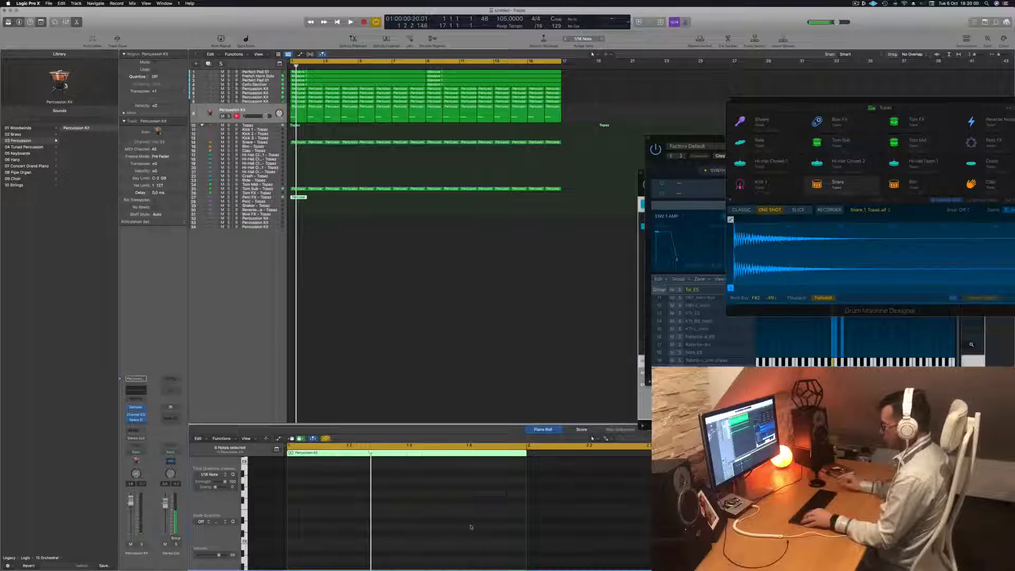
scroll(397, 515, up, 5)
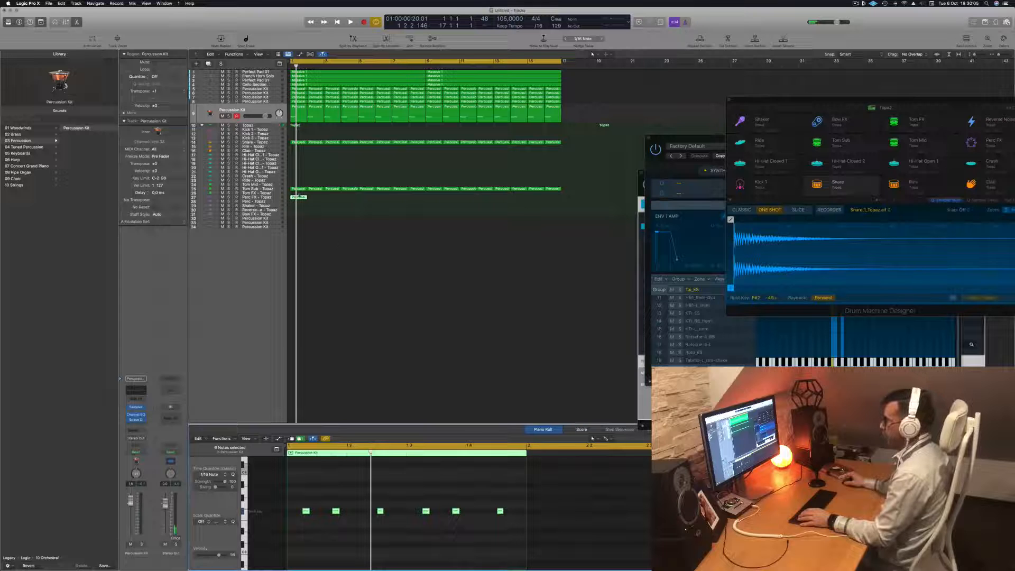
Step: Move the copied region to the Shaker track, shift its notes to a new pitch and audition the result
drag(299, 199, 299, 210)
key(space)
drag(297, 497, 526, 535)
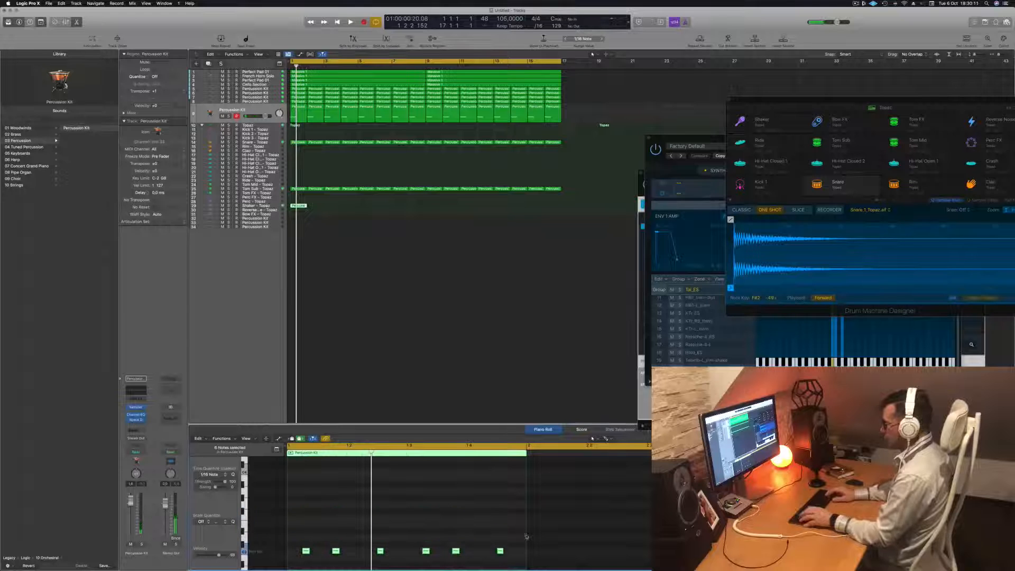
key(space)
scroll(425, 512, down, 5)
scroll(425, 512, down, 2)
key(space)
key(space)
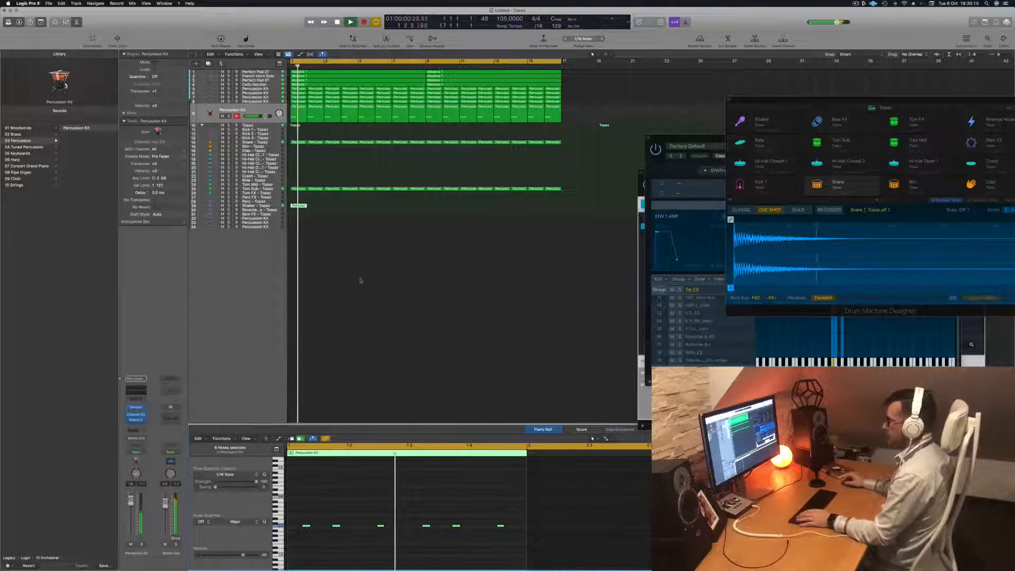
key(space)
key(space)
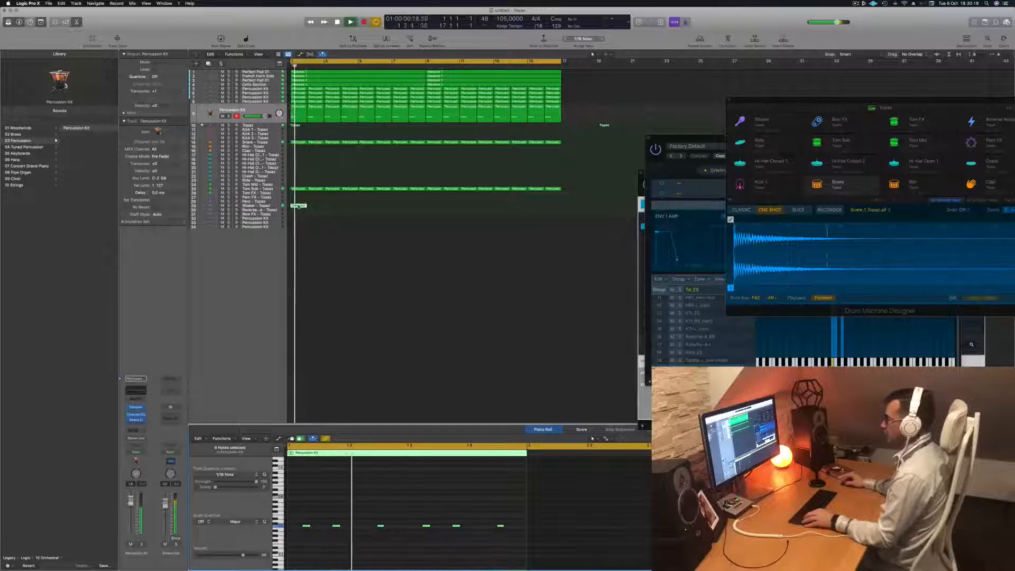
Step: Copy the Shaker region repeatedly to fill bars 1 to 16 and play from the start
drag(298, 206, 429, 214)
click(274, 206)
key(super+z)
click(304, 213)
drag(304, 213, 433, 207)
key(Return)
Step: Select the Shaker track, increase its height and restart playback from the beginning
click(274, 207)
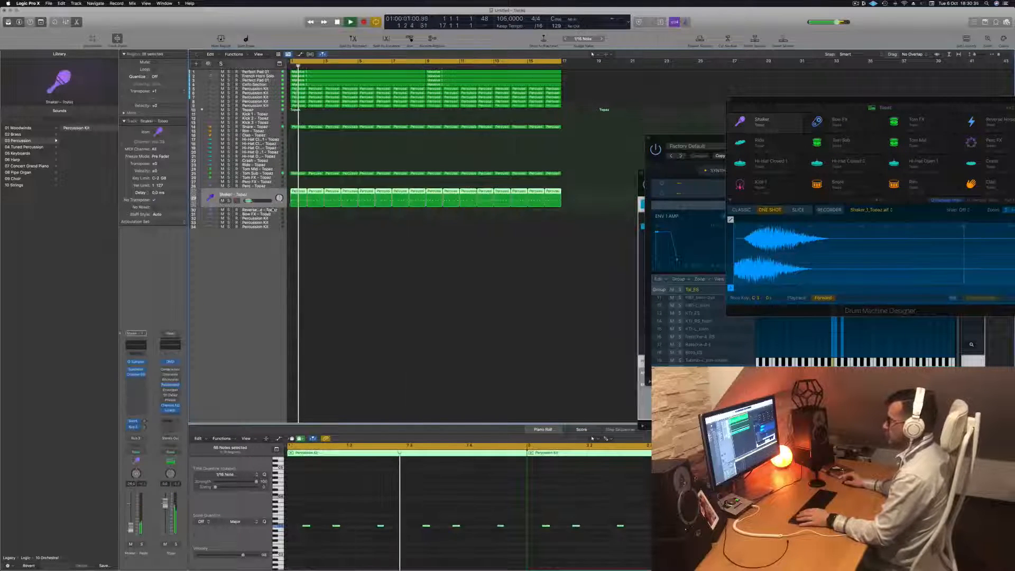
drag(273, 207, 274, 225)
key(Return)
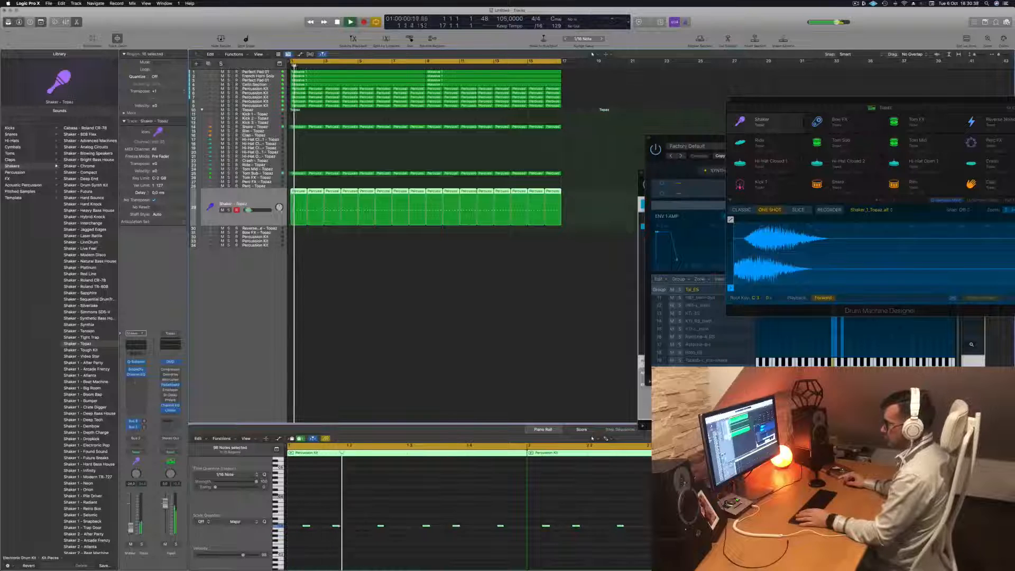
Step: Insert a stereo Stereo Delay effect on the Shaker channel
click(136, 379)
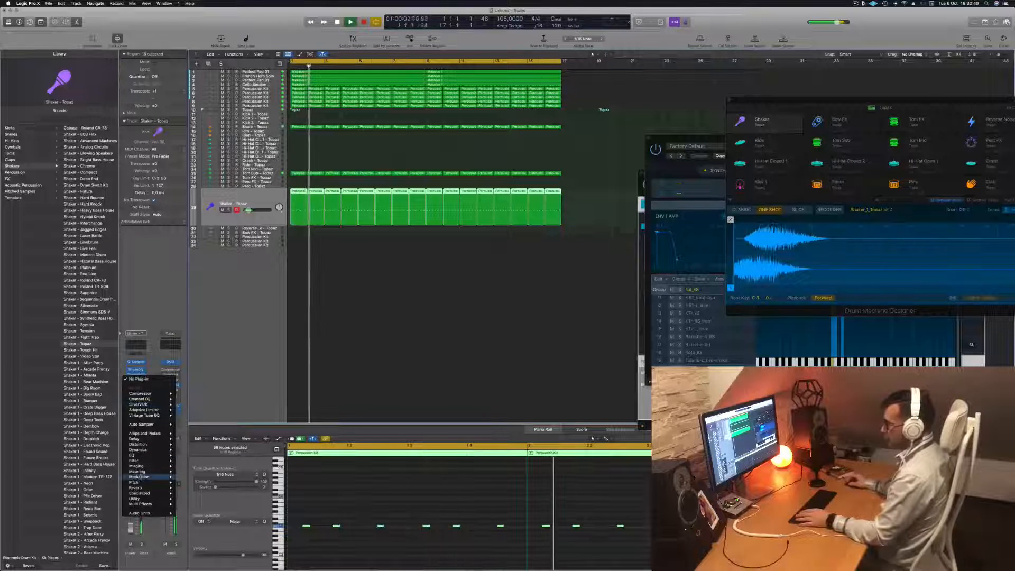
mouse_move(148, 440)
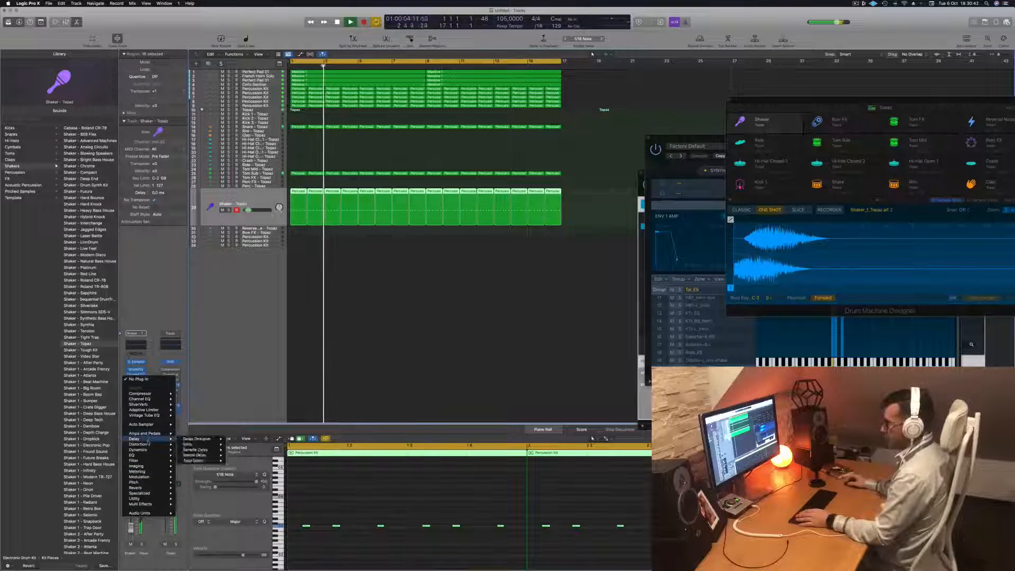
mouse_move(195, 455)
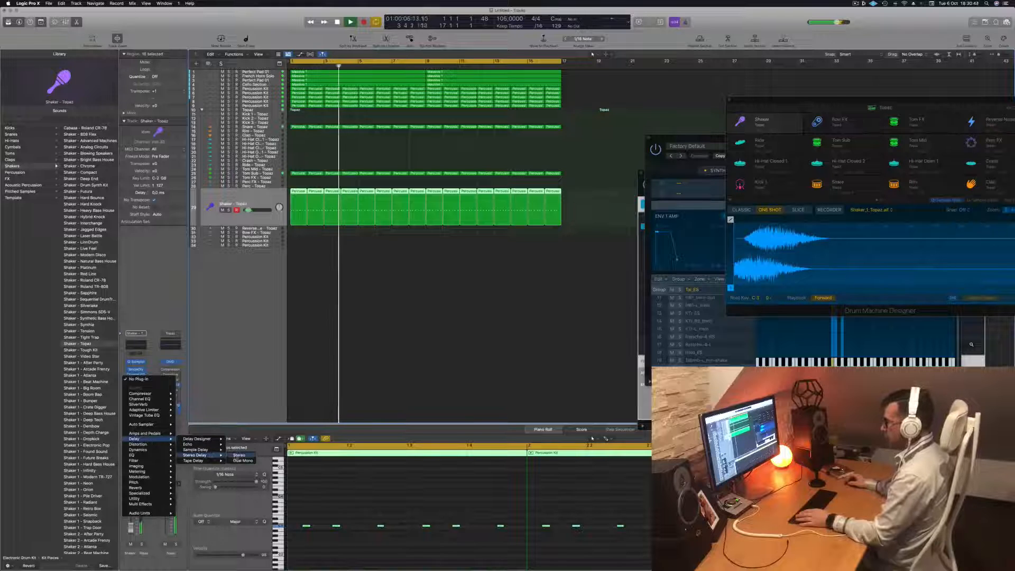
click(239, 455)
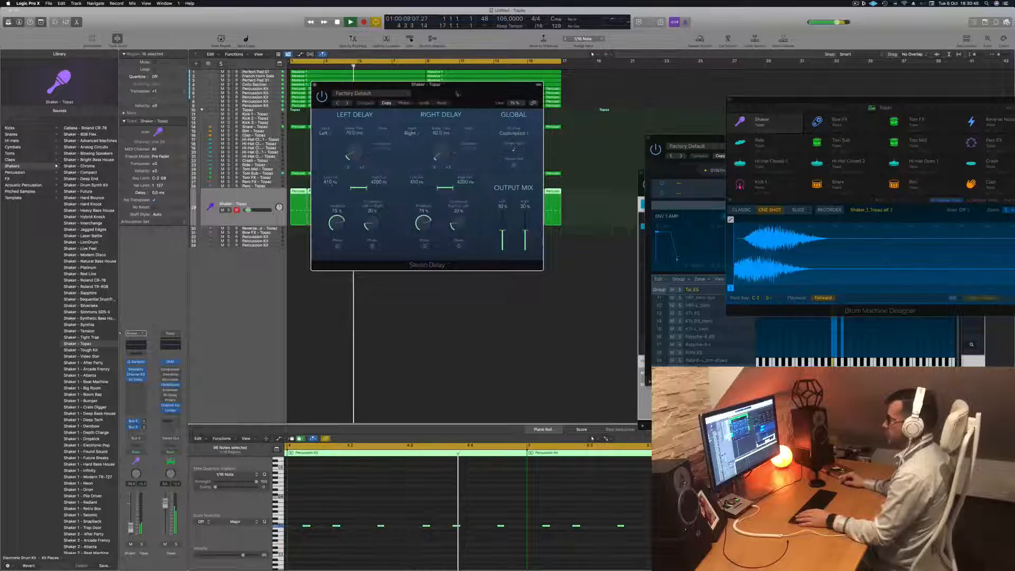
Step: Audition the Stereo Delay presets Dual 1/16 Note Dotted, Dual 1/8 Note Triplet and Dual 1/2 Note Feedback, adjusting the triplet preset's output mix
click(369, 135)
drag(489, 128, 497, 159)
click(324, 170)
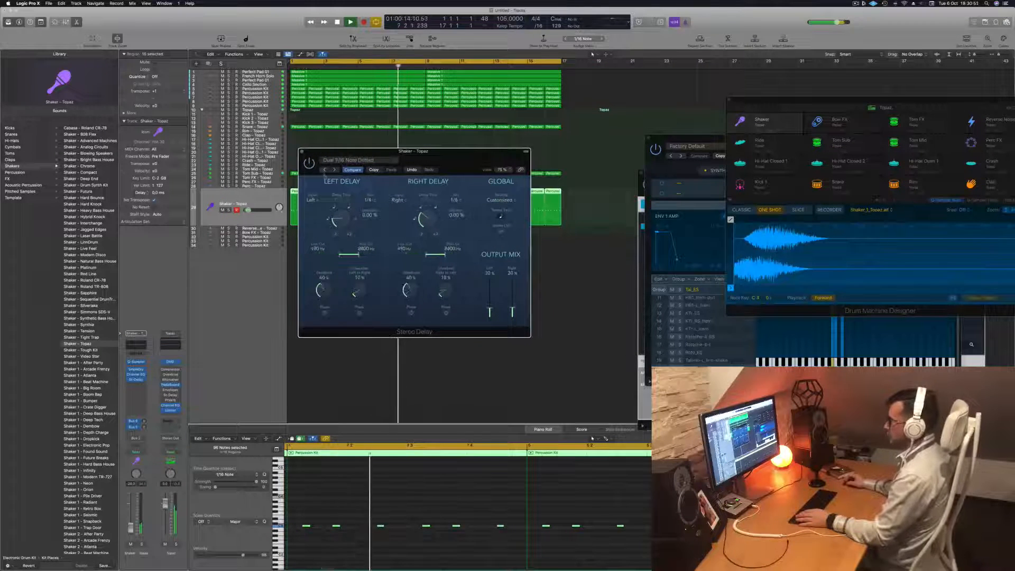
click(325, 170)
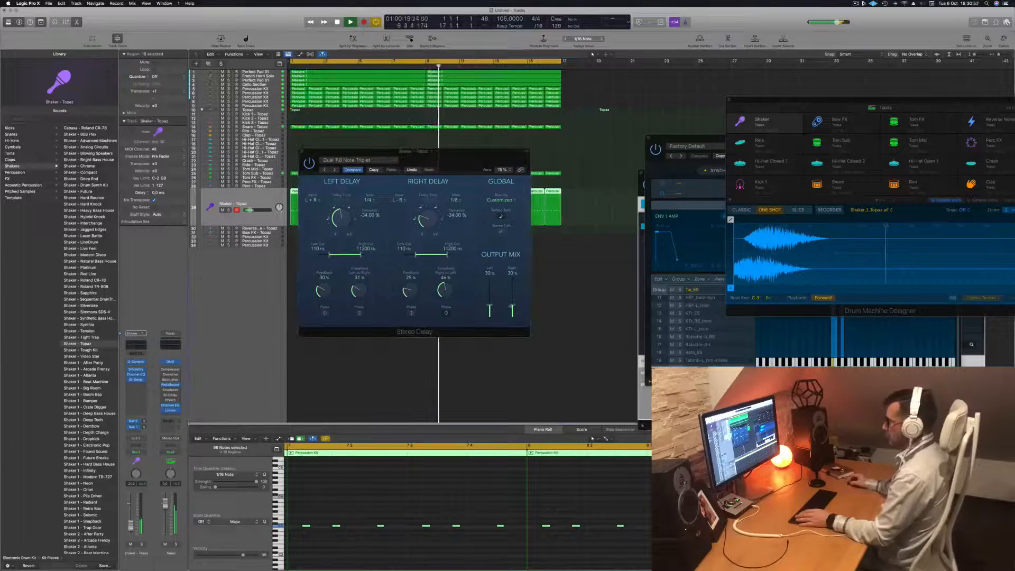
drag(512, 306, 489, 312)
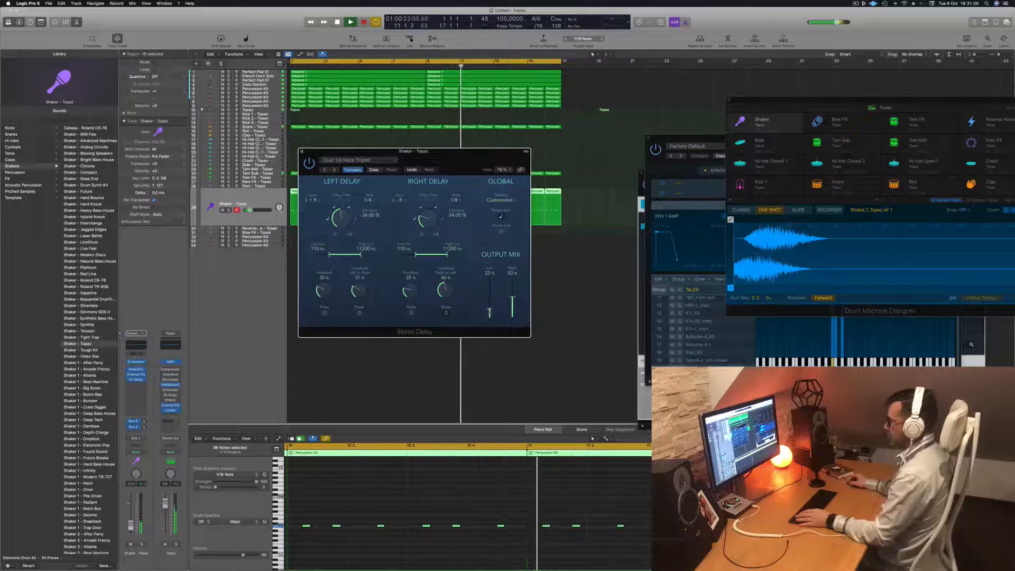
click(323, 169)
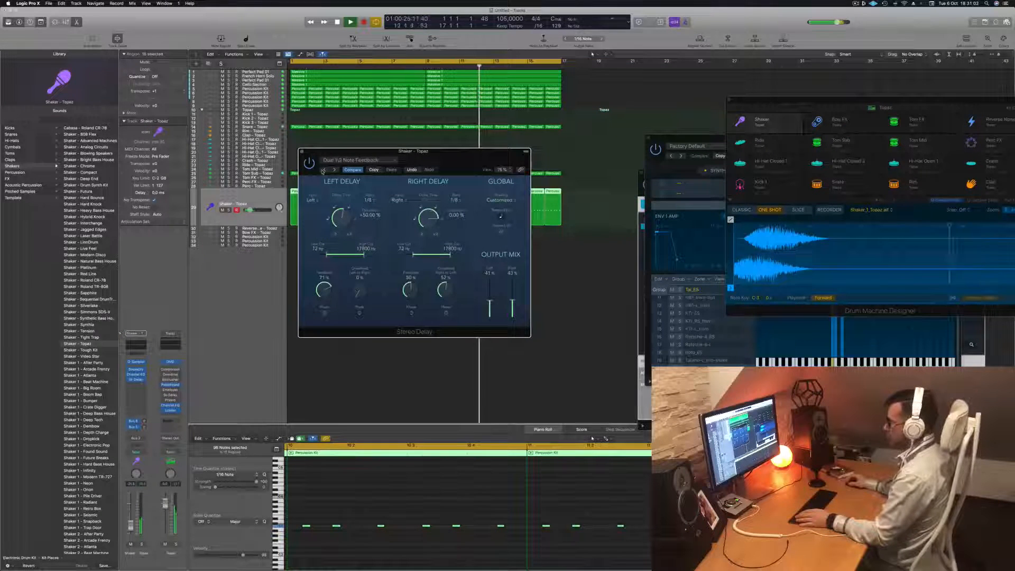
Step: Load the 1/16 Note preset in the Shaker channel's Stereo Delay and close the effect window
click(368, 160)
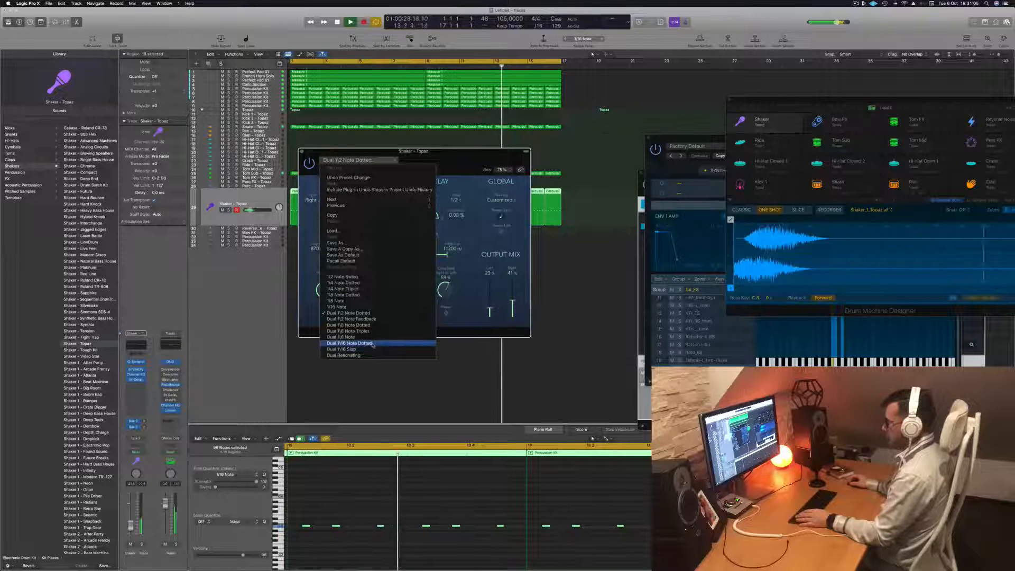
click(373, 307)
drag(440, 158, 457, 127)
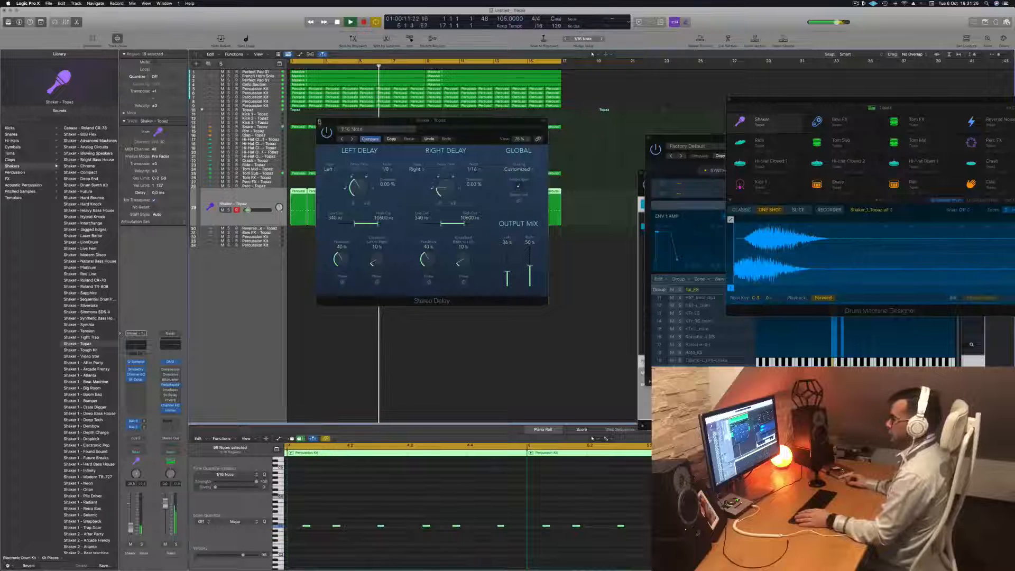
click(319, 121)
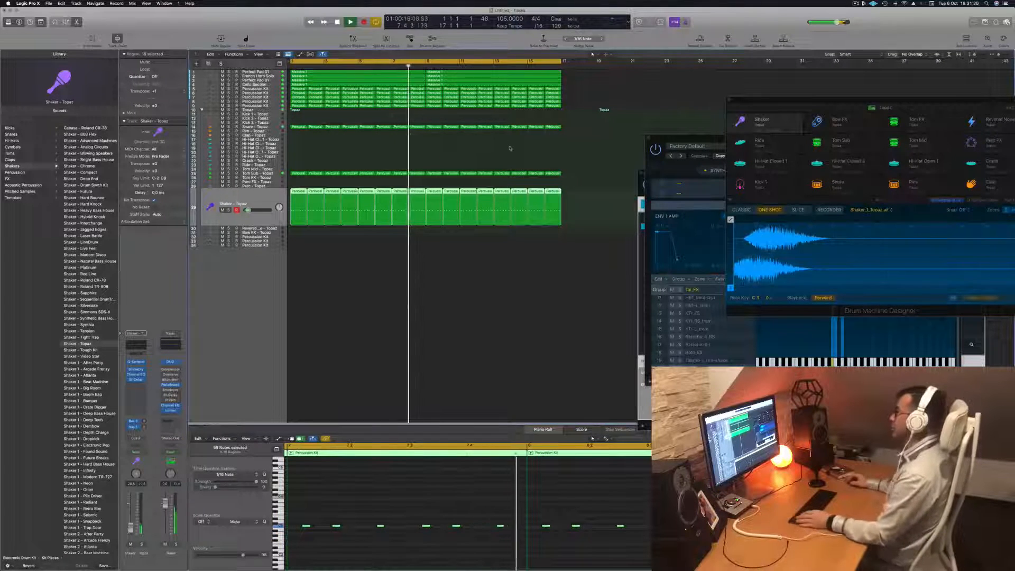
Step: Repeat all regions once to fill bars 17 to 32 and extend the cycle range over them
click(509, 148)
key(Return)
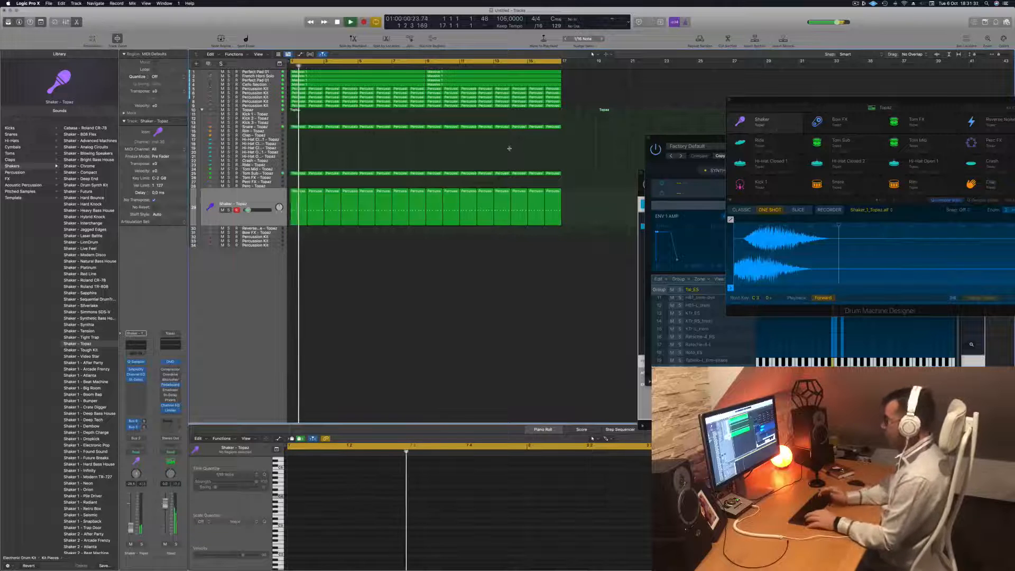
key(super+a)
key(super+r)
scroll(489, 159, down, 3)
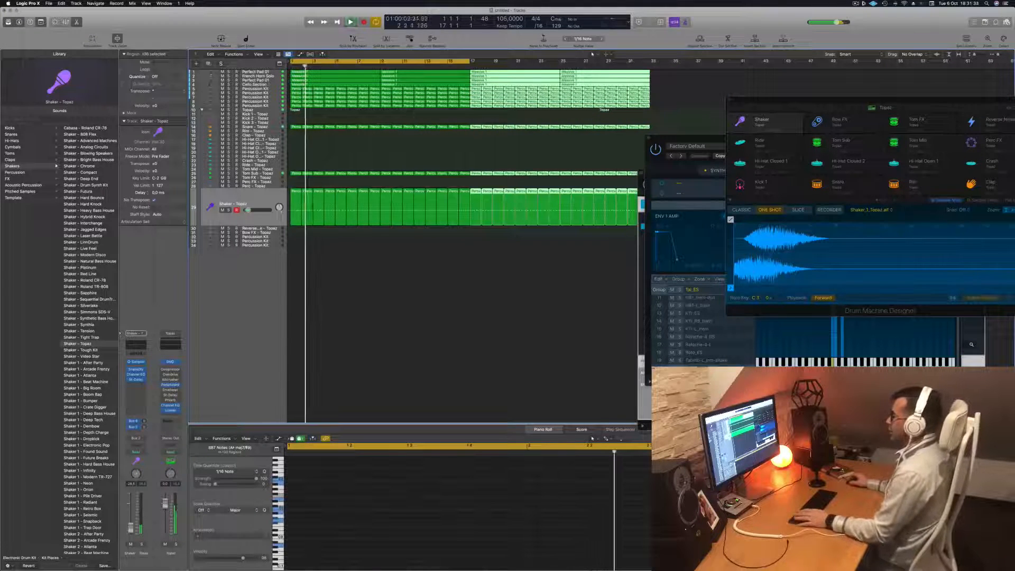
drag(473, 62, 650, 68)
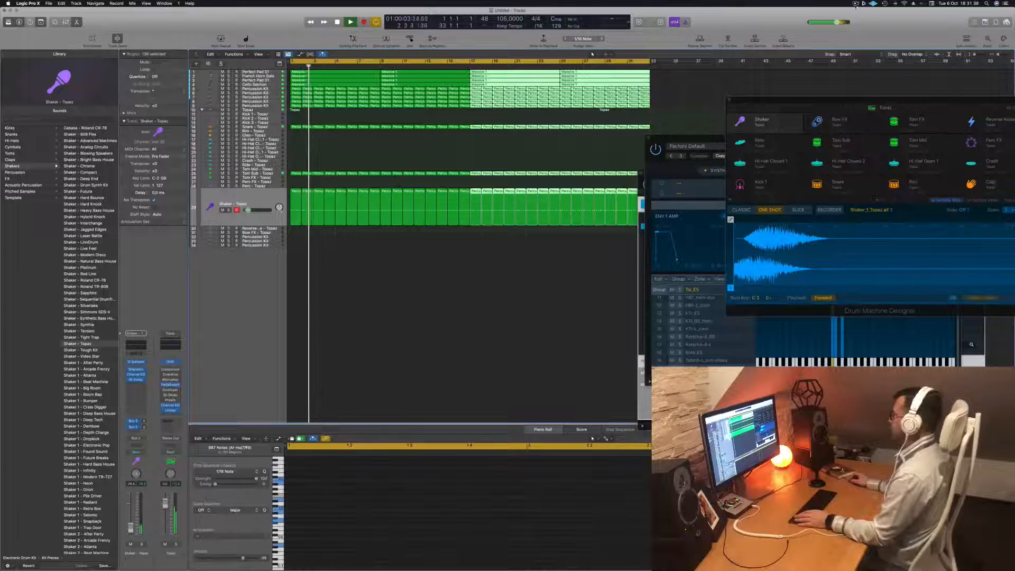
Step: Move the Percussion Kit instrument window aside, select the topmost Perfect Pad 01 track and play it from the beginning
drag(698, 138, 729, 266)
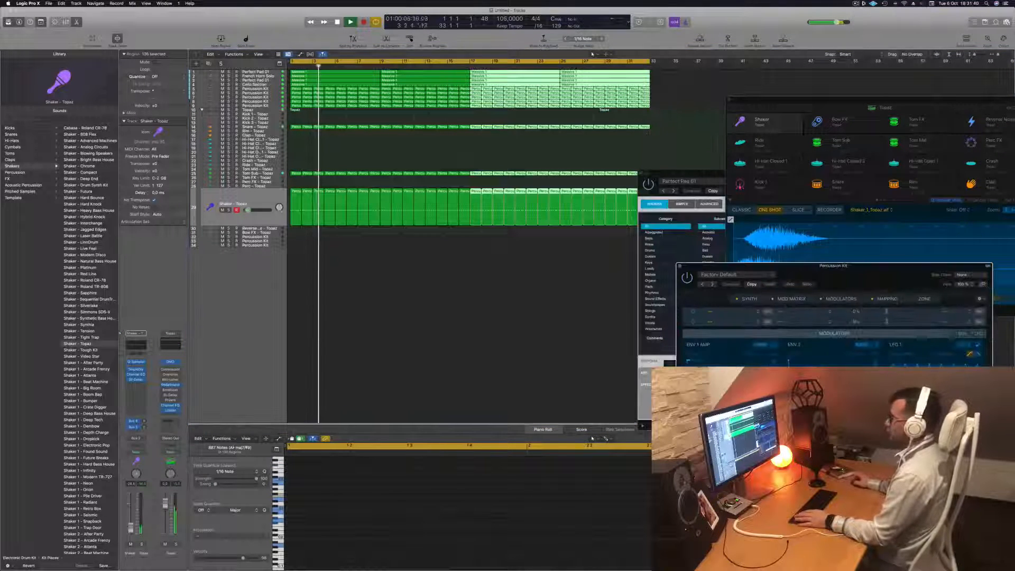
click(268, 76)
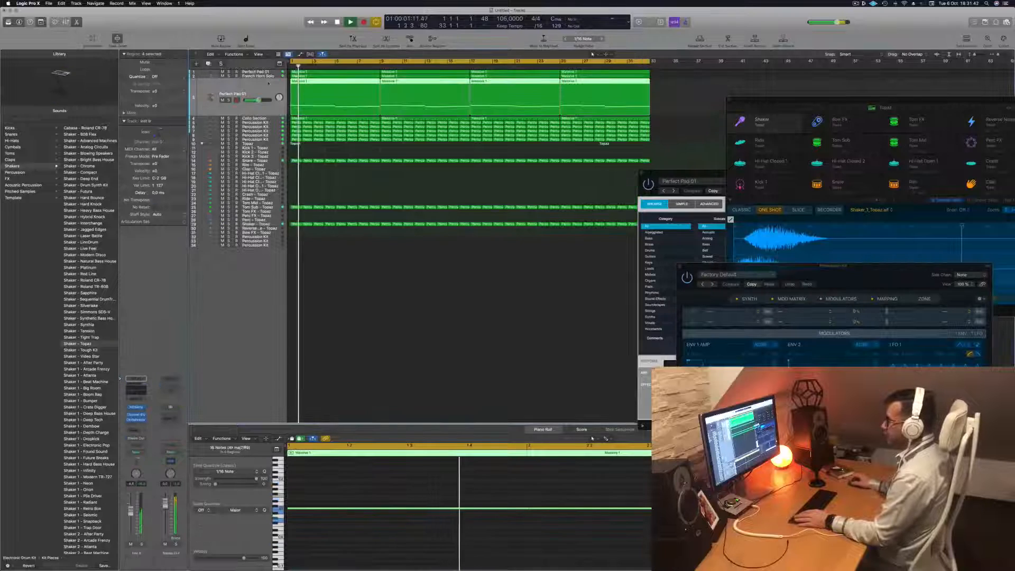
click(268, 71)
key(Return)
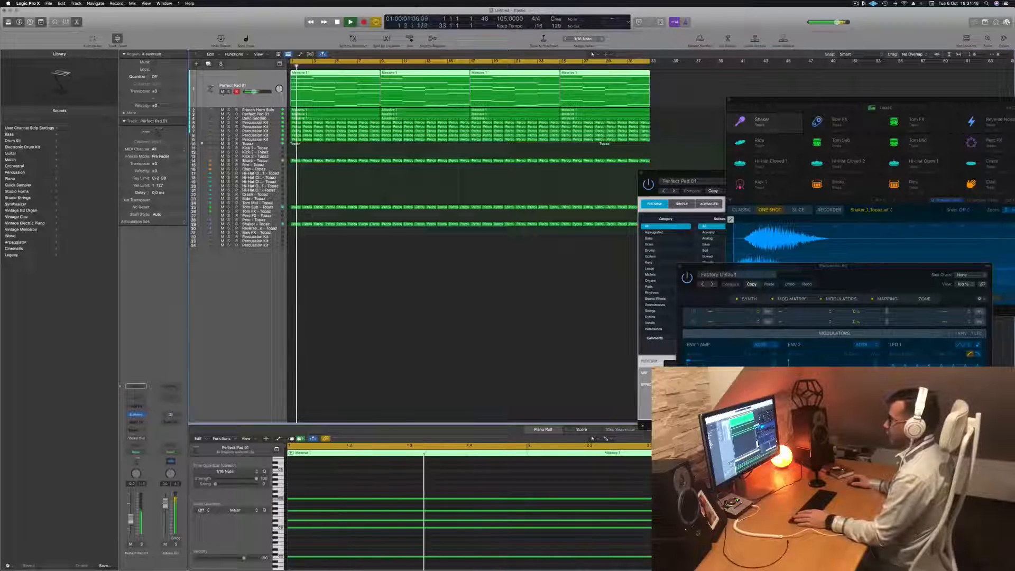
key(s)
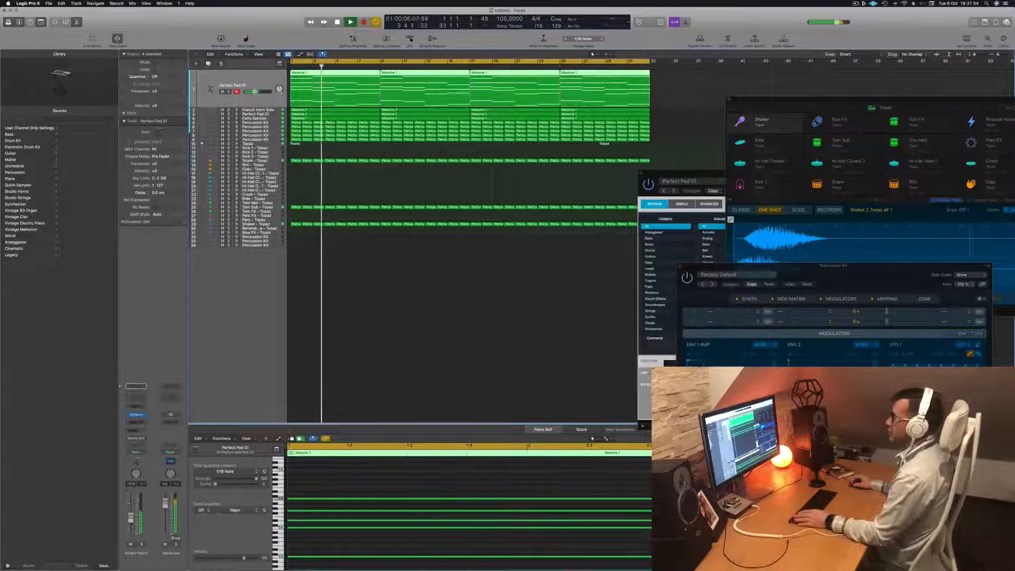
Step: Duplicate the topmost Perfect Pad 01 track with its settings and copy its regions onto the duplicate
key(super+d)
key(space)
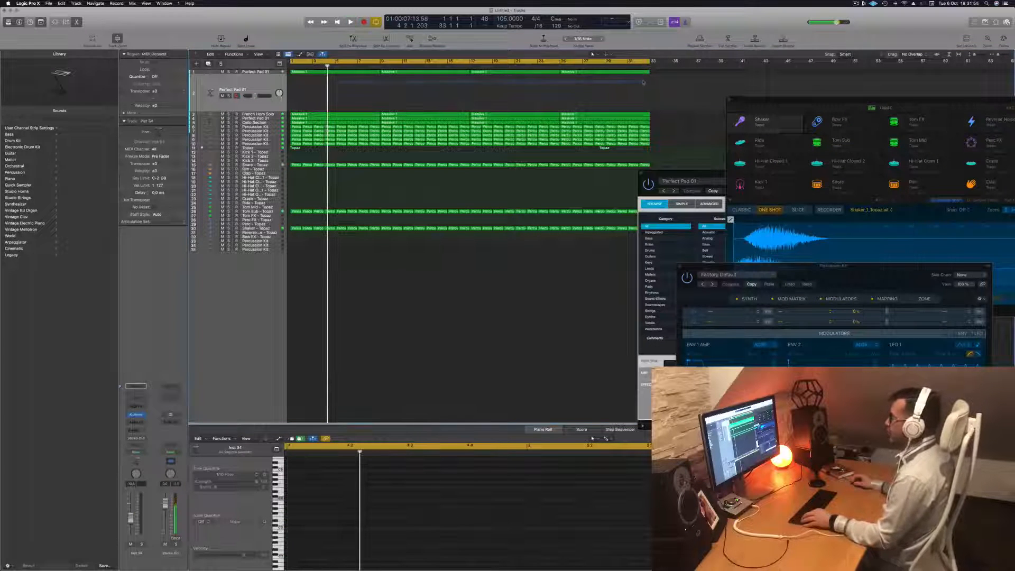
drag(648, 77, 303, 93)
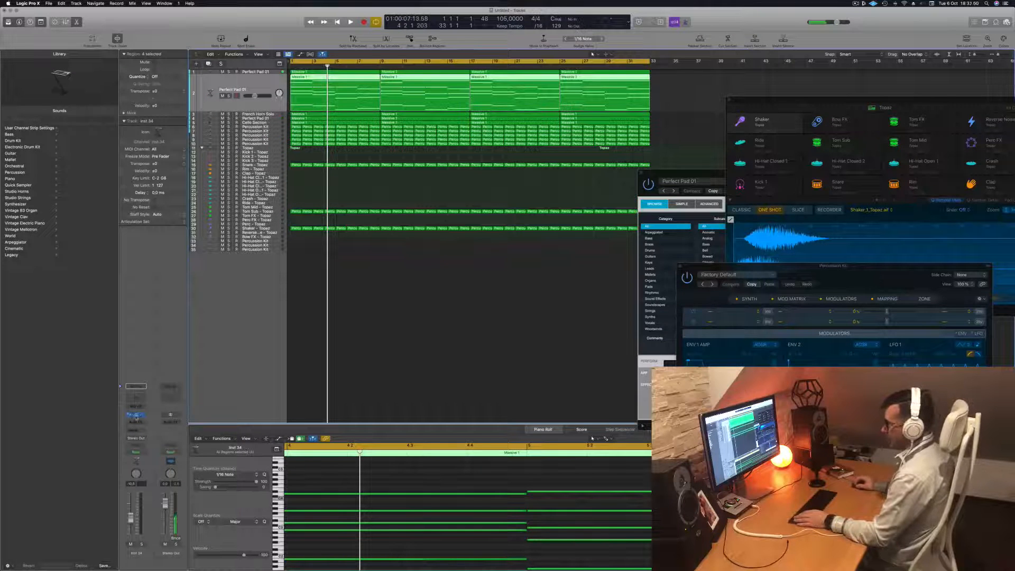
Step: Load the Arpeggiated preset 80s Simple Synth Patterns in the duplicate track's Alchemy, adjust the track volume and play
drag(582, 94, 570, 100)
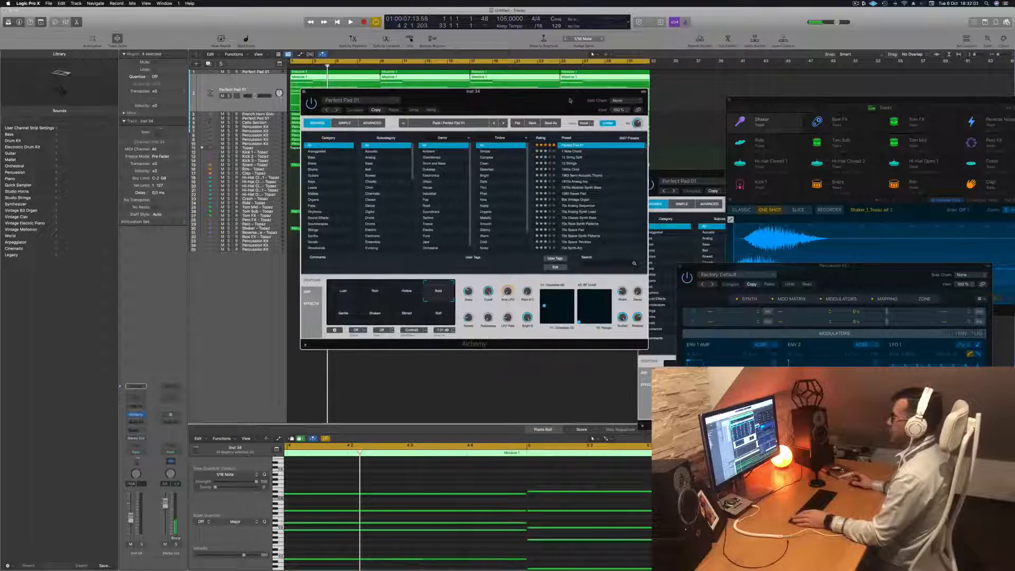
click(318, 152)
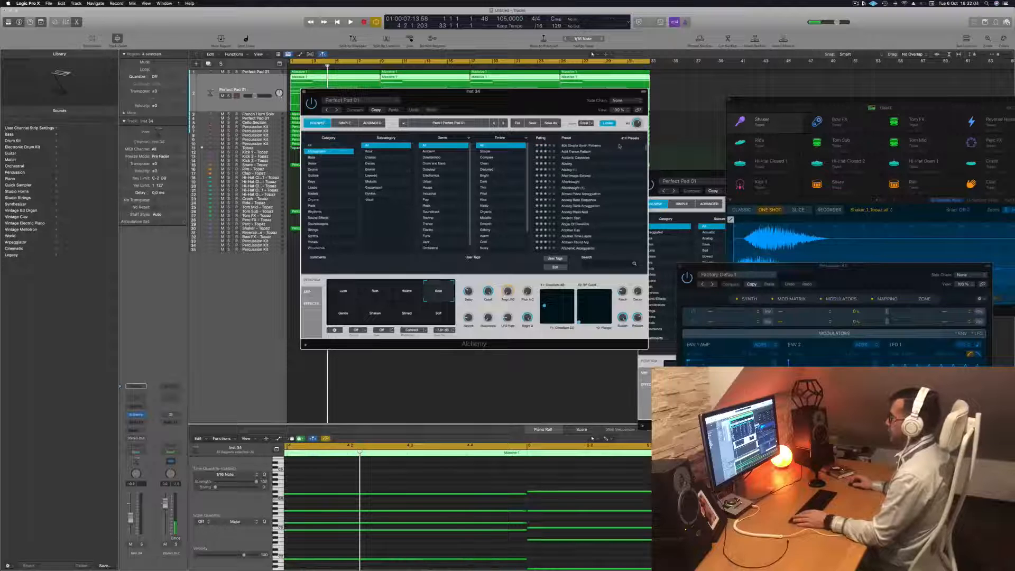
click(592, 146)
drag(566, 92, 692, 74)
drag(132, 521, 132, 517)
key(space)
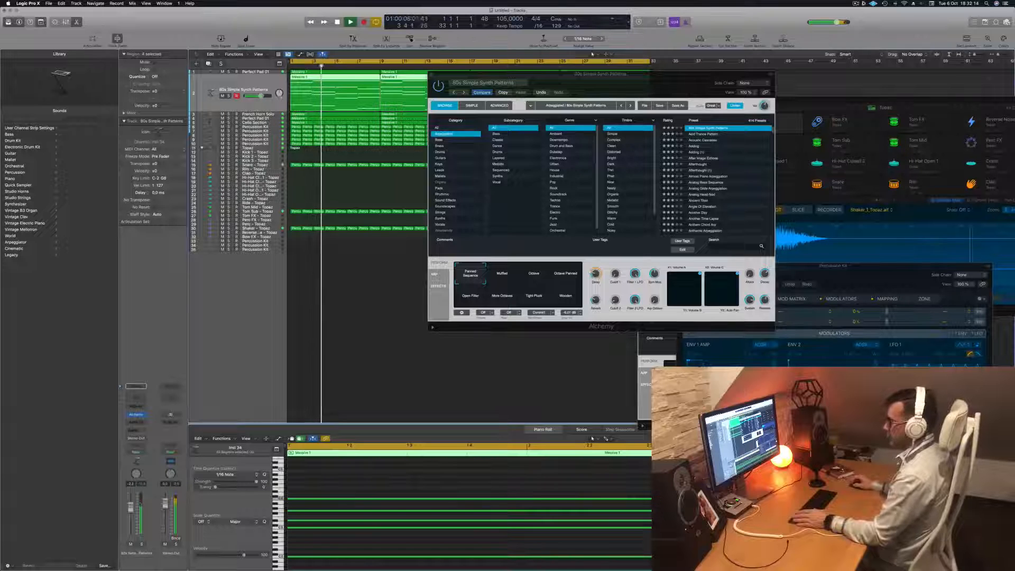
Step: Audition the Muffled, Octave and Open Filter variations of the 80s Simple Synth Patterns preset
click(501, 273)
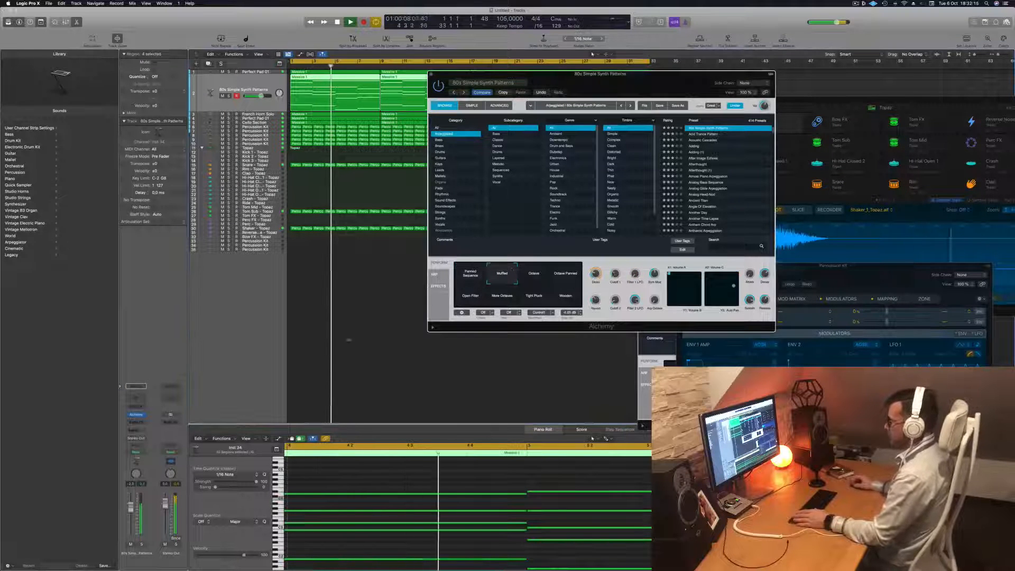
click(534, 274)
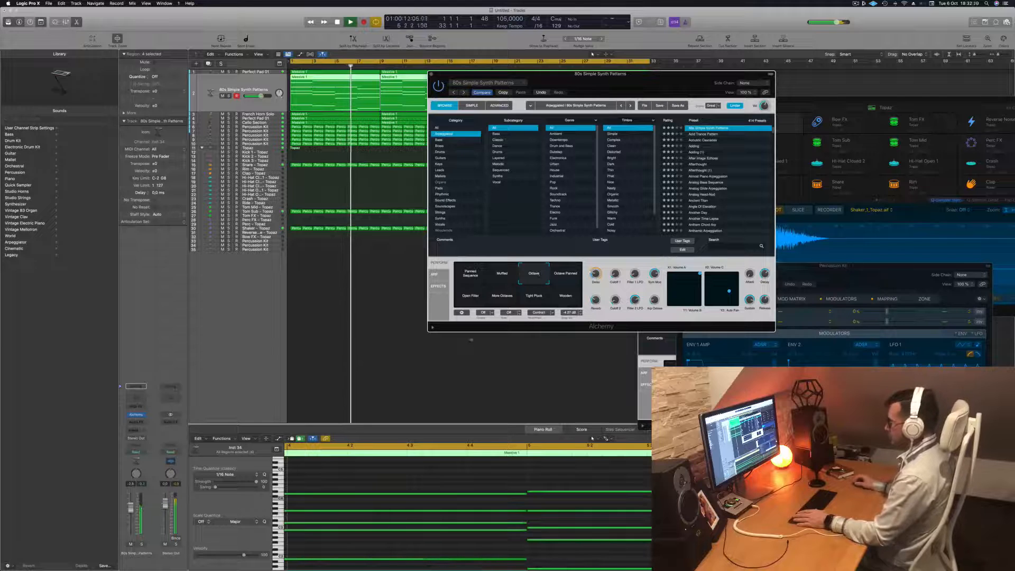
click(471, 296)
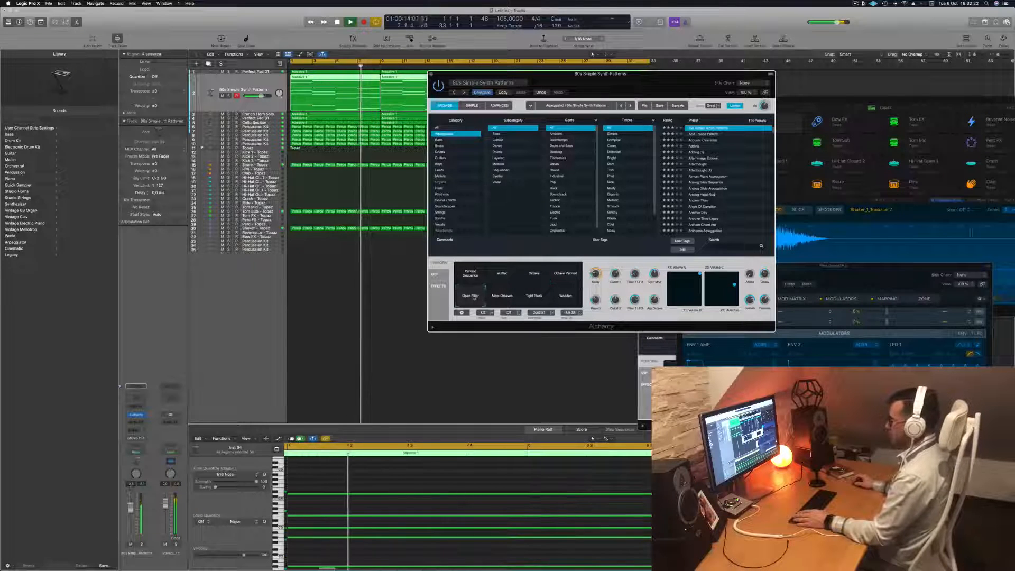
Step: Audition the Alchemy presets Acid Trance Pattern and Acoustic Cascades with the song playing
click(703, 134)
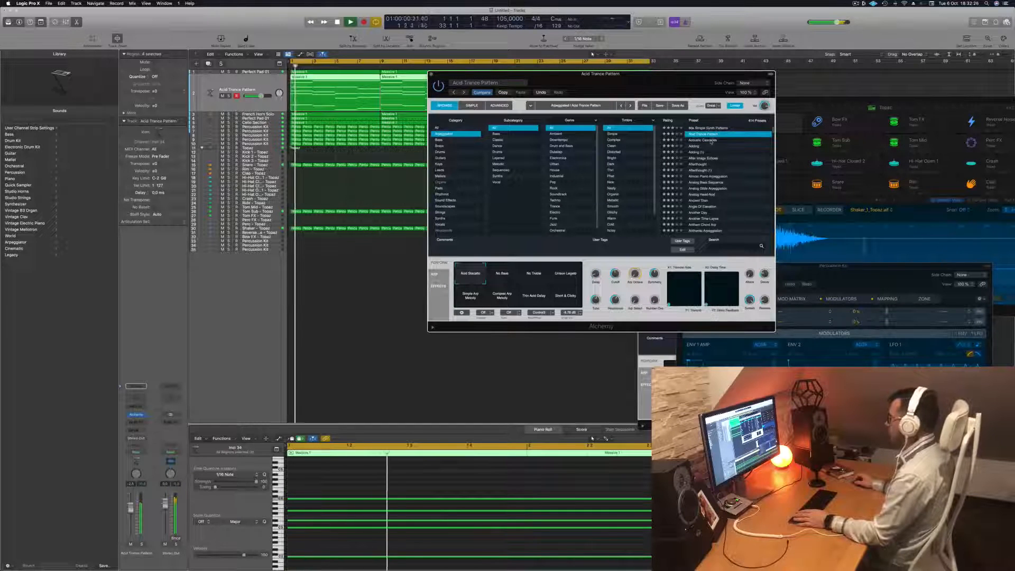
click(709, 140)
key(space)
drag(693, 74, 710, 70)
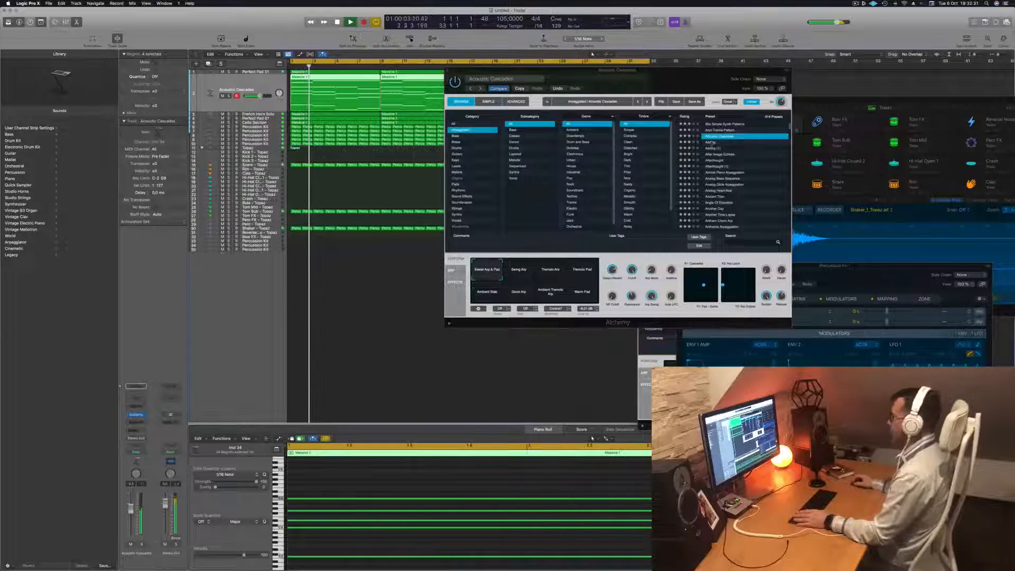
Step: Try the Alchemy preset Adding, load 1970s Analog Arp instead and slightly lower the track volume
click(711, 142)
scroll(717, 144, up, 3)
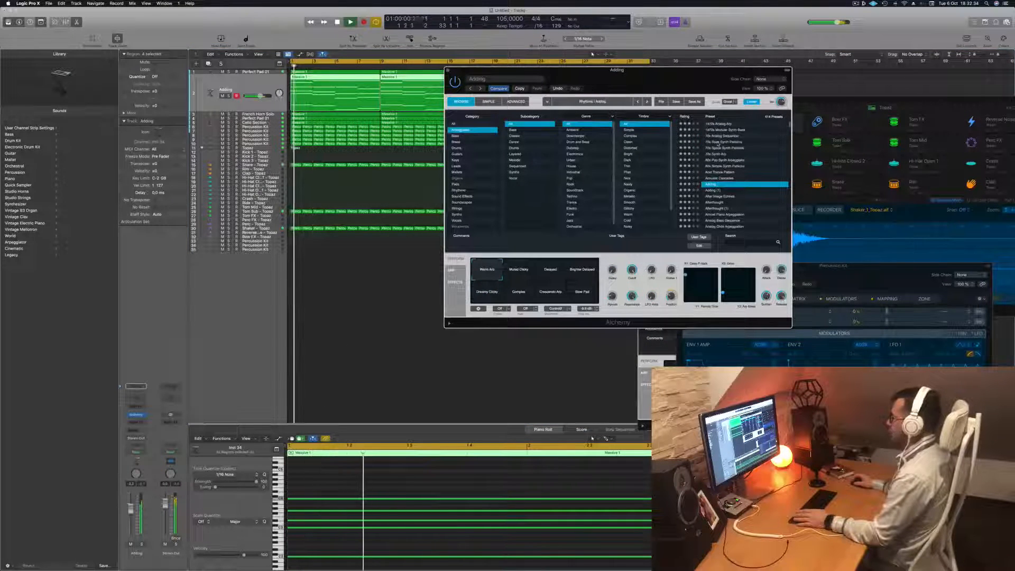
click(728, 124)
drag(683, 73, 706, 75)
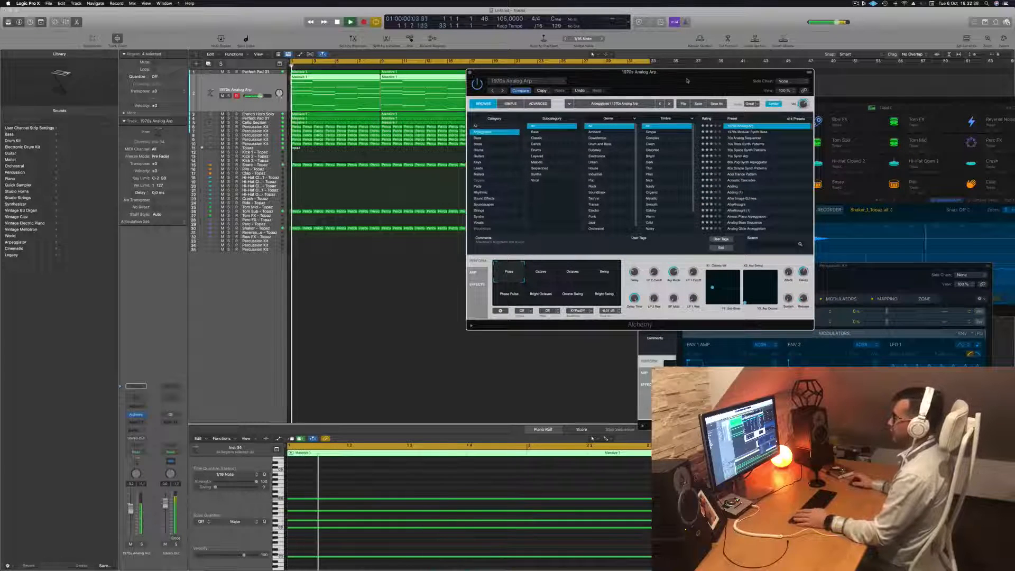
drag(131, 515, 131, 516)
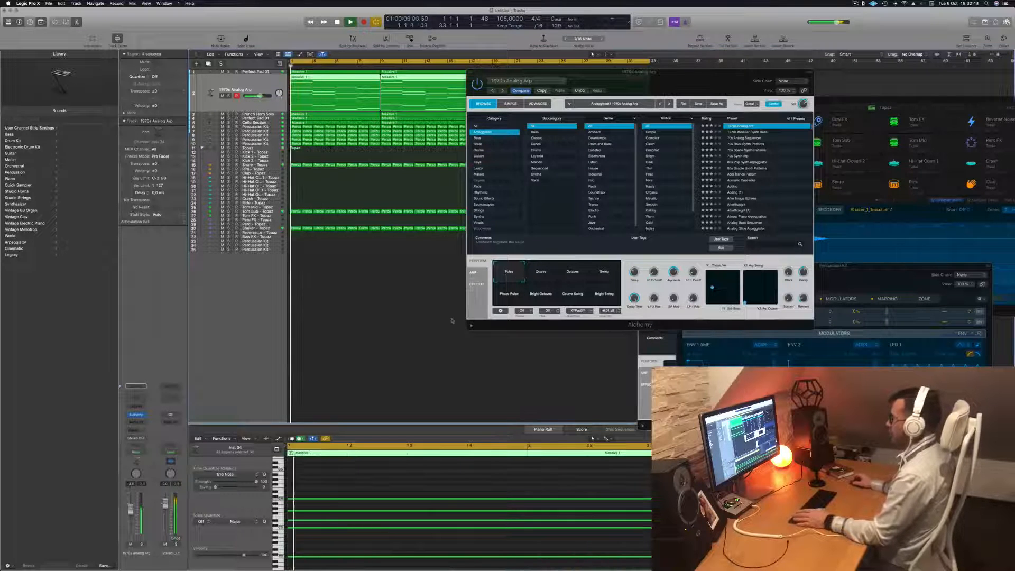
Step: Audition the Octaves, Swing, Phase Pulse and Bright Swing variations of 1970s Analog Arp and return to Pulse
click(567, 277)
click(614, 277)
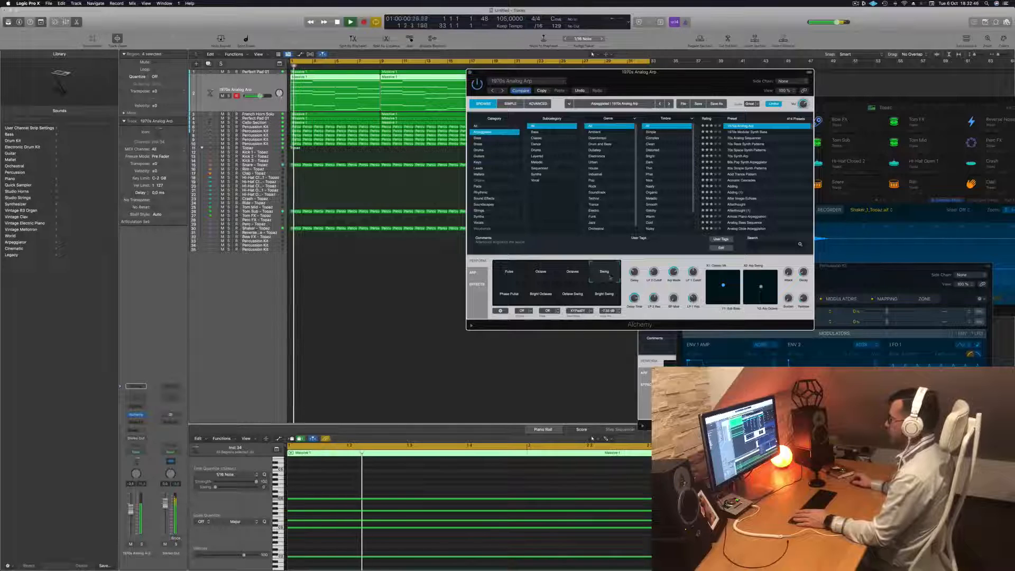
click(509, 296)
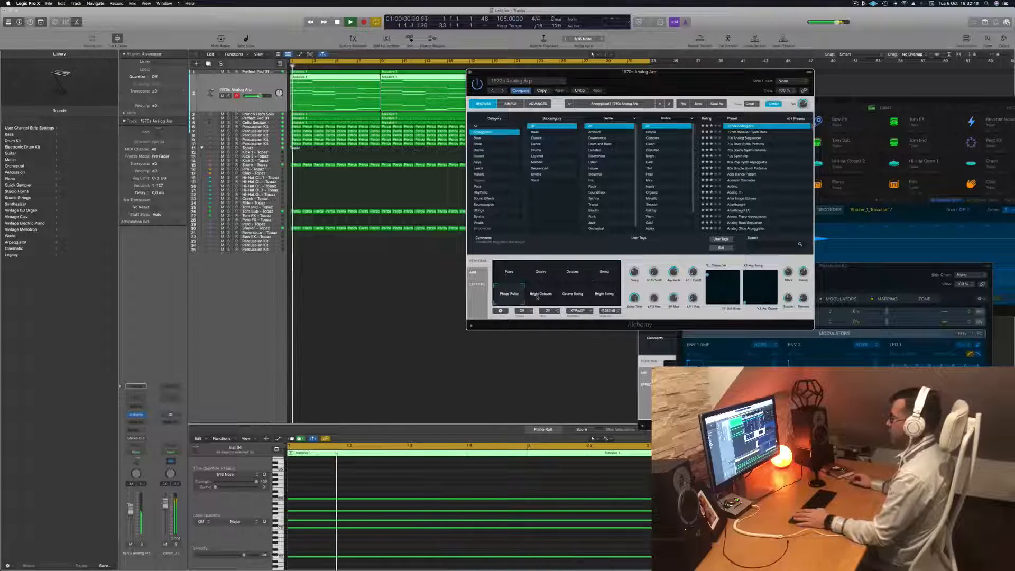
click(600, 297)
click(509, 275)
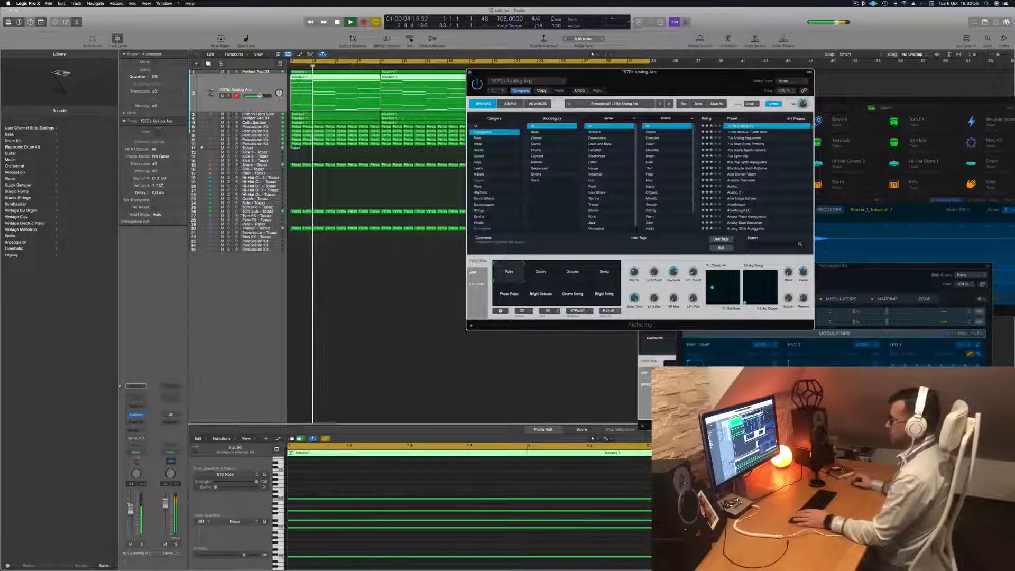
Step: Audition the 1970s Modular Synth Bass preset, then load 70s Analog Sequencer in Alchemy and move its window clear of the tracks
key(Return)
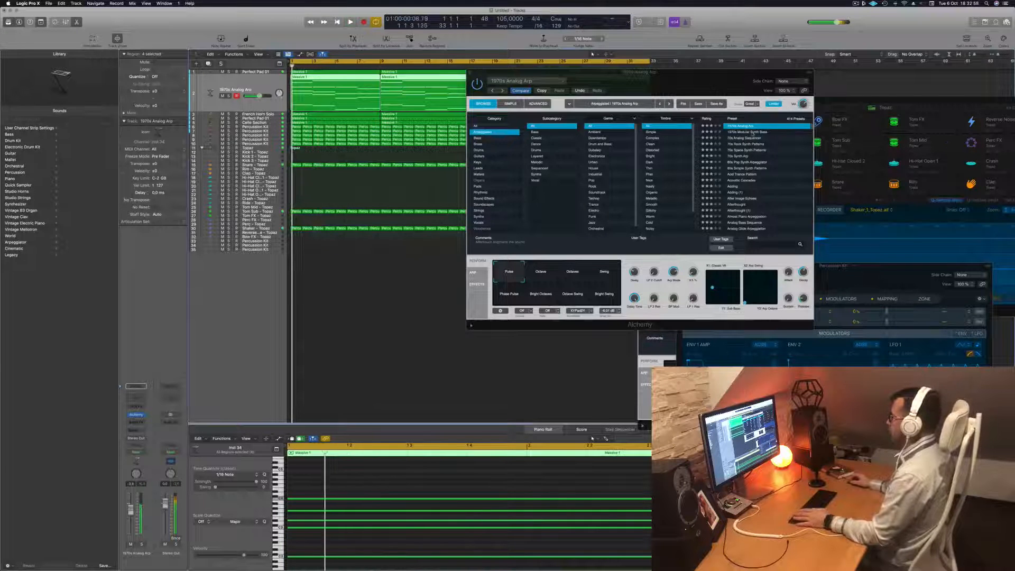
click(756, 132)
key(space)
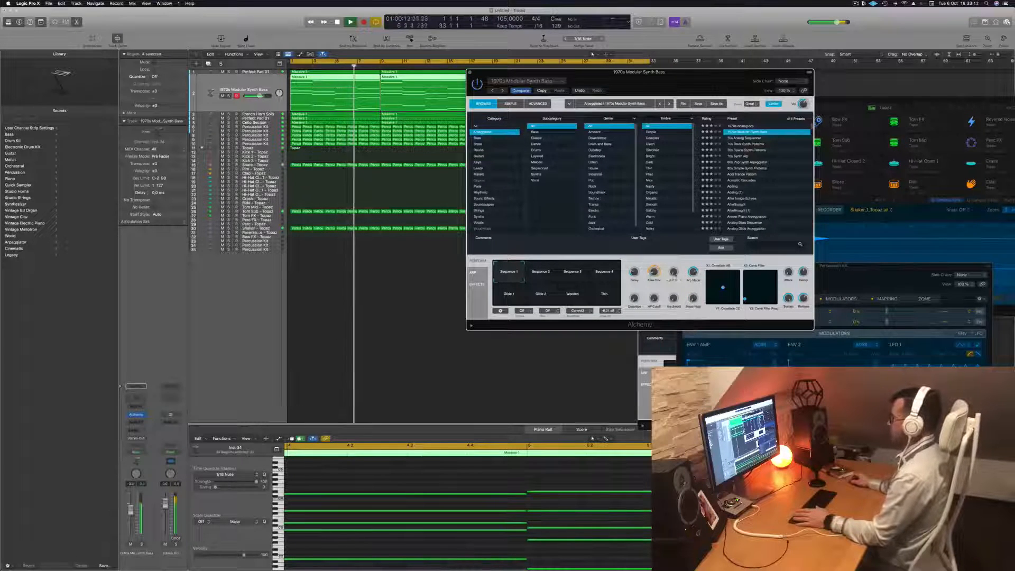
click(744, 138)
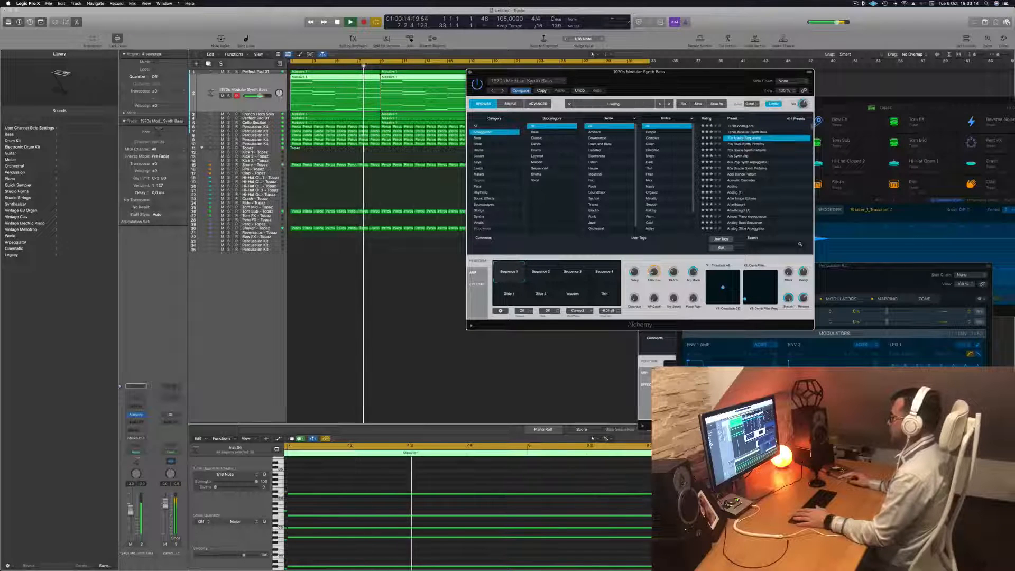
drag(702, 73, 738, 70)
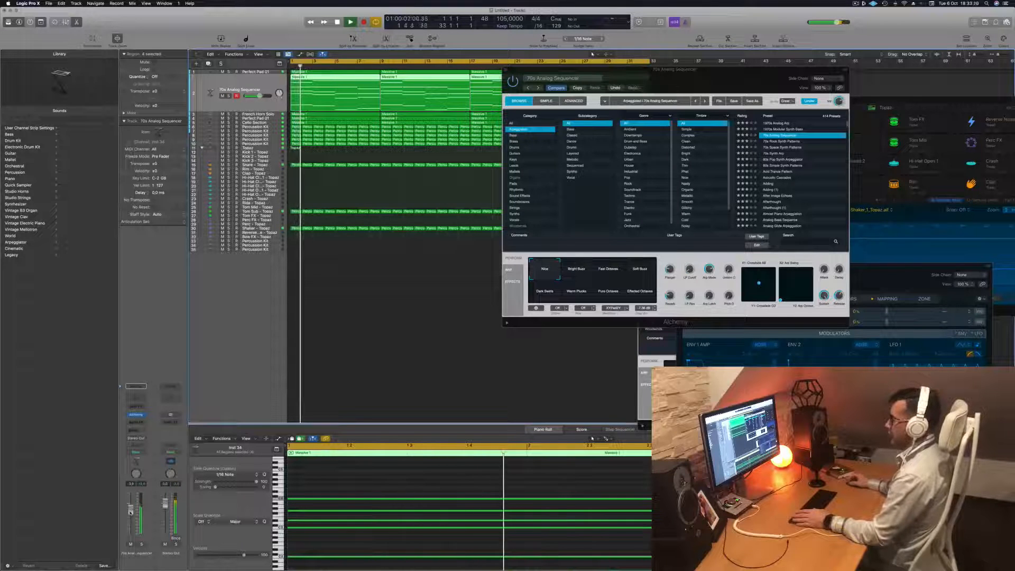
drag(682, 69, 726, 107)
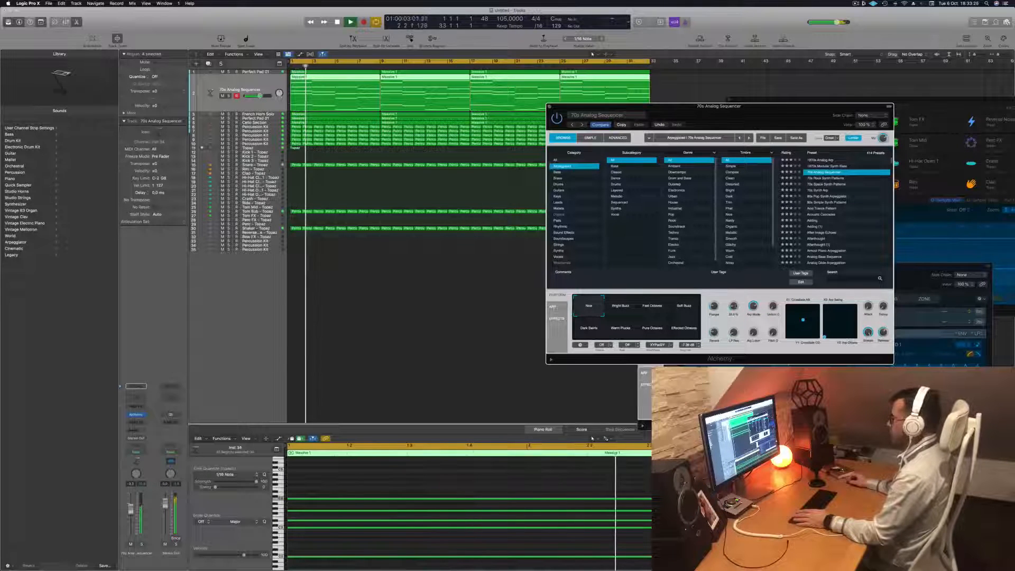
Step: Close the 70s Analog Sequencer and Perfect Pad 01 Alchemy windows and clear the region selection
drag(775, 103, 615, 174)
key(super+w)
key(super+Left)
key(super+Left)
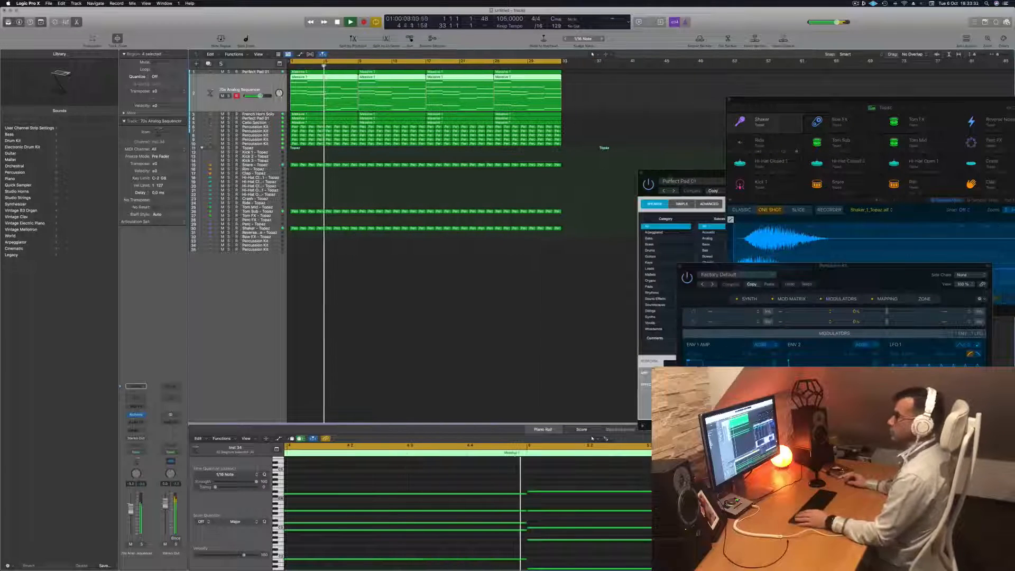
drag(682, 173, 383, 230)
key(super+w)
click(339, 194)
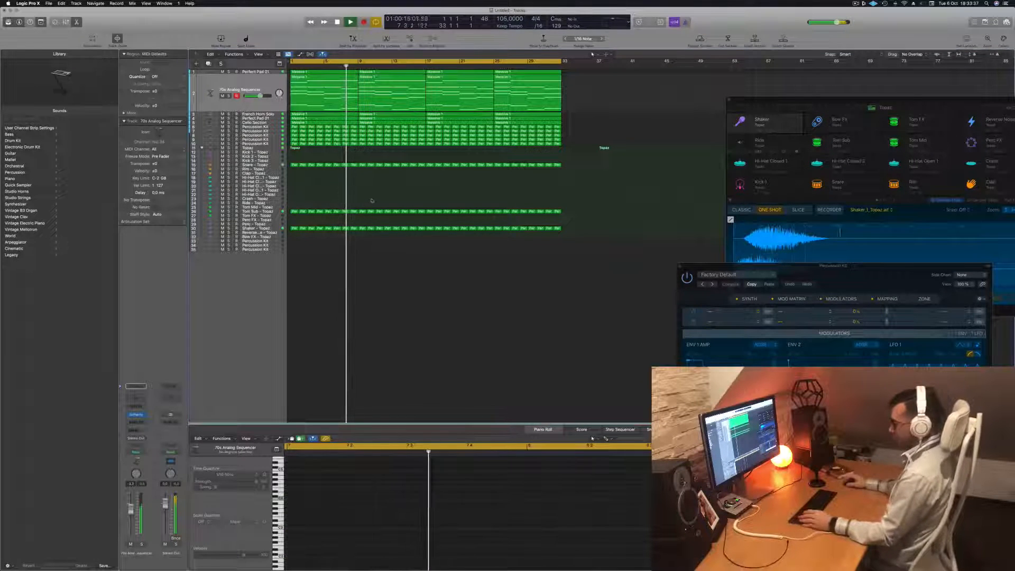
Step: Select all regions, color them by track and name them by track, then deselect them
key(super+a)
right_click(483, 71)
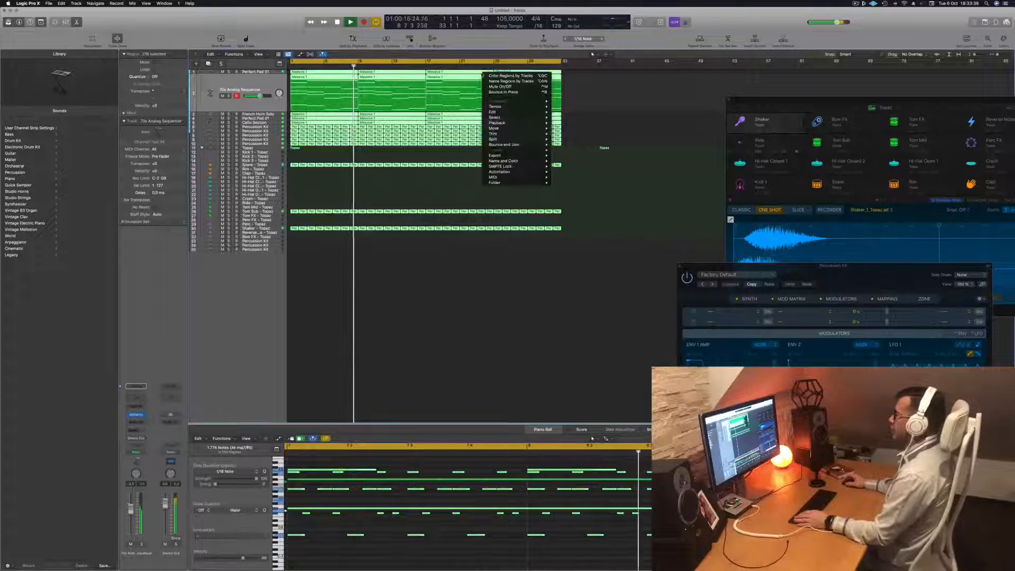
click(488, 76)
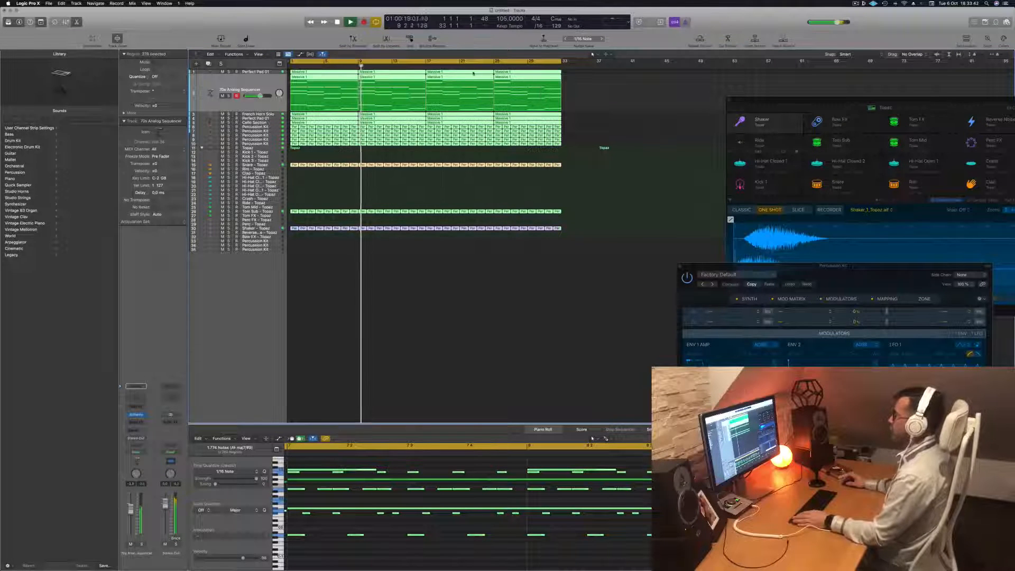
right_click(475, 73)
click(484, 80)
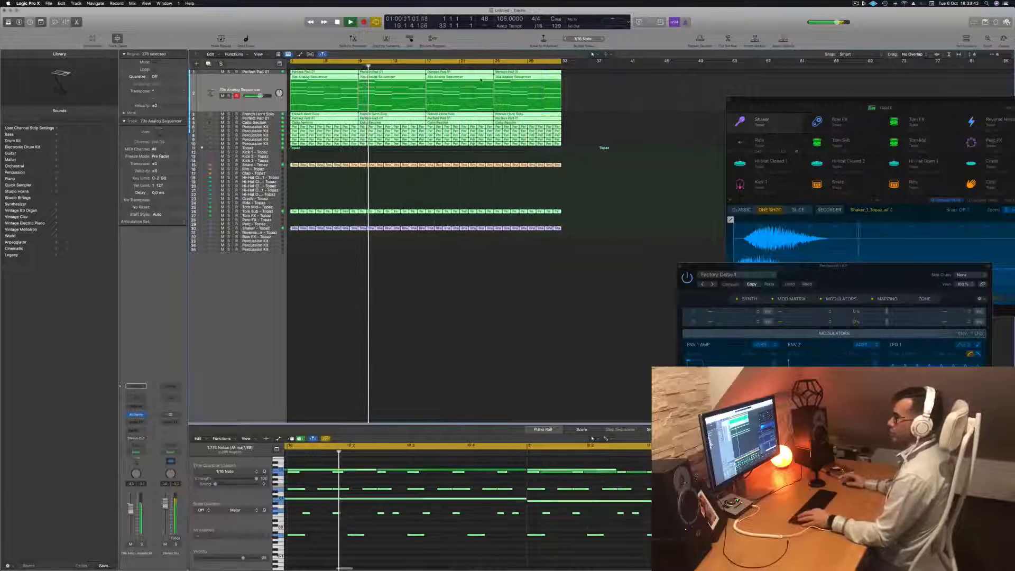
key(super+Right)
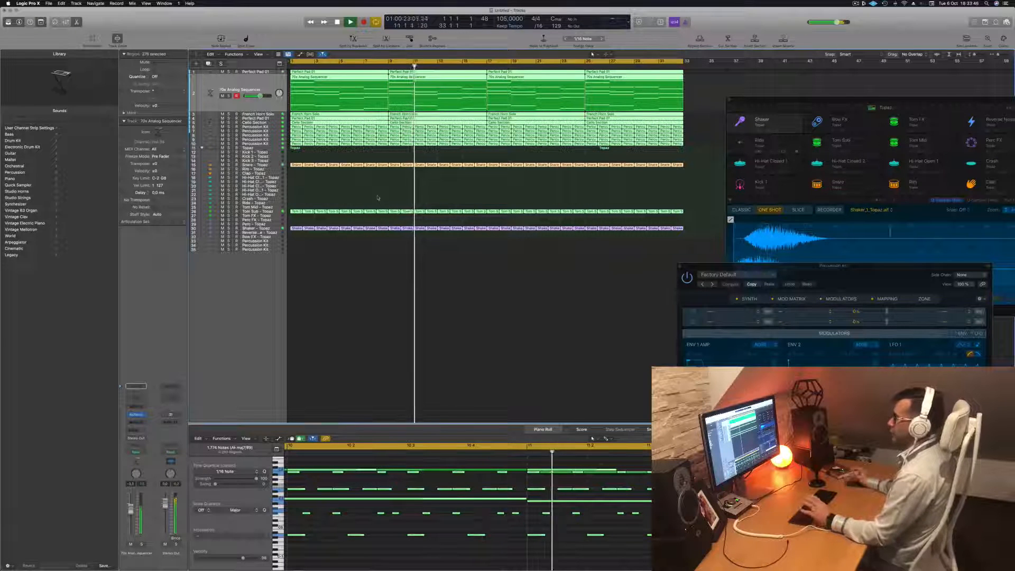
click(311, 180)
scroll(372, 187, down, 5)
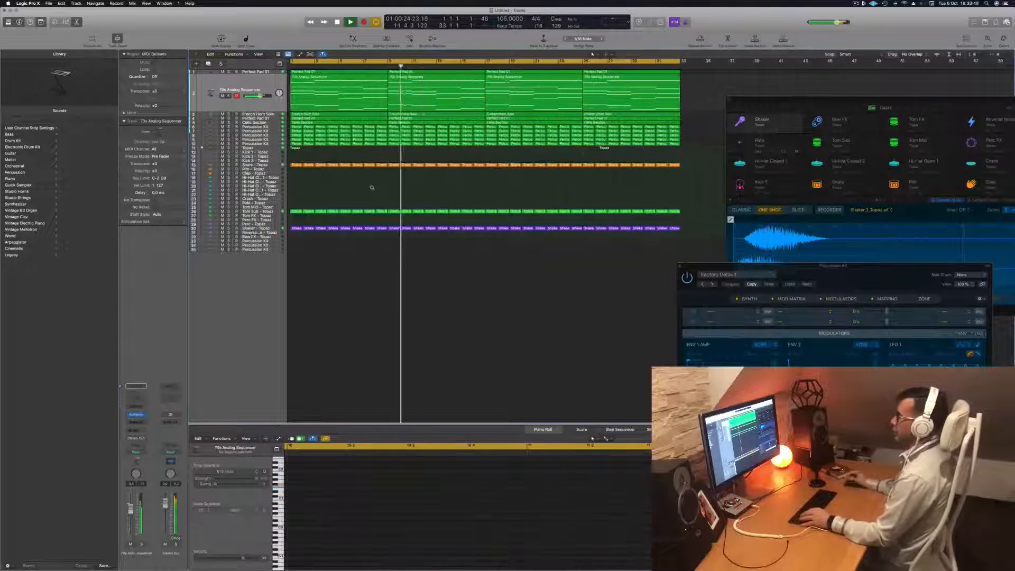
scroll(372, 188, up, 1)
scroll(372, 188, up, 1)
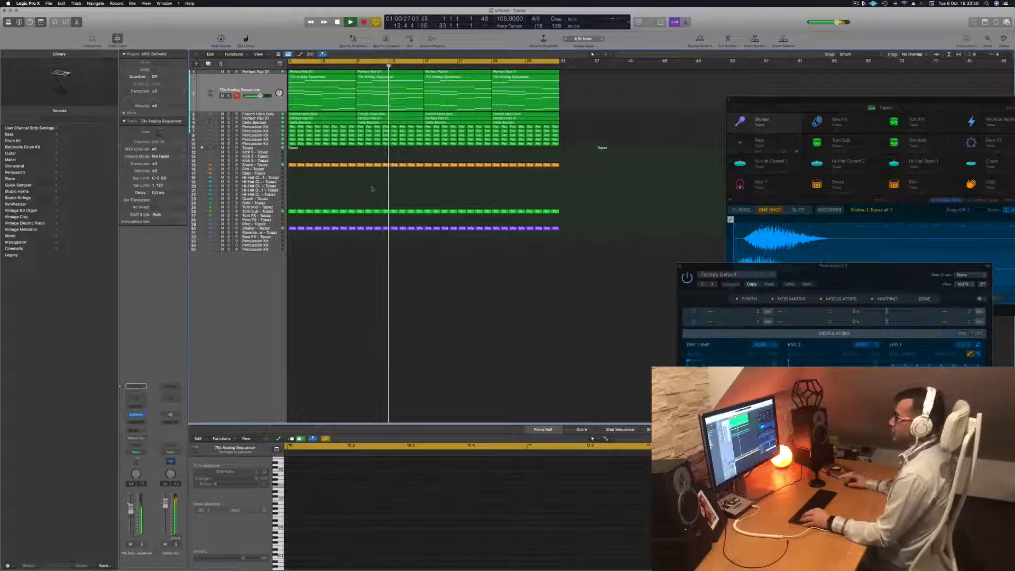
scroll(386, 188, left, 1)
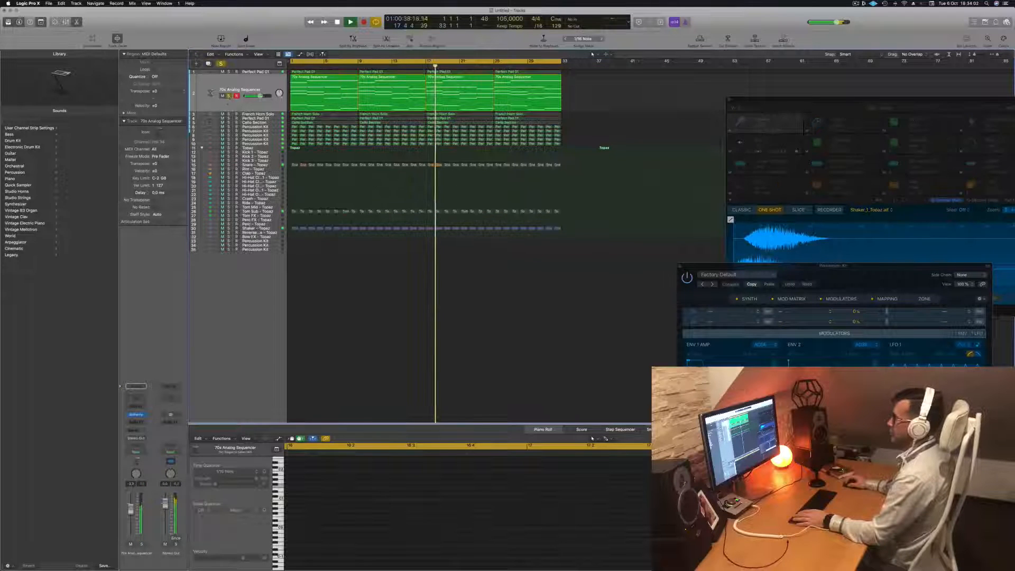
Step: Check the French Horn Solo, the second Perfect Pad 01 and the 70s Analog Sequencer tracks in solo
click(273, 114)
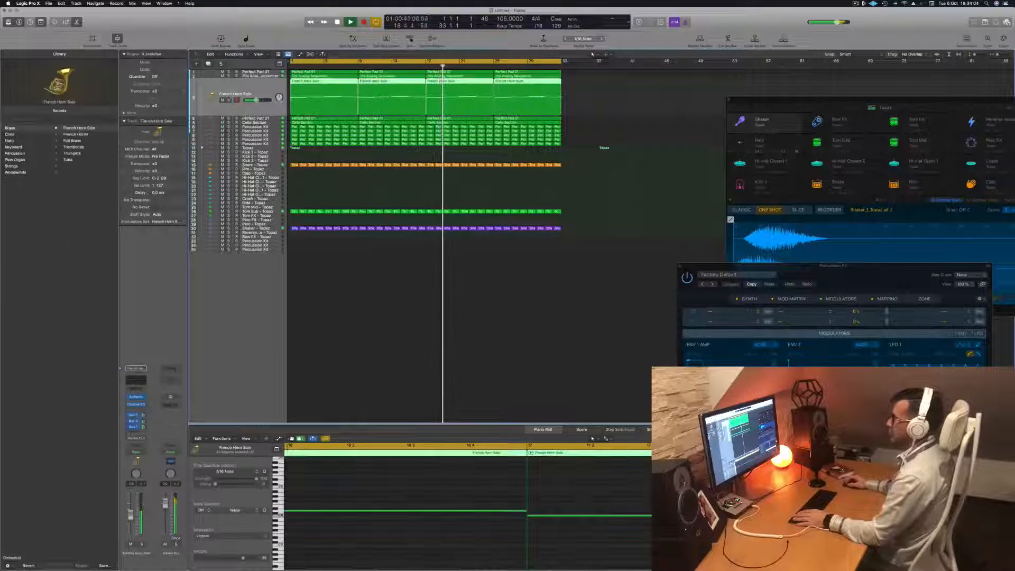
key(s)
click(228, 100)
click(265, 118)
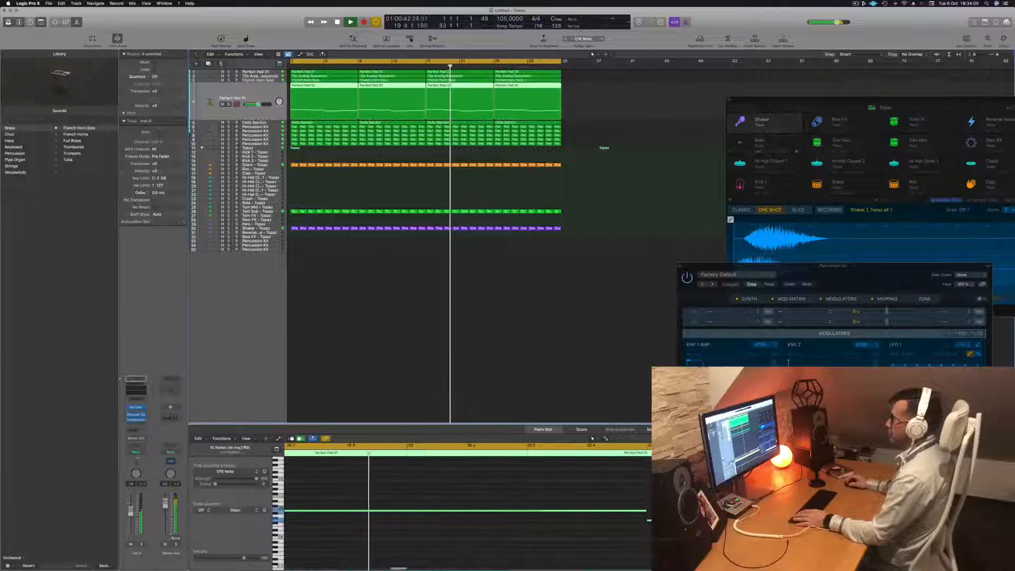
key(s)
key(s)
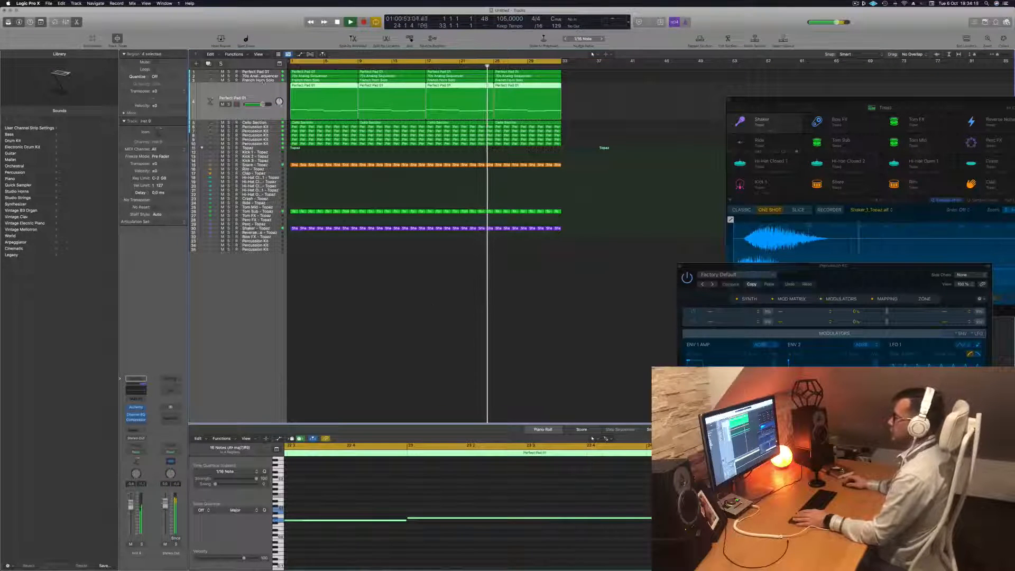
click(272, 76)
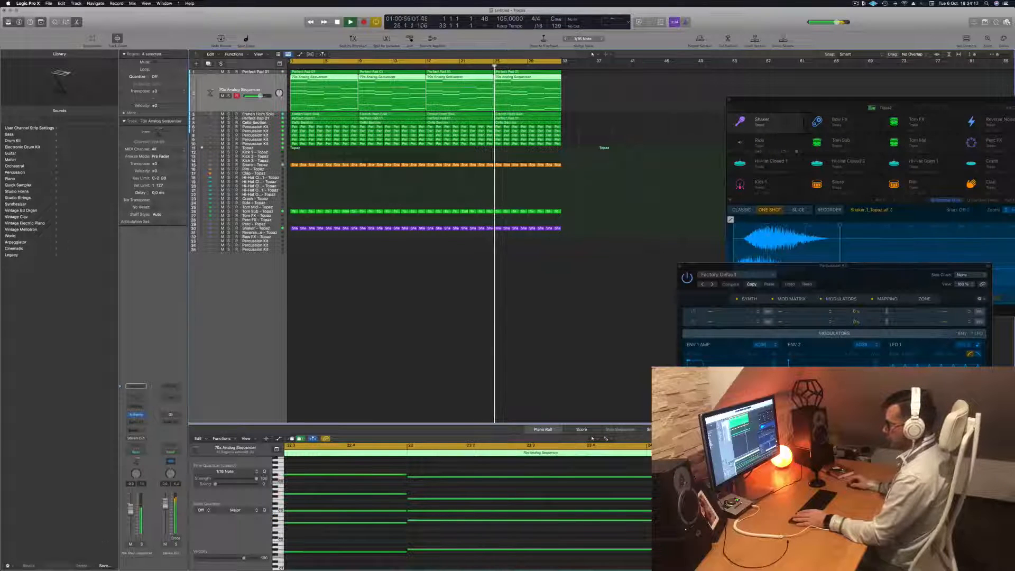
key(s)
key(s)
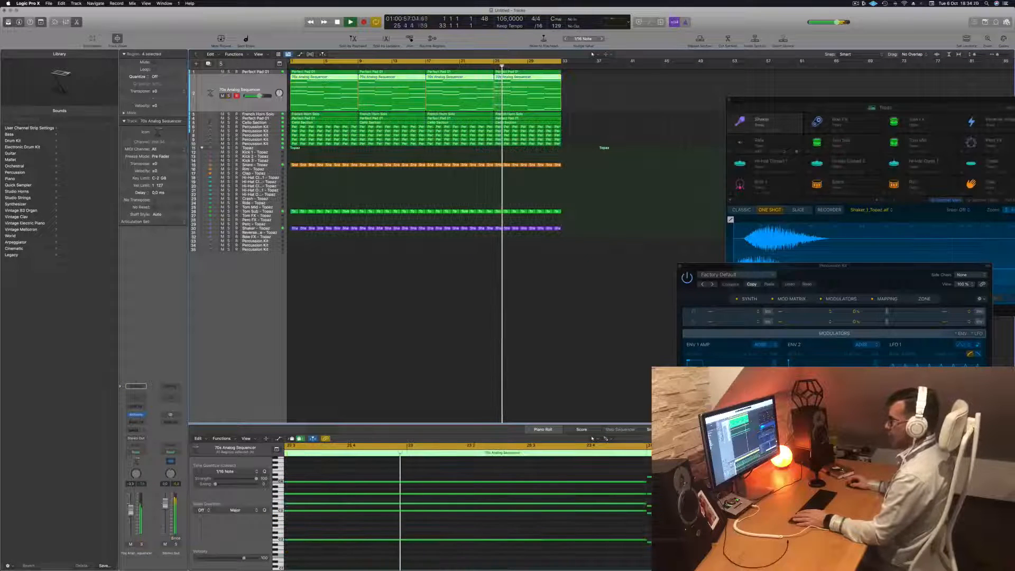
Step: Deselect the regions, replay the arrangement from the start and stop playback
click(340, 349)
key(Return)
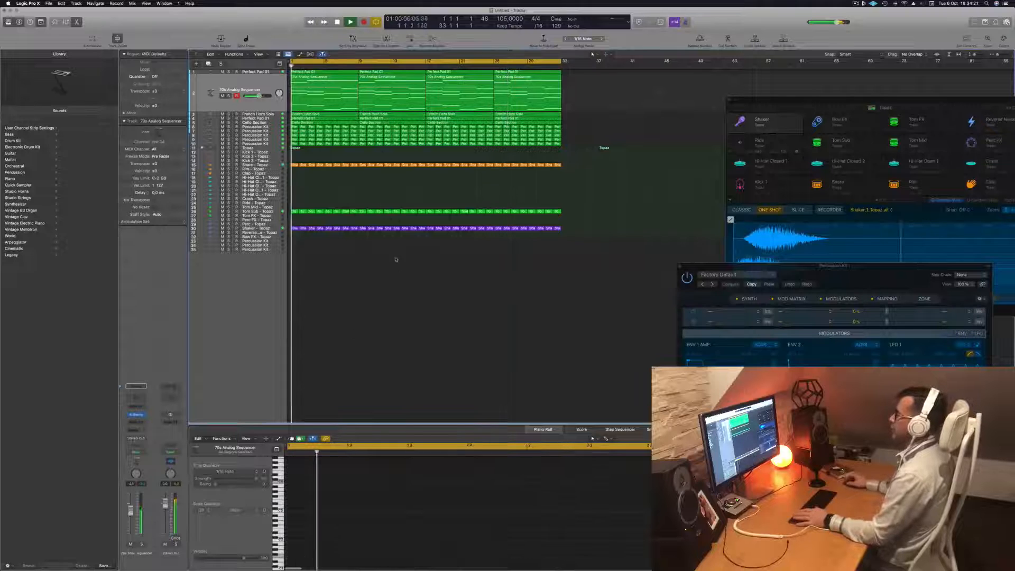
scroll(354, 196, up, 3)
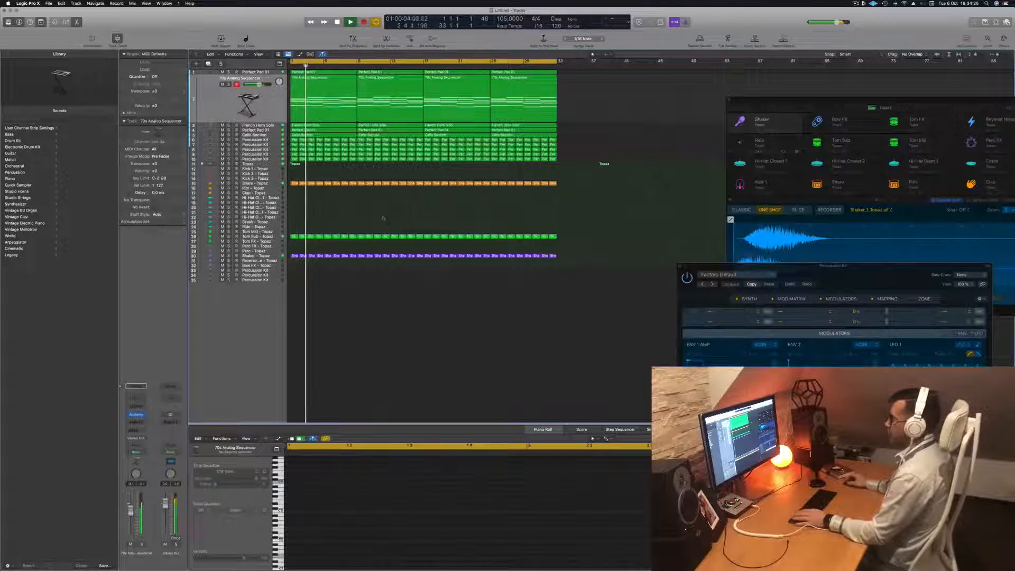
key(Return)
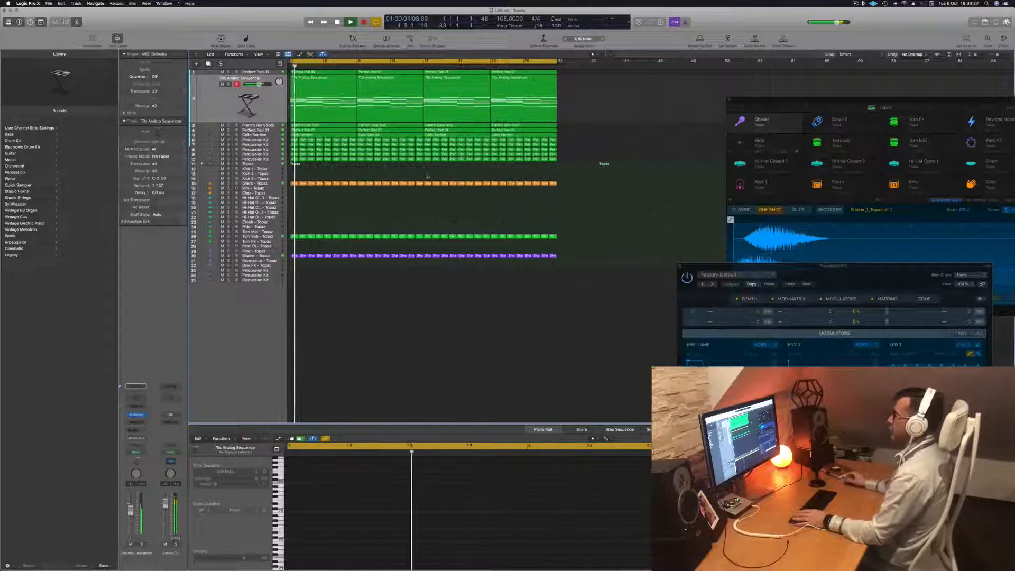
key(Return)
key(space)
Step: Show the mixer, pull all faders from Perfect Pad 01 to the last upper Percussion Kit fully down, and move the Sampler window up
key(x)
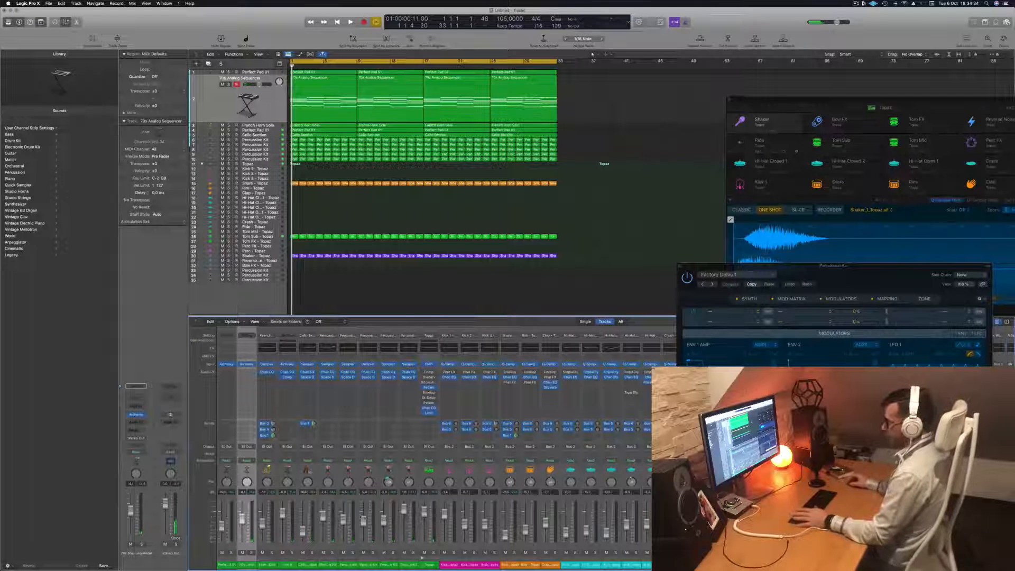
key(space)
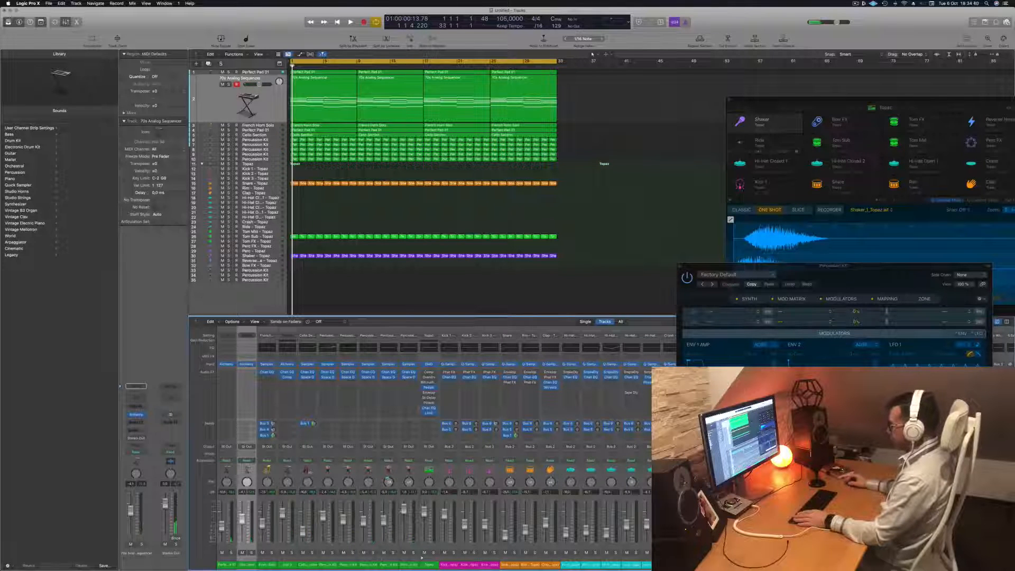
drag(408, 565, 227, 565)
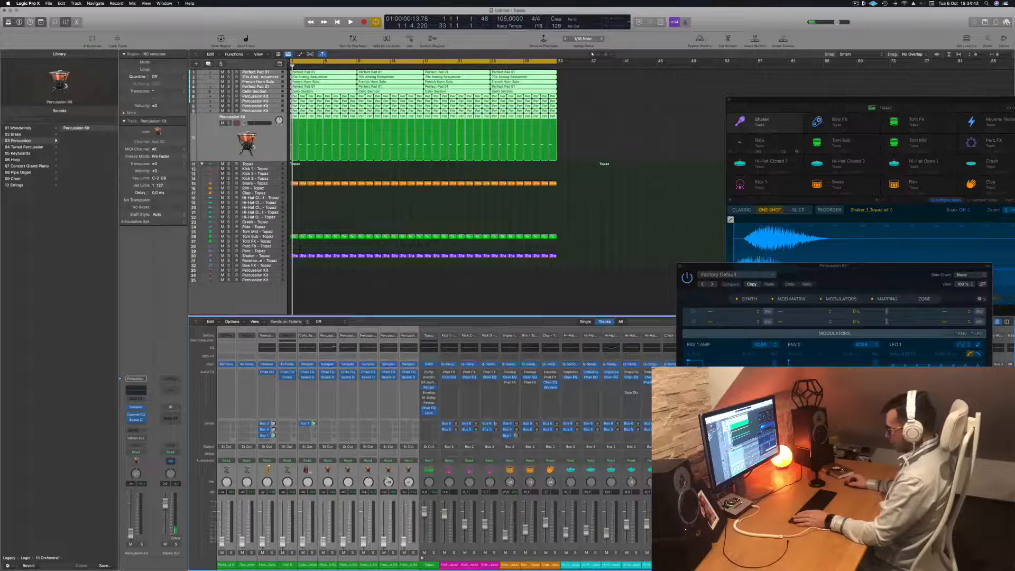
drag(842, 264, 872, 93)
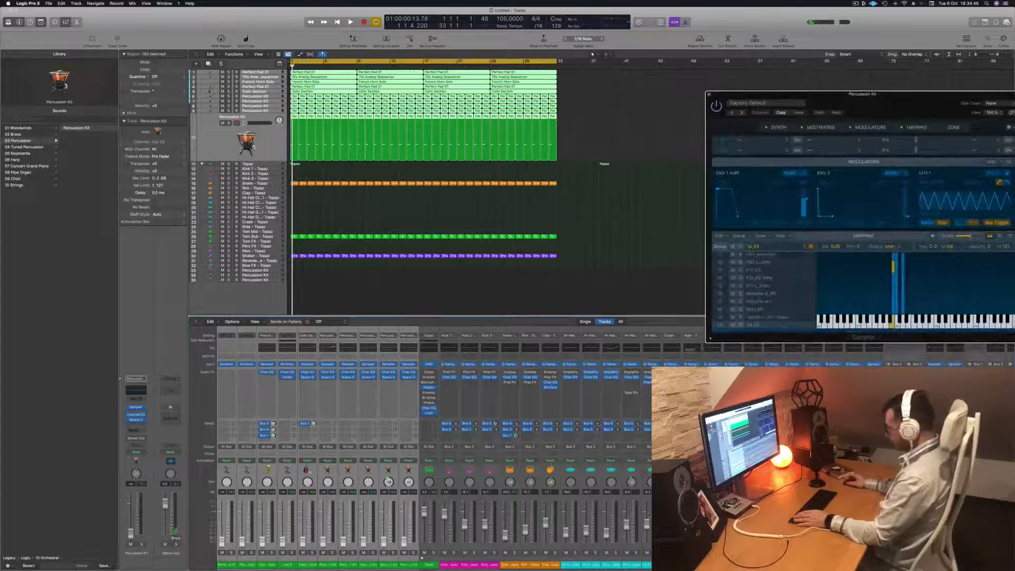
Step: Play the song, pull the Snare - Topaz fader fully down and restart playback
key(space)
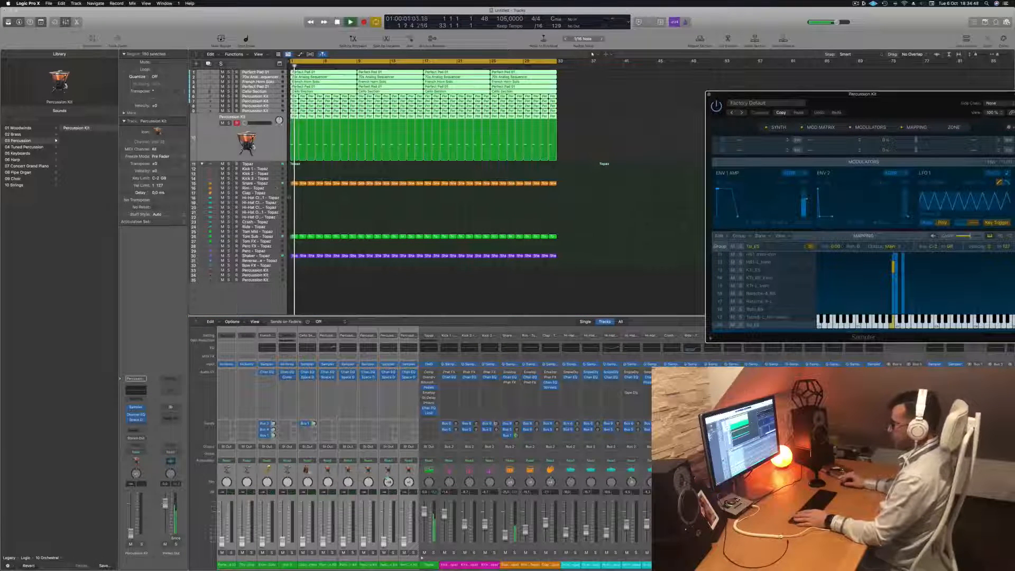
click(255, 184)
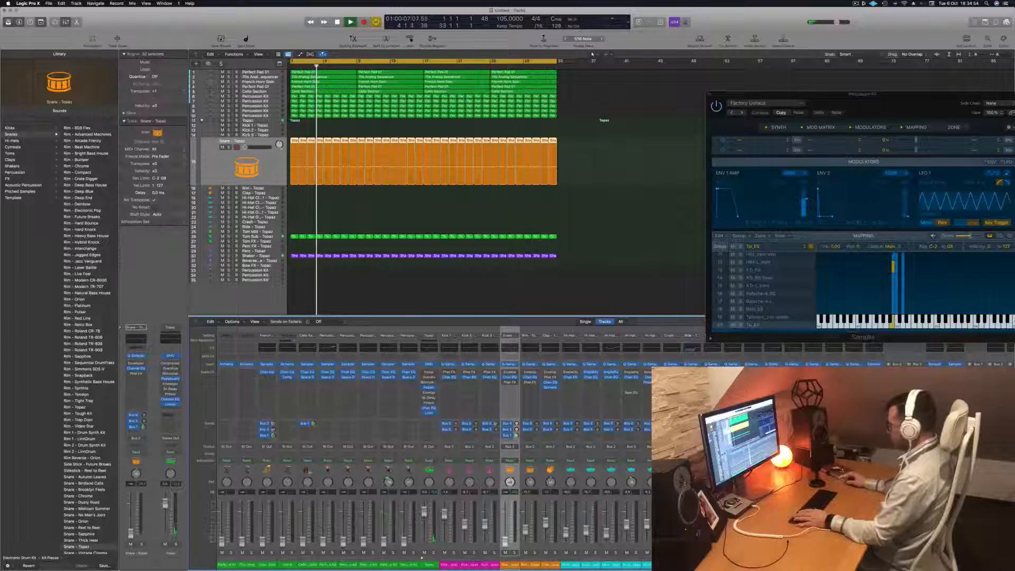
key(space)
key(space)
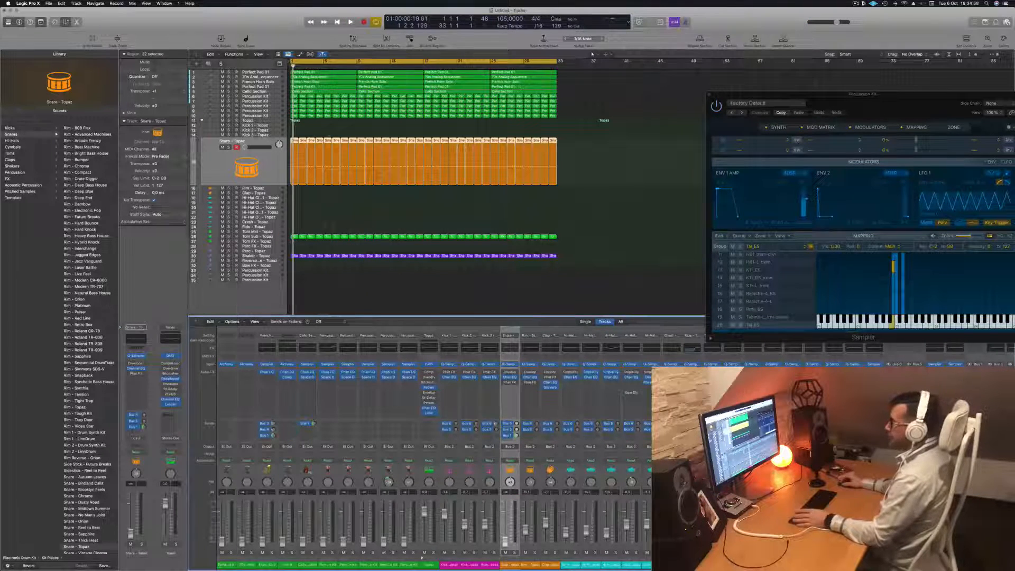
Step: Check the first and fourth Percussion Kit tracks during playback and bring the third Percussion Kit's fader back up
click(271, 98)
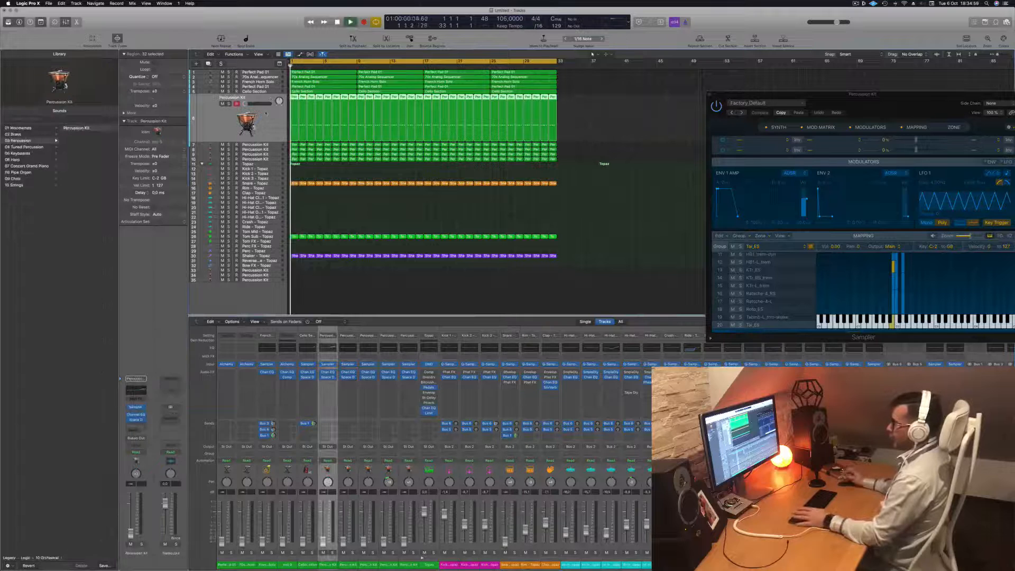
click(277, 155)
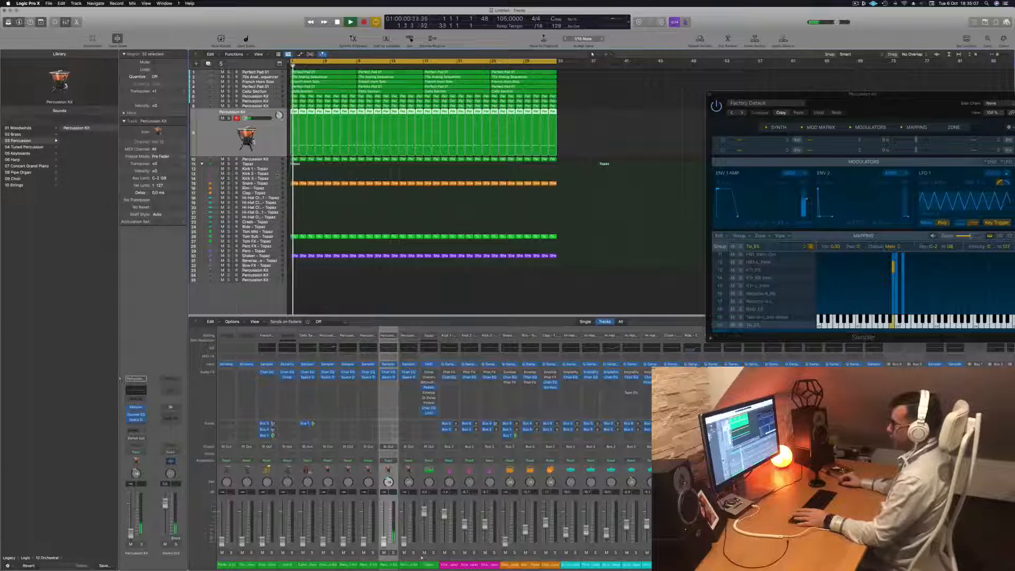
click(266, 107)
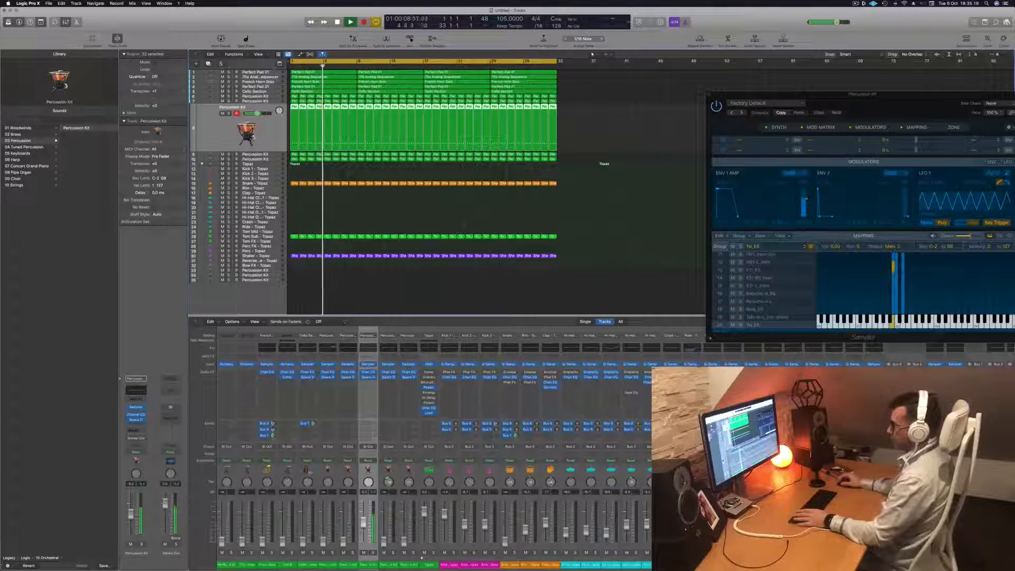
click(465, 226)
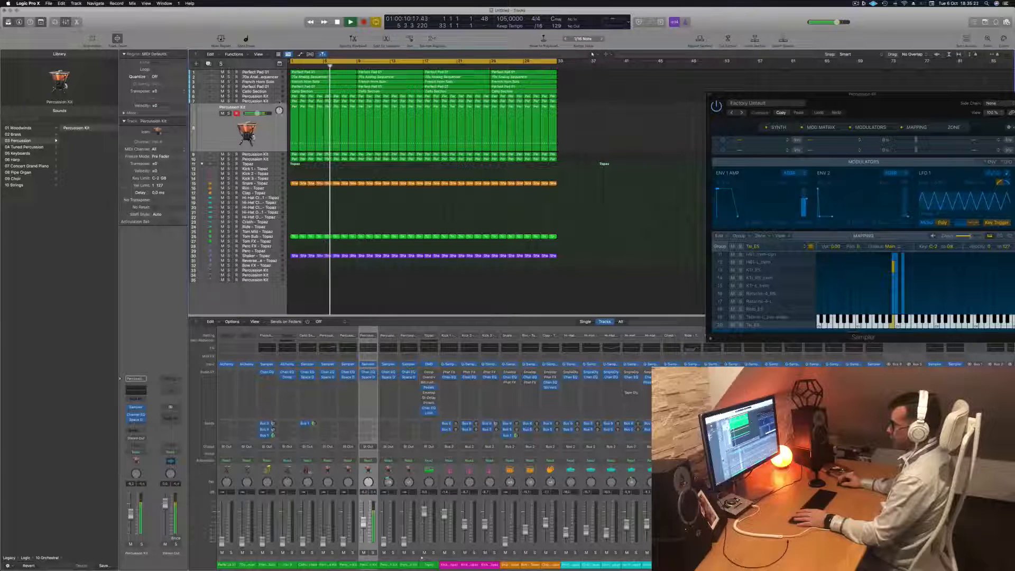
Step: Look through the Cello Section and neighbouring Percussion Kit tracks and return to the third Percussion Kit track
click(279, 101)
click(278, 97)
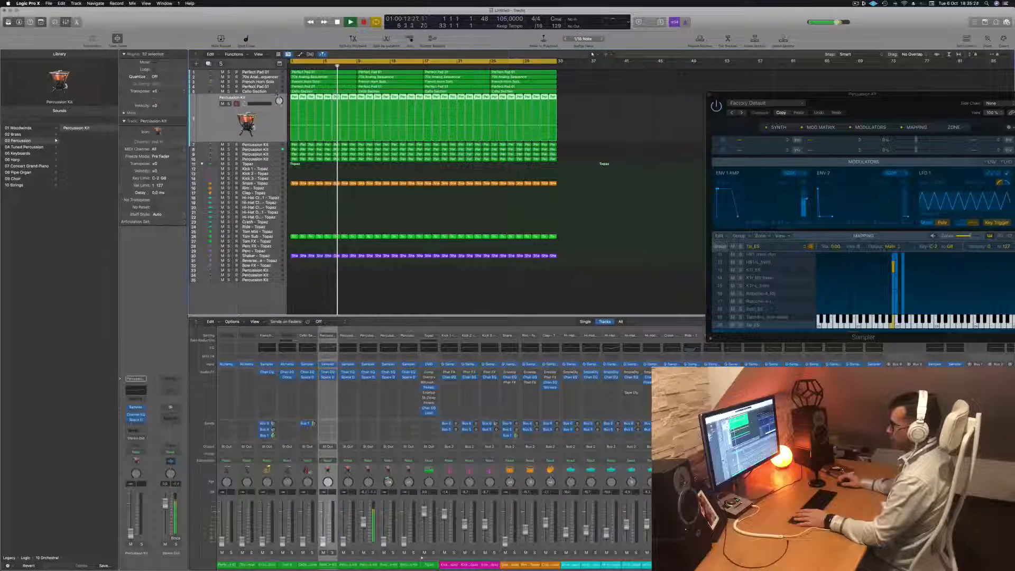
key(Up)
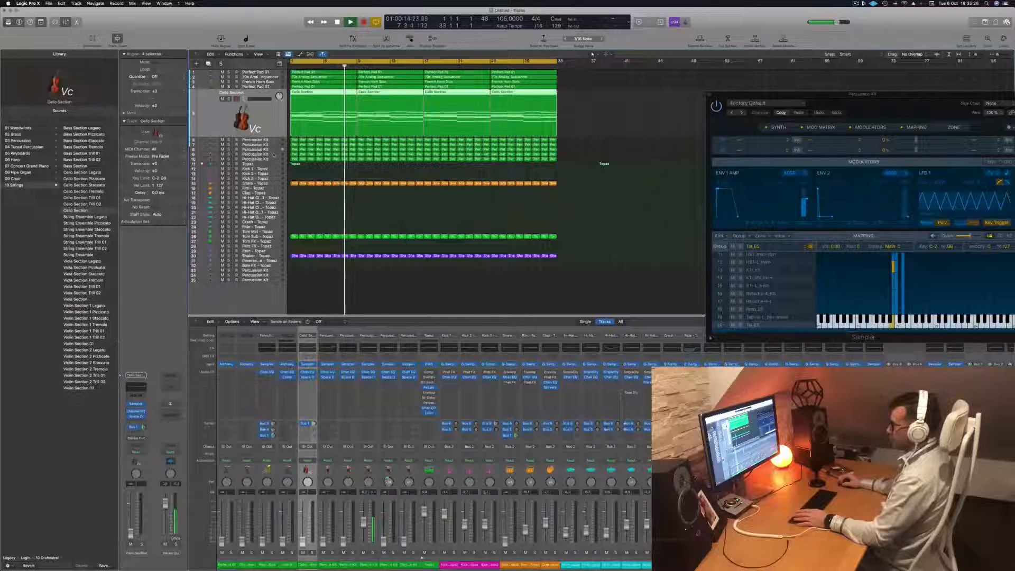
key(Down)
key(Down)
key(Down)
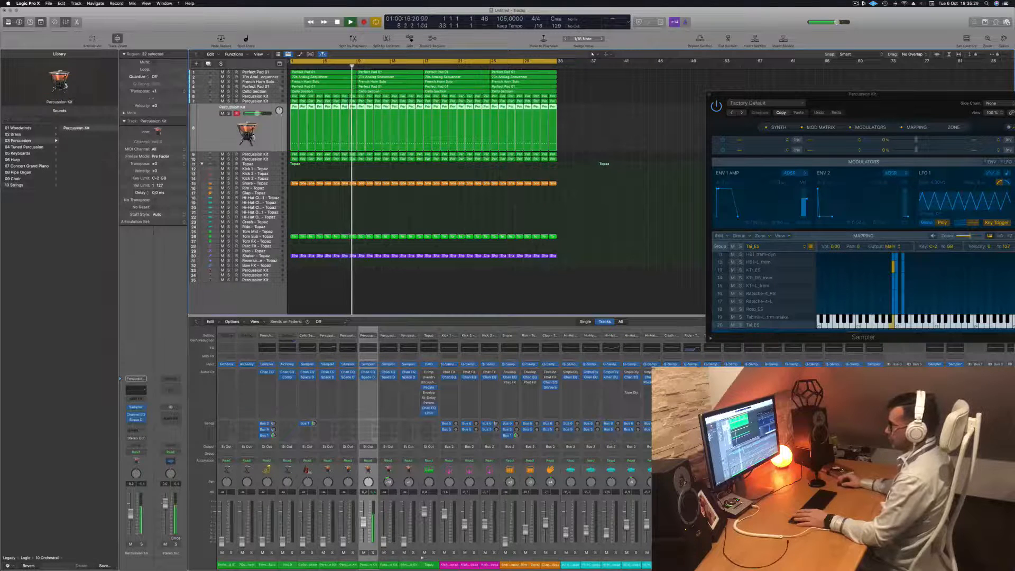
Step: Open the third Percussion Kit track's notes in the Piano Roll and play them from the start
key(p)
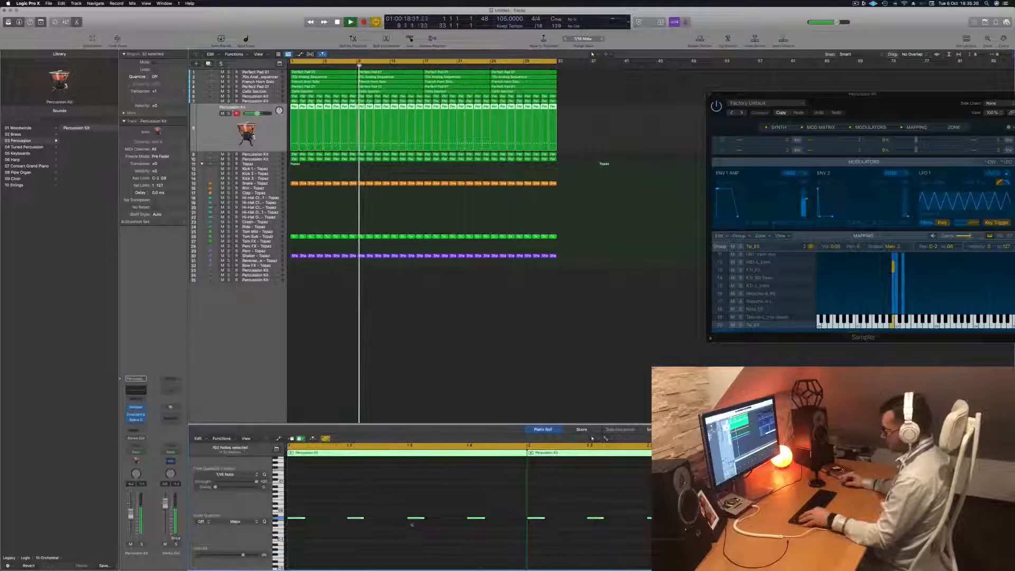
scroll(405, 539, down, 2)
click(349, 543)
scroll(344, 532, down, 2)
key(Return)
key(space)
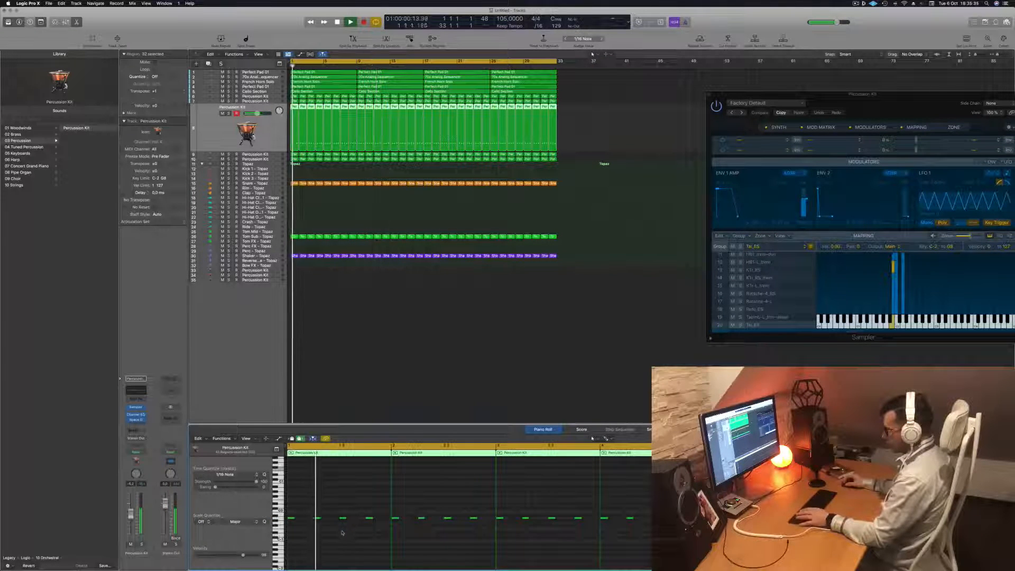
key(space)
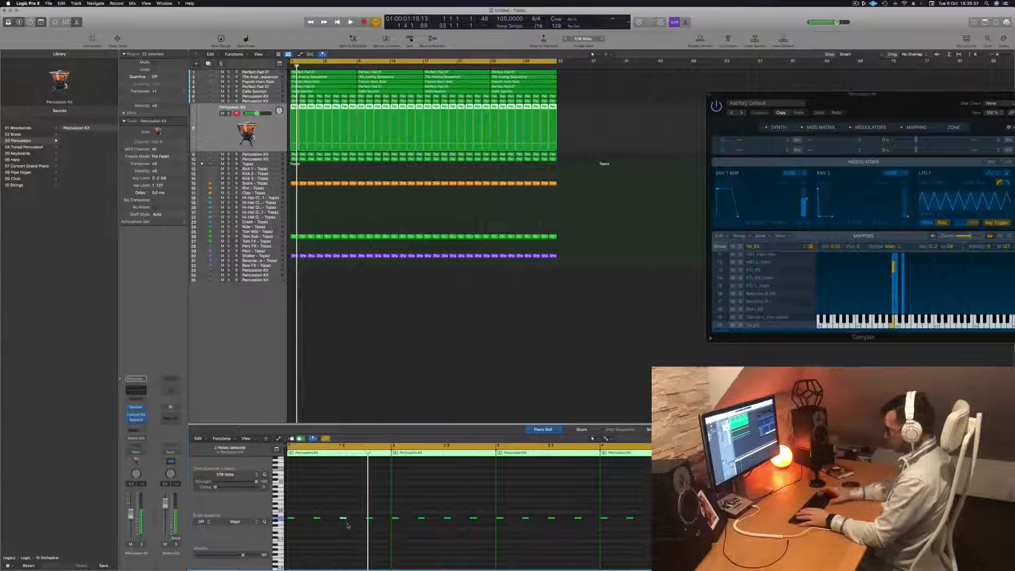
Step: Replay the Percussion Kit pattern from the start and select a single note in its first bar
key(Return)
key(space)
key(Return)
mouse_move(317, 521)
mouse_down()
mouse_move(342, 522)
mouse_move(317, 520)
mouse_up()
key(Return)
key(Return)
scroll(324, 522, left, 3)
scroll(319, 518, left, 5)
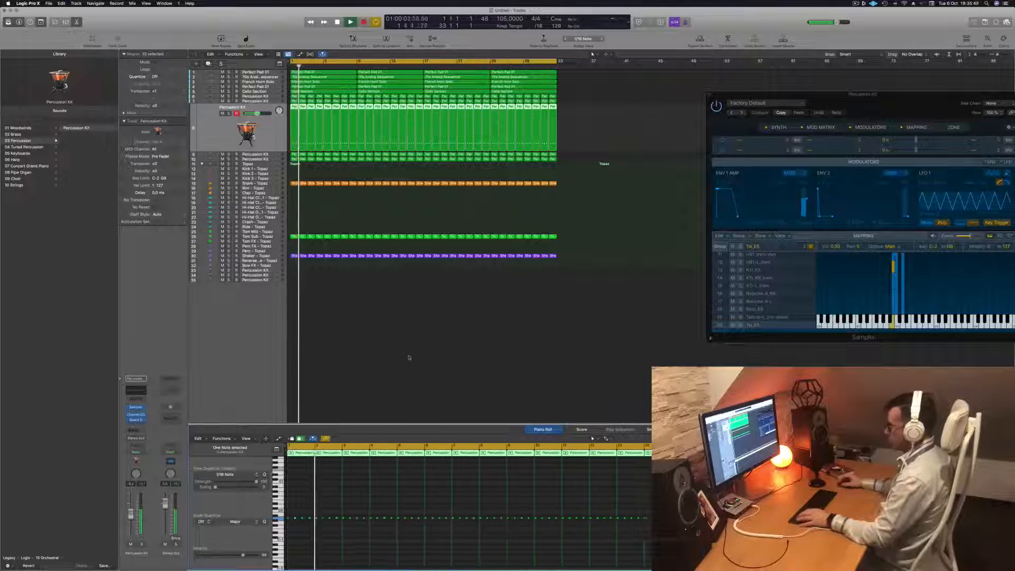
Step: Replace the third Percussion Kit's regions after the opening with repeated copies up to the cycle's end, and play the result
key(space)
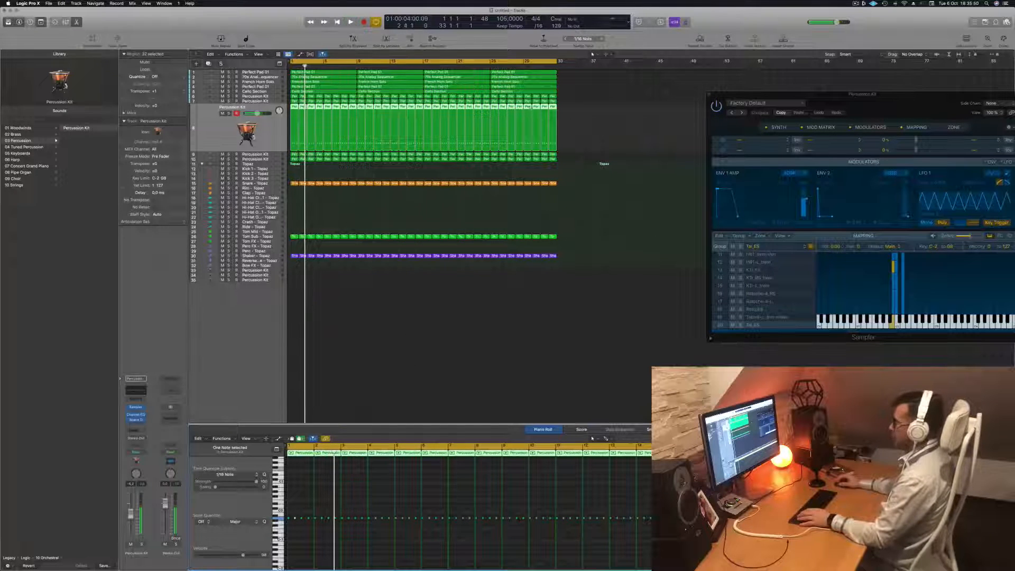
drag(584, 109, 362, 115)
key(Delete)
drag(293, 107, 426, 108)
key(space)
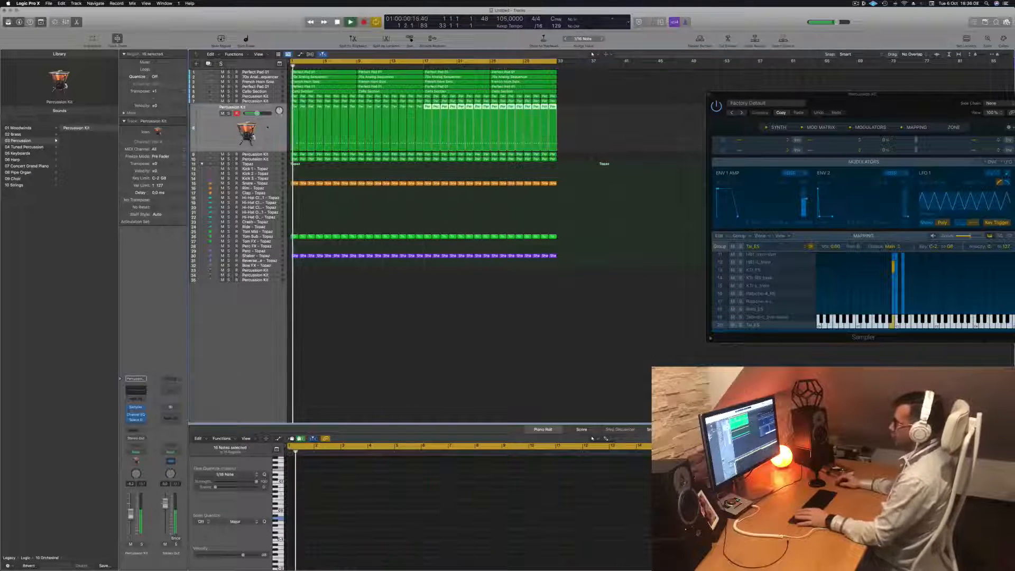
click(267, 127)
key(space)
key(space)
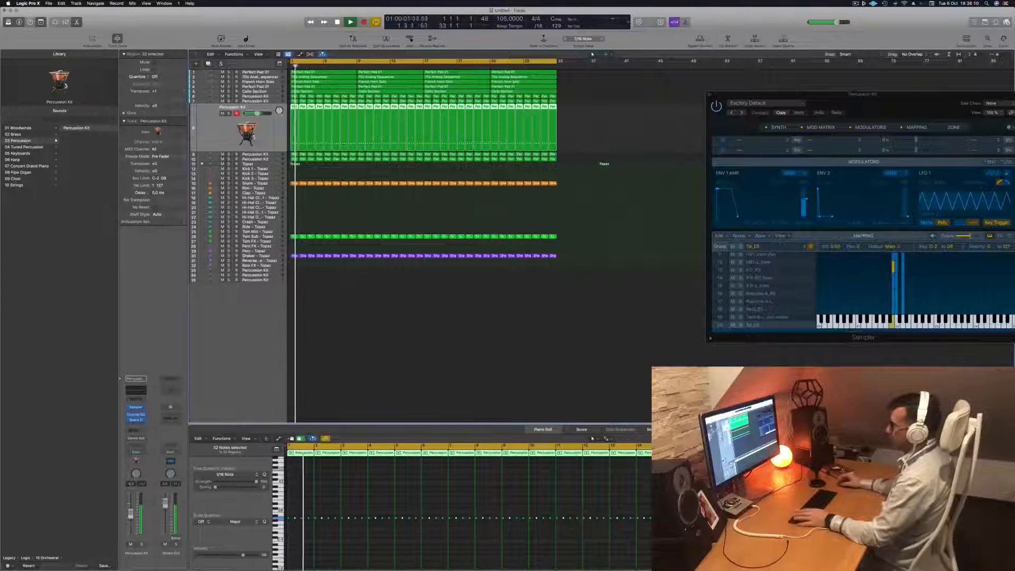
Step: Move the third Percussion Kit track below the other kits and adjust the bottom kit's volume during playback
drag(268, 127, 267, 161)
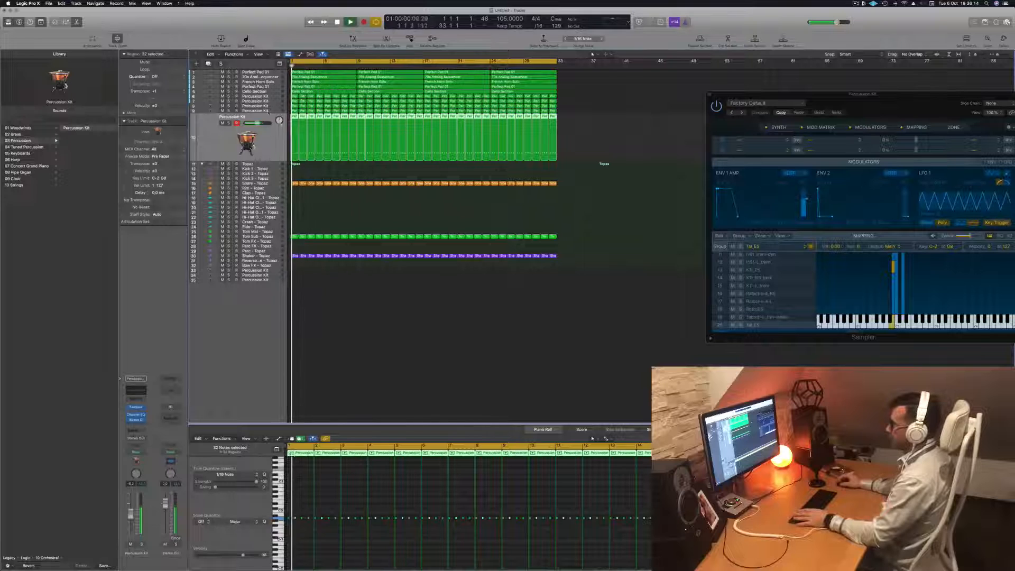
click(269, 111)
drag(282, 134, 265, 146)
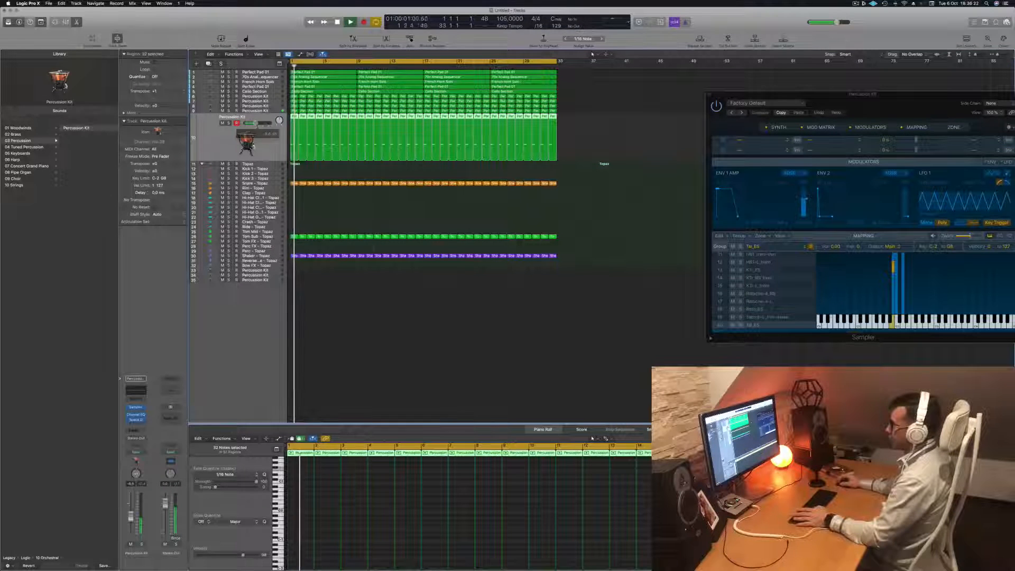
drag(256, 124, 258, 125)
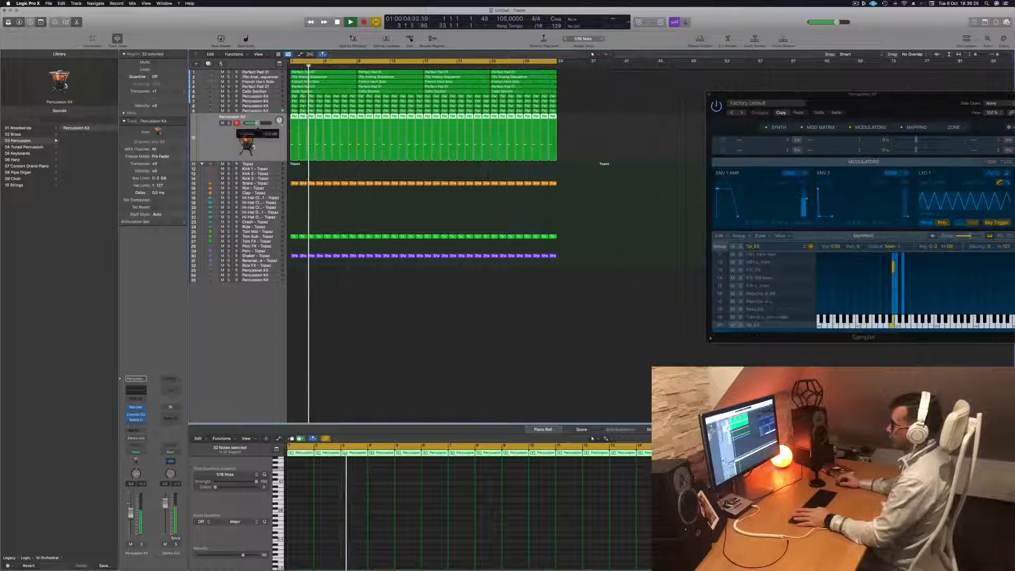
Step: Return to the third Percussion Kit and cut its lows with a 24 dB/Oct Channel EQ low cut at 98.5 Hz
key(space)
key(Up)
key(Up)
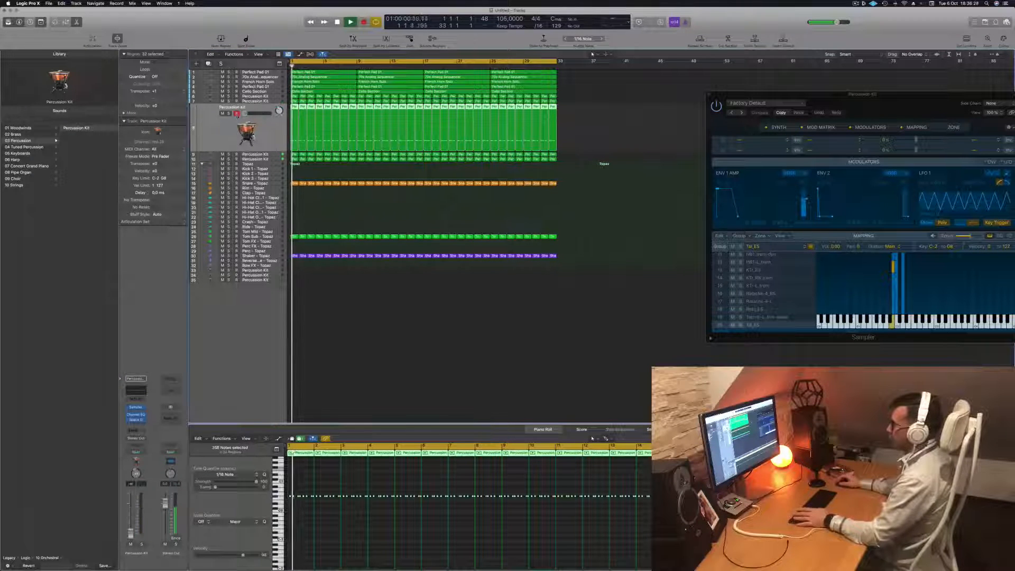
click(134, 387)
drag(344, 198, 438, 199)
click(315, 84)
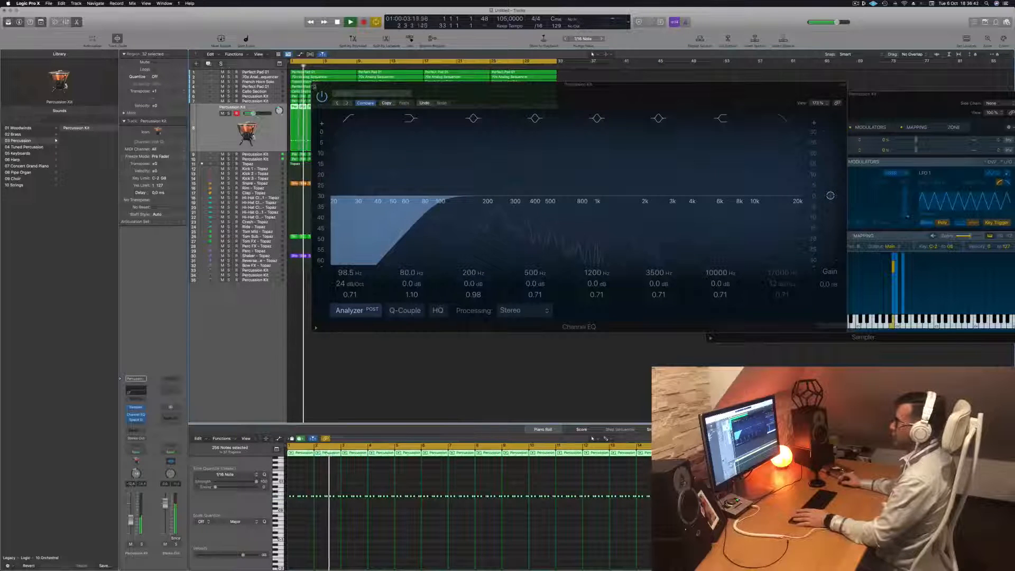
Step: Check the second Percussion Kit track's Space Designer reverb during playback
key(Up)
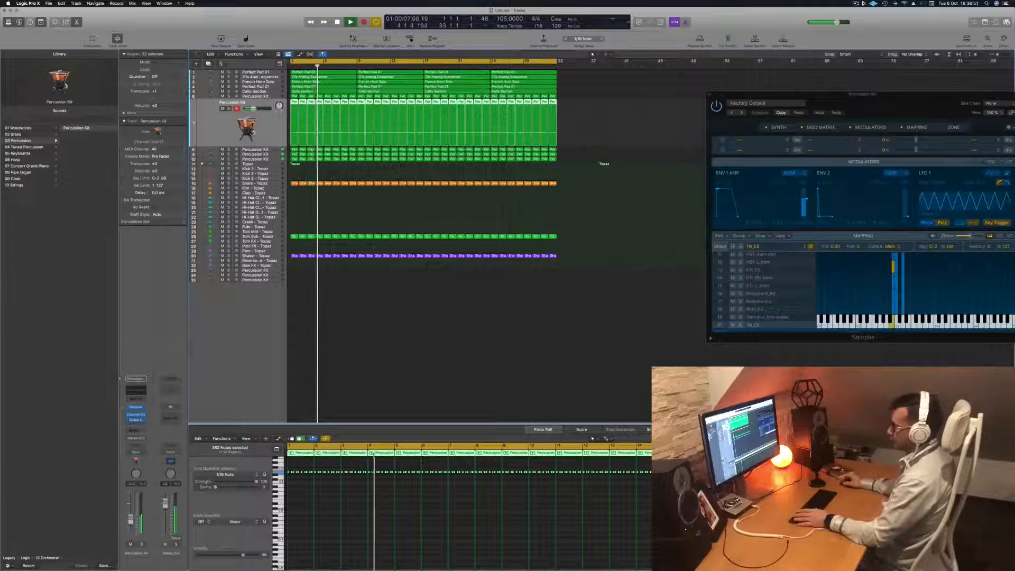
click(133, 420)
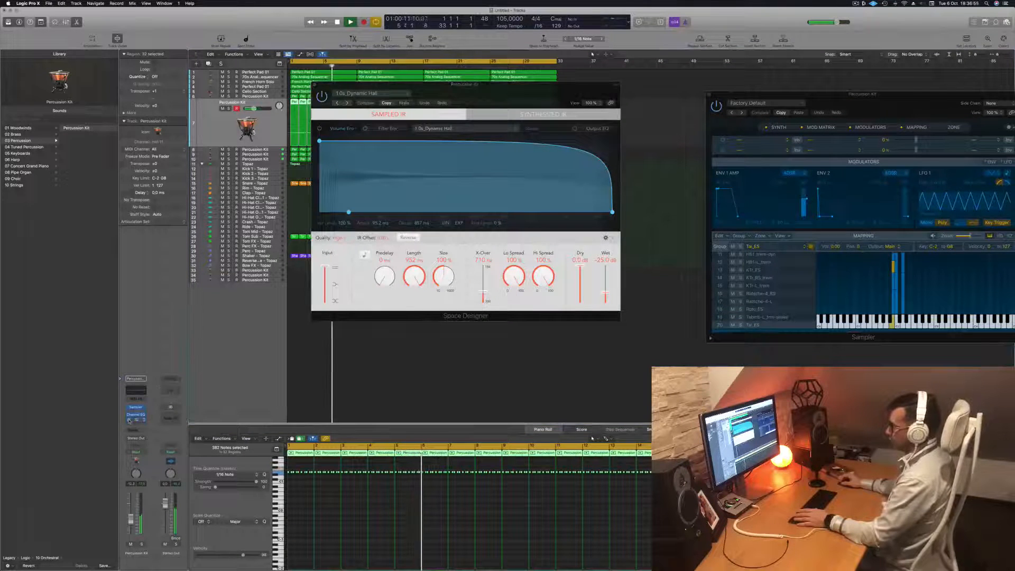
click(315, 85)
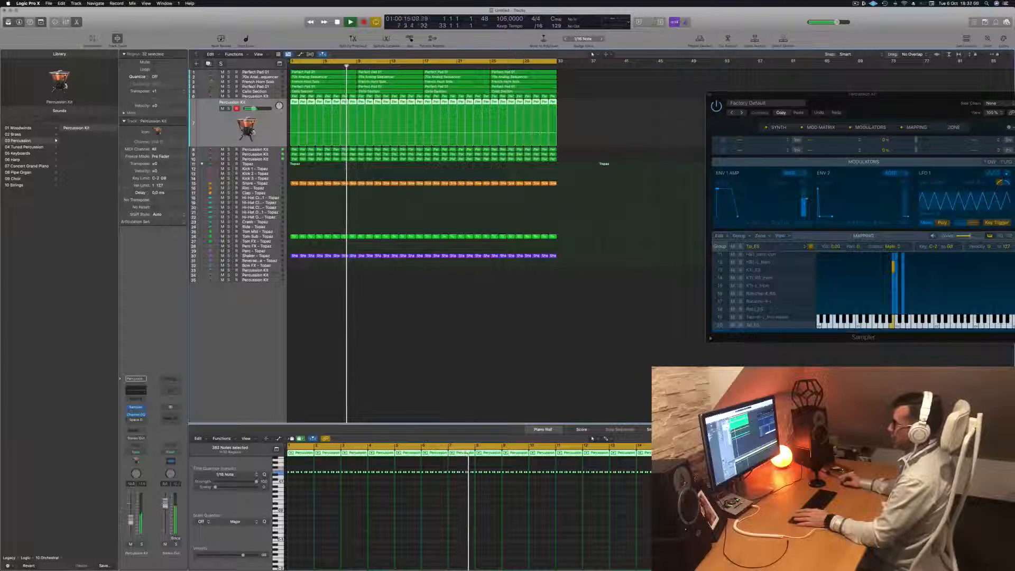
Step: In the first Percussion Kit's Channel EQ, turn off the high shelf and set a 24 dB/Oct low cut at 80.5 Hz
click(271, 97)
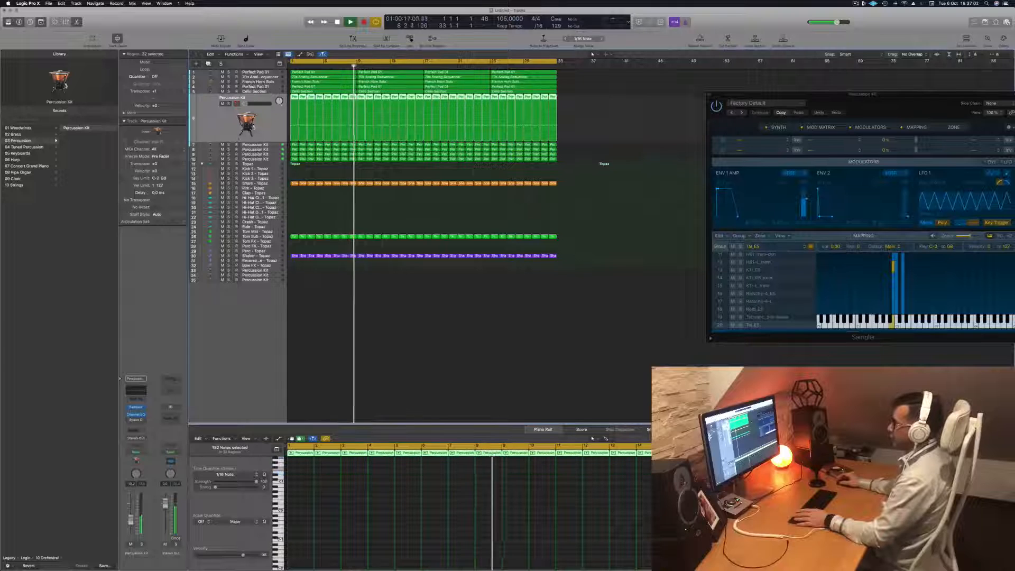
key(Return)
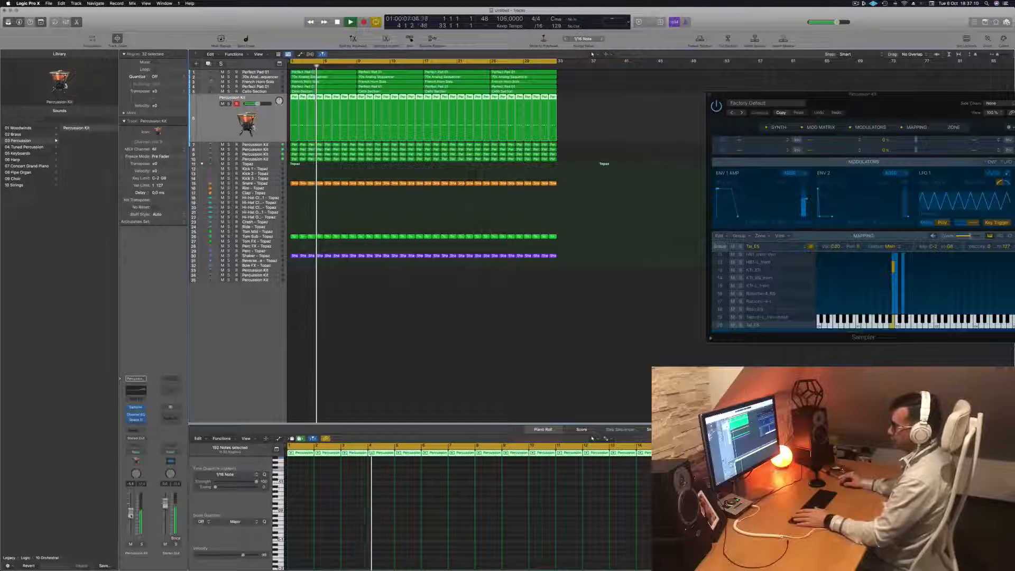
click(134, 391)
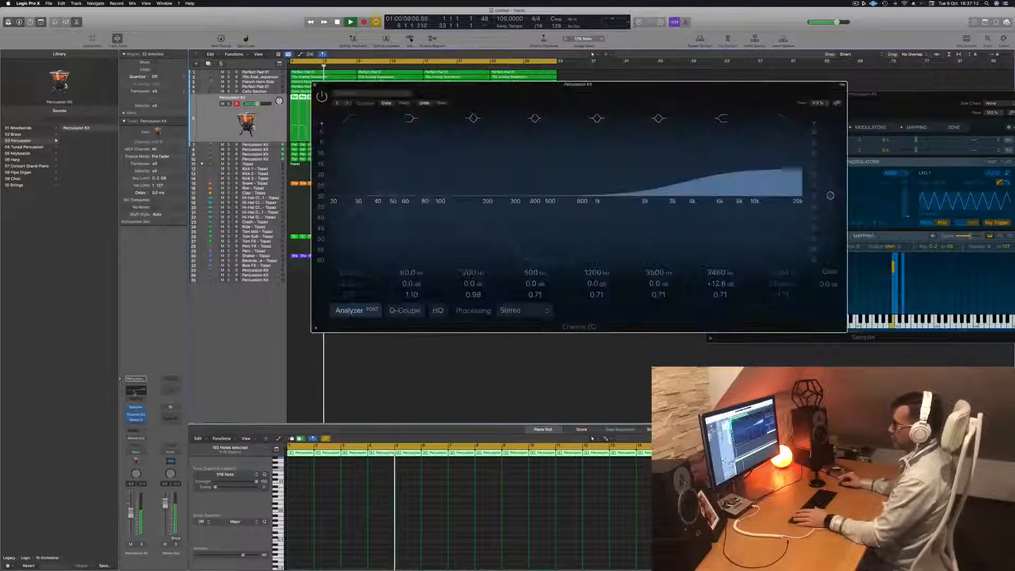
click(726, 119)
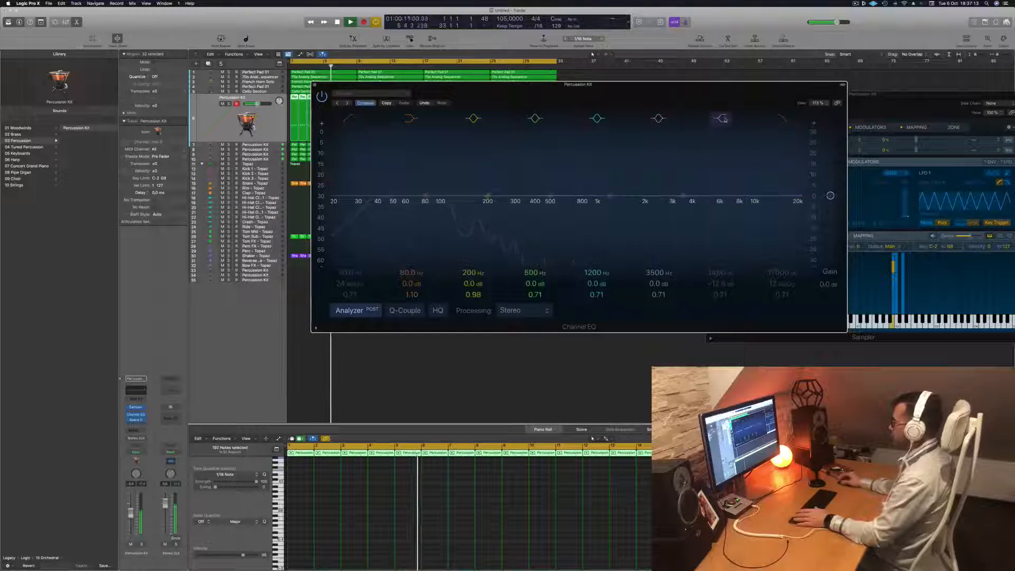
drag(356, 164, 427, 170)
Step: Audition the first Percussion Kit soloed and in the full mix, and move its EQ window clear of the regions
click(142, 544)
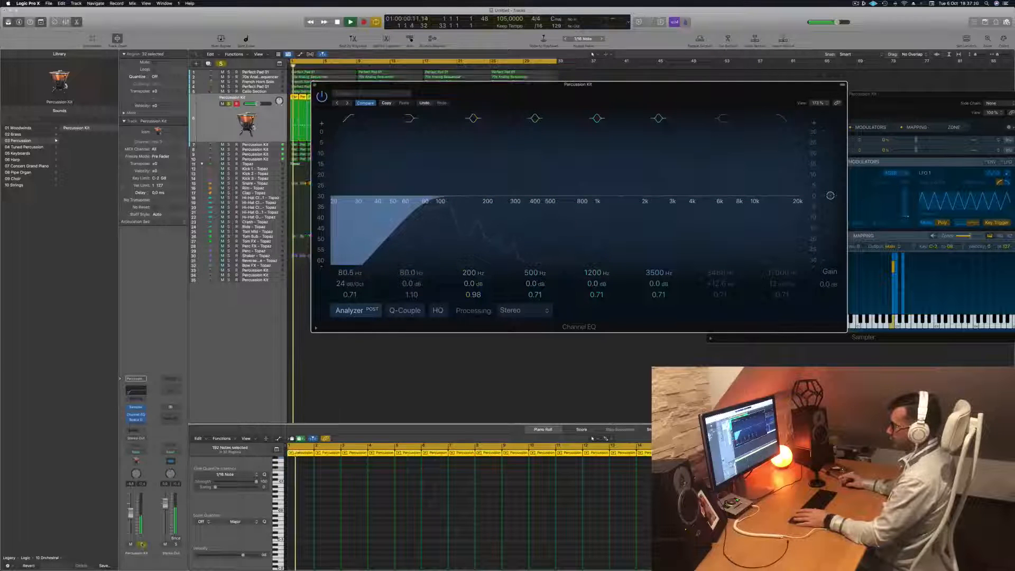
click(141, 544)
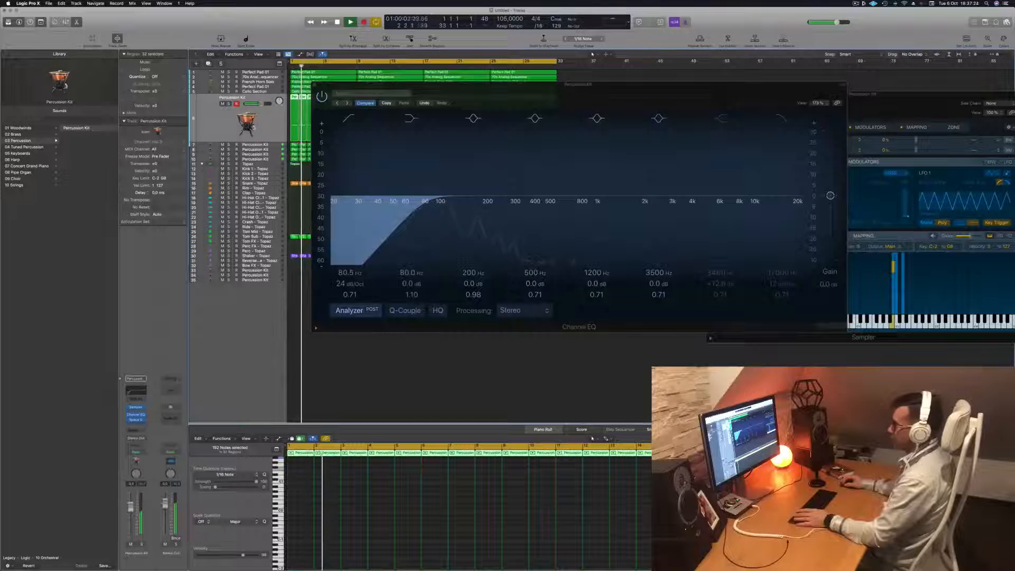
drag(508, 84, 873, 176)
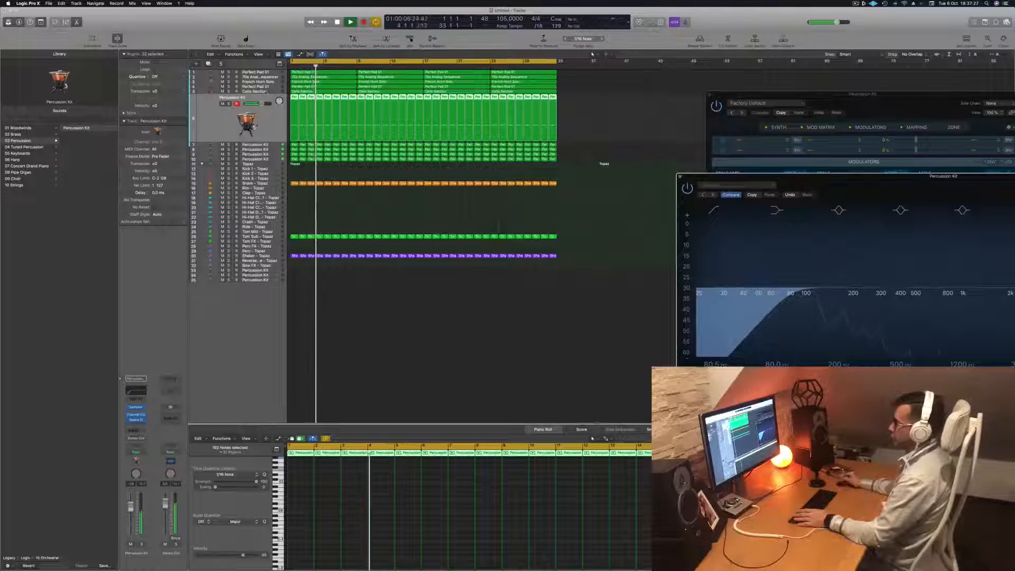
Step: Bring the Snare, Tom Sub and Shaker tracks of the Topaz kit back into the mix one by one
click(259, 184)
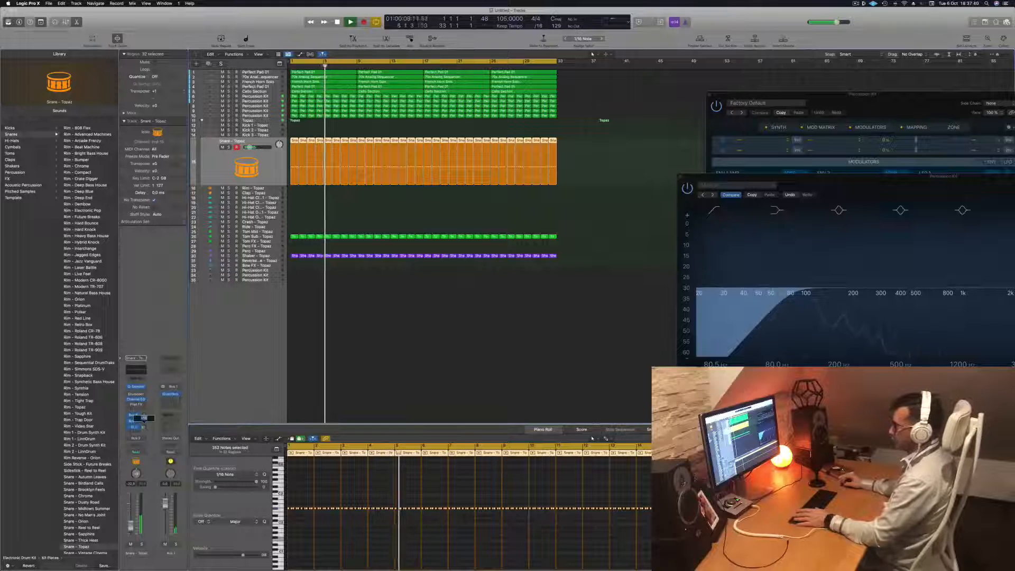
click(265, 237)
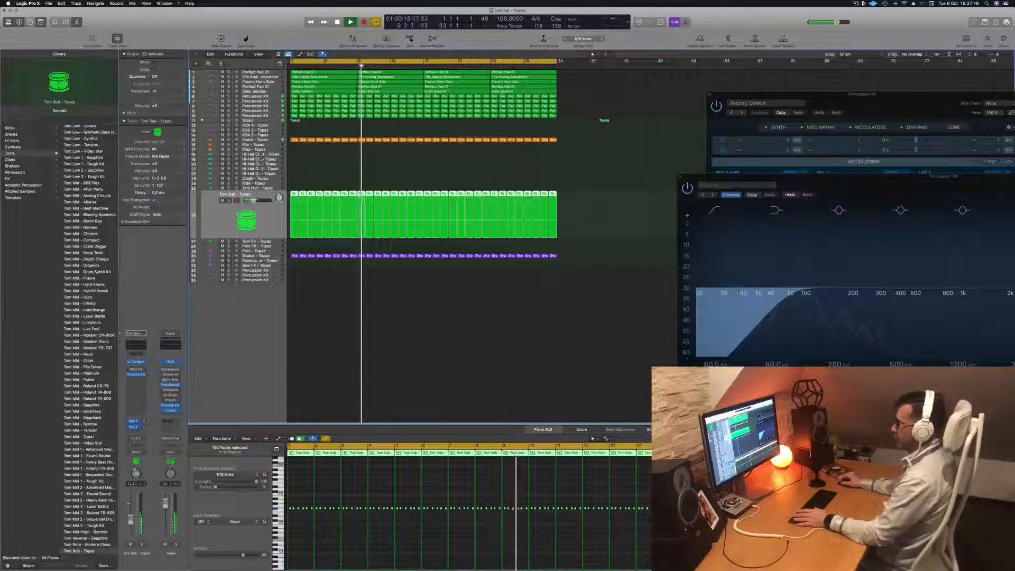
click(256, 255)
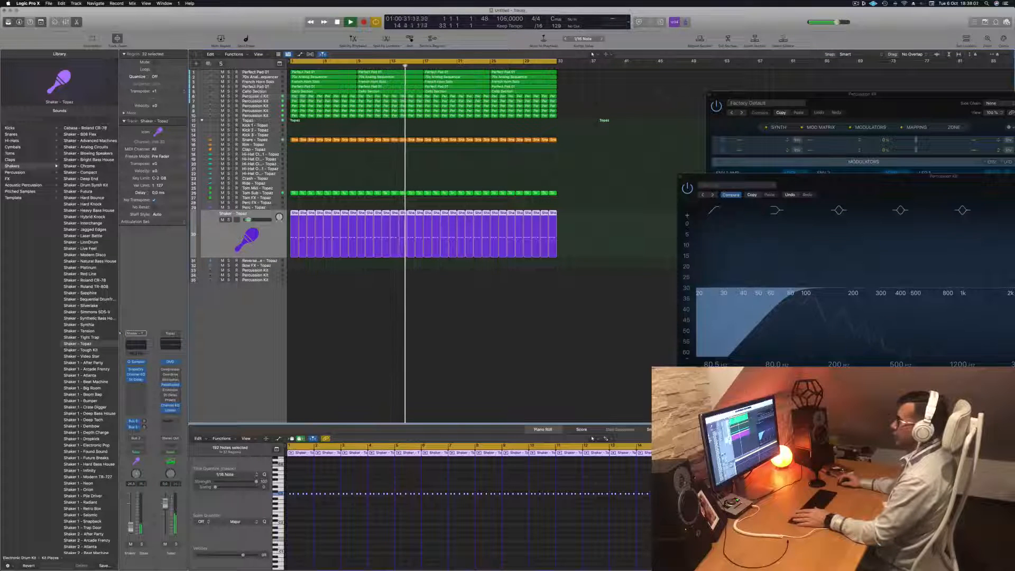
Step: Raise the fader of the lower Perfect Pad 01 track while playing from the start
click(258, 87)
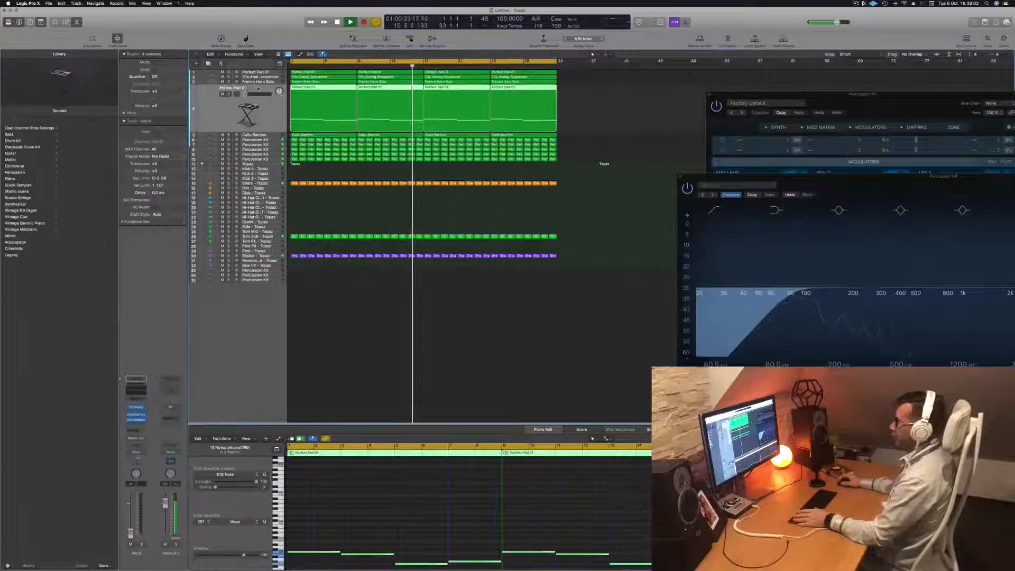
key(Return)
drag(245, 94, 258, 94)
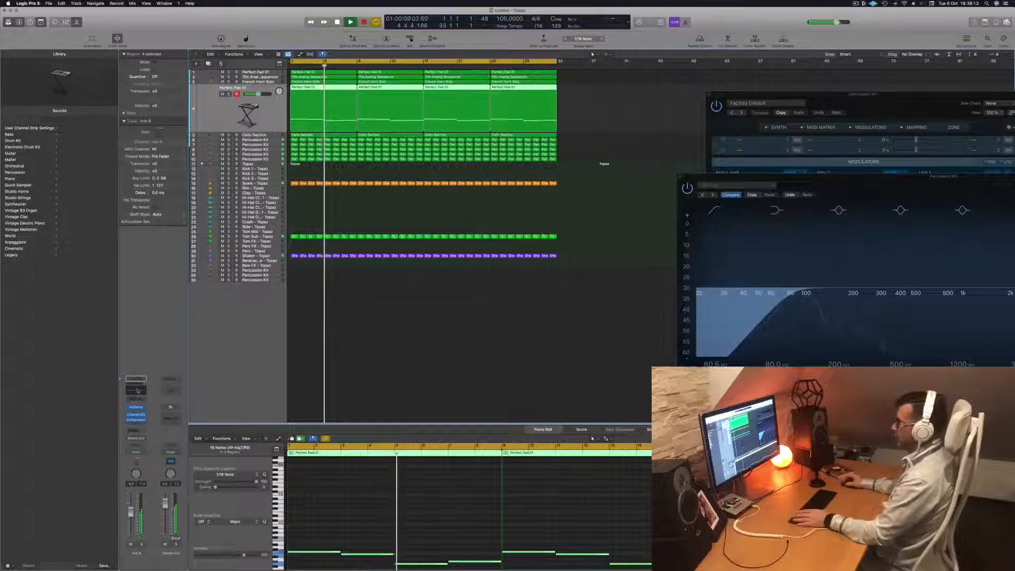
Step: Enable a 36 dB/Oct high cut at 268 Hz in the lower Perfect Pad 01's Channel EQ and raise the track's fader slightly
click(136, 415)
click(858, 167)
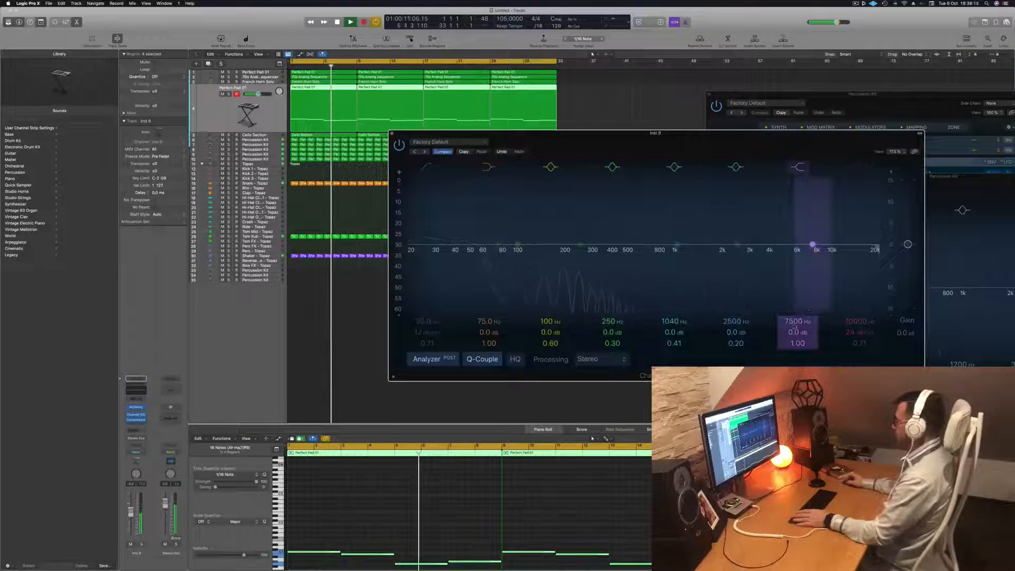
drag(857, 322, 857, 429)
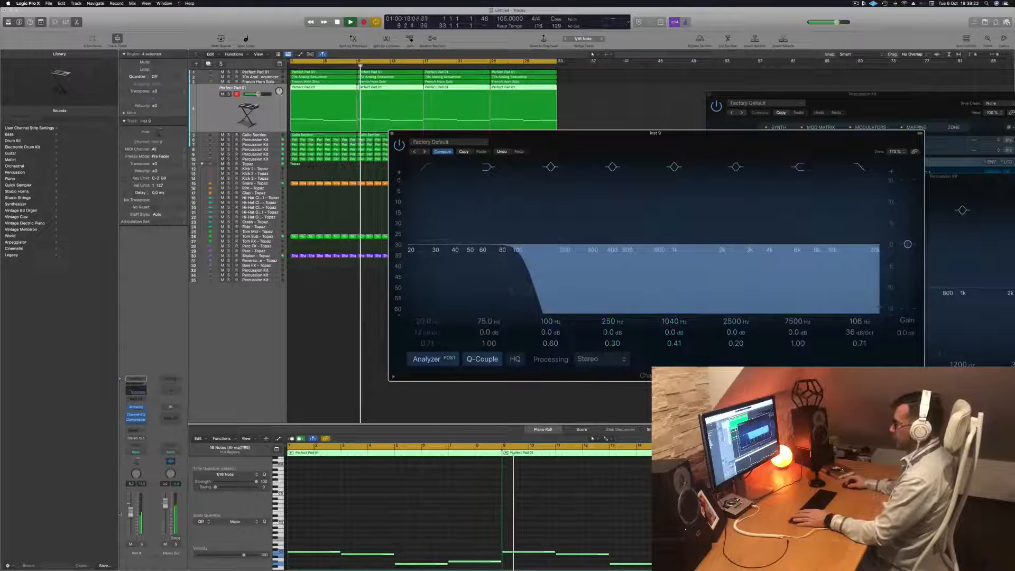
drag(130, 512, 130, 502)
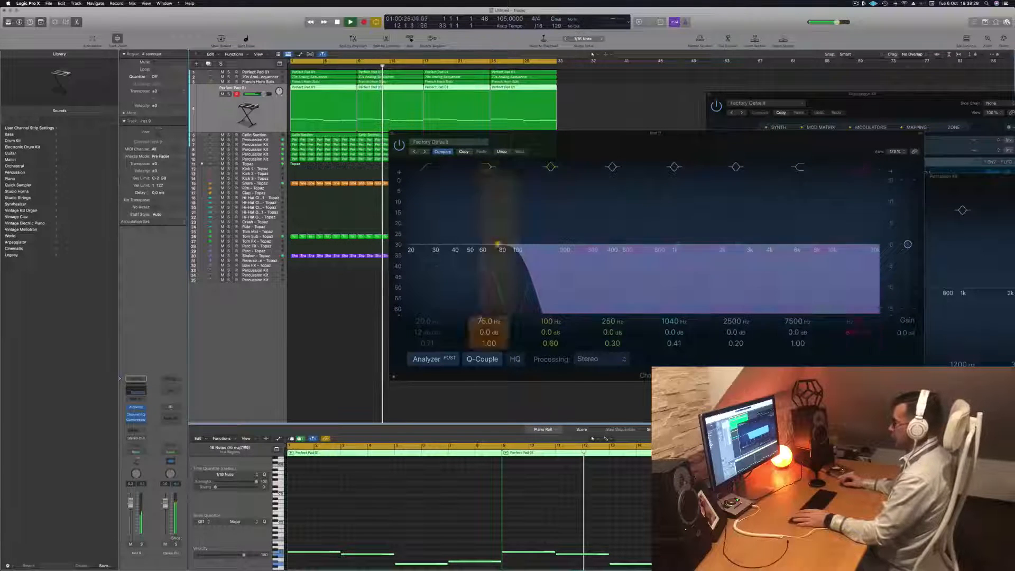
drag(521, 262, 588, 260)
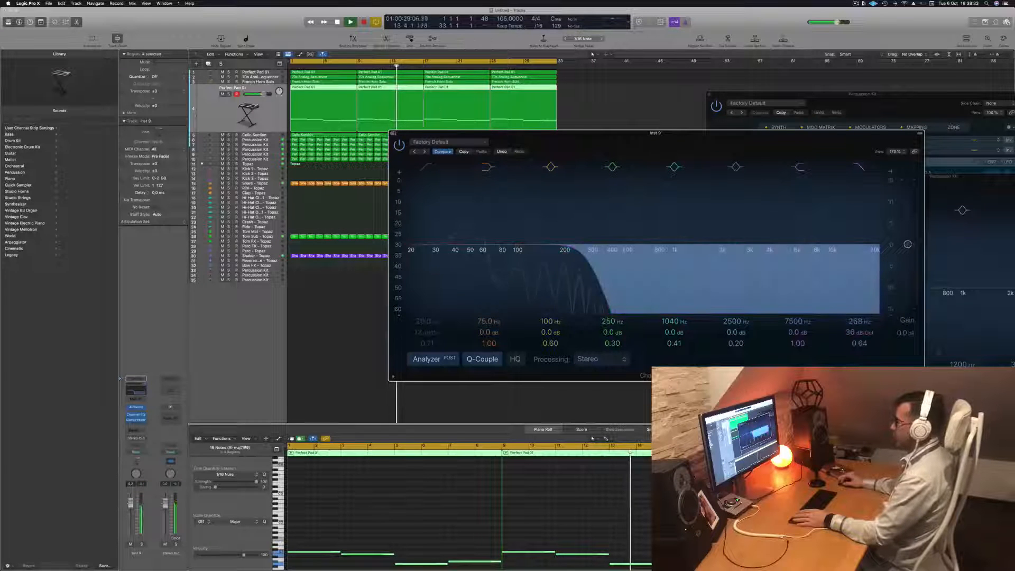
click(392, 133)
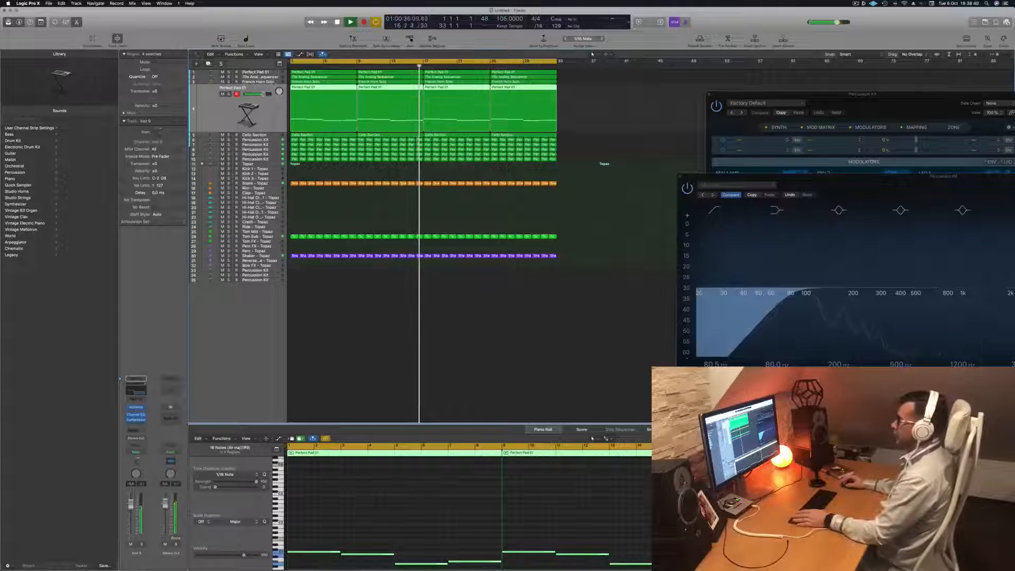
Step: Open the Alchemy instrument on the first Perfect Pad 01 track and fine-tune the track's fader during playback
click(276, 73)
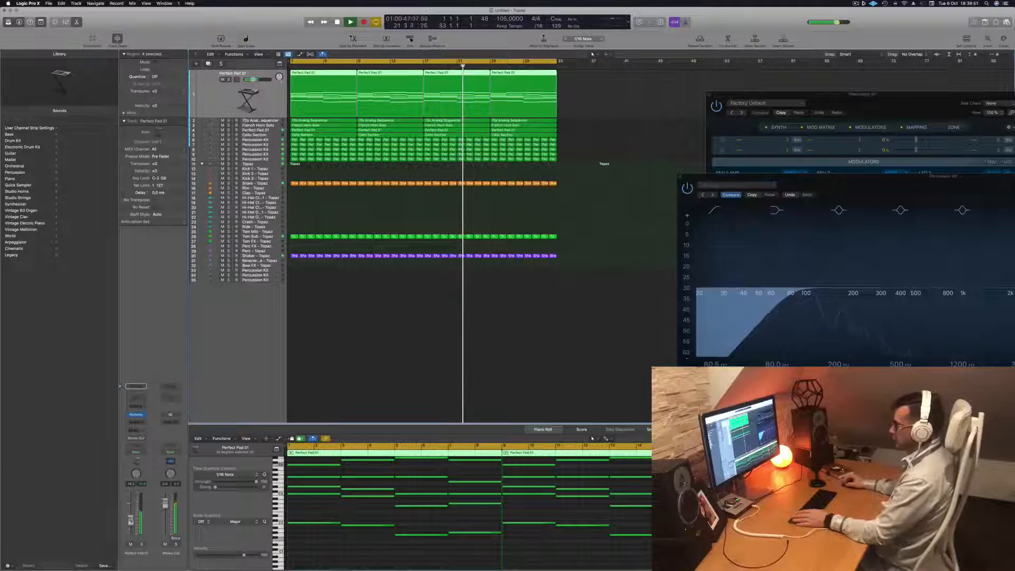
click(136, 414)
drag(551, 242, 541, 165)
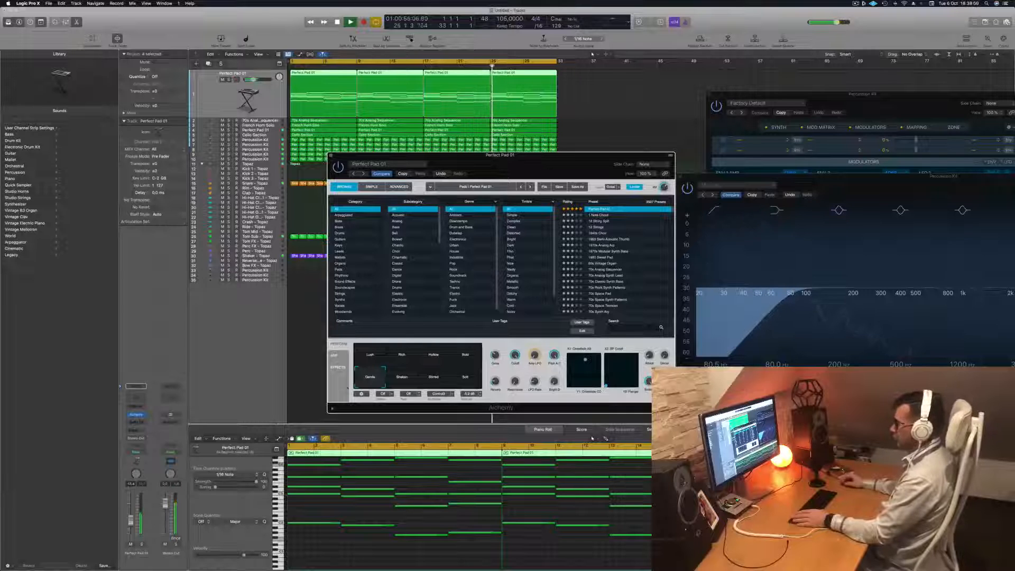
drag(131, 520, 130, 521)
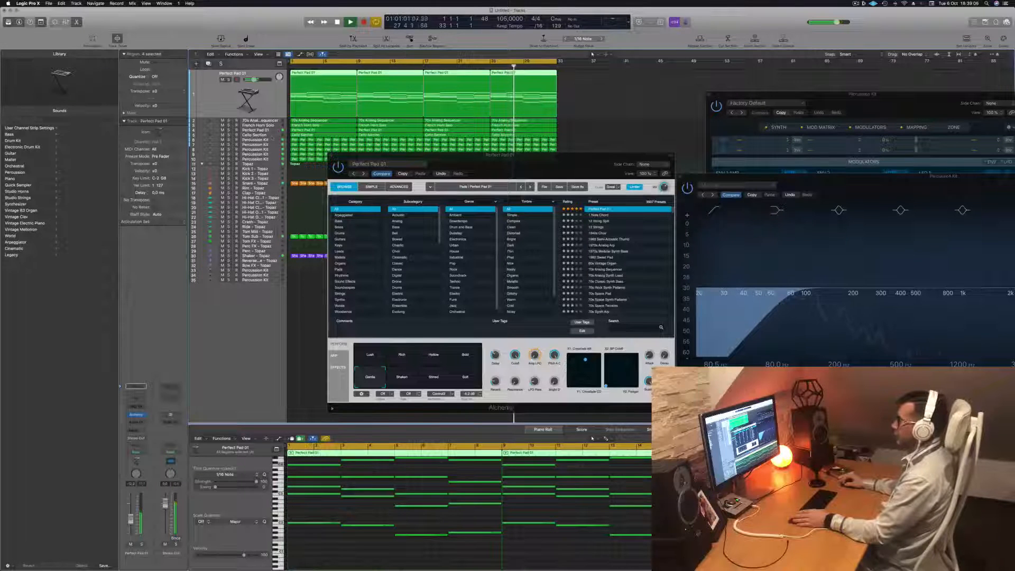
Step: Close Alchemy and bring the Cello Section, French Horn Solo and 70s Analog Sequencer tracks back into the mix
click(273, 135)
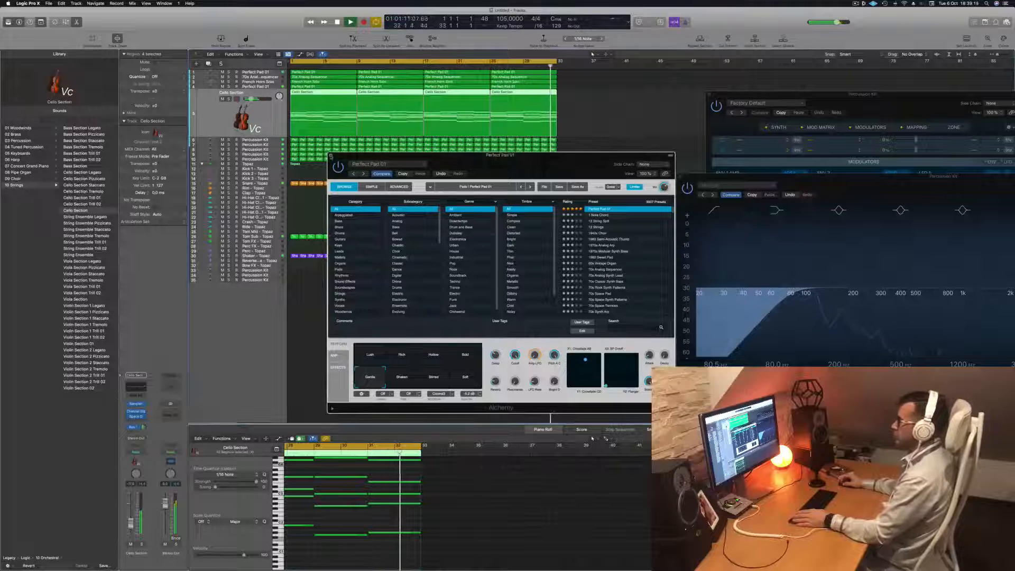
click(330, 157)
click(258, 81)
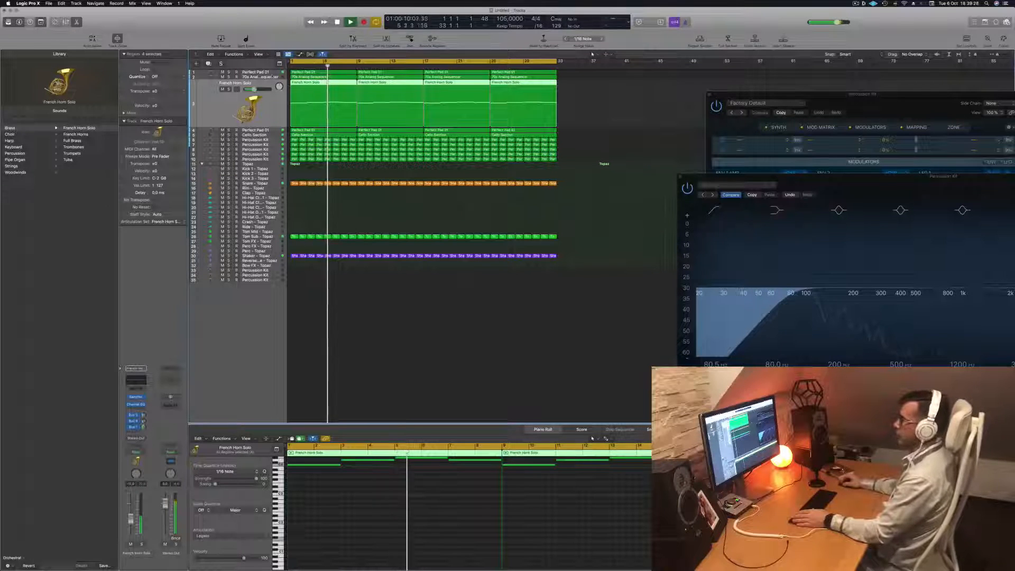
key(Up)
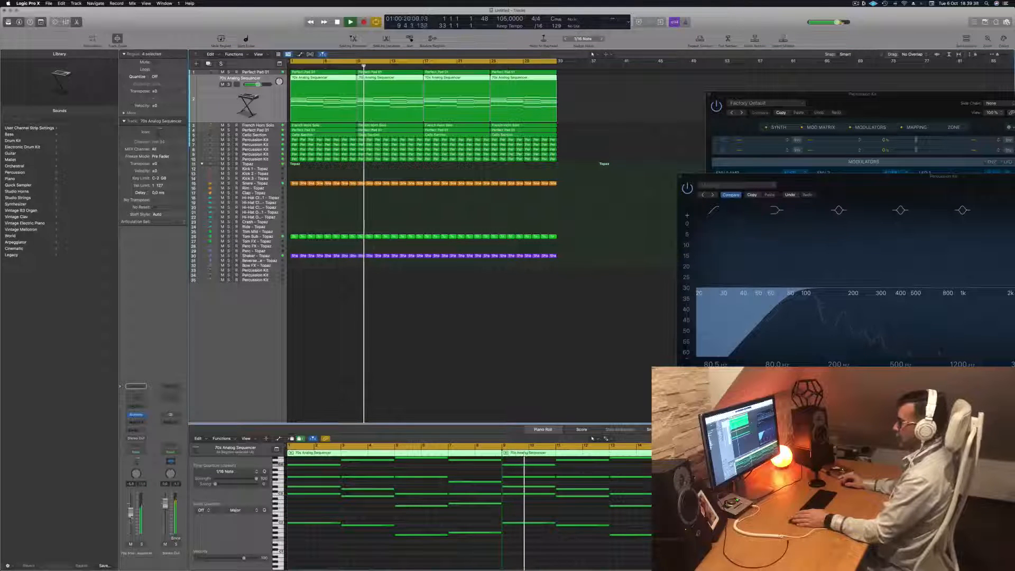
click(856, 3)
click(870, 16)
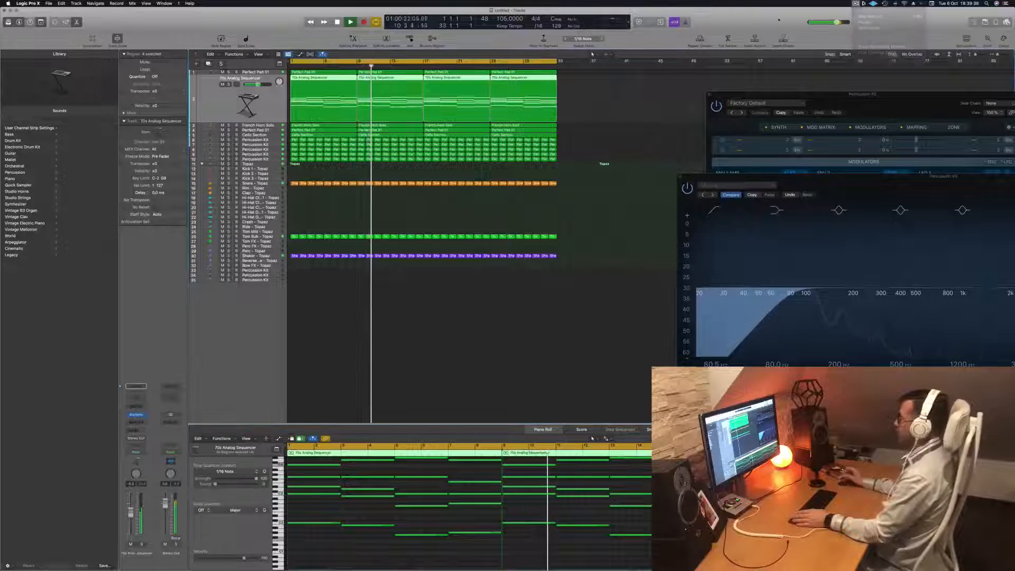